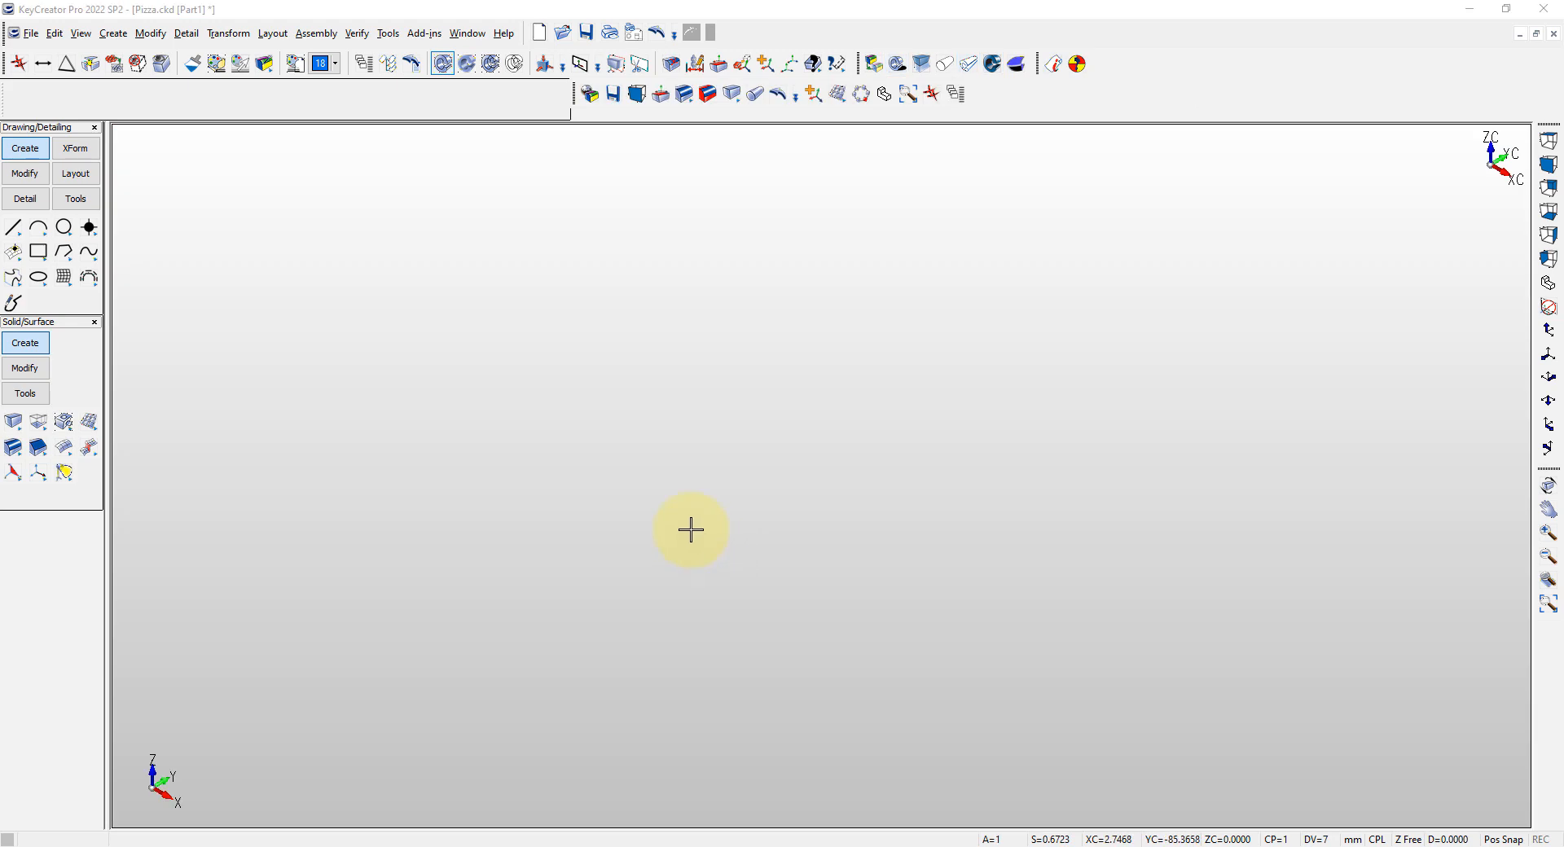
Create a cylinder centred on the origin with a height of 25 mm and a major radius of 155 mm
right_click(683, 501)
click(744, 506)
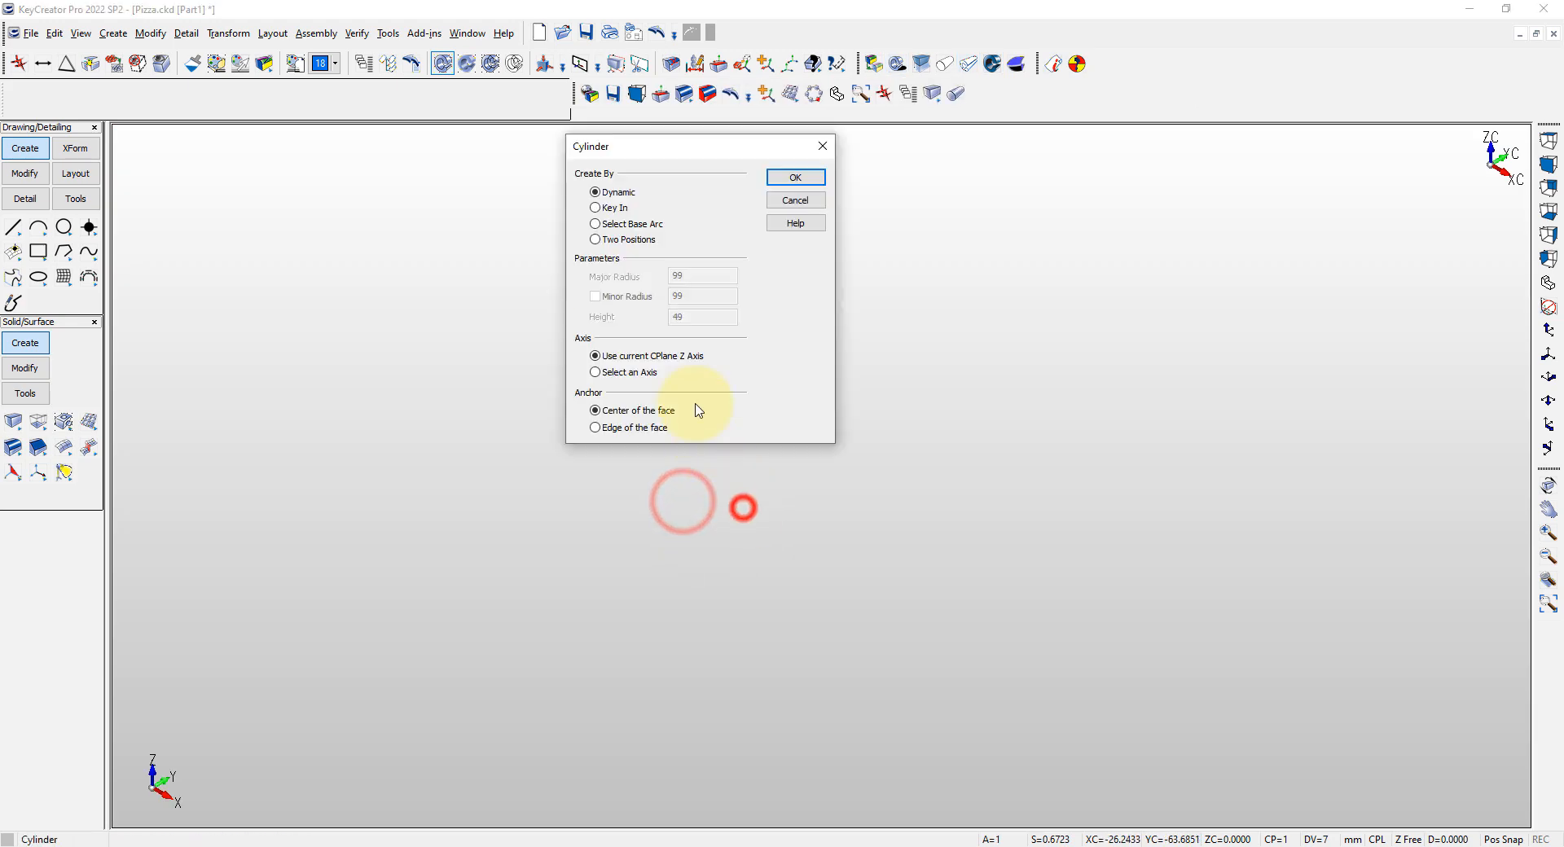
click(791, 176)
key(Return)
key(Return)
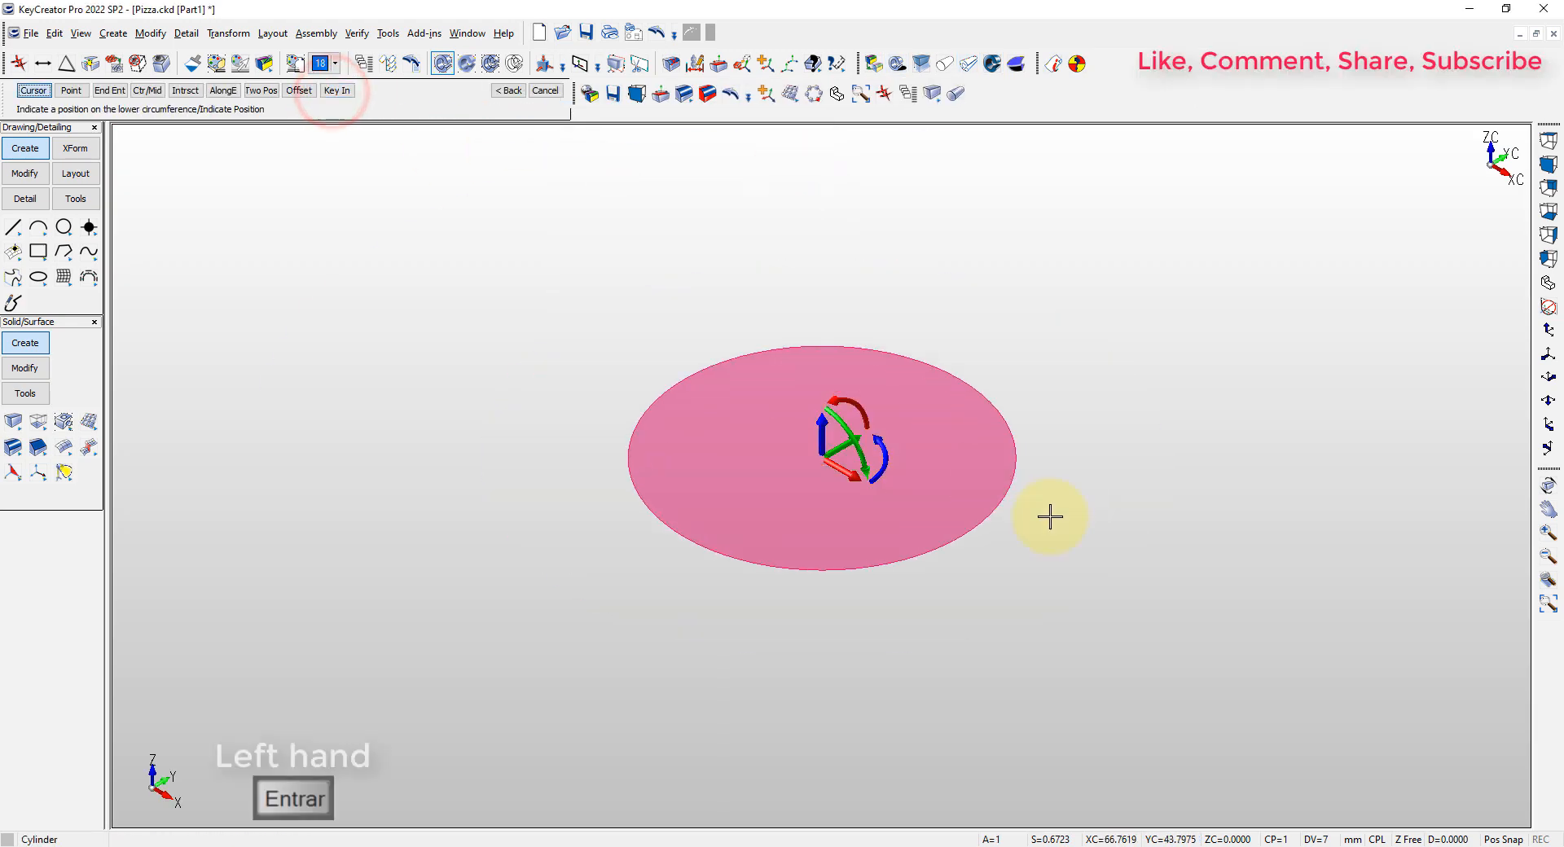
click(1191, 649)
click(1177, 577)
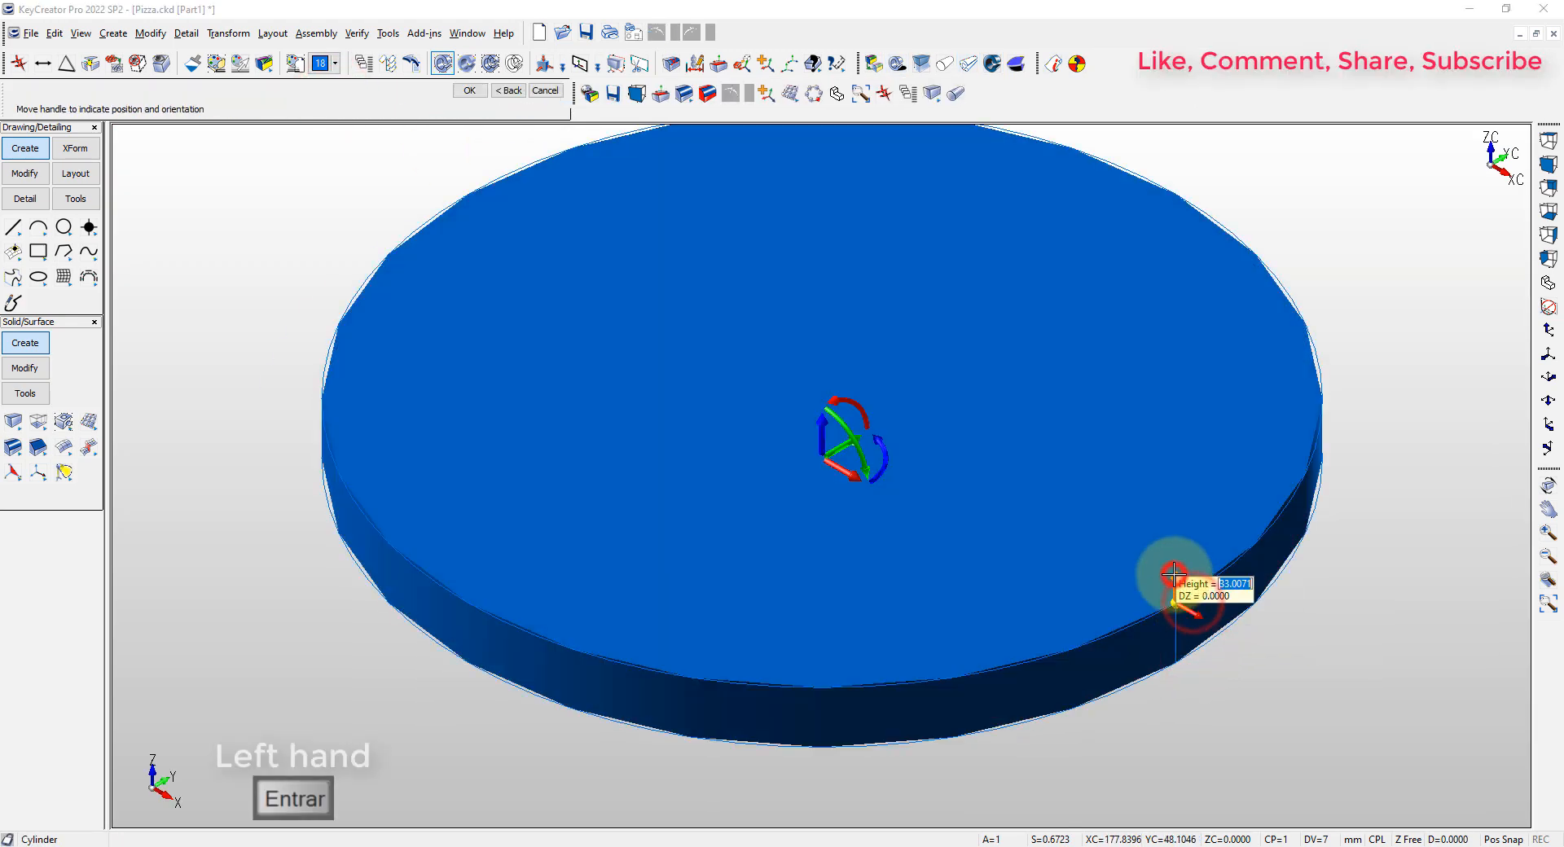
text(25)
key(Return)
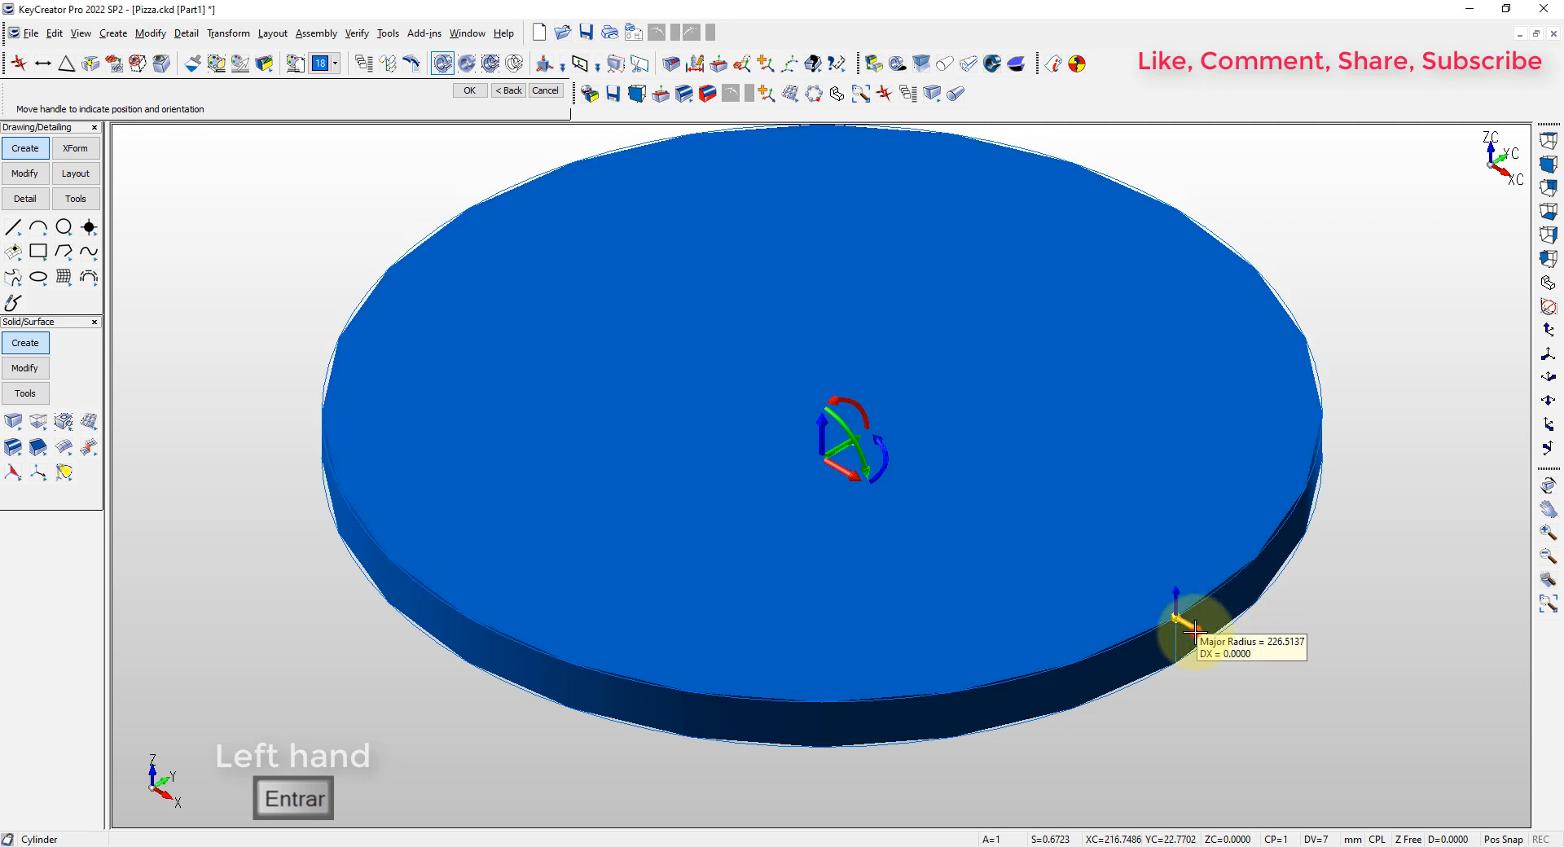
text(155)
key(Return)
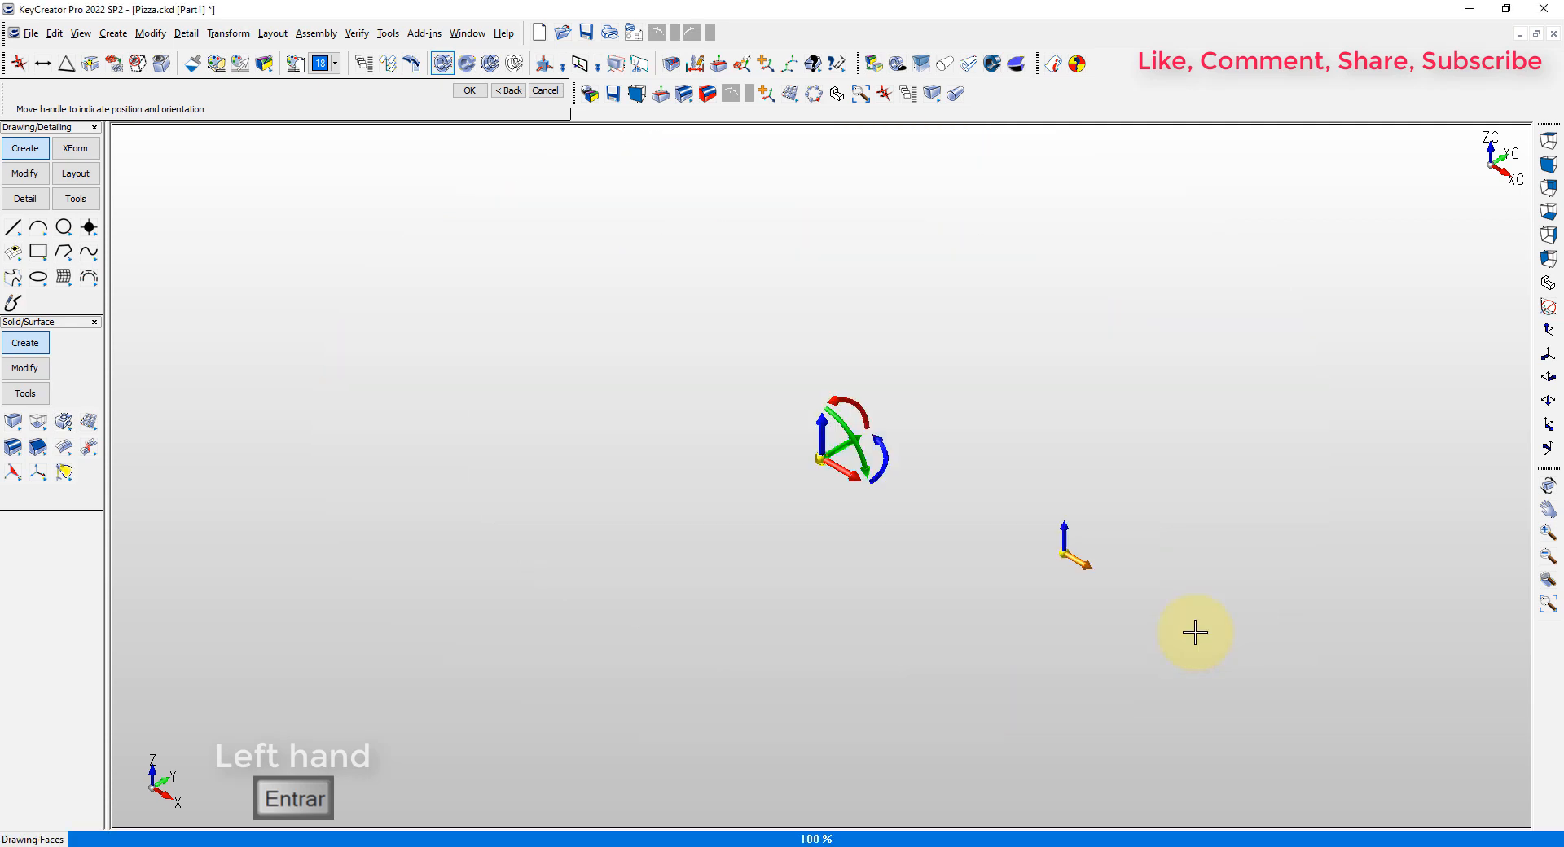
key(Escape)
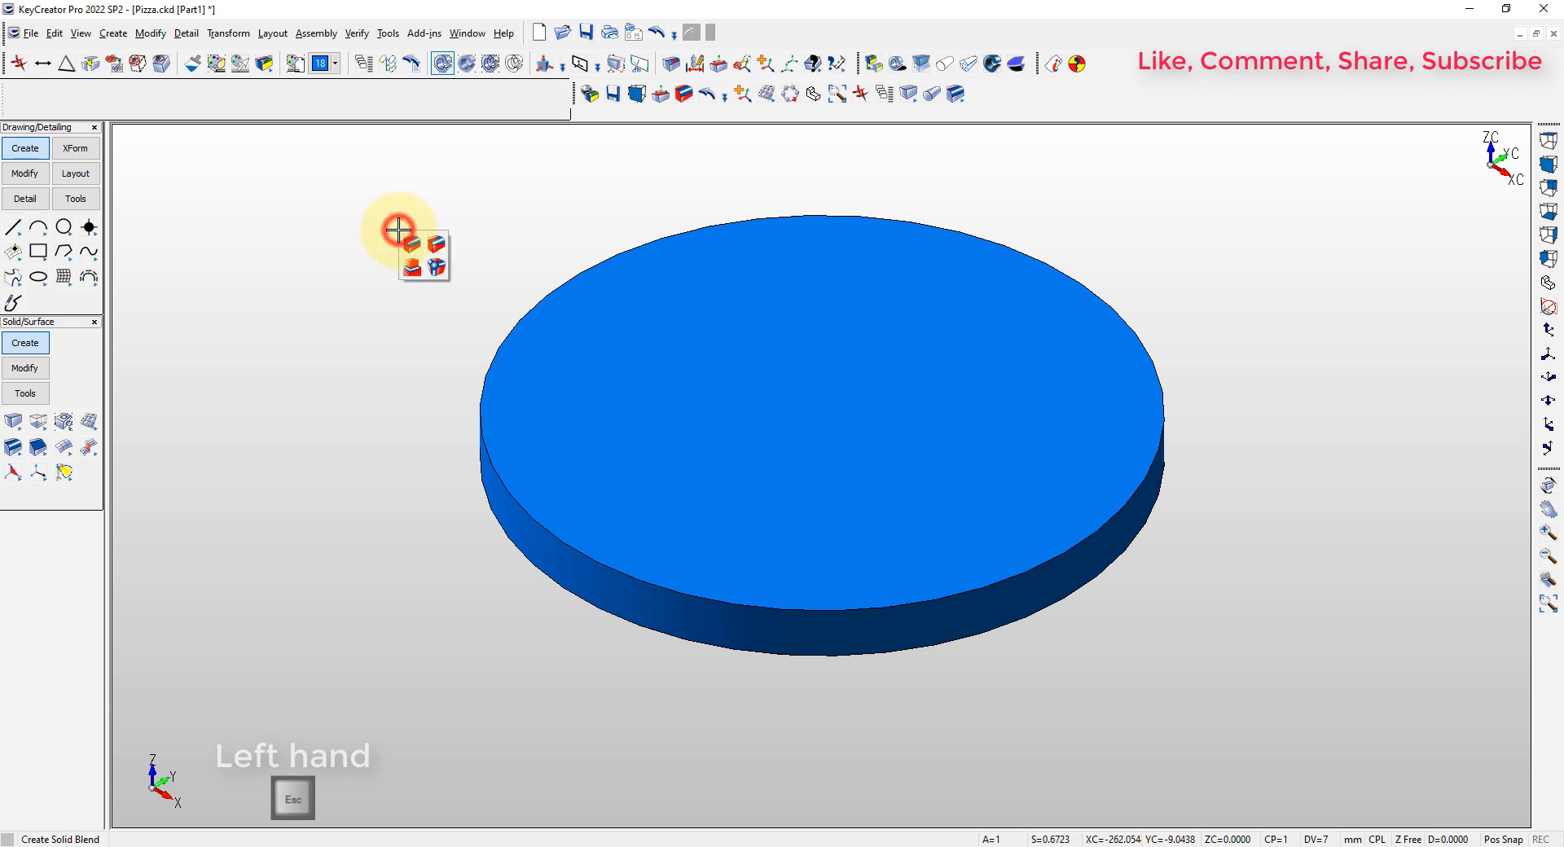
Blend the upper and lower outer edges of the cylinder with a constant 12.5 mm radius
click(410, 246)
key(Return)
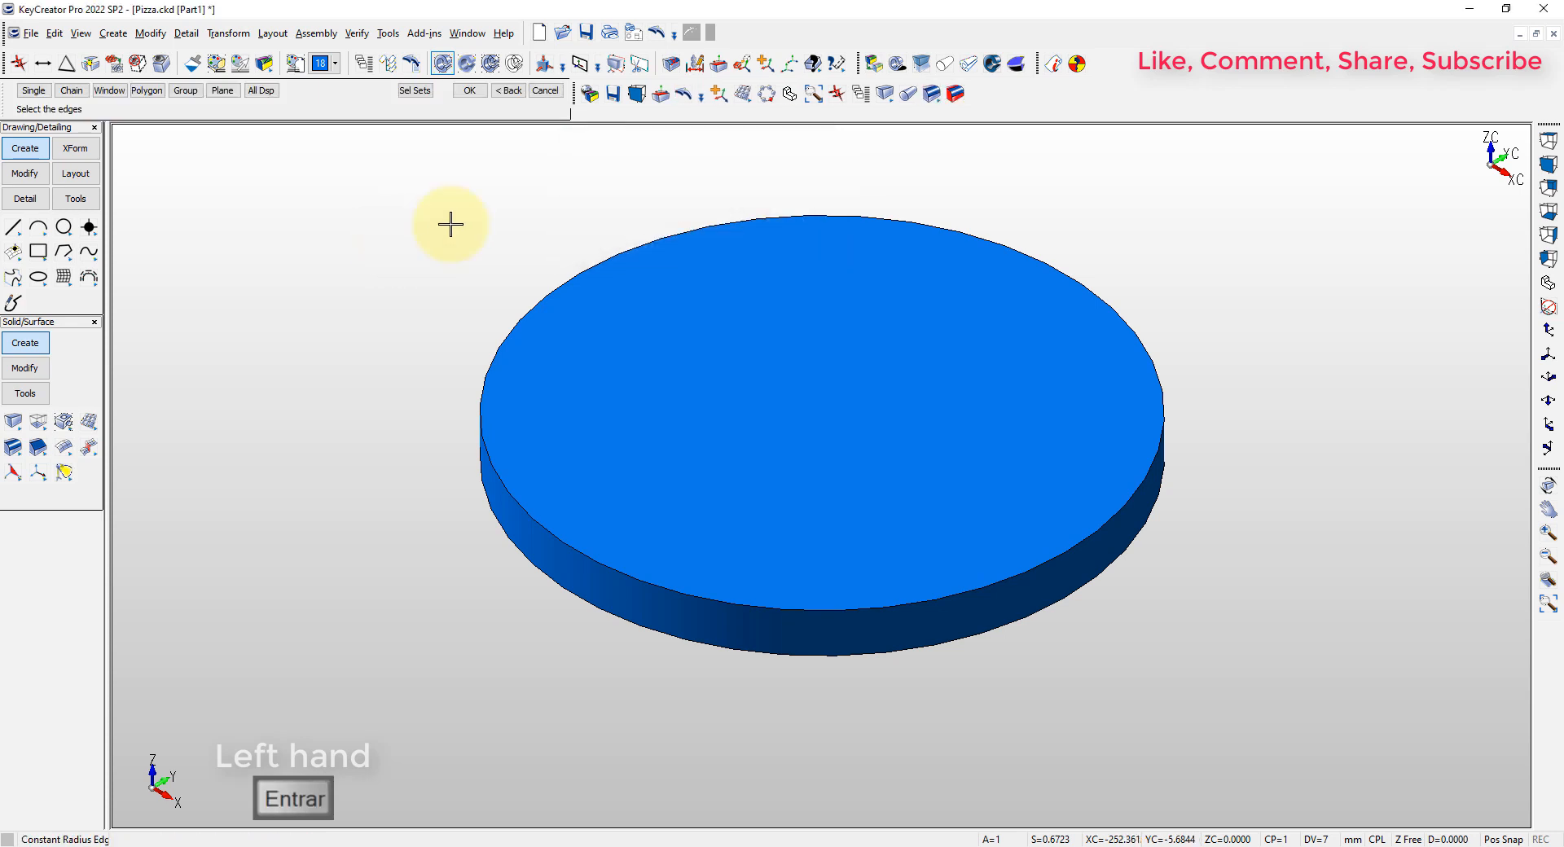
click(1084, 533)
key(Return)
key(Escape)
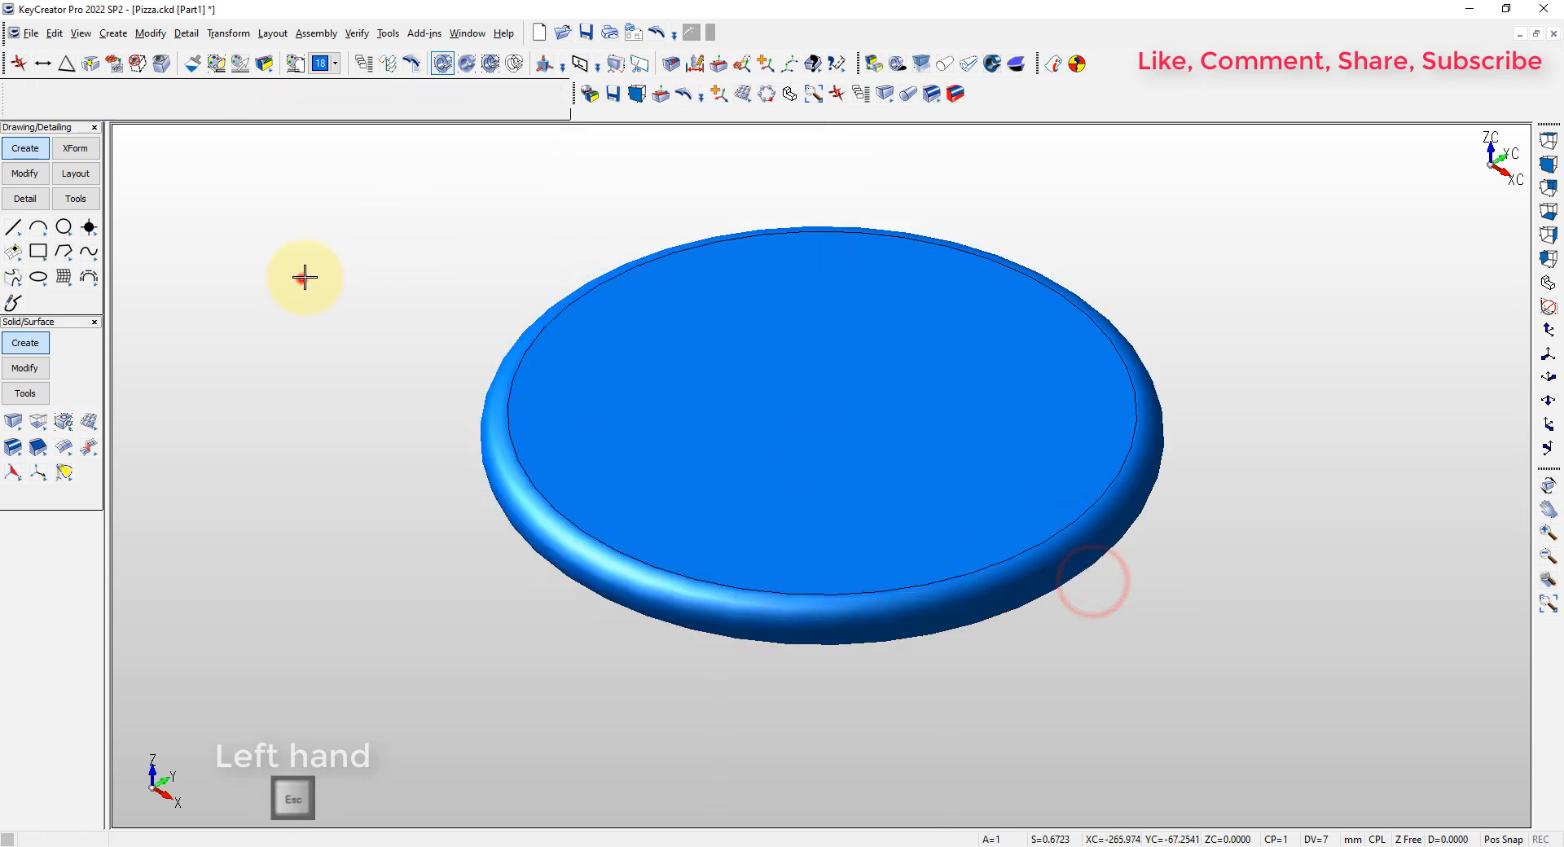
Offset the cylinder's top face 7.5 mm downward with Dynamic Face to form a recess inside the rim
click(721, 73)
click(827, 367)
key(Return)
right_click(827, 376)
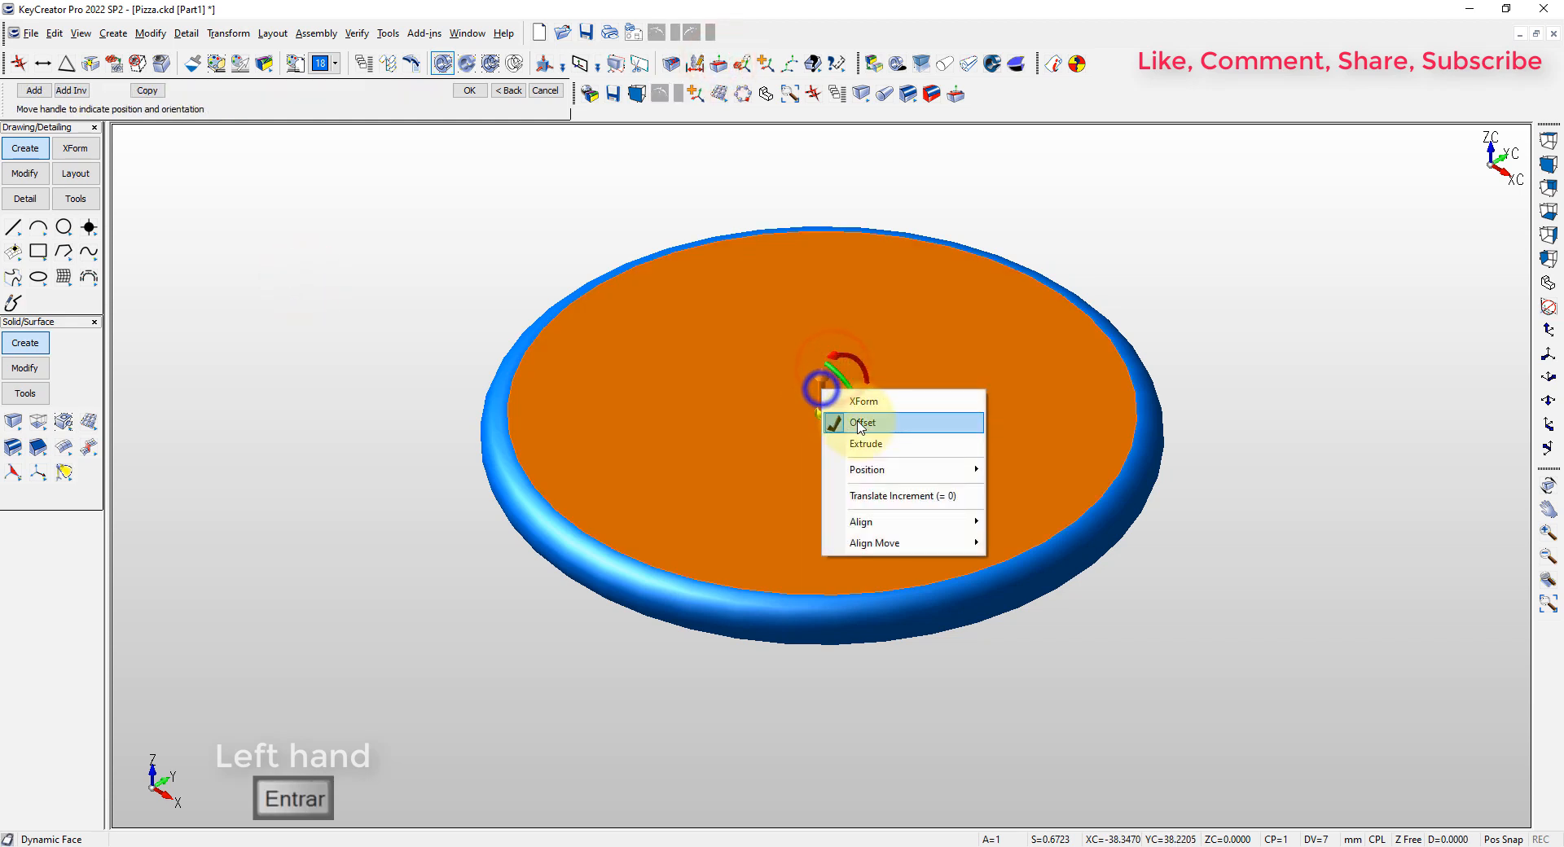
click(859, 421)
drag(836, 399, 814, 407)
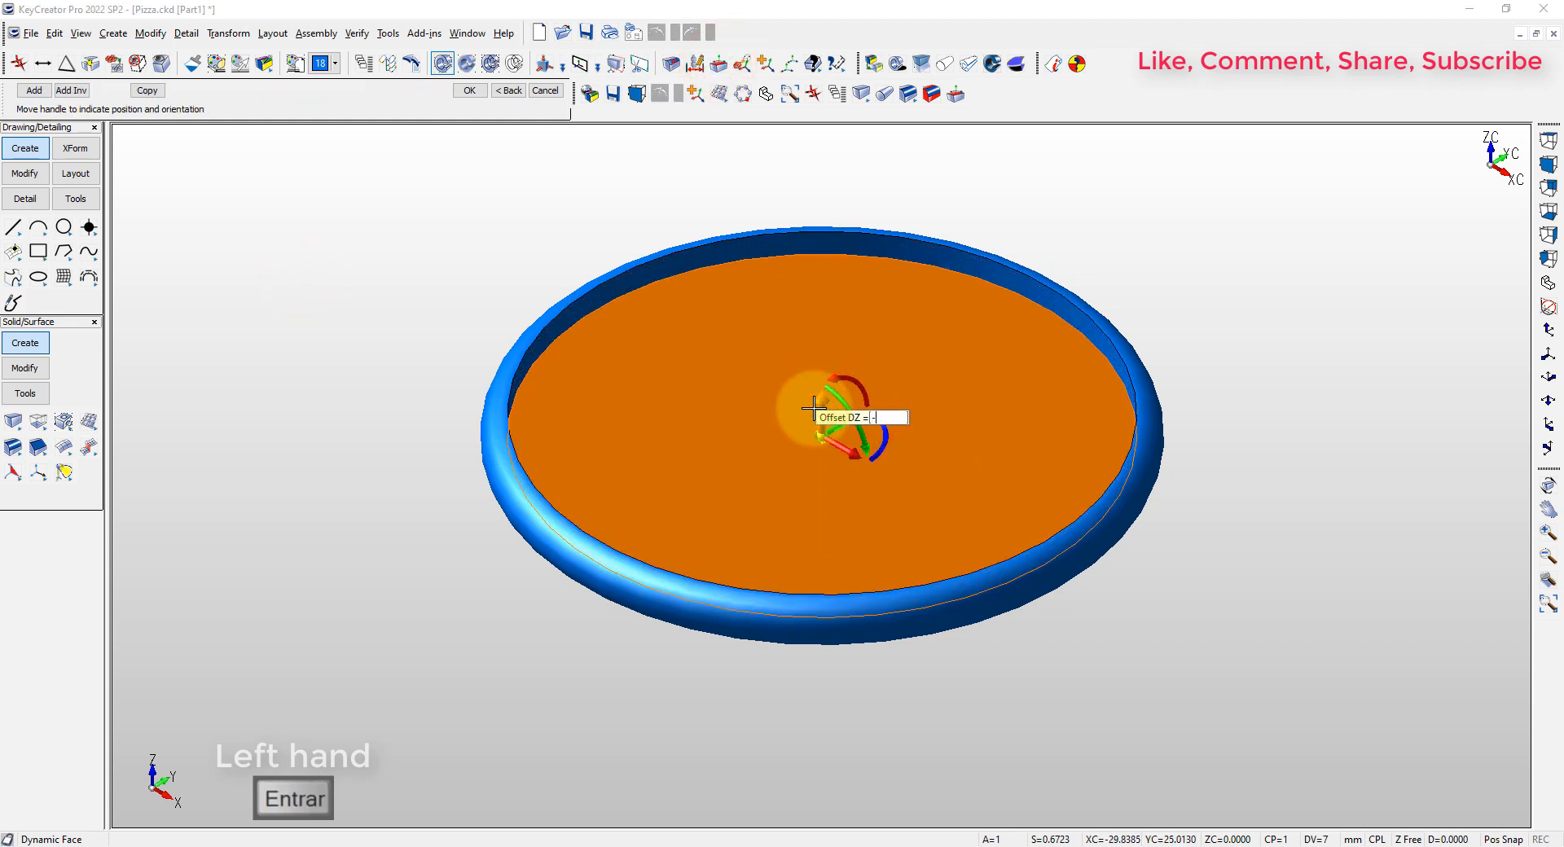
text(7.5)
key(Return)
Blend the inner upper edge of the rim and the edge around the recessed face with a constant radius
key(Return)
key(Escape)
click(932, 94)
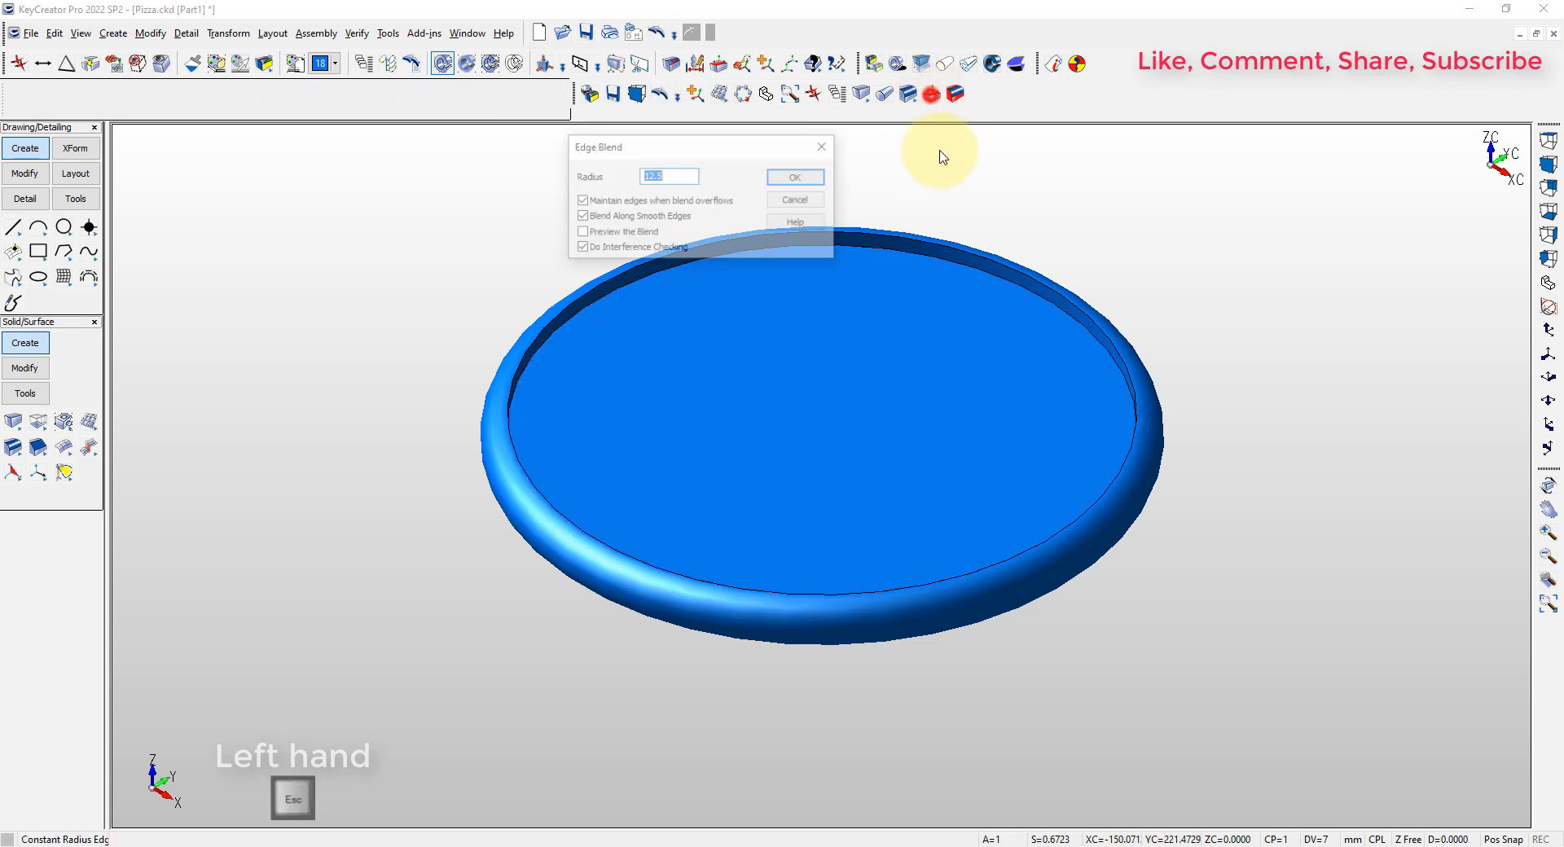
key(Return)
click(978, 258)
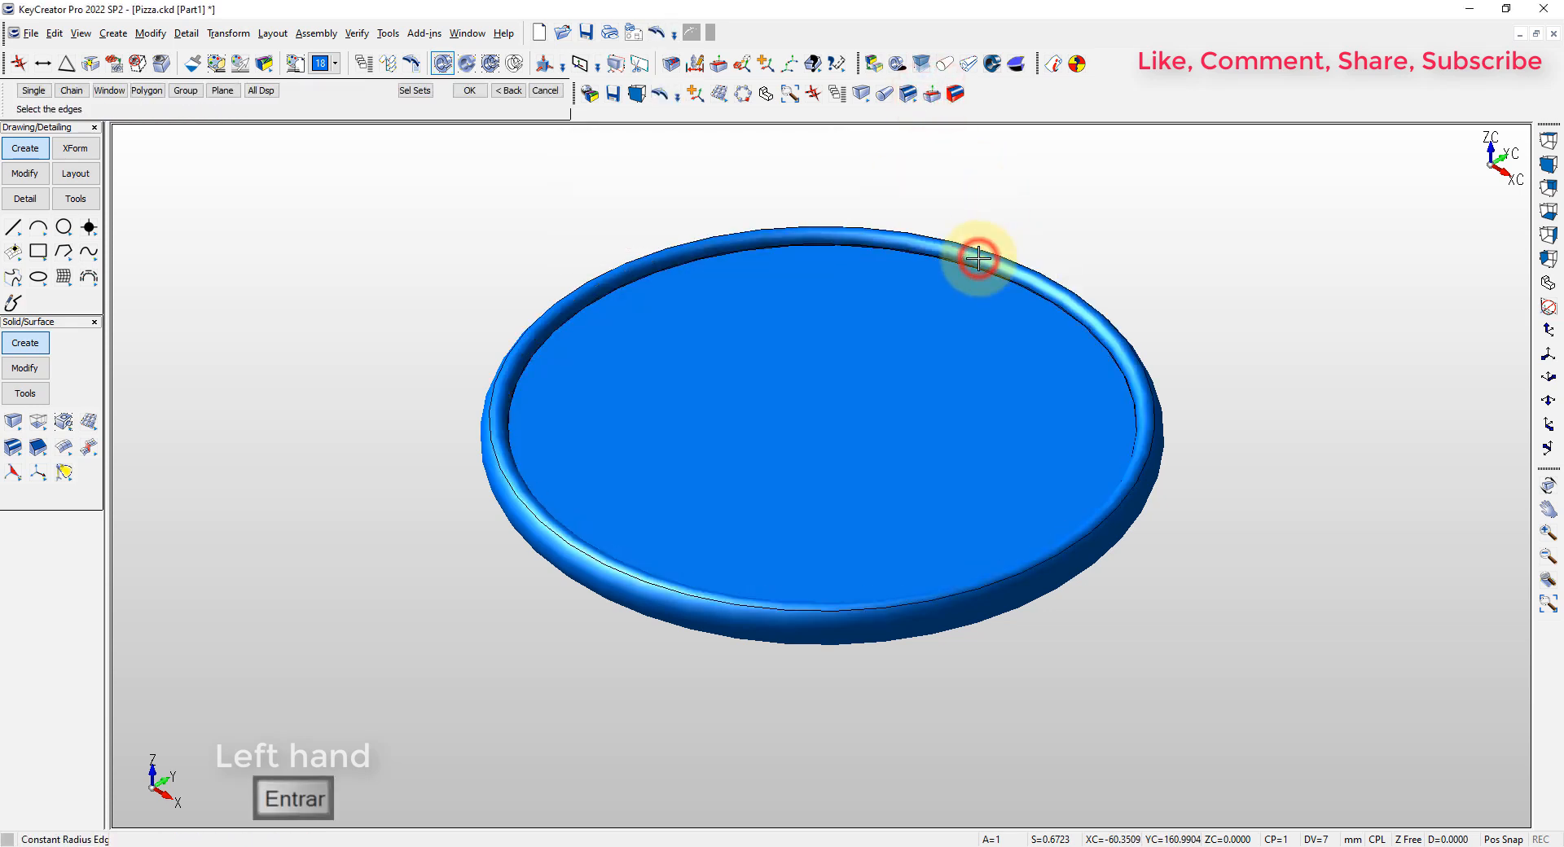
click(976, 276)
key(Return)
click(1198, 271)
key(alt+a)
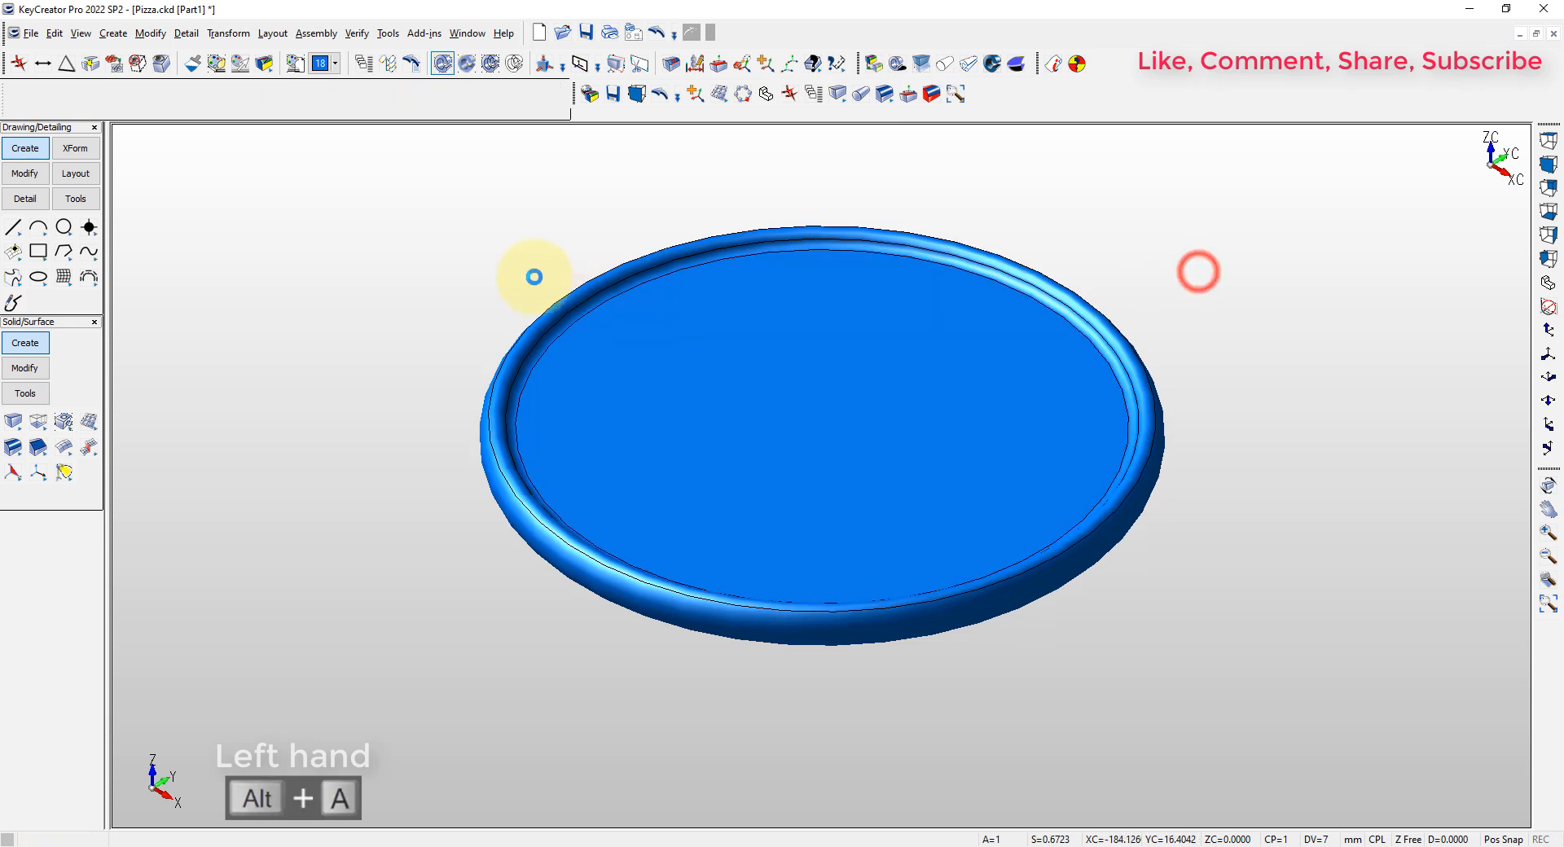
key(Escape)
Draw a small dynamic cylinder at the centre of the recessed face, about 37 mm in radius and 16 mm high
click(959, 208)
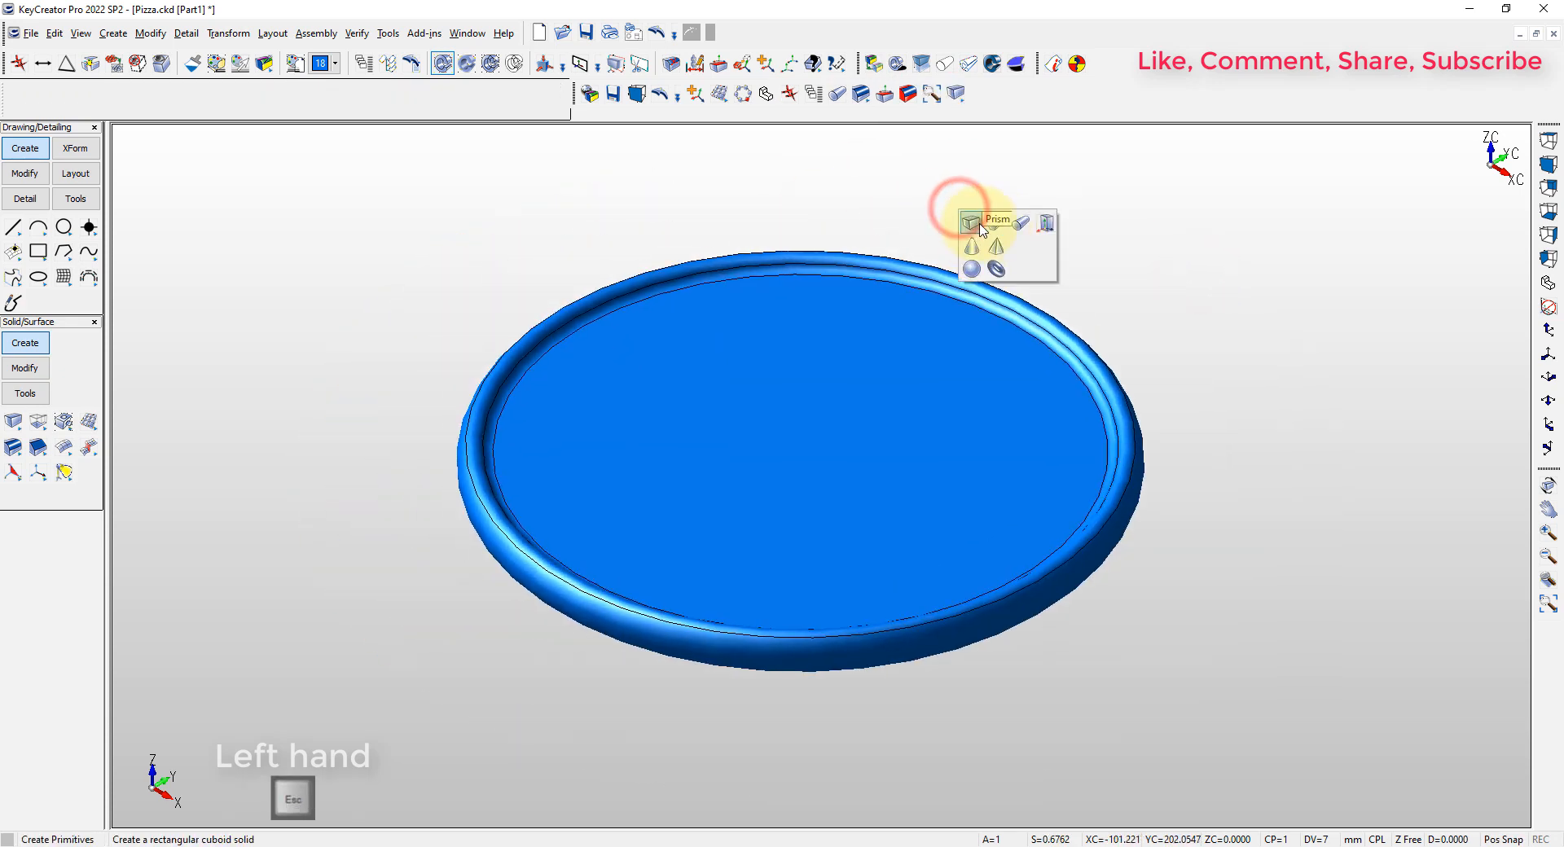
click(1019, 224)
click(802, 178)
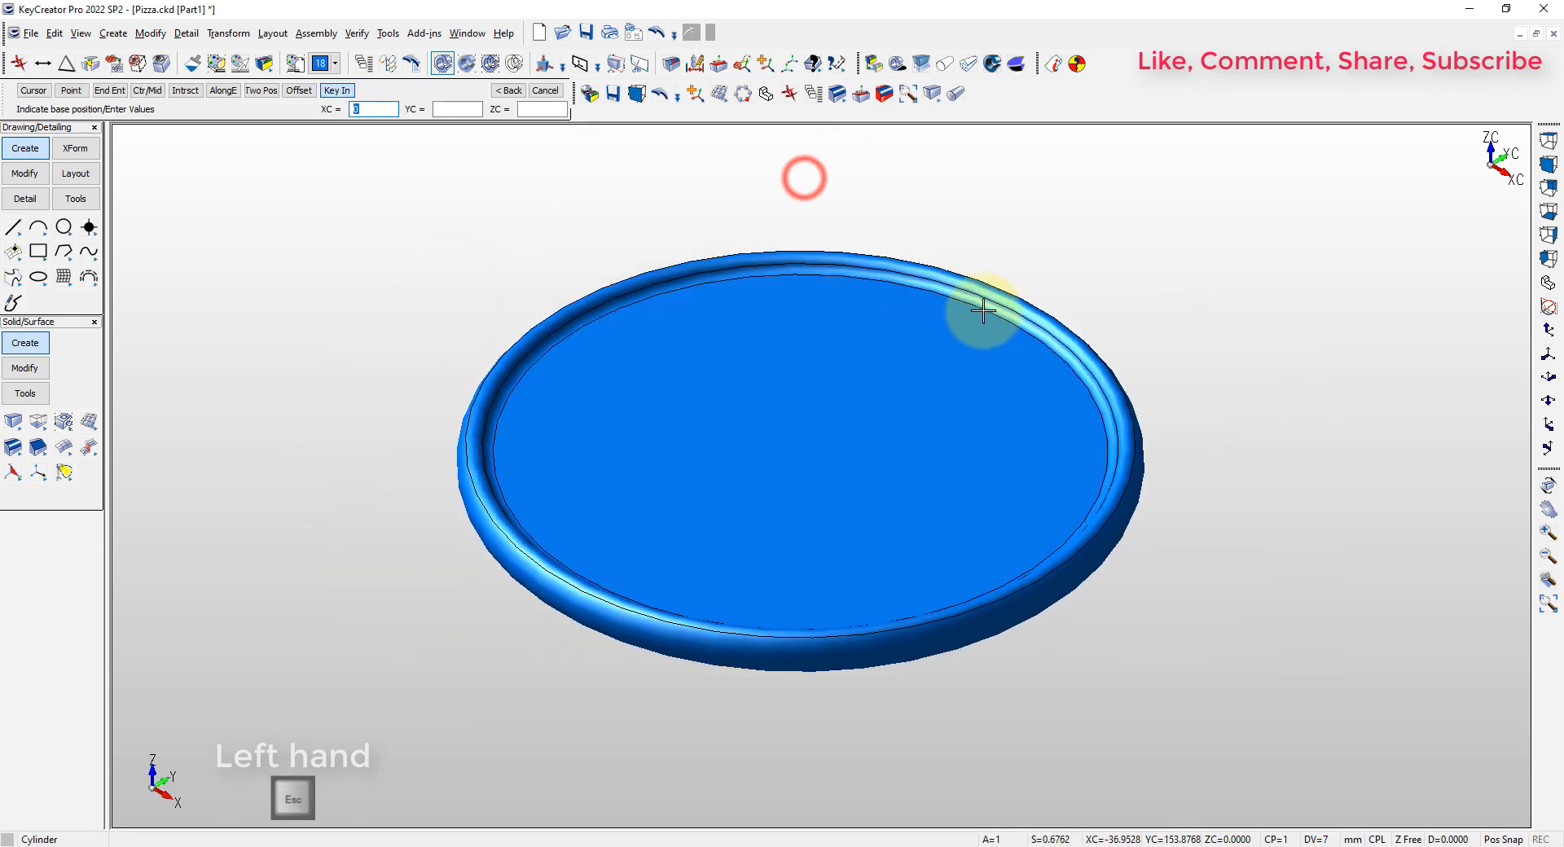
key(F1)
click(975, 310)
click(873, 472)
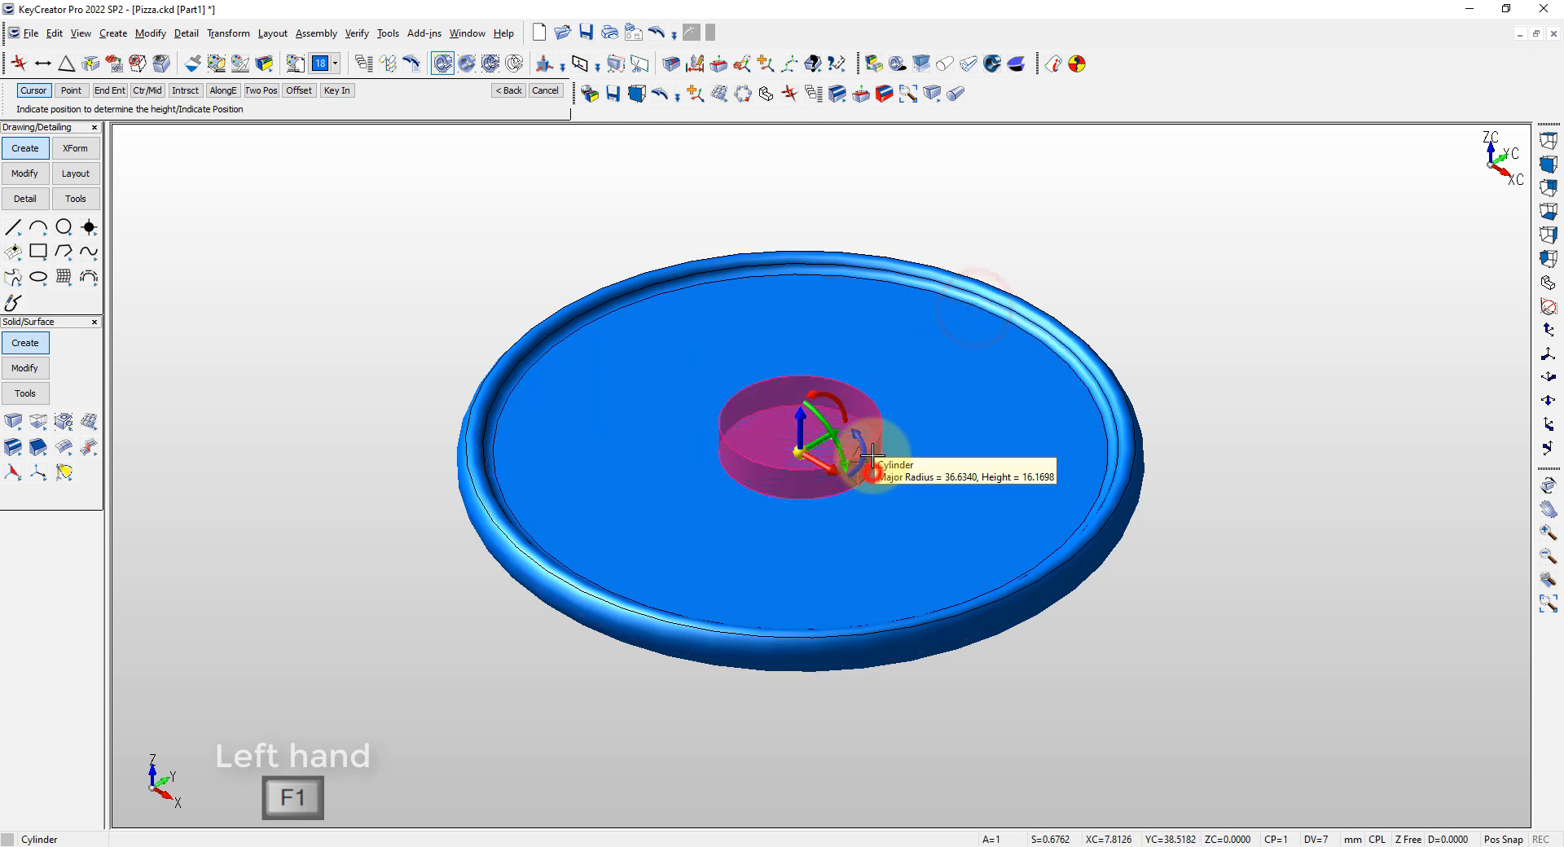
click(872, 456)
Set the centre cylinder's major radius to 25 mm and its height to 1 mm
scroll(869, 460, up, 3)
click(865, 448)
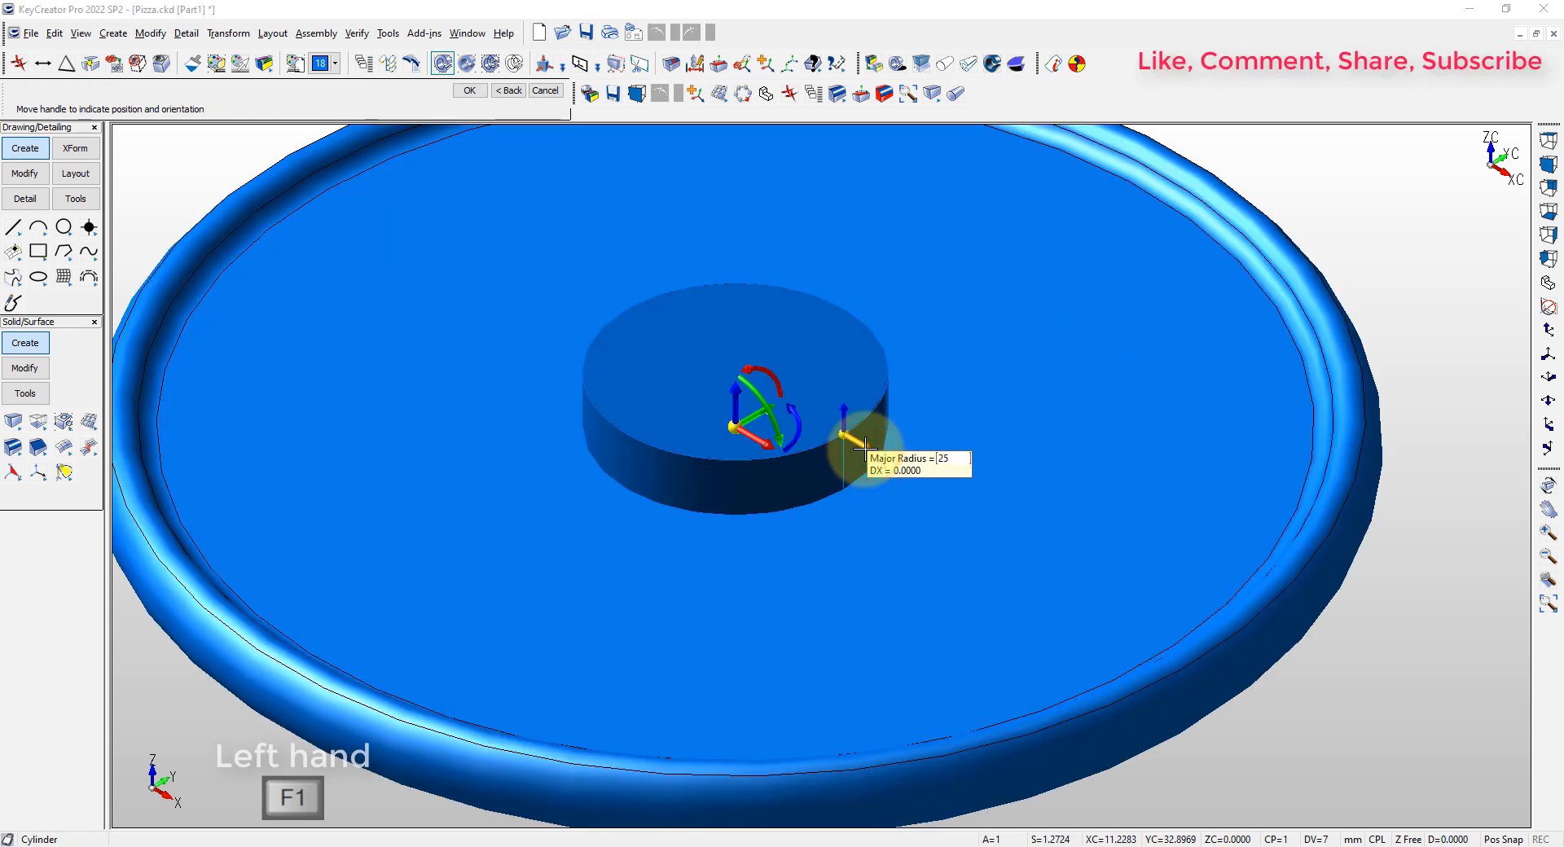
text(25)
key(Return)
text(1)
key(Return)
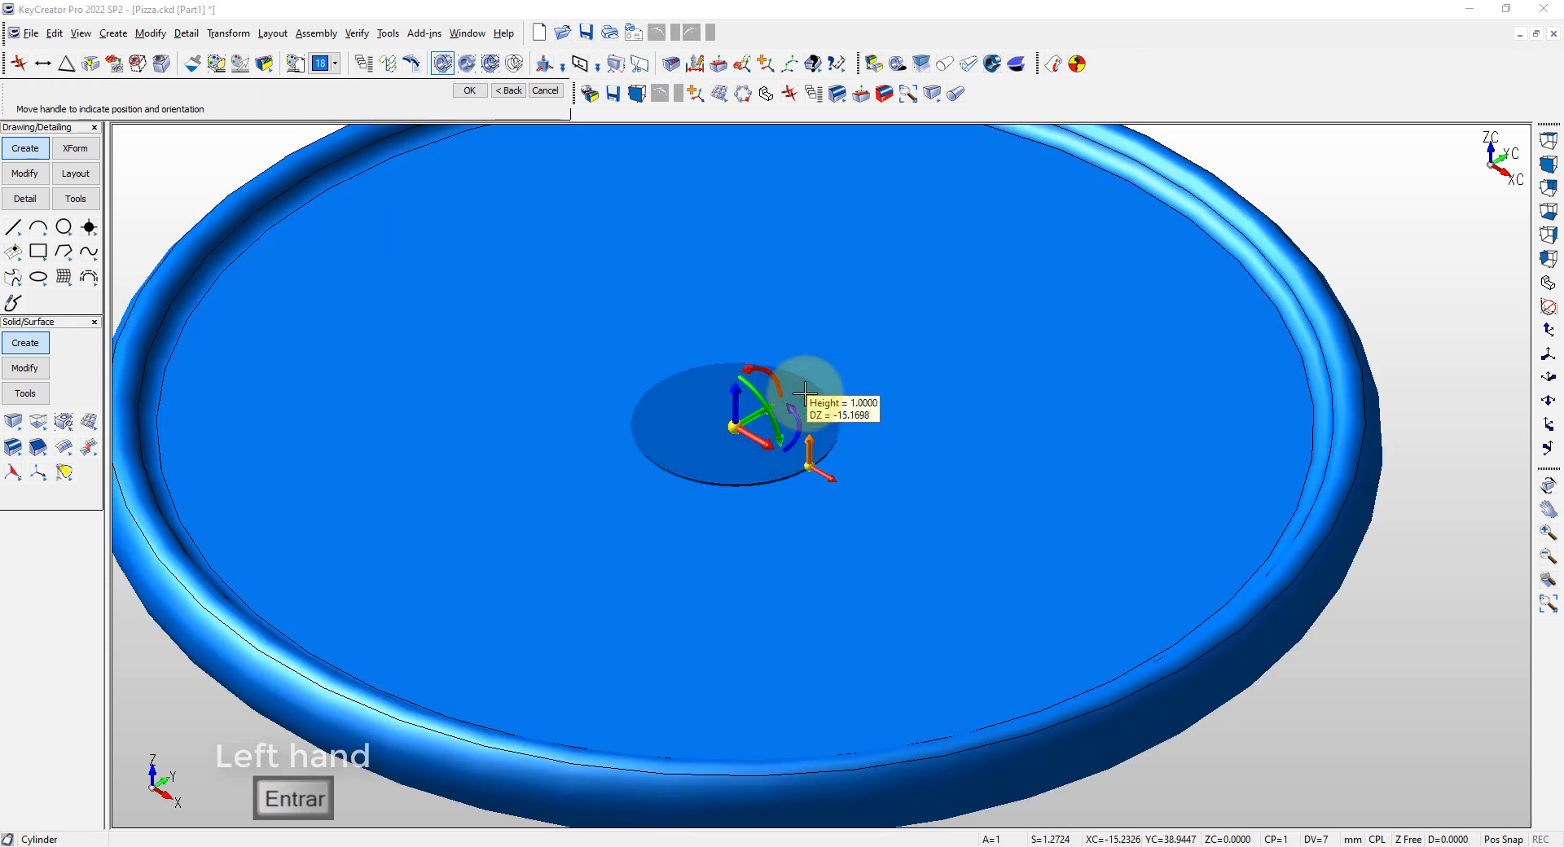
key(Return)
key(Escape)
Place a dynamic copy of the centre disc along the Y axis, between the centre and the rim
click(765, 67)
click(720, 422)
key(Return)
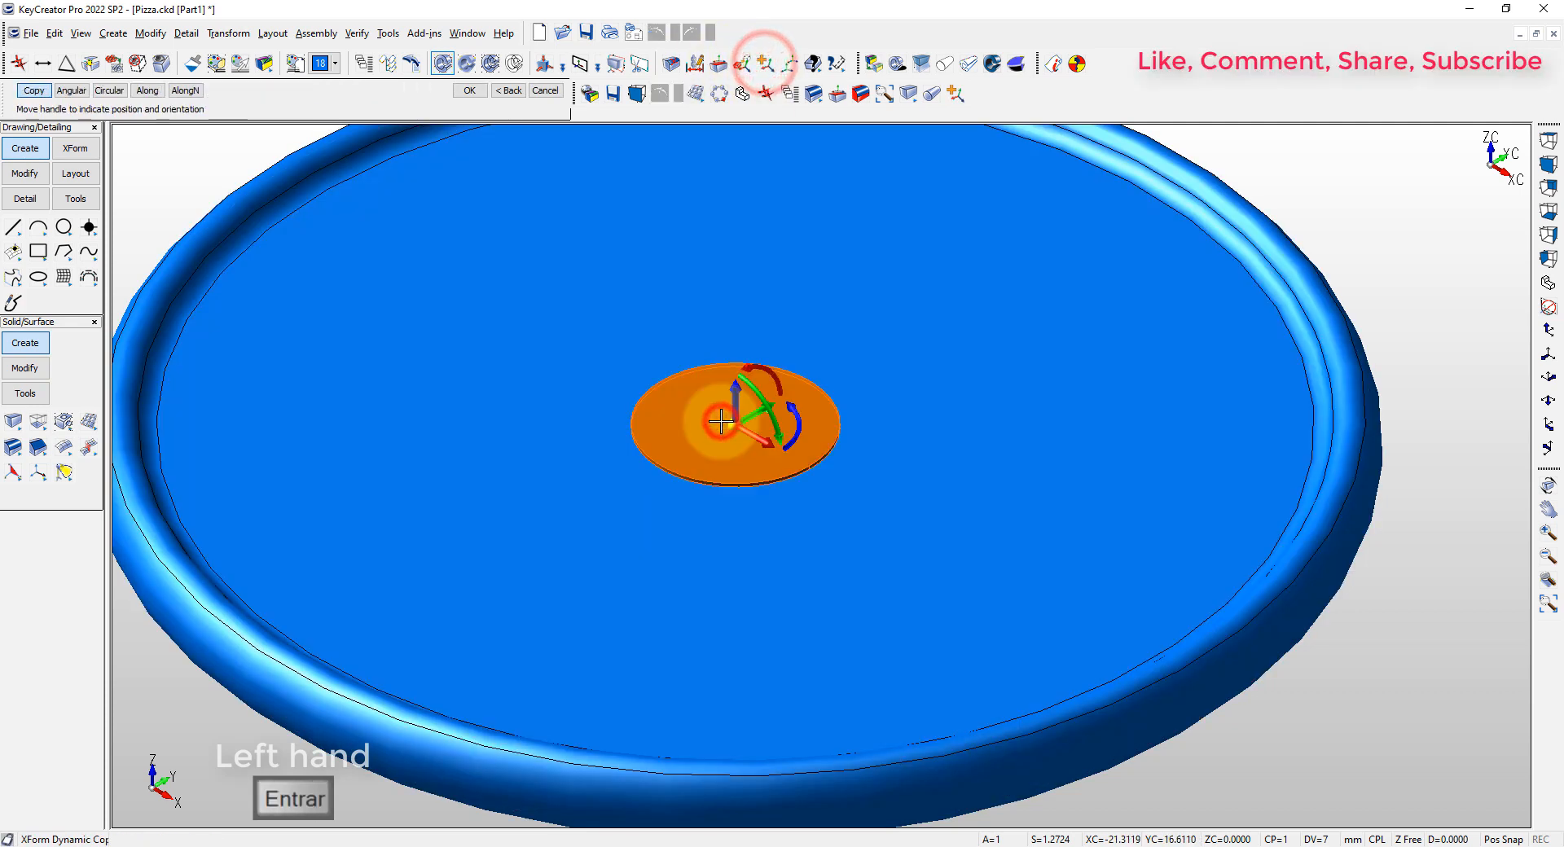
click(751, 419)
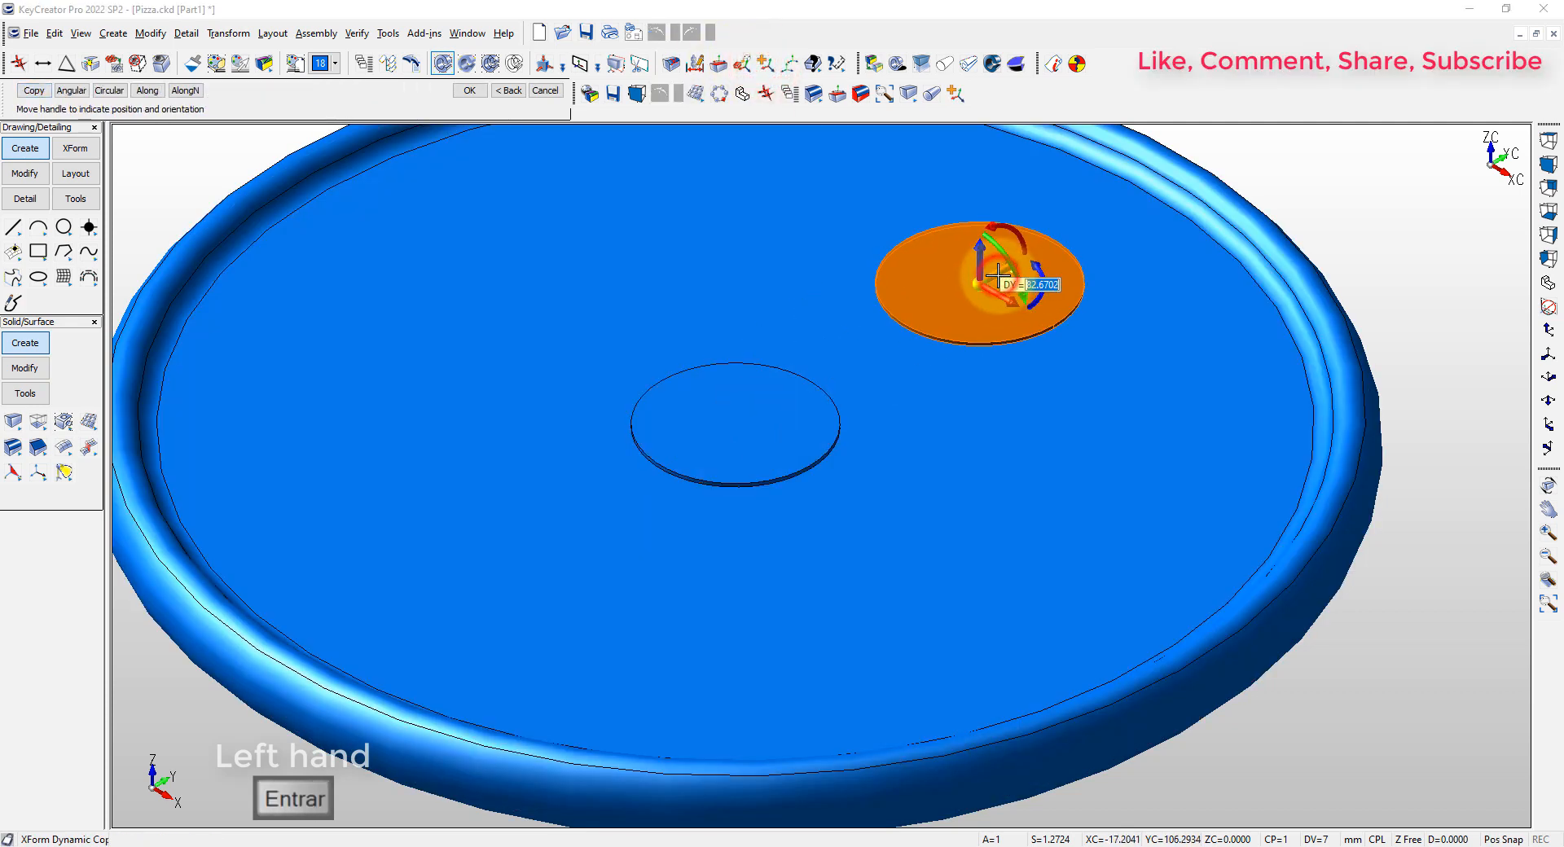
click(997, 277)
key(alt+a)
key(Escape)
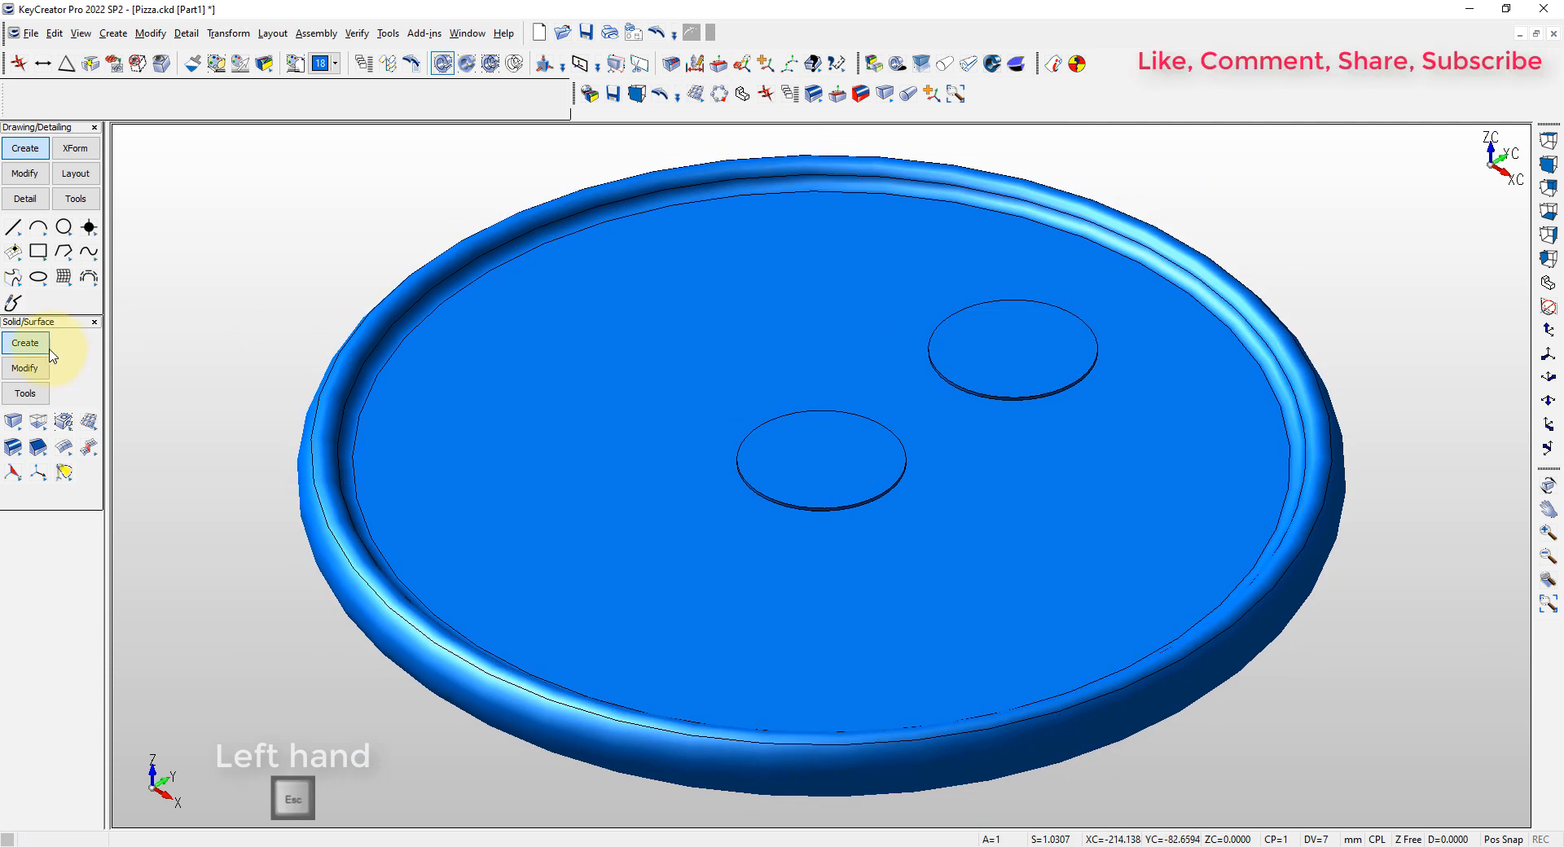
Pattern the copied disc around the centre of the middle disc with 5 copies at 60 degrees between elements
click(101, 453)
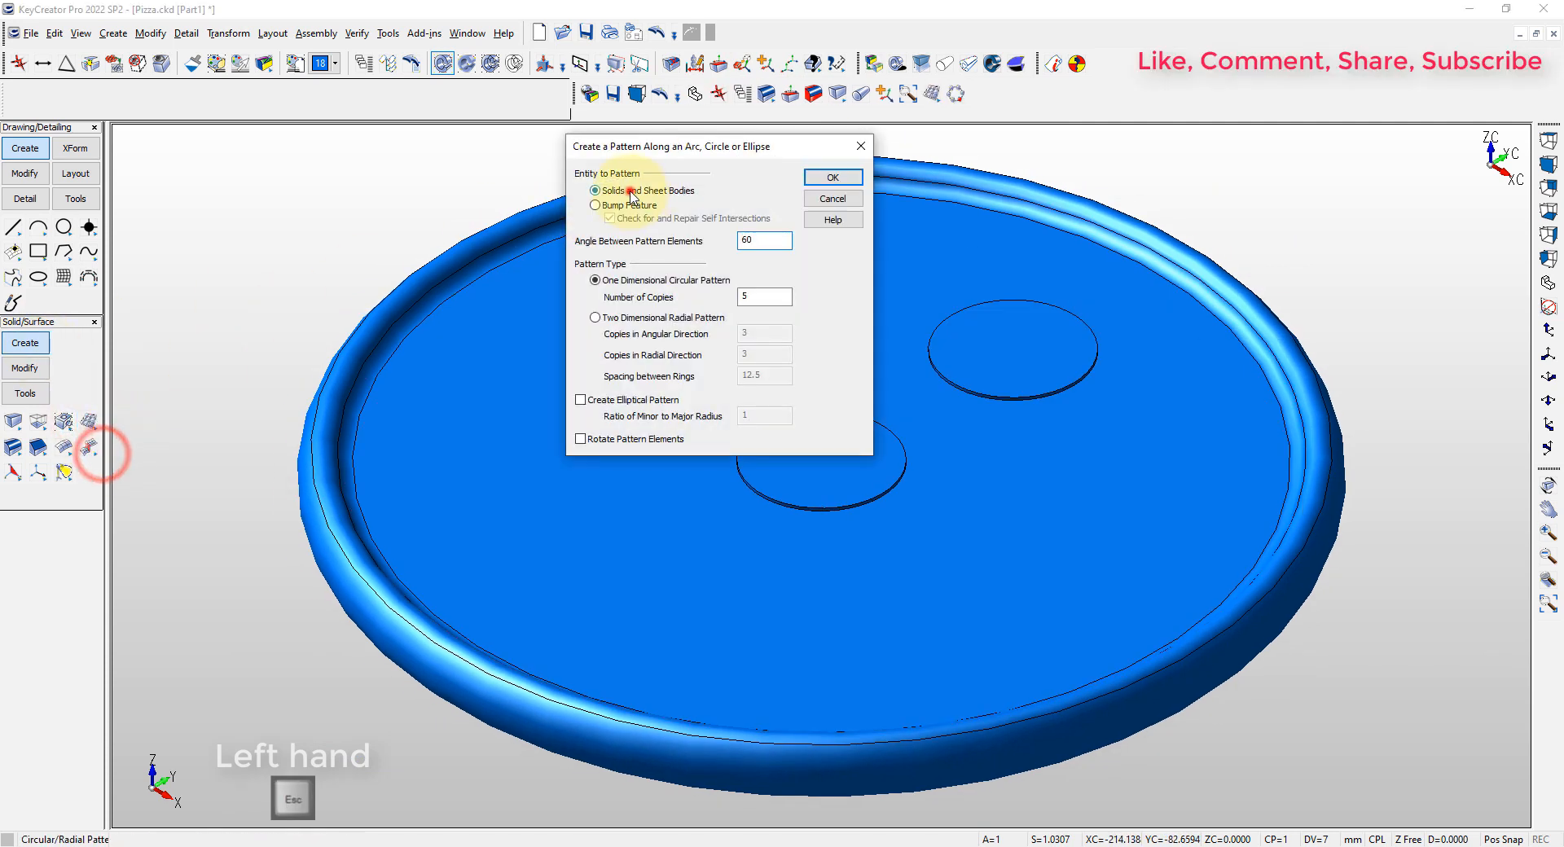
click(764, 241)
drag(750, 296, 736, 299)
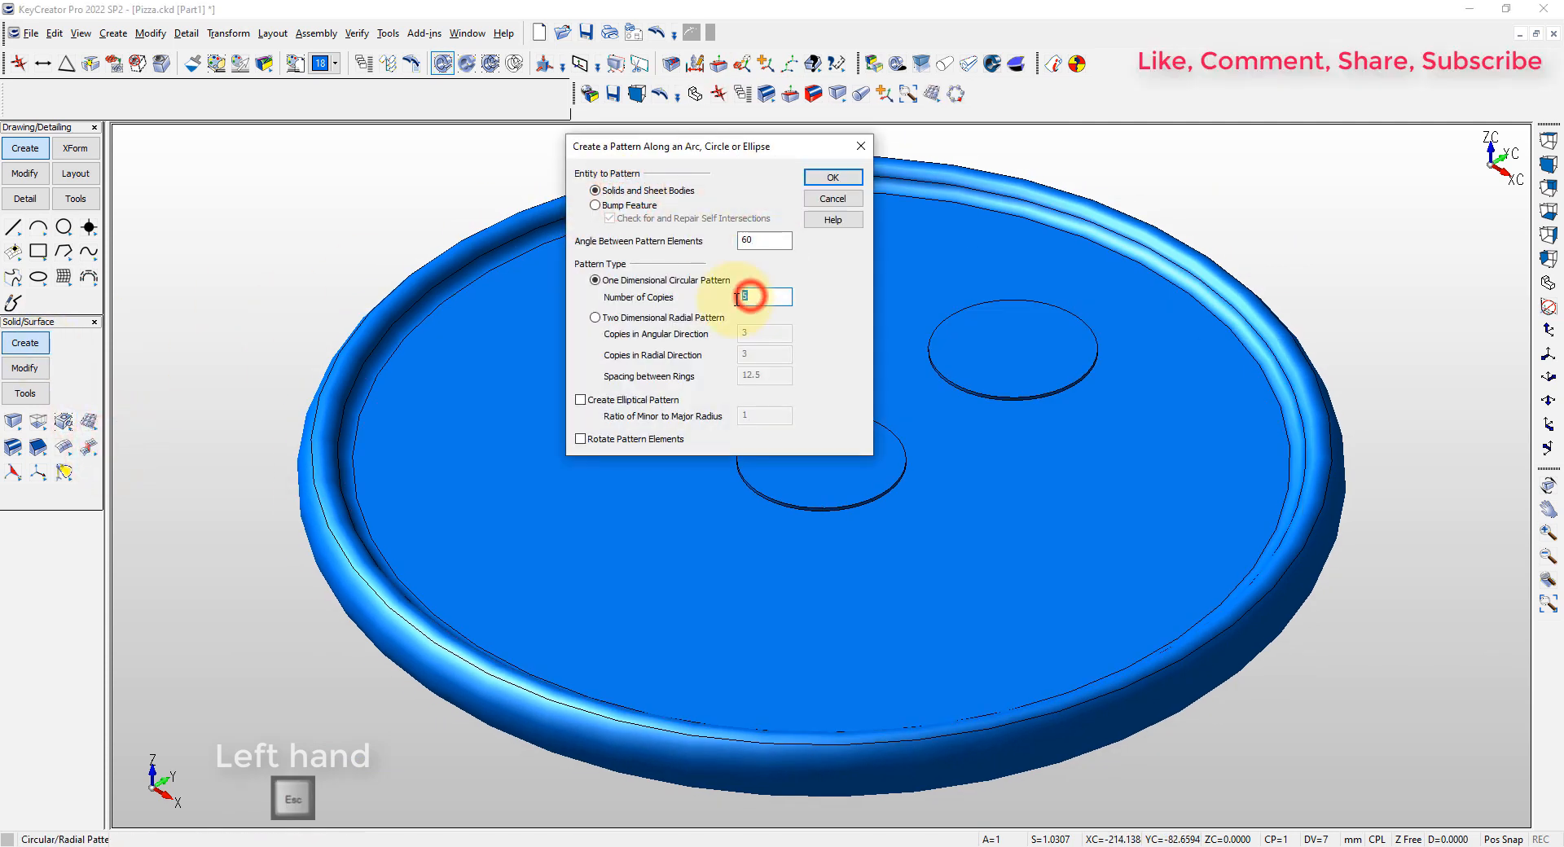
click(835, 179)
click(994, 366)
key(Return)
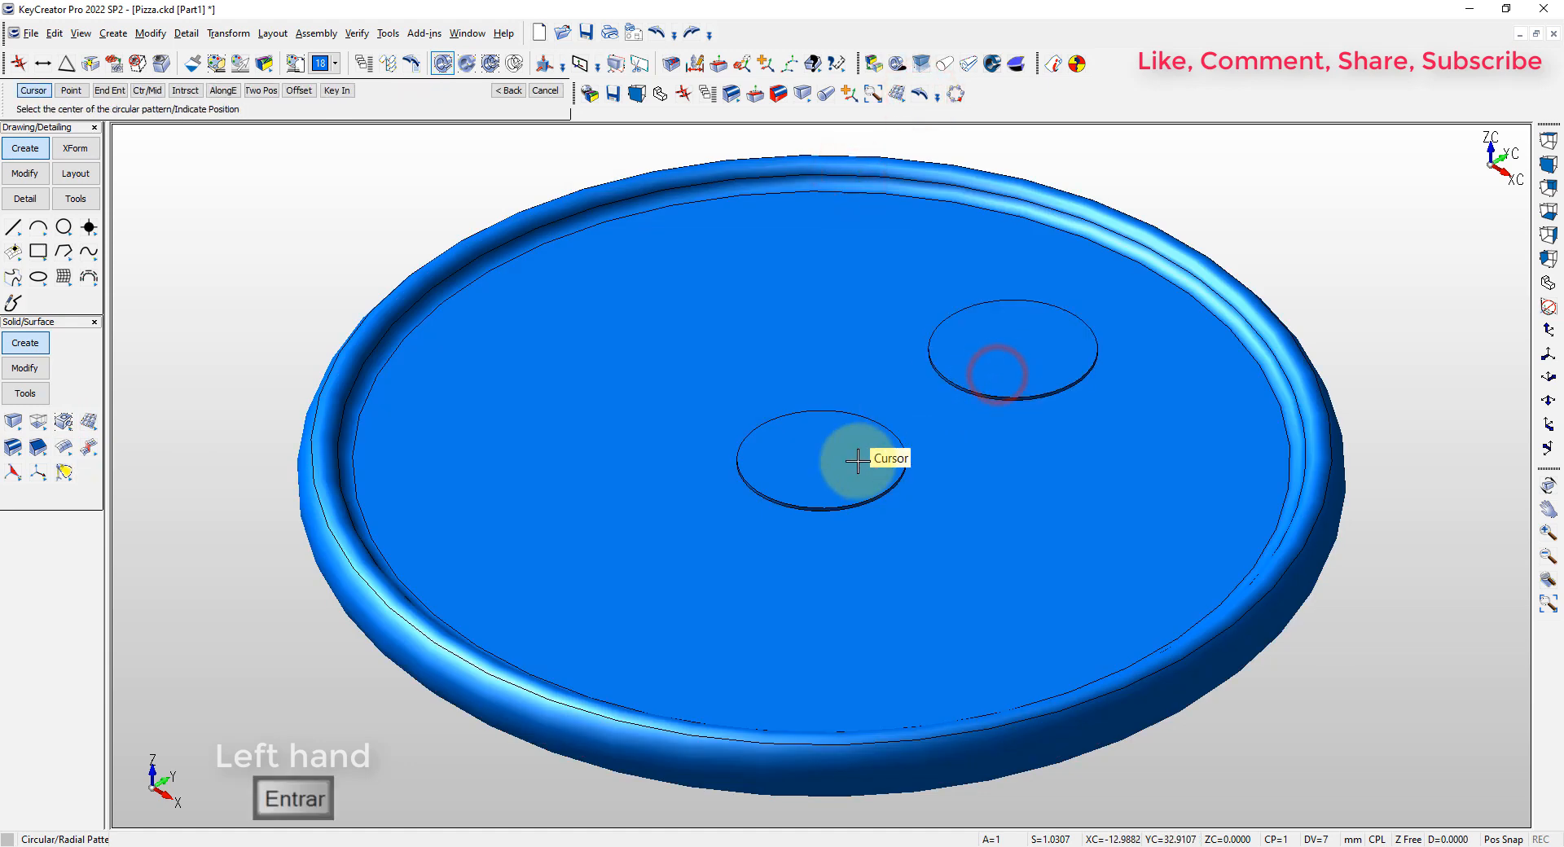
click(821, 456)
click(1013, 393)
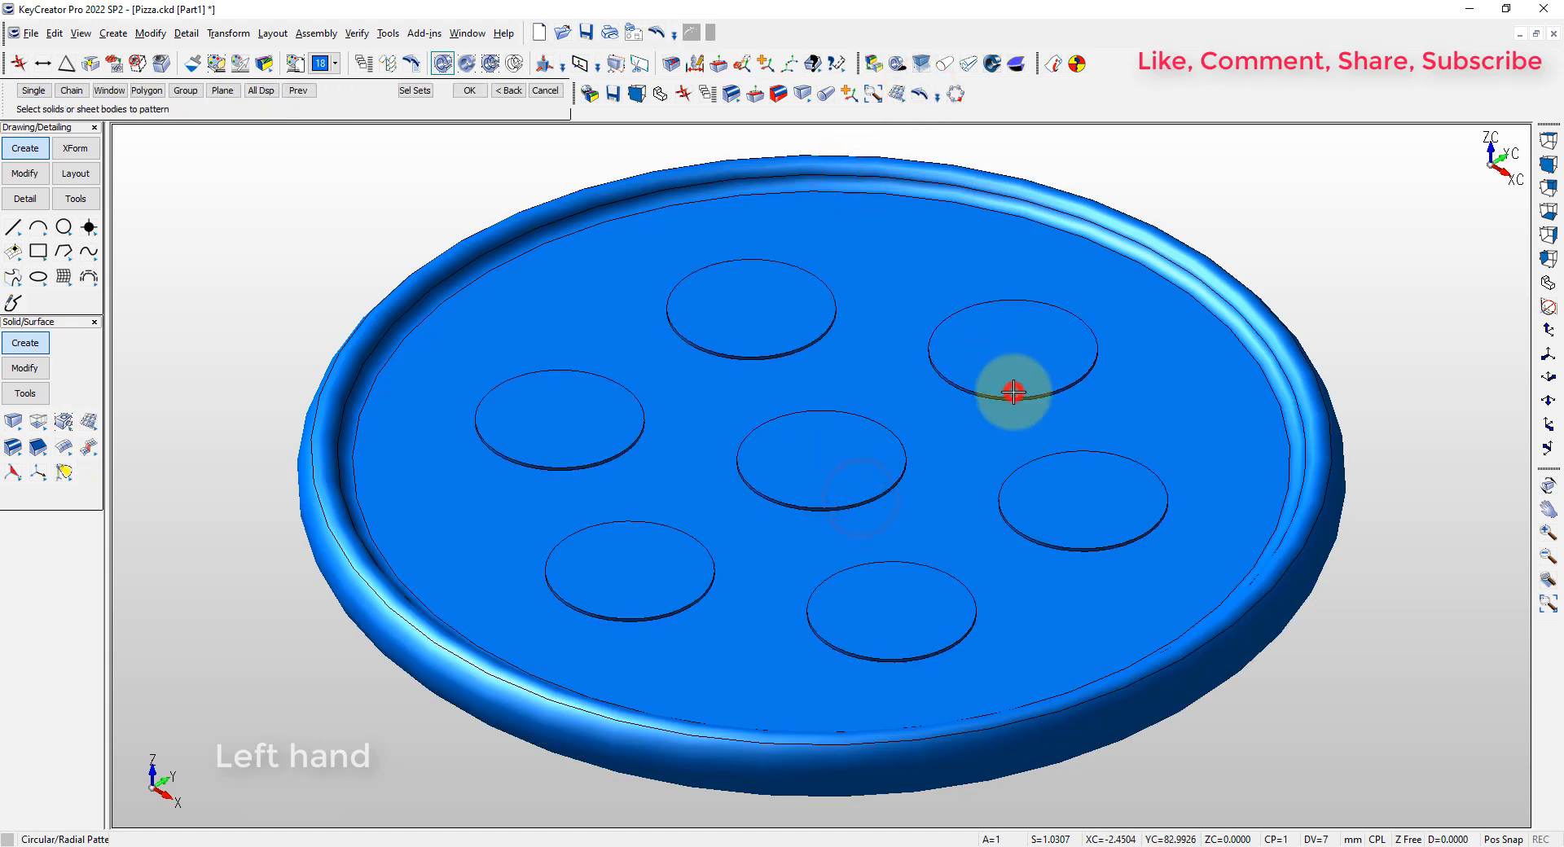
key(Escape)
Apply the PIZZA material to the base and the PEPERONI material to the discs
key(ctrl+l)
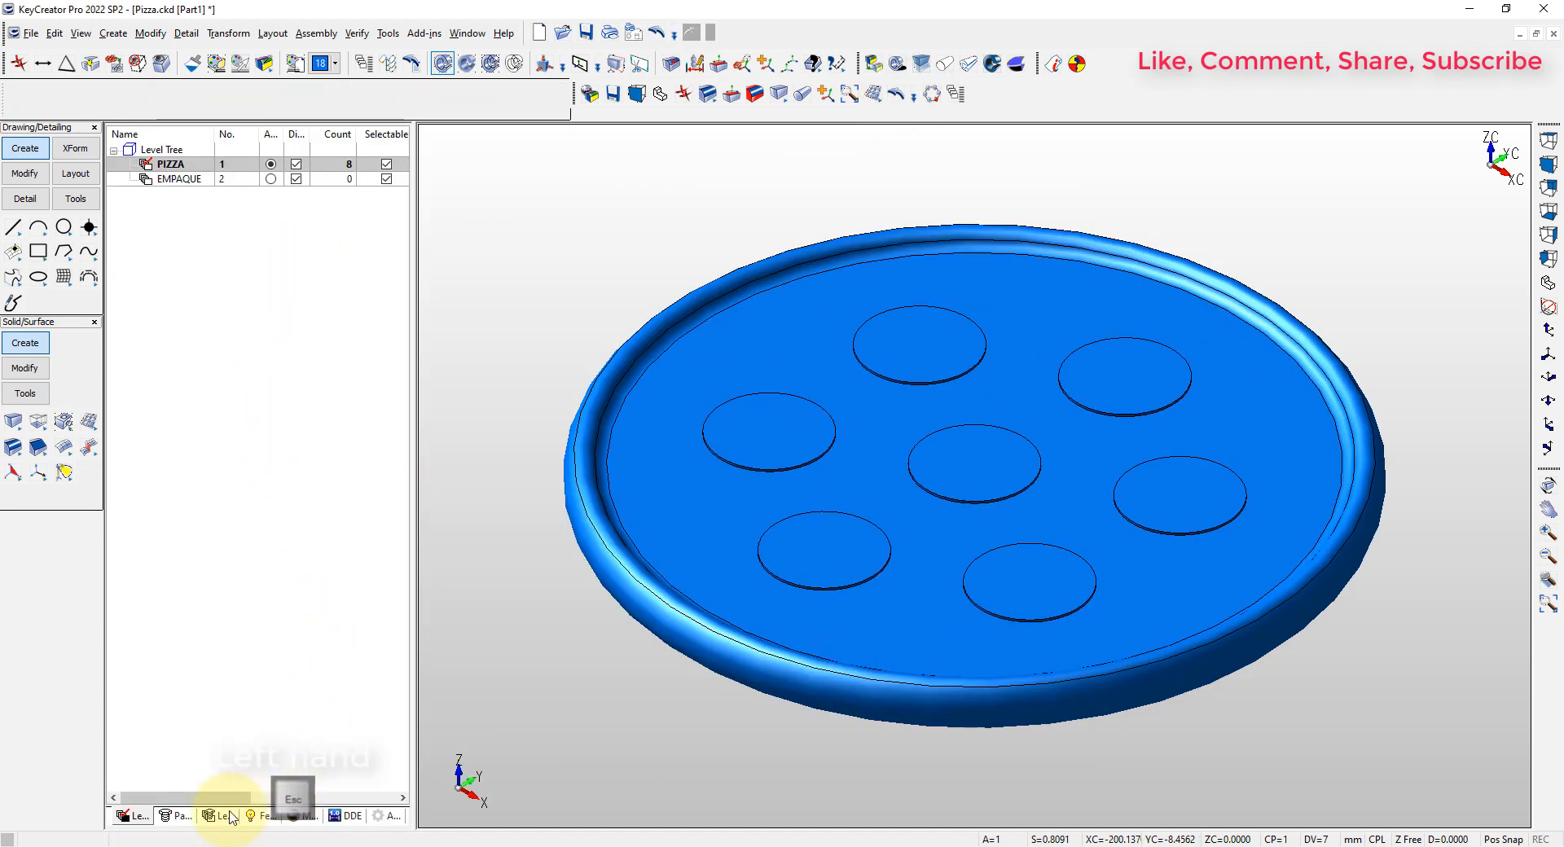
click(311, 818)
drag(138, 341, 644, 391)
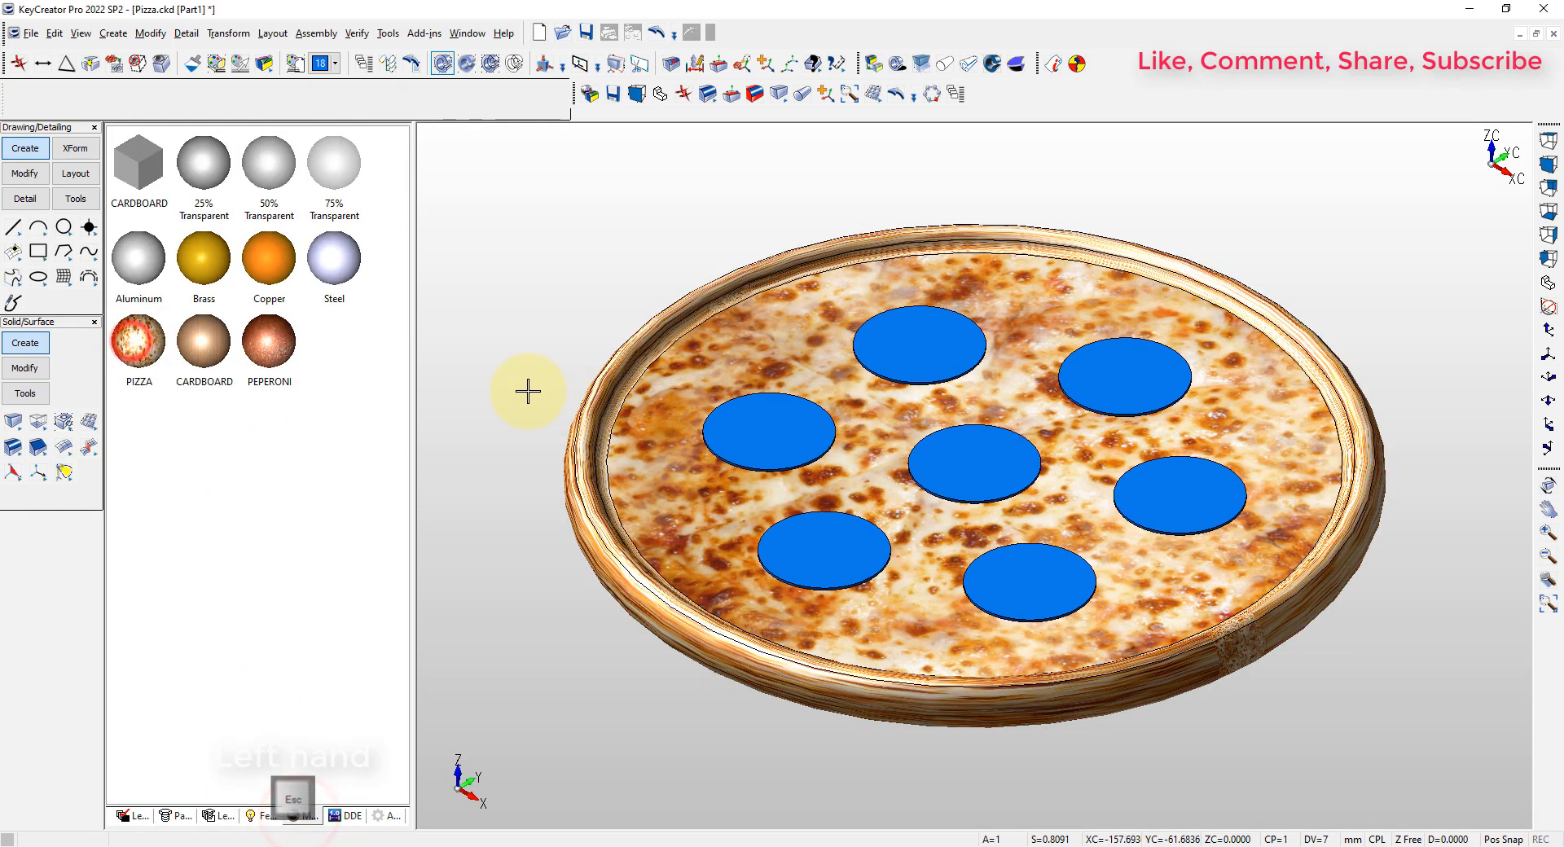
drag(269, 341, 1181, 461)
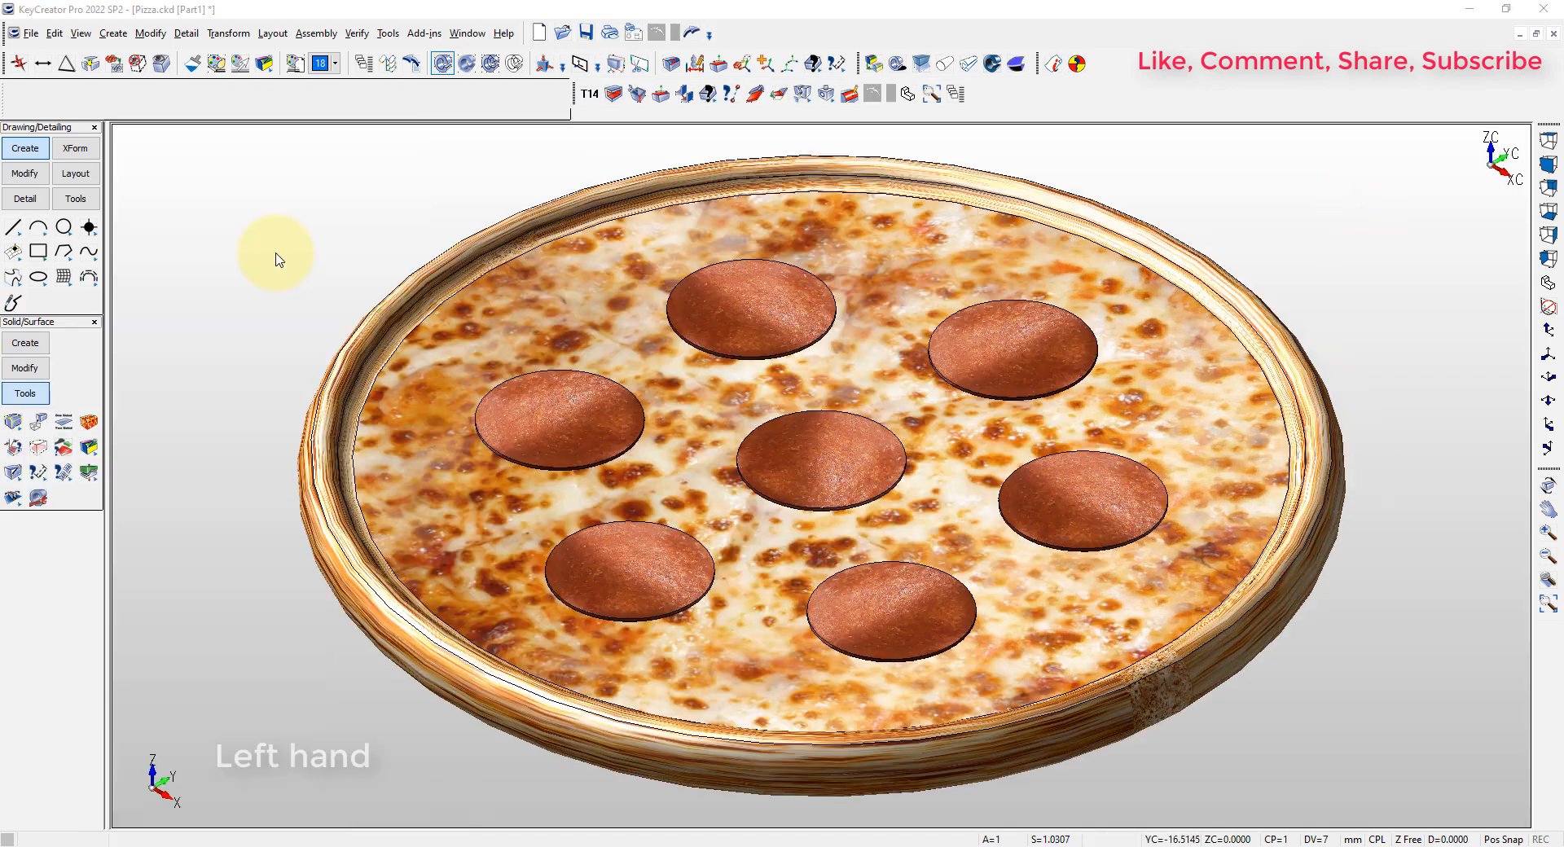
Create a solid bounding box with dimensions around the whole pizza, including a stock oversize increment
click(37, 447)
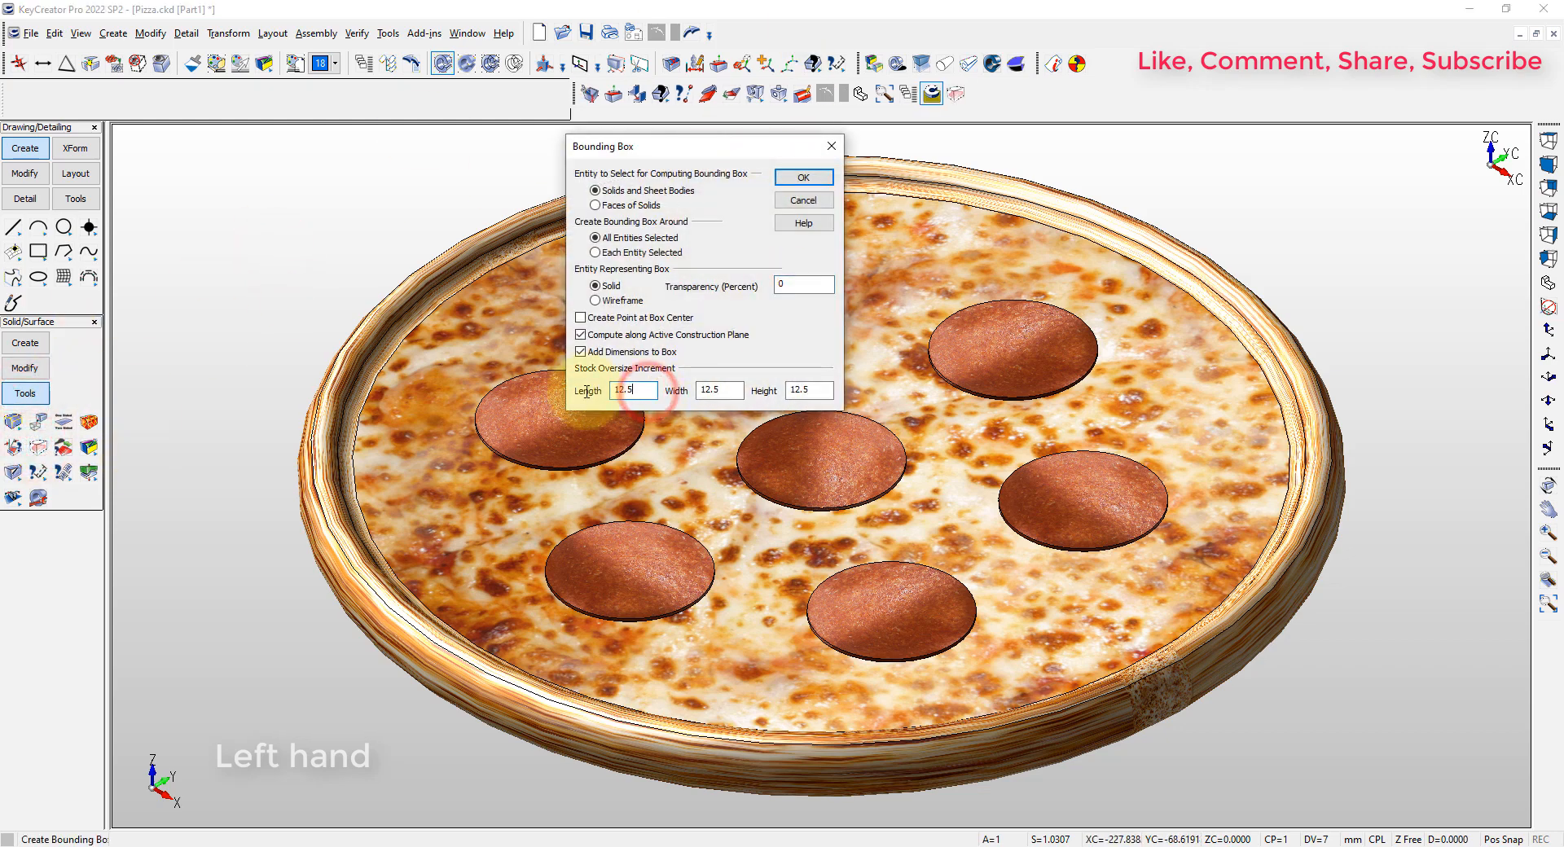
click(815, 180)
click(813, 182)
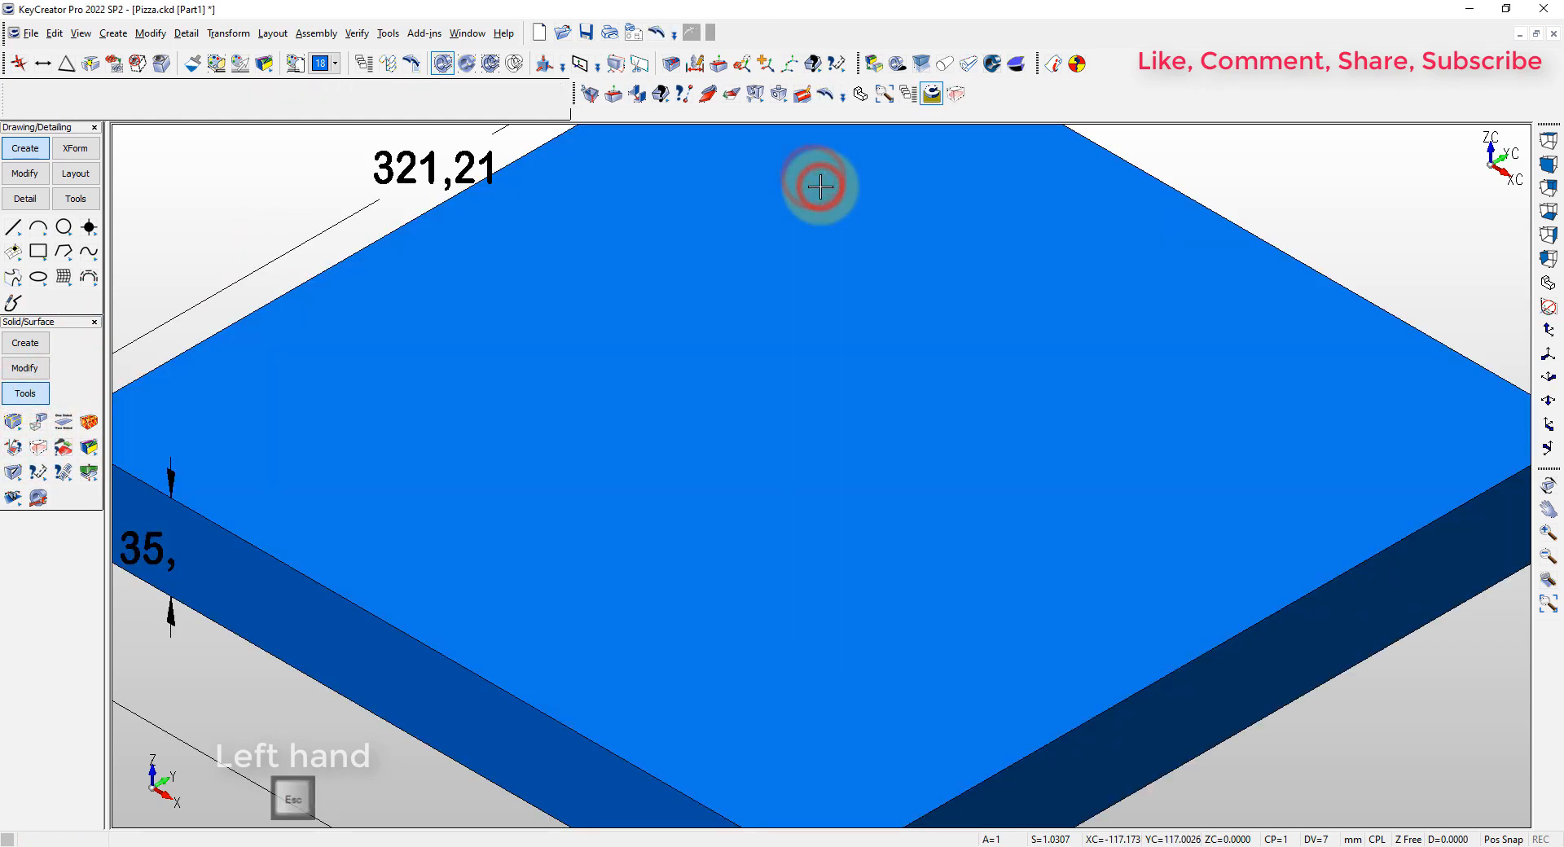
Set the bounding box's two side lengths to 325 mm and its height to 40 mm, and delete its dimensions
key(ctrl+d)
click(592, 280)
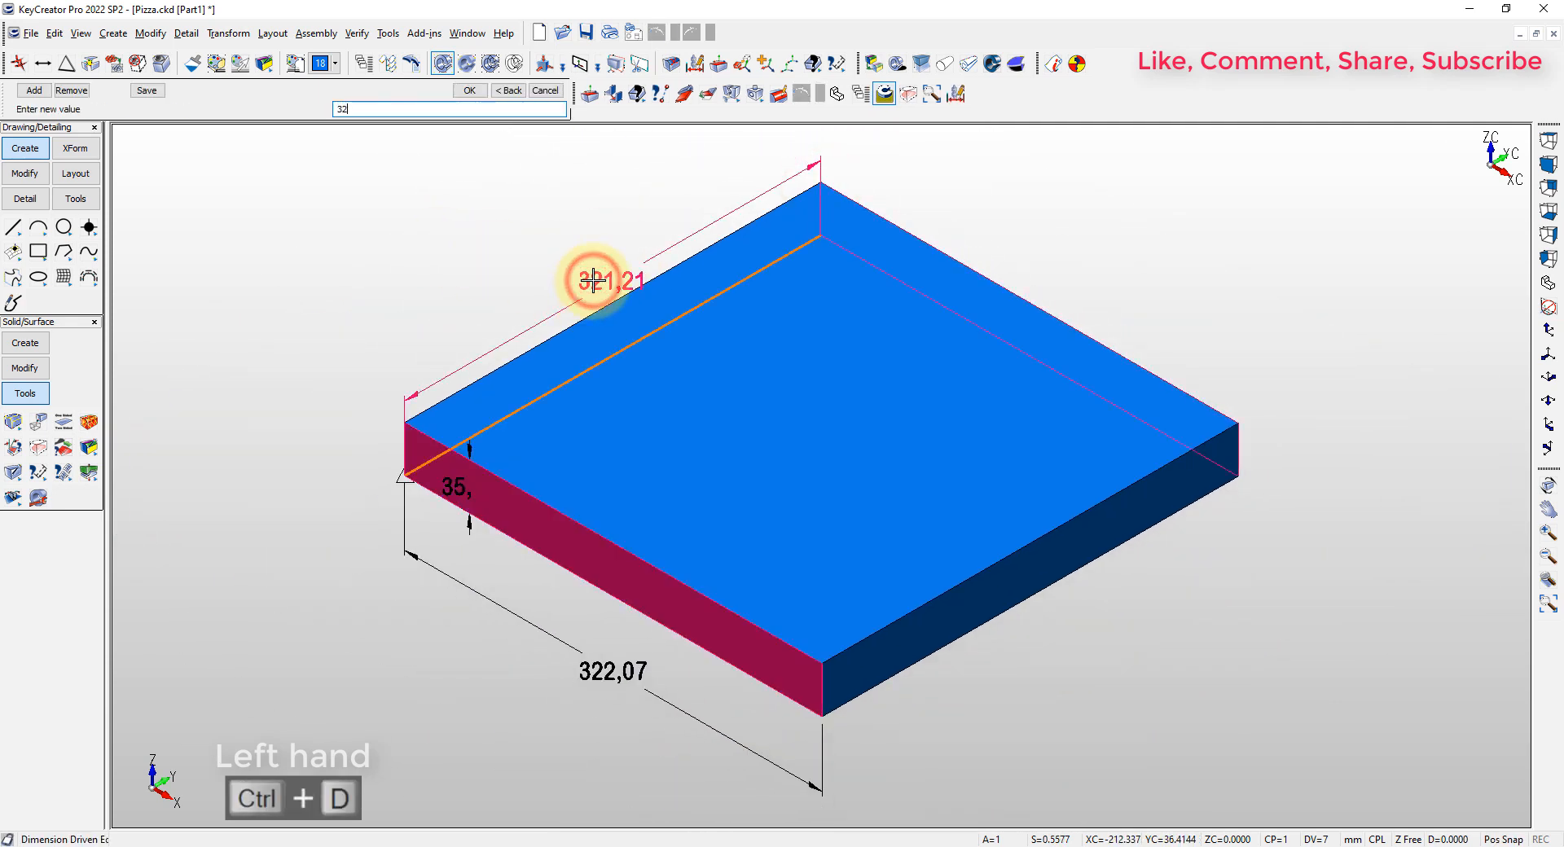
text(325)
key(Return)
click(594, 673)
text(325)
key(Return)
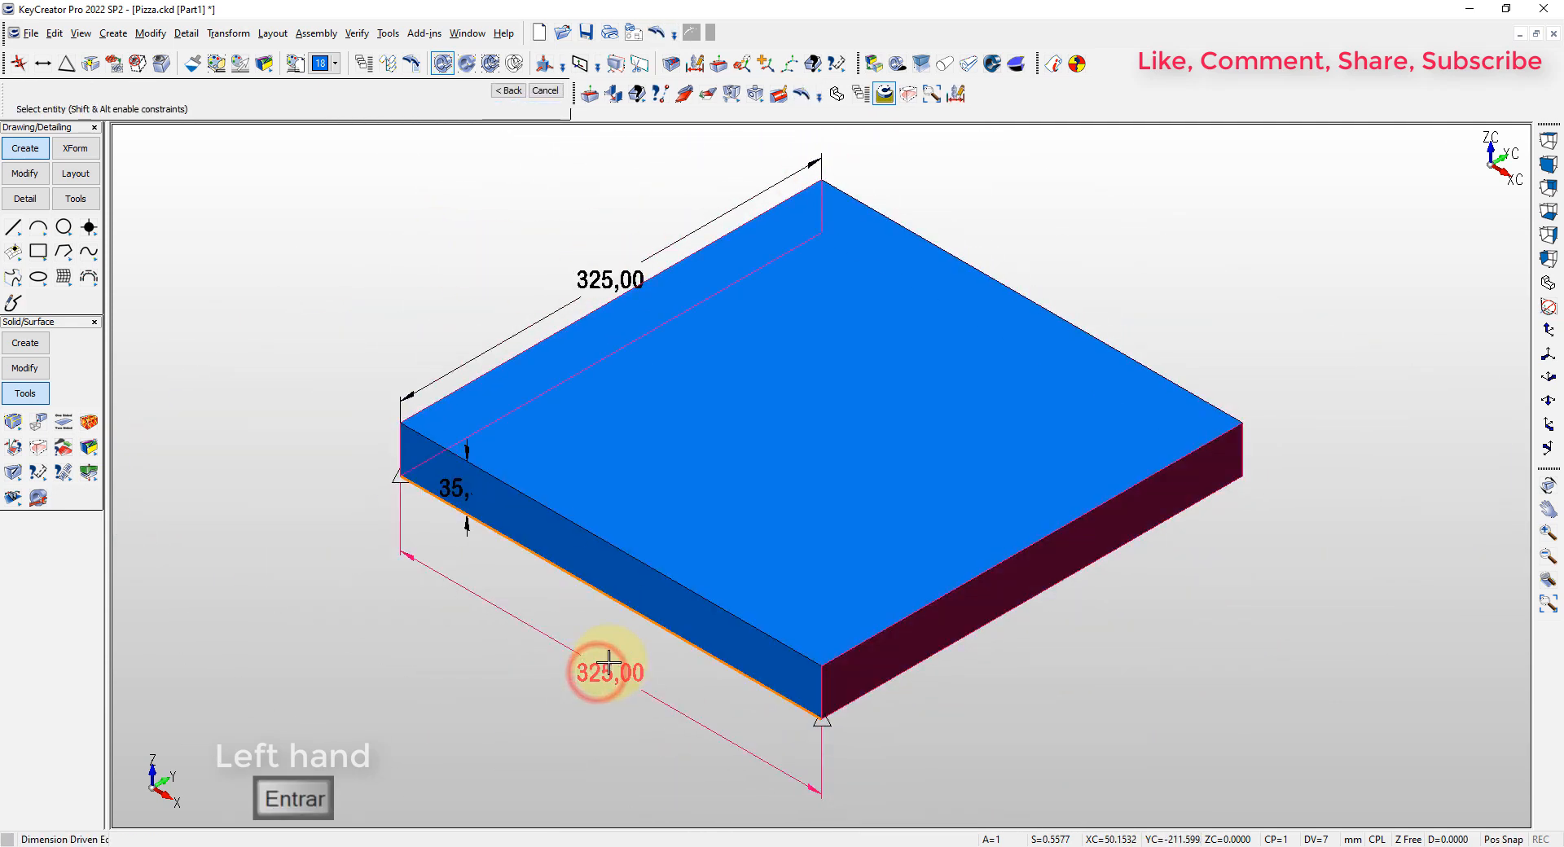
click(466, 459)
text(40)
key(Return)
key(Escape)
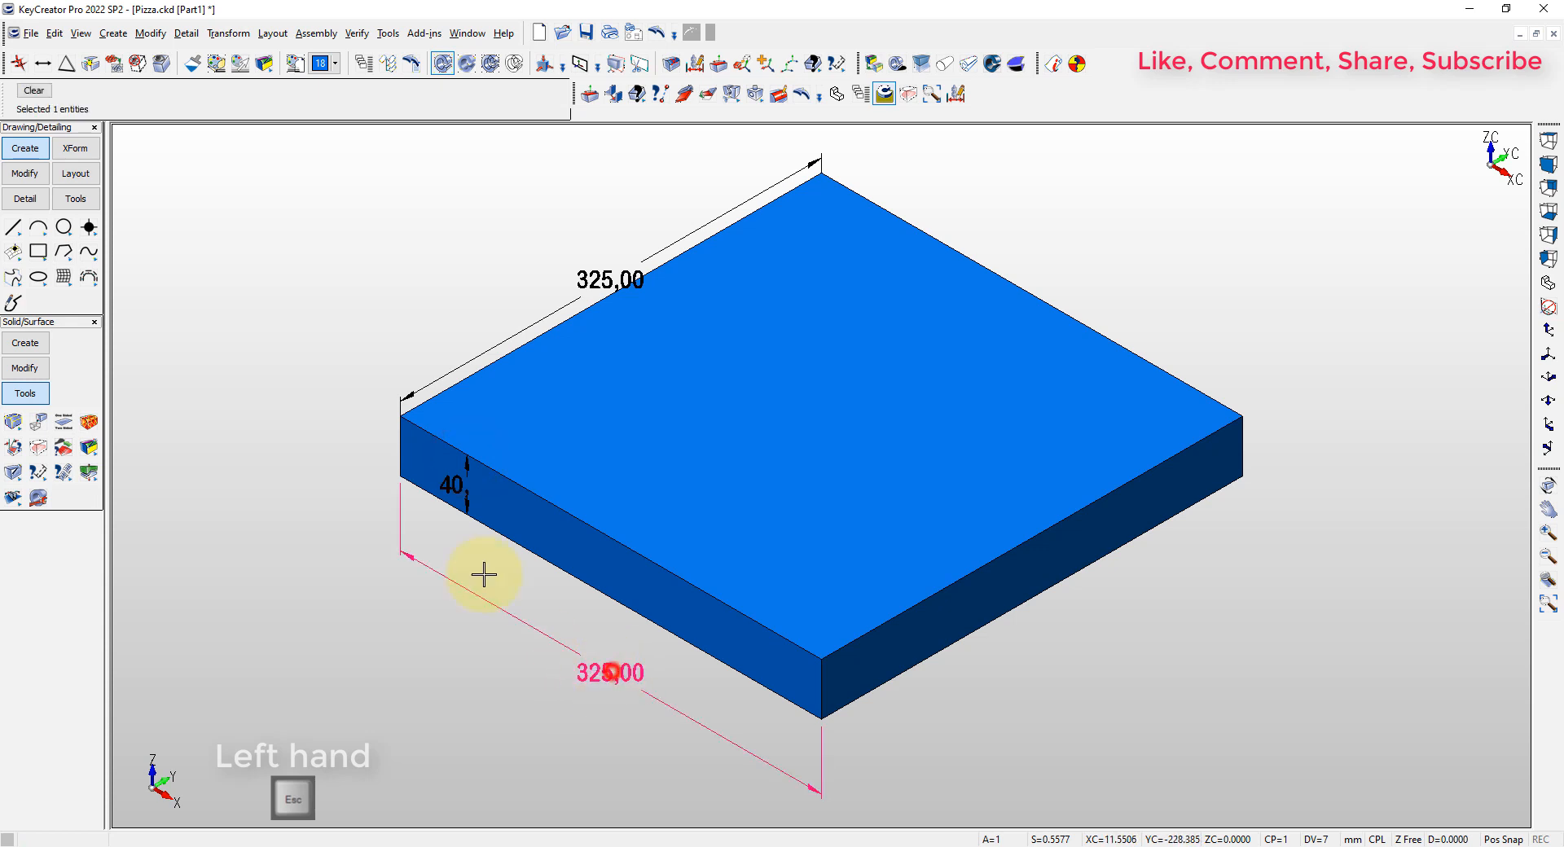
key(Delete)
key(Escape)
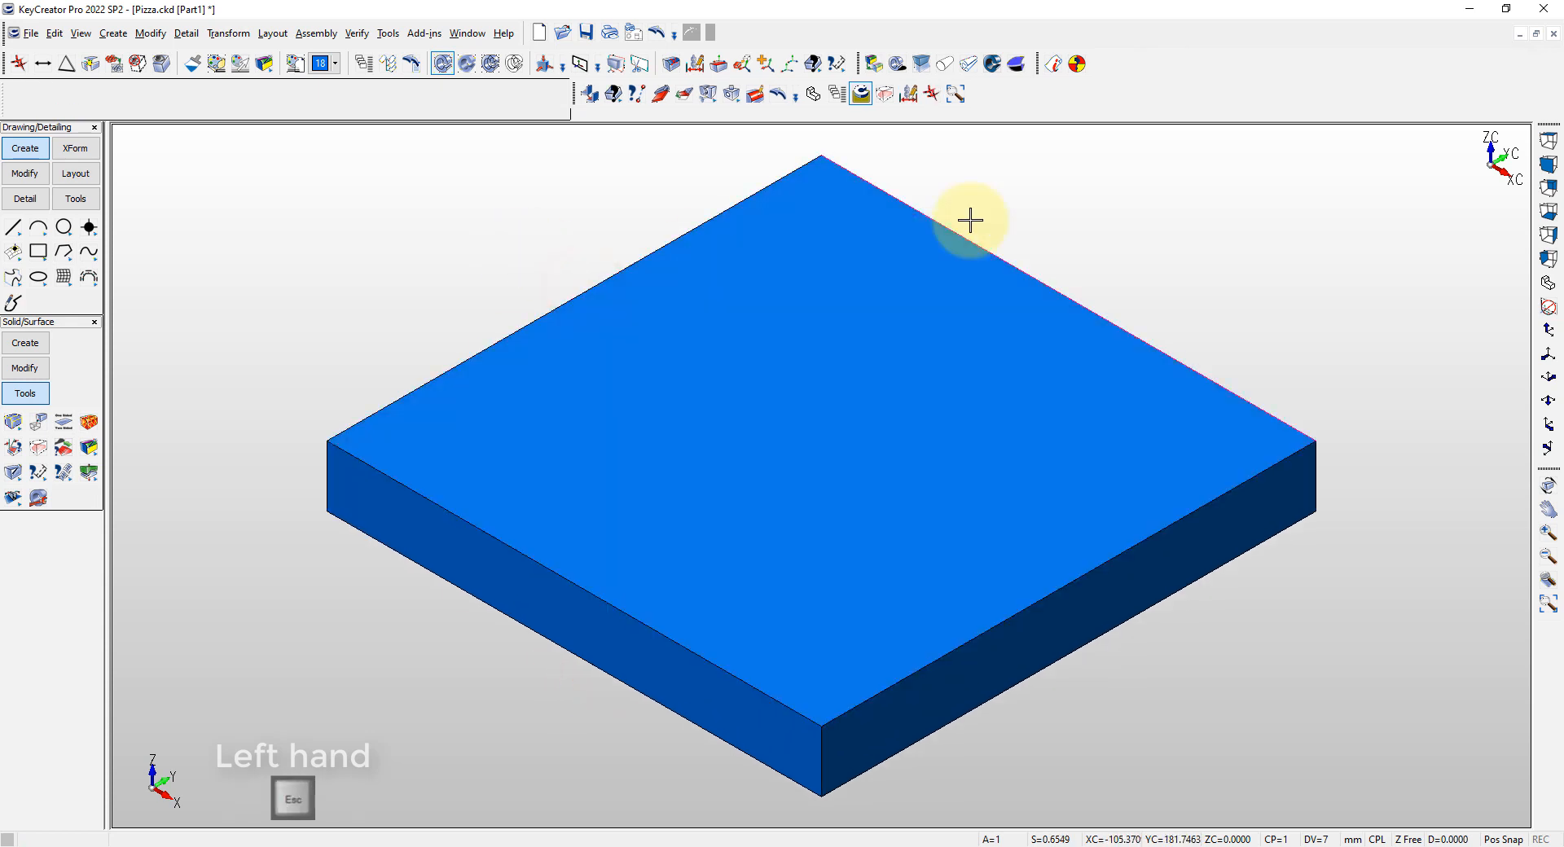
Display the Sheet Metal toolset and dock it alongside the existing tools
right_click(1256, 94)
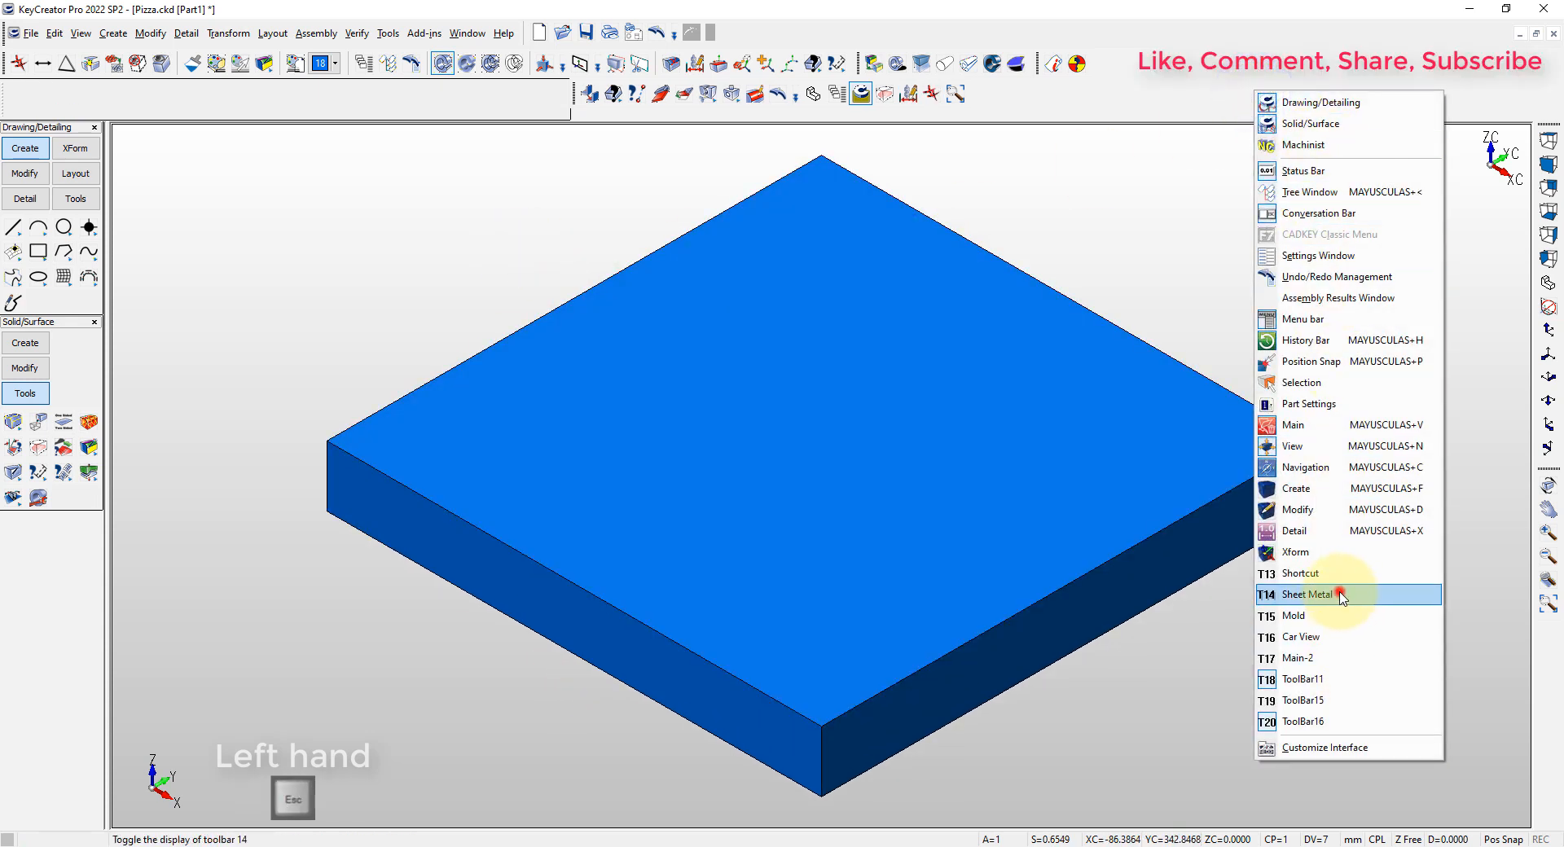
click(1299, 600)
drag(1291, 178, 1304, 94)
Shell the bounding box inward with a 1.5 mm wall thickness, opening its upper face
click(1387, 94)
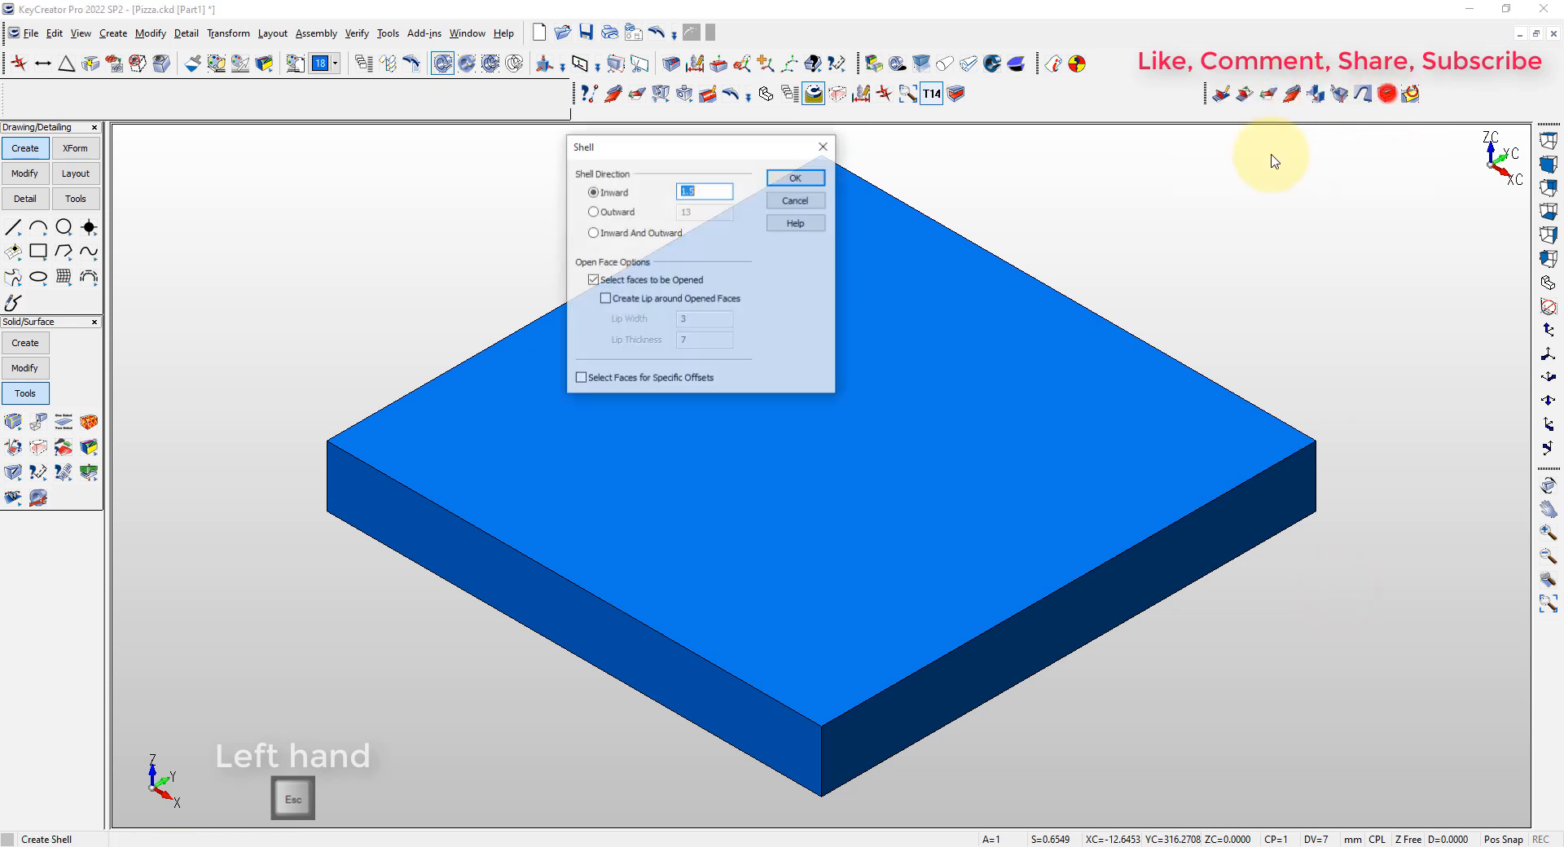
click(703, 192)
text(1.)
key(Return)
click(770, 347)
key(Return)
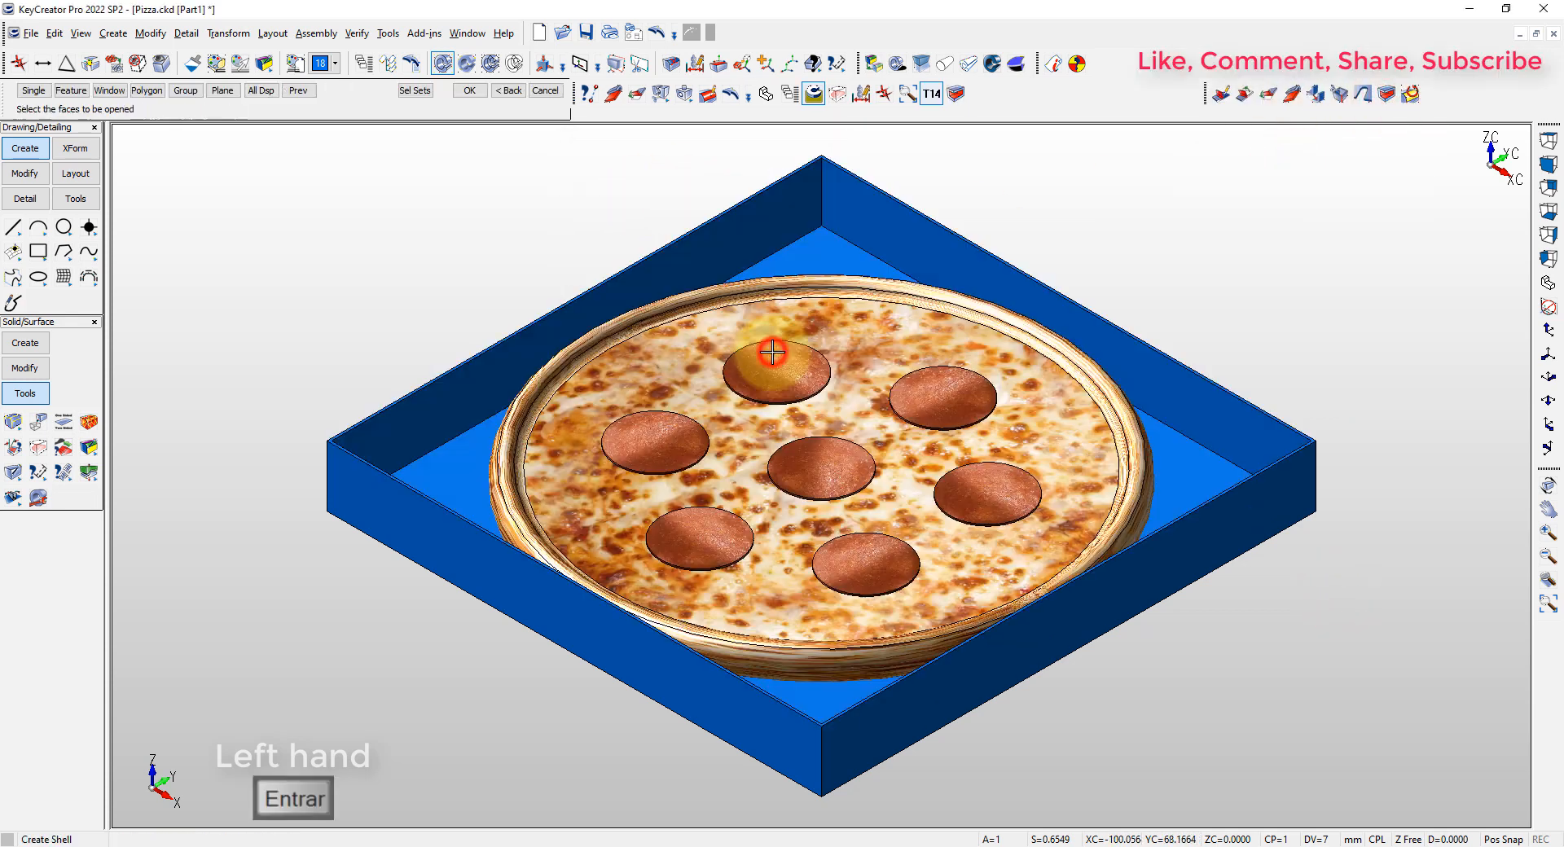
key(Escape)
Move the shelled box to the EMPAQUE level
click(361, 262)
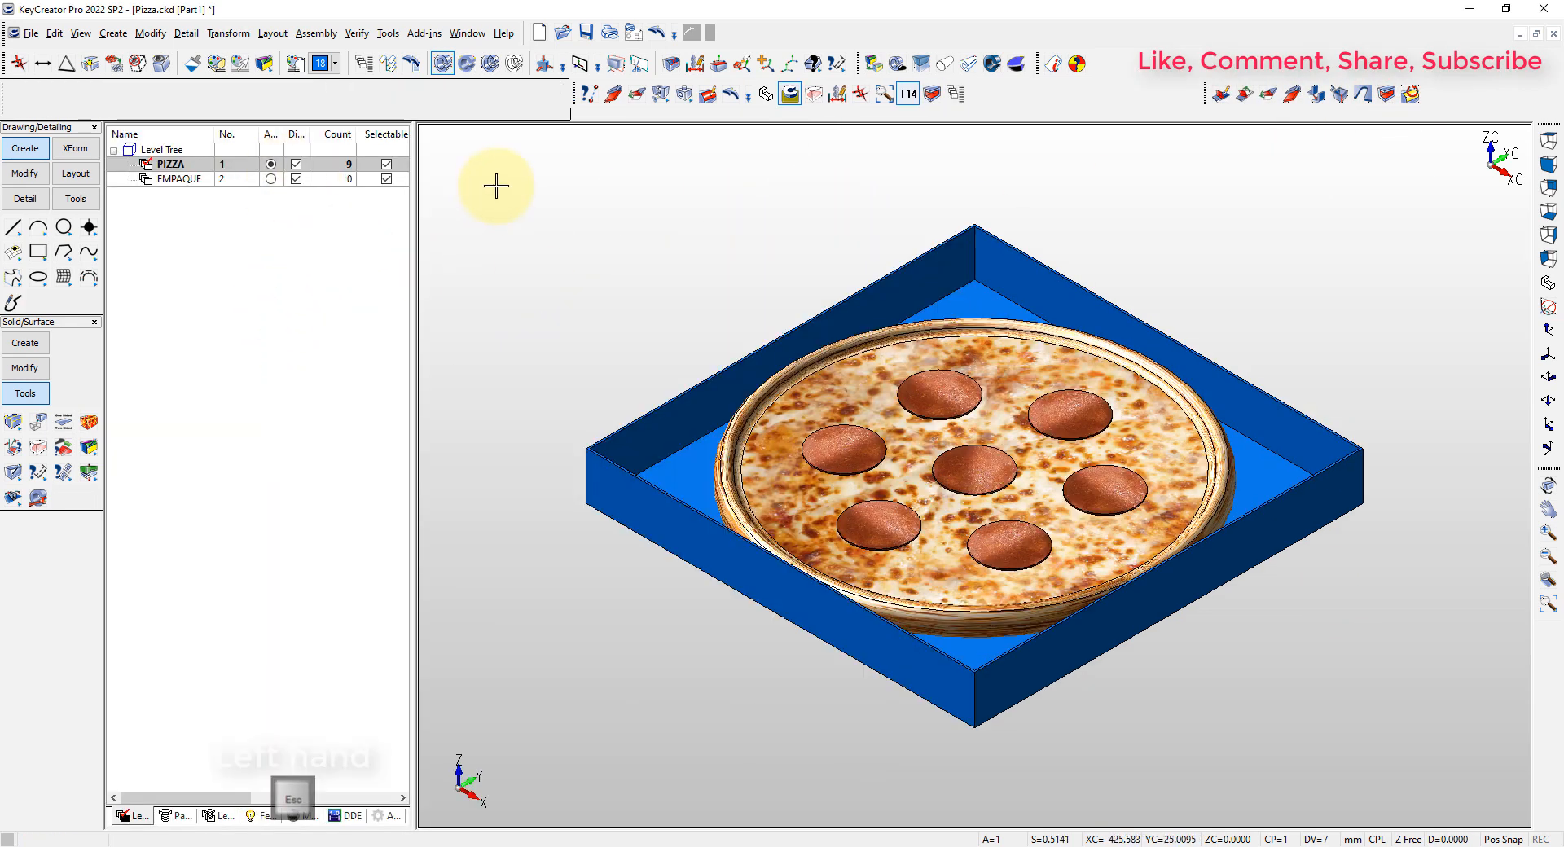
key(ctrl+b)
click(628, 422)
key(Return)
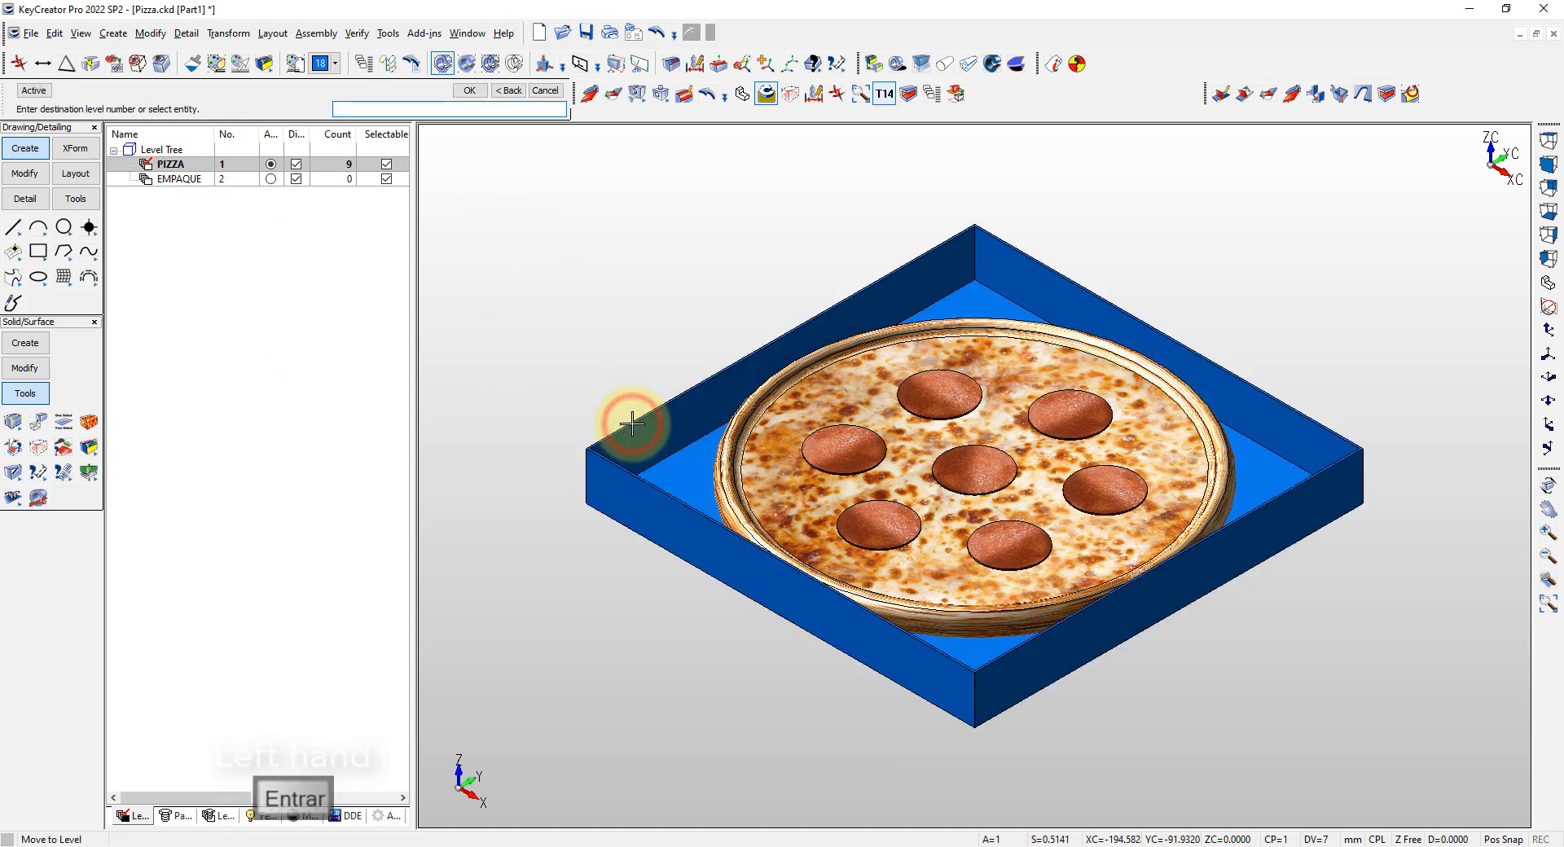
Make EMPAQUE the active level and turn off selectability for the PIZZA level
click(271, 178)
click(386, 164)
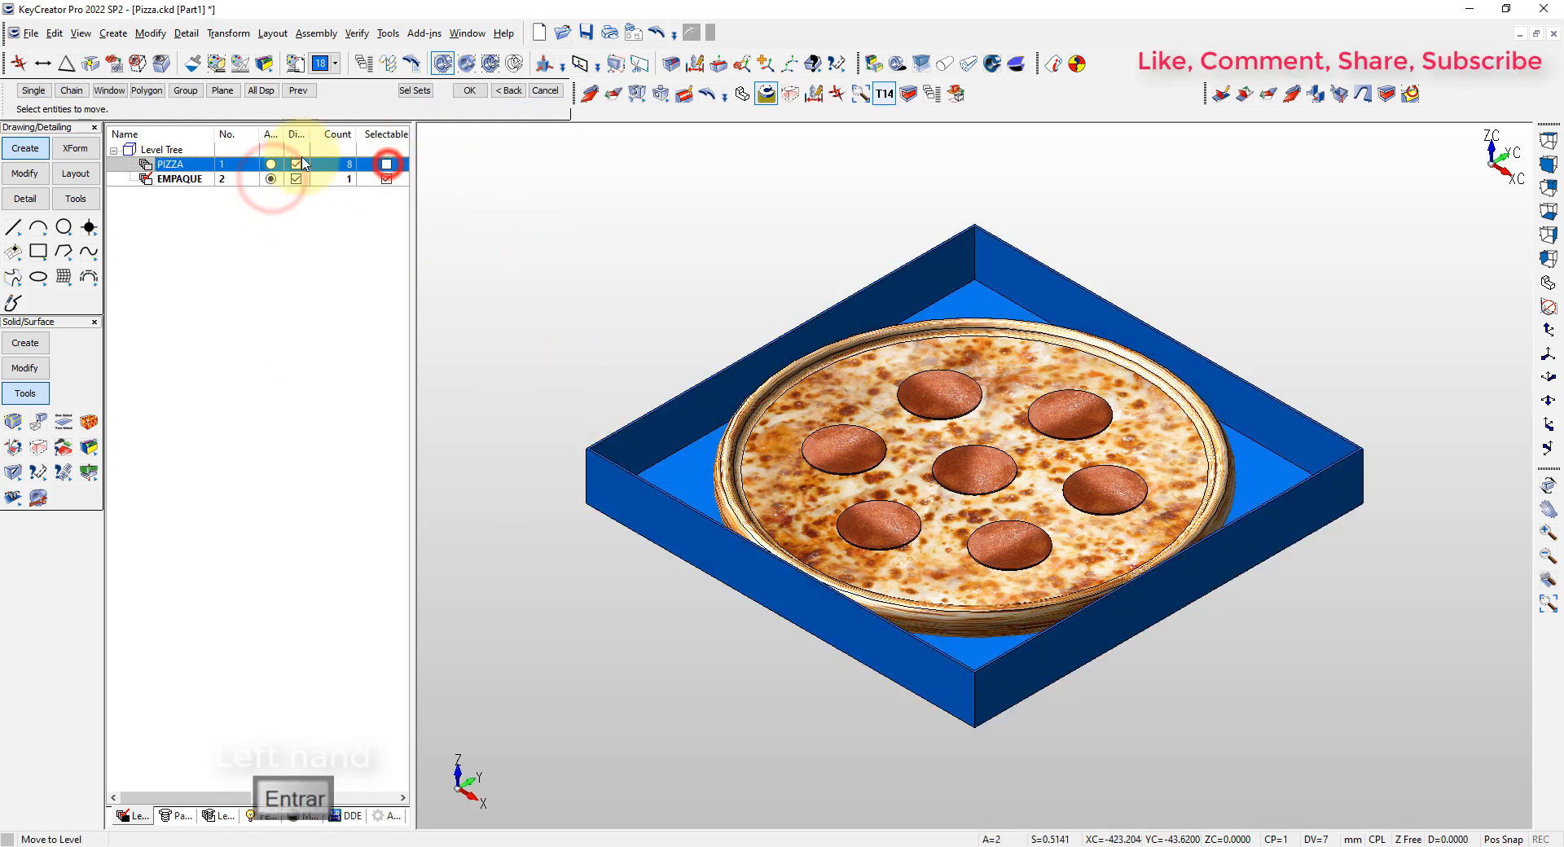
key(Escape)
click(565, 216)
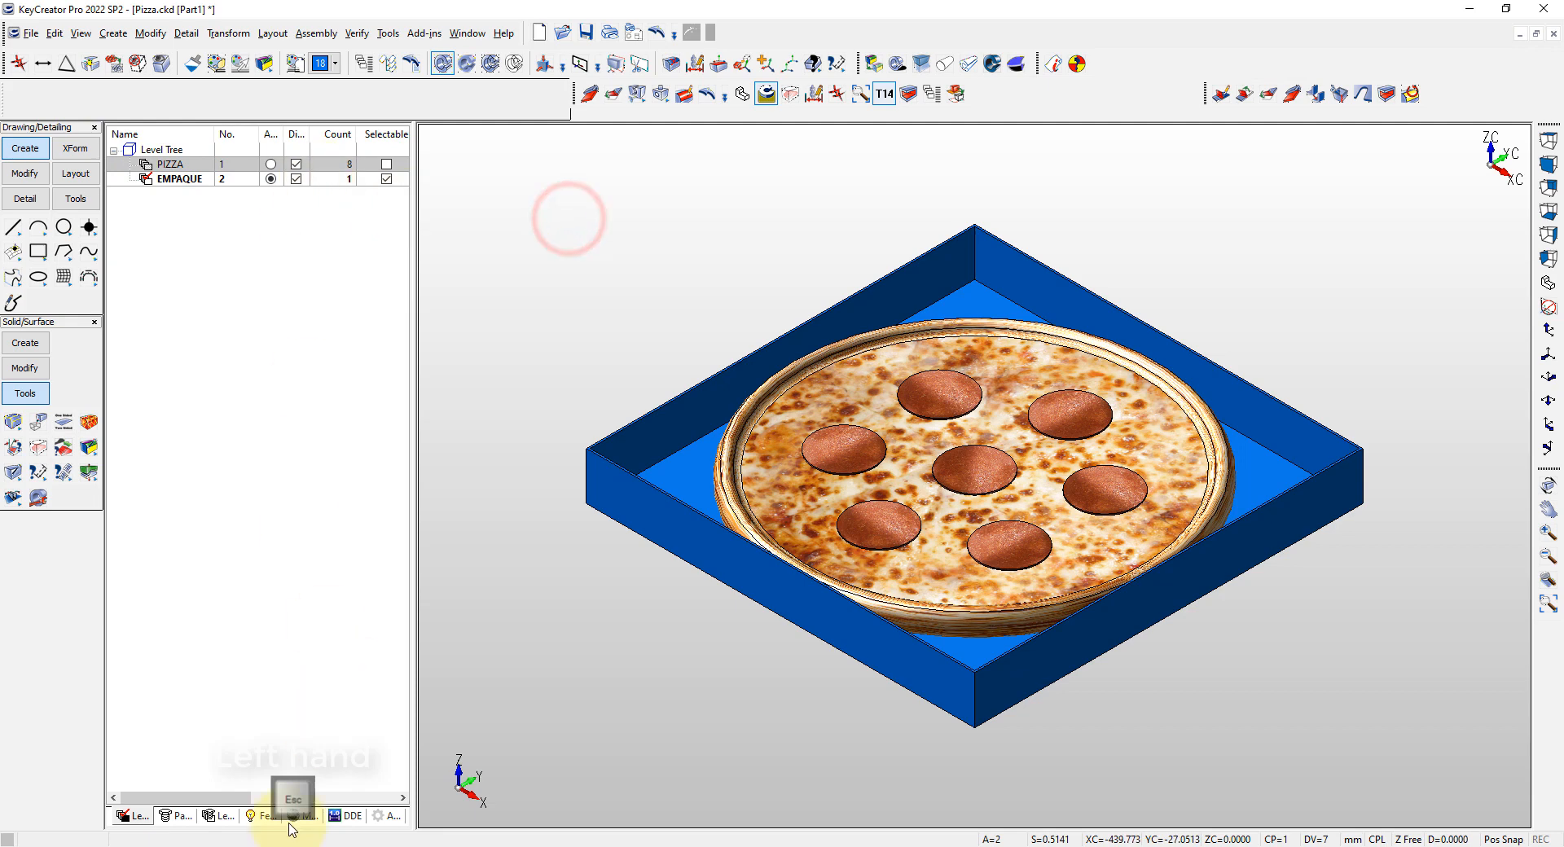
Apply the CARDBOARD material to the box
click(291, 816)
drag(204, 355, 644, 456)
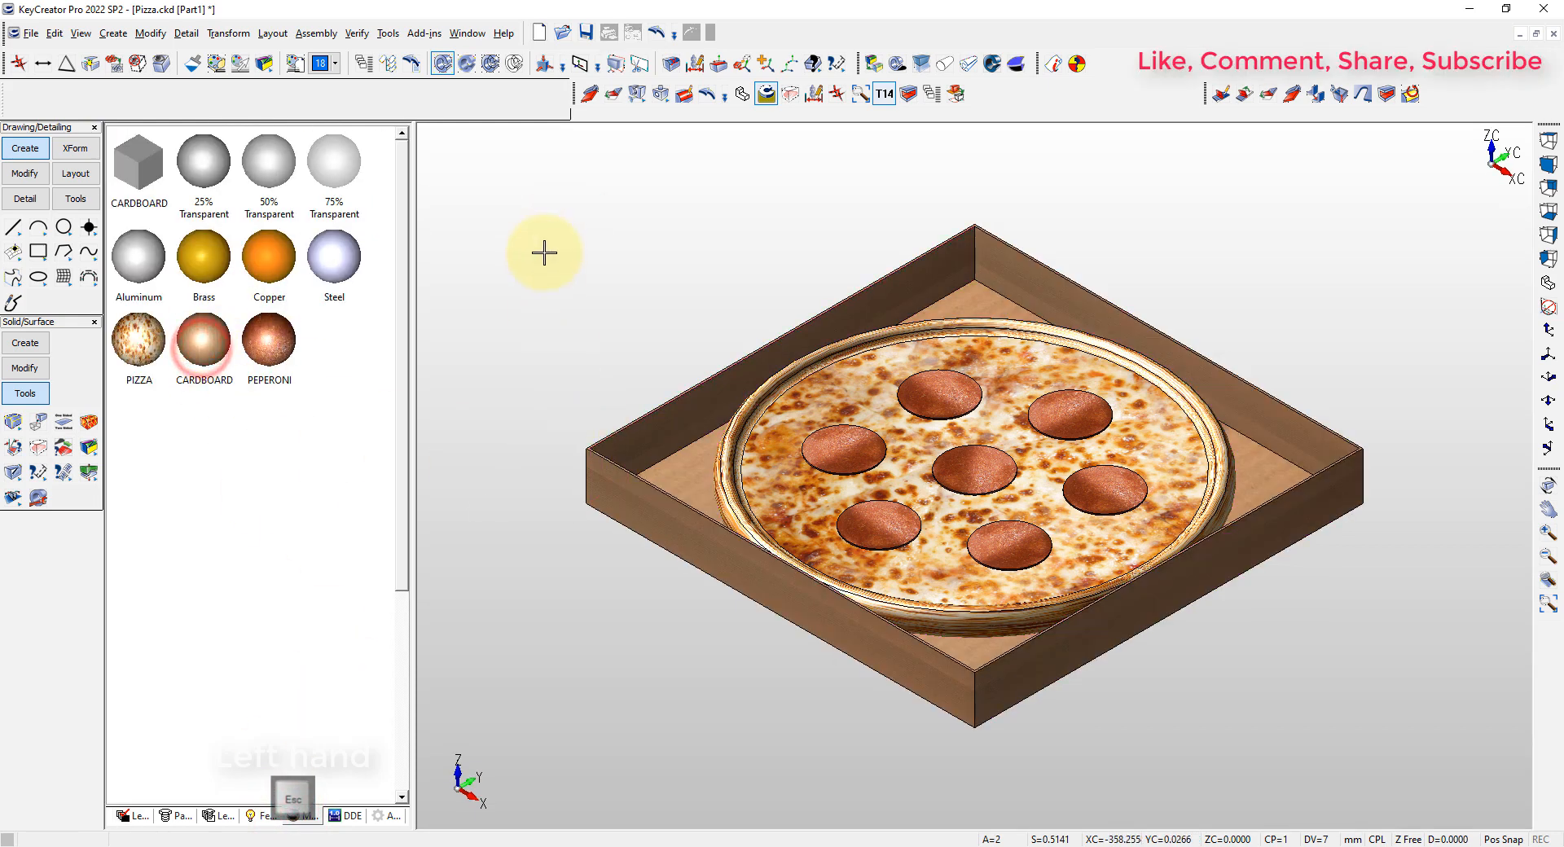
click(128, 812)
key(ctrl+l)
click(440, 258)
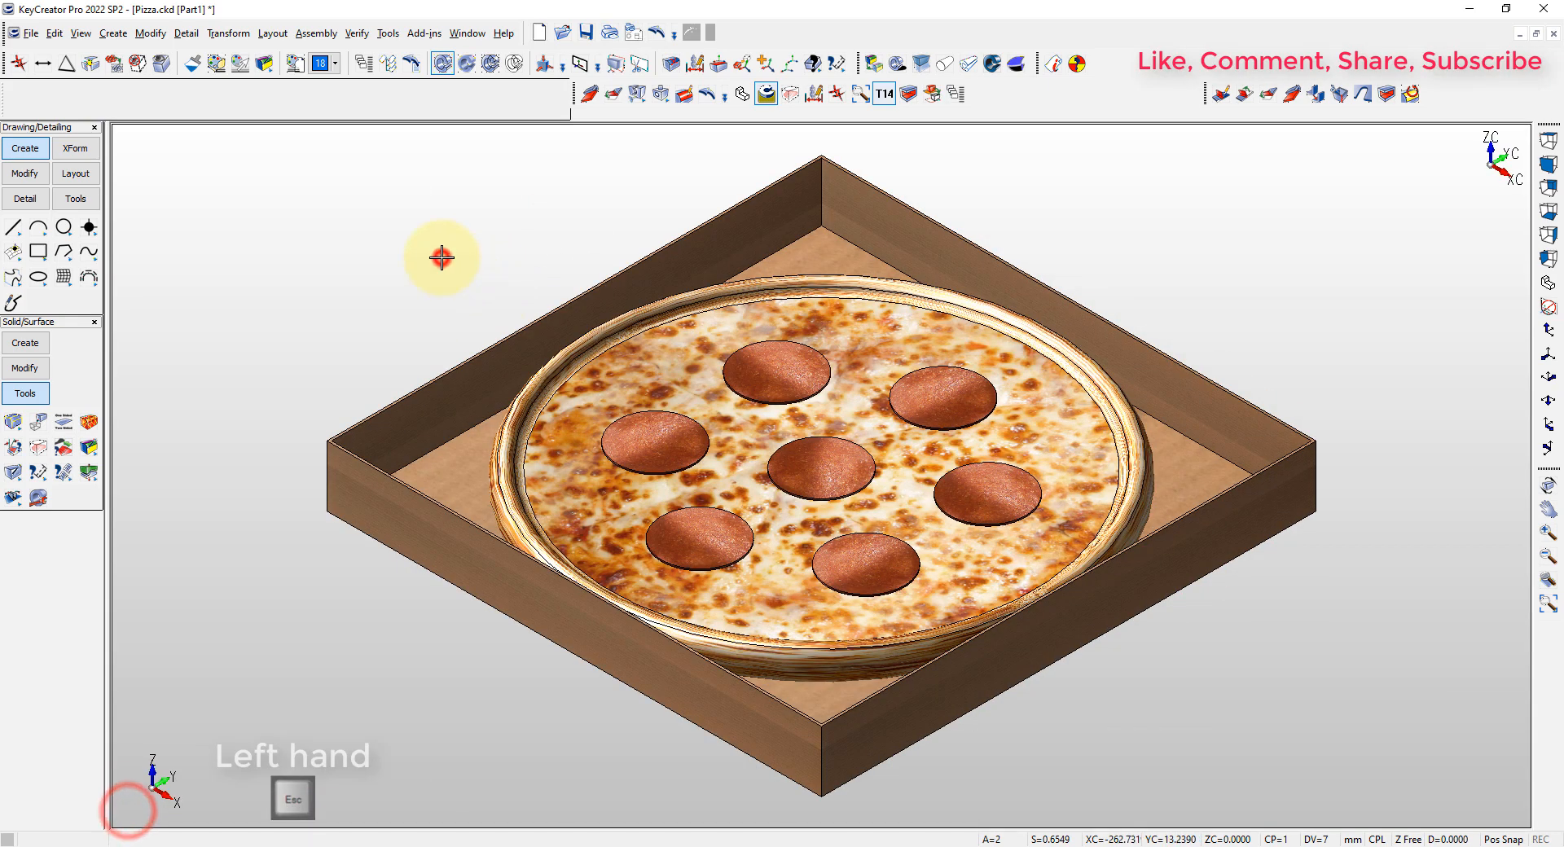
key(alt+a)
key(Escape)
Cut the four vertical sheet metal corners of the box away on both sides, by side cut width, with a 1.6 mm cut width
click(1340, 96)
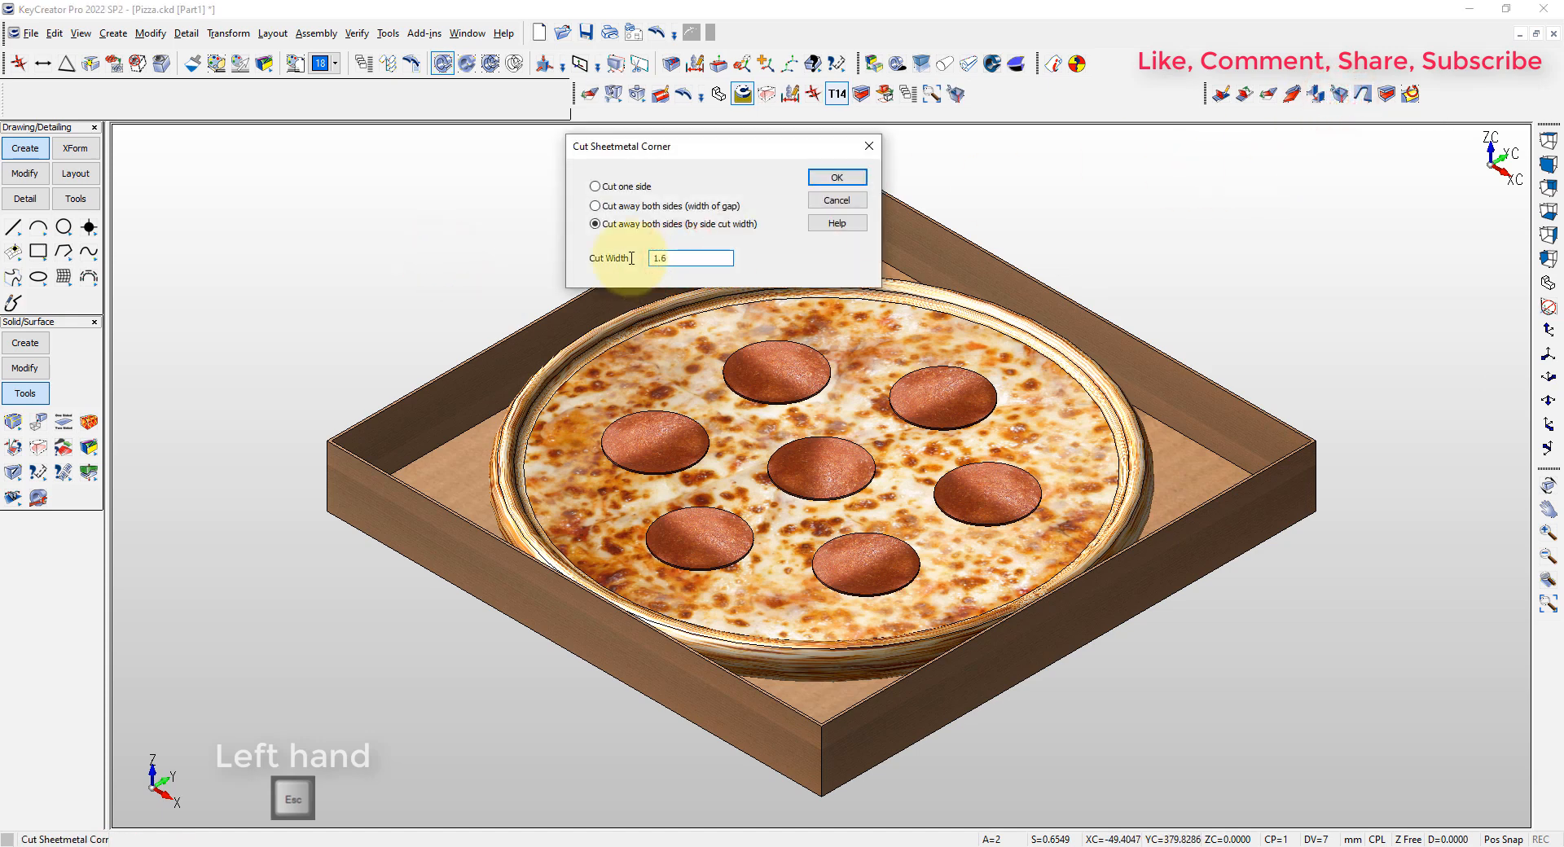
key(Return)
click(819, 187)
click(1315, 477)
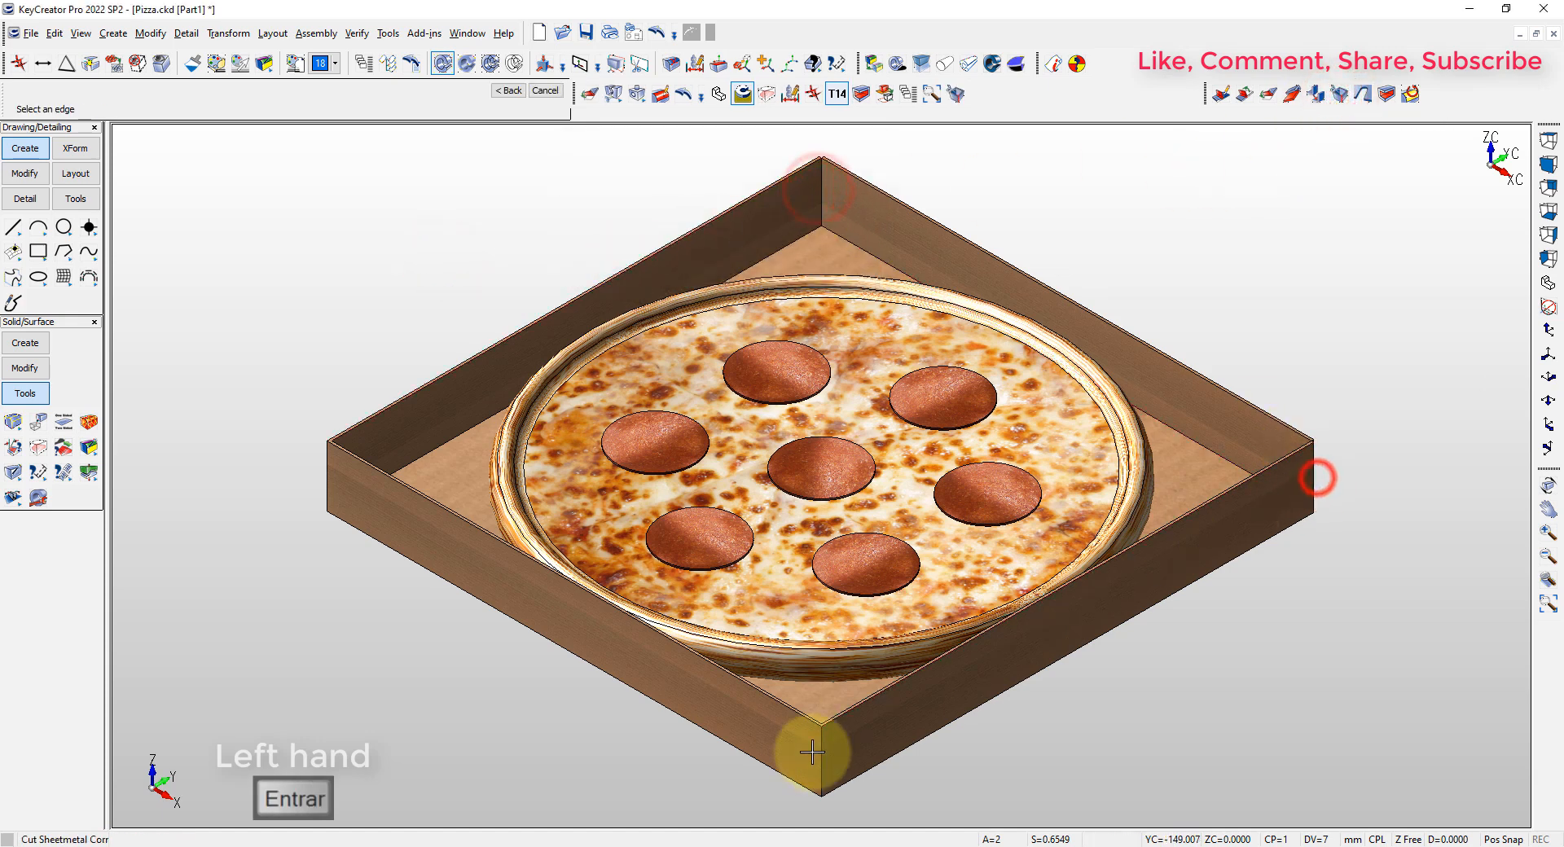
click(817, 753)
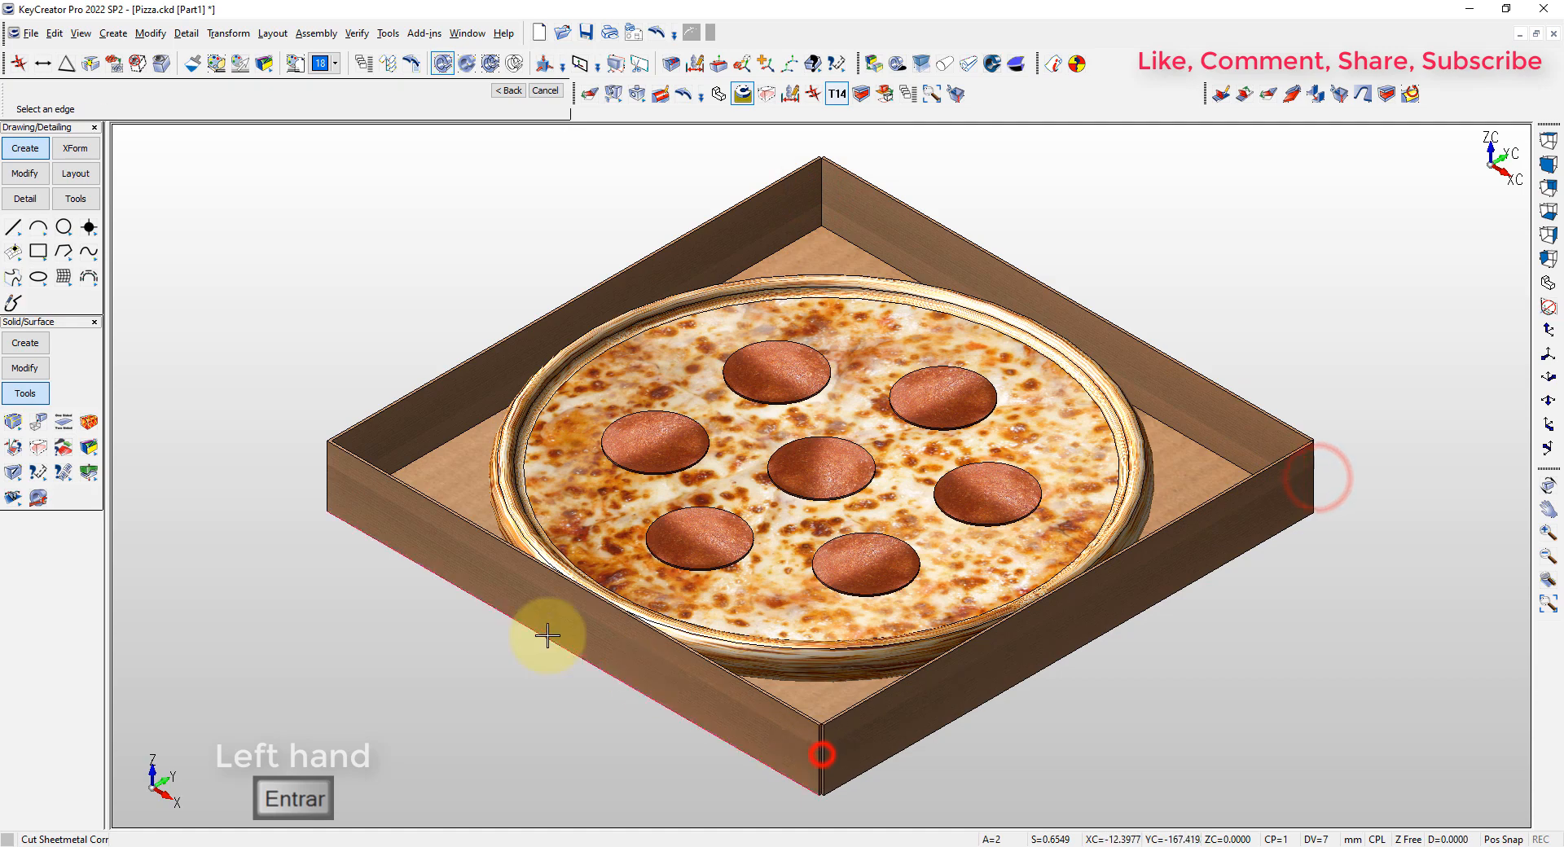
Move the faces of two opposite box walls with Dynamic Face, aligning the handle to the walls and entering DZ = -1.6
click(717, 65)
click(890, 221)
key(Return)
middle_drag(841, 628, 564, 501)
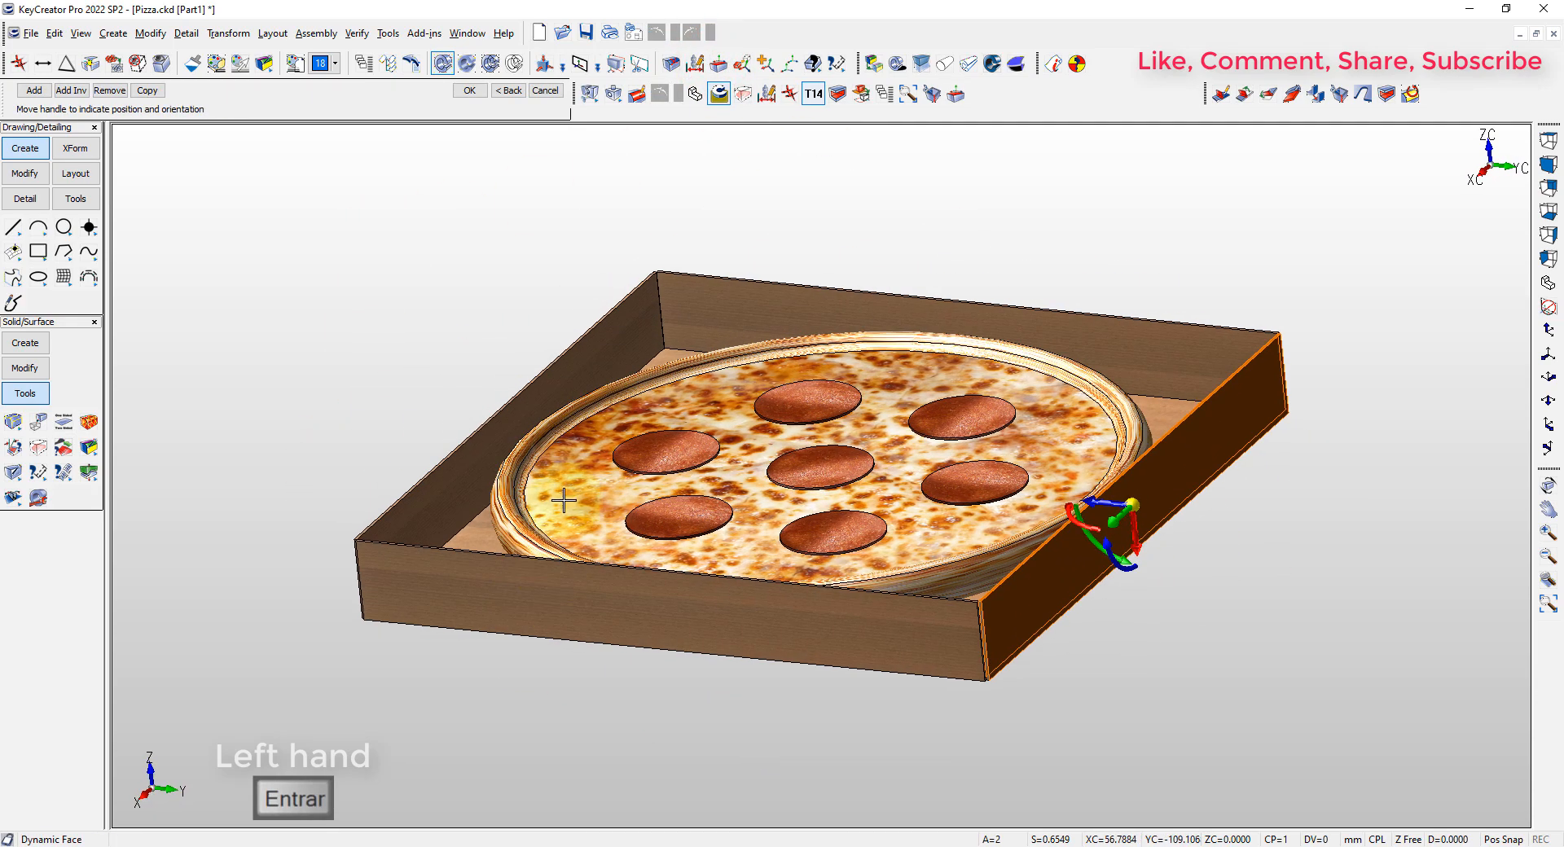
click(570, 341)
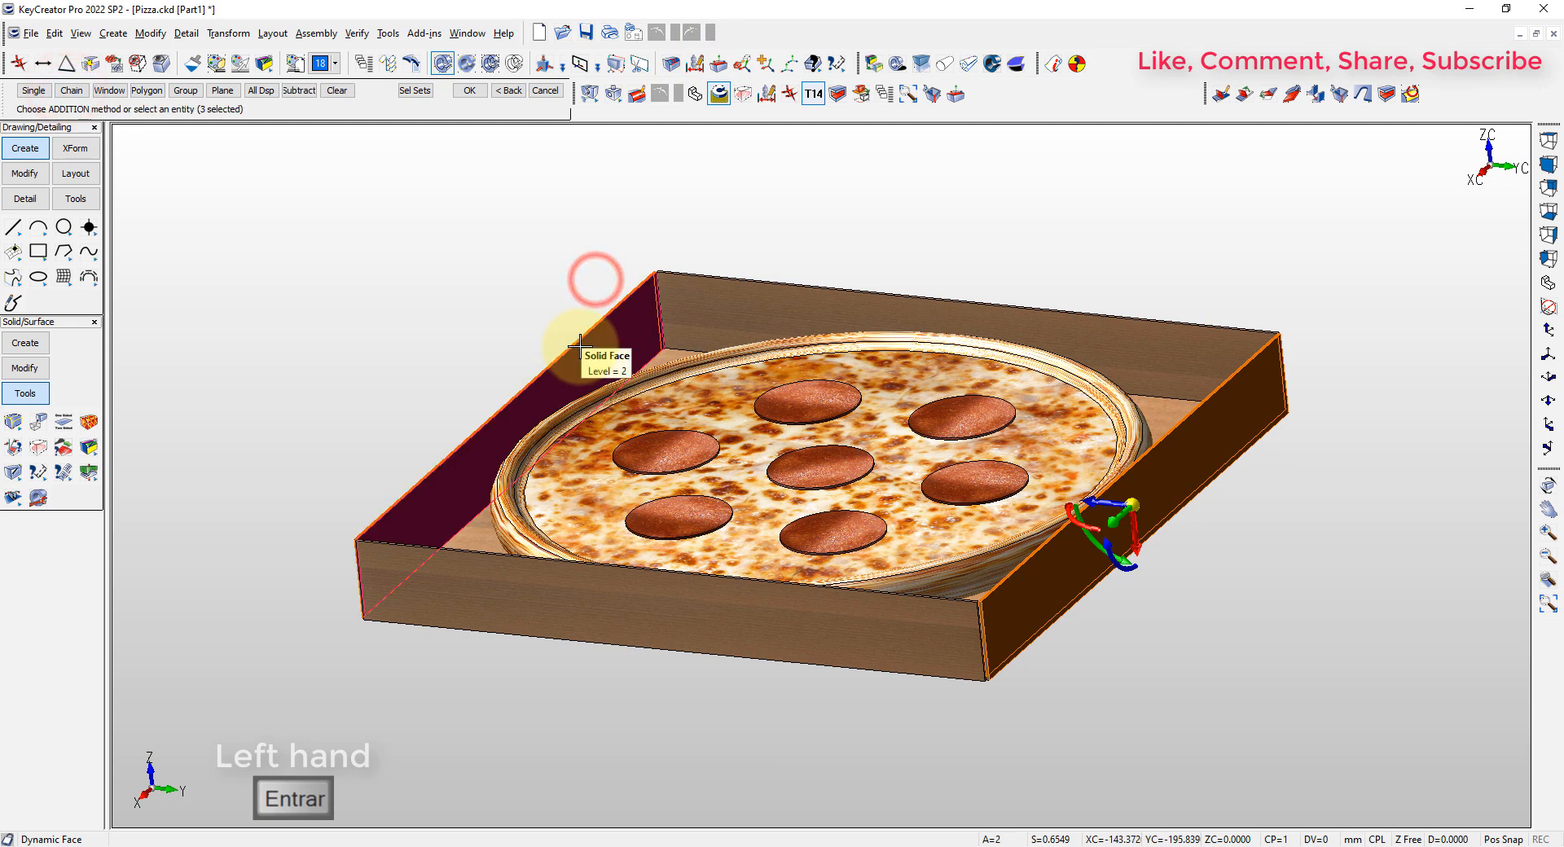
key(Return)
middle_drag(242, 611, 510, 648)
right_click(1104, 360)
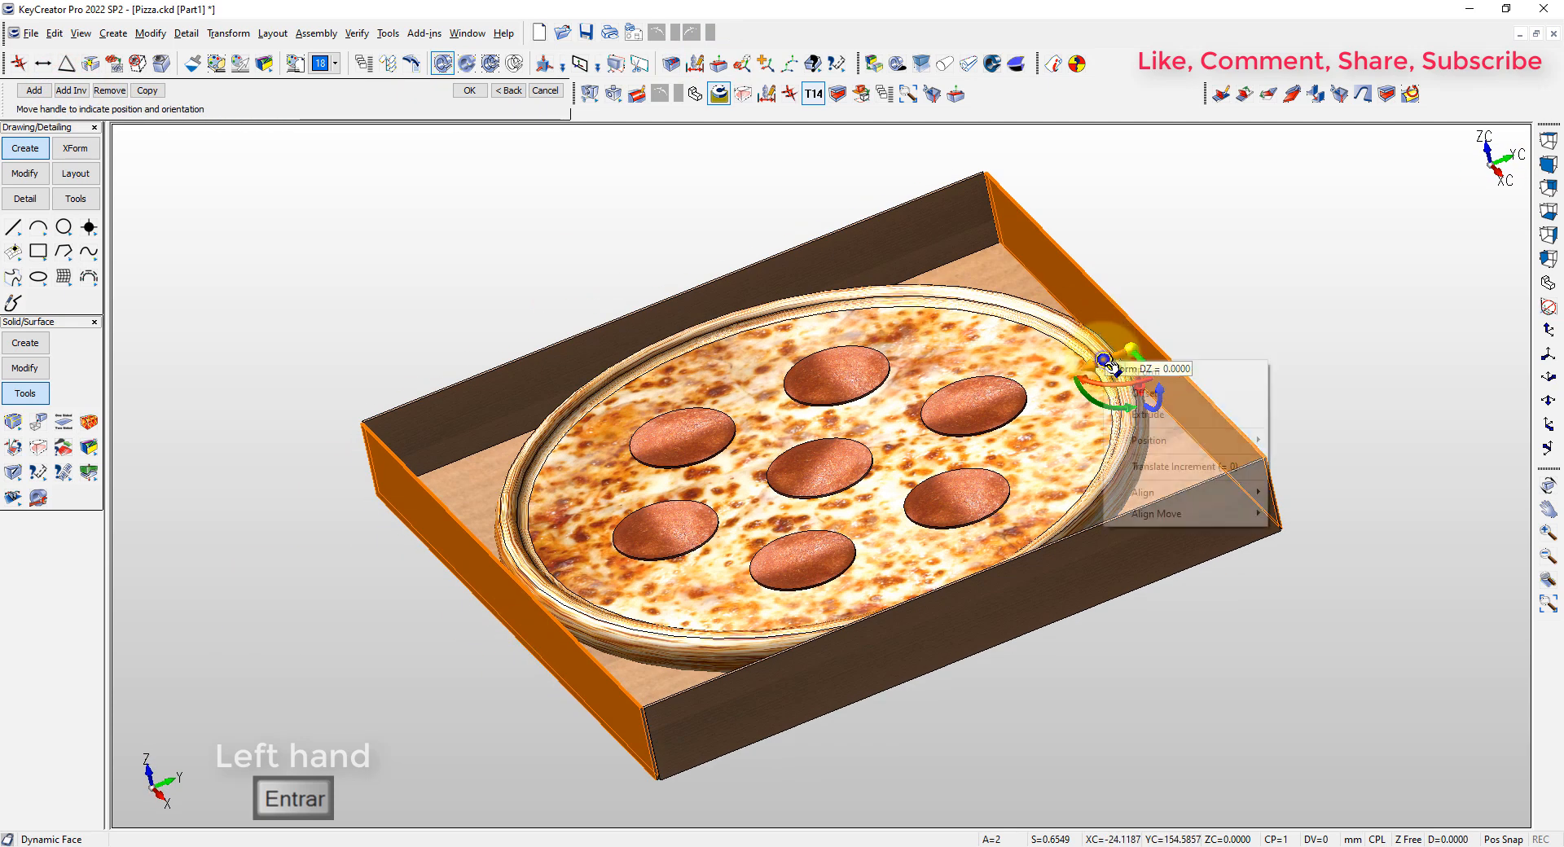
click(1144, 372)
drag(1132, 352, 1188, 325)
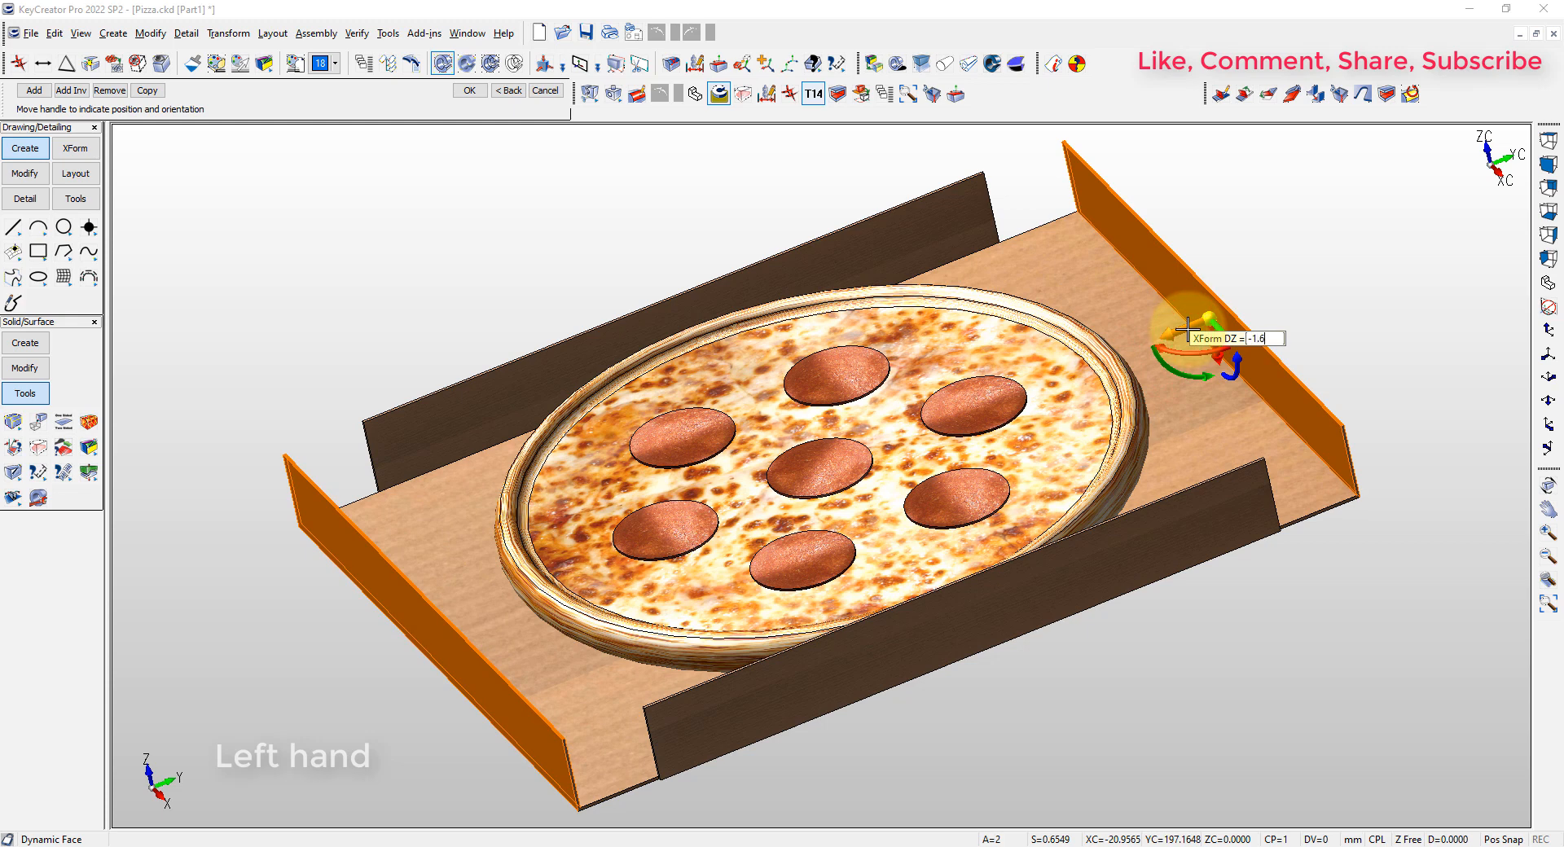
key(Return)
key(Return)
middle_drag(740, 530, 850, 466)
click(1312, 186)
key(Escape)
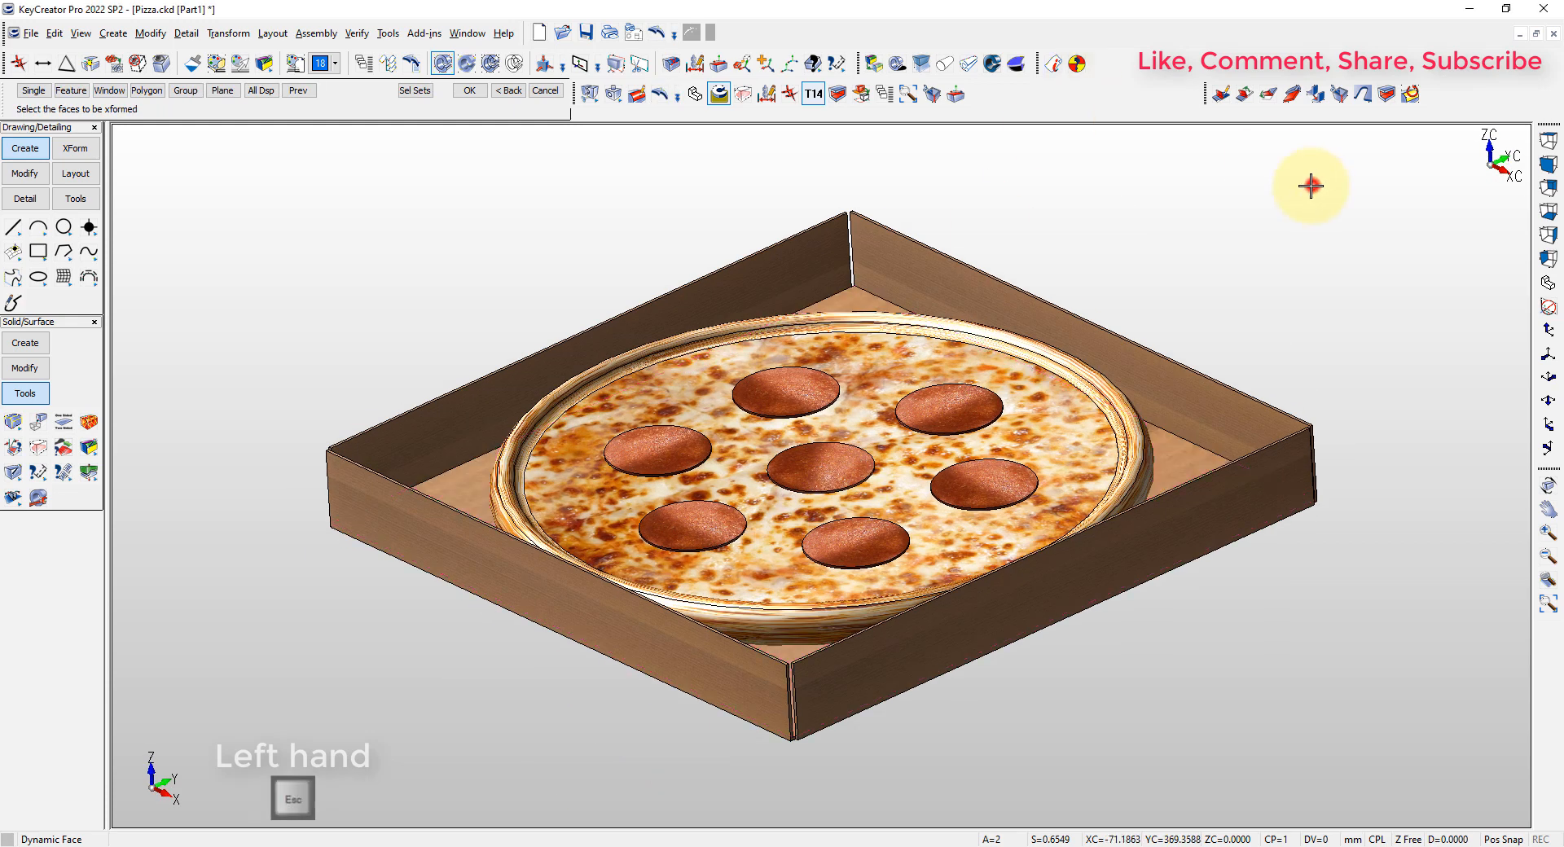
Add automatic corner bends with a 0.01 mm radius along the four edges between the box floor and walls
click(1315, 94)
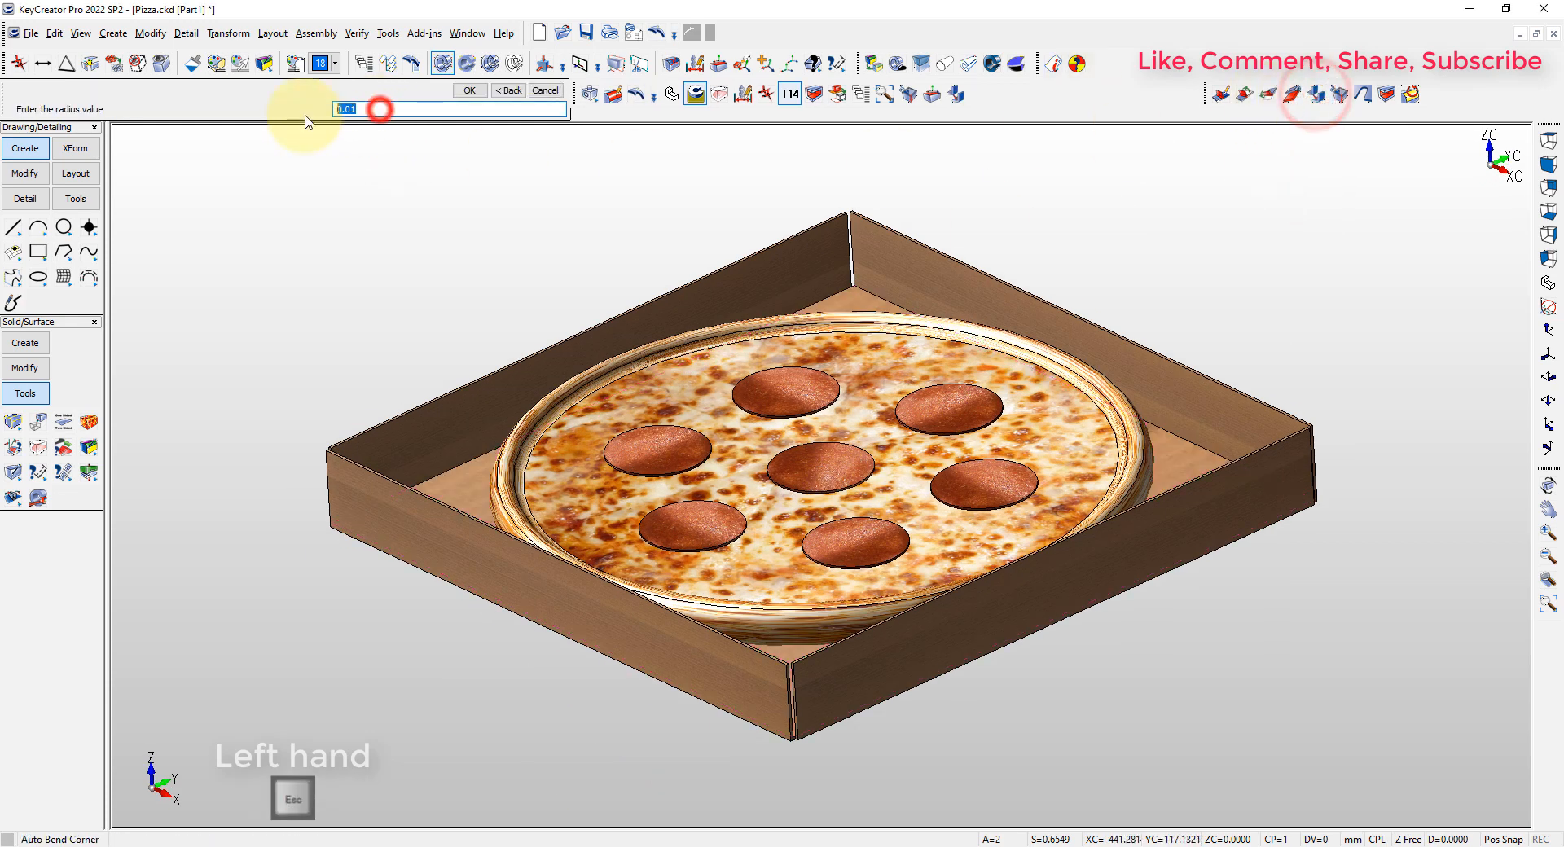
key(Return)
click(851, 287)
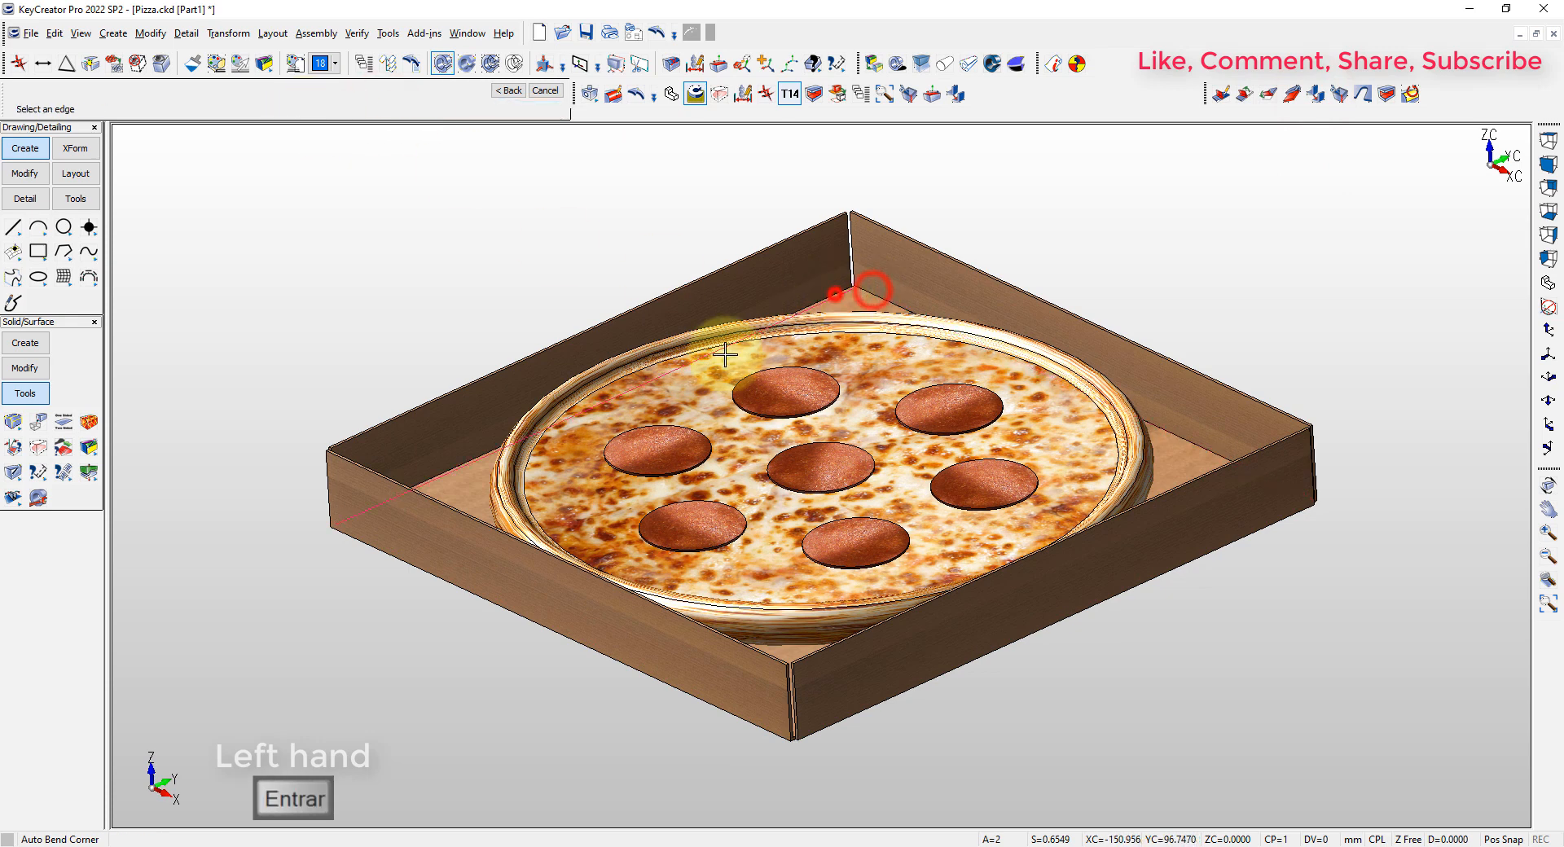
click(448, 580)
click(879, 701)
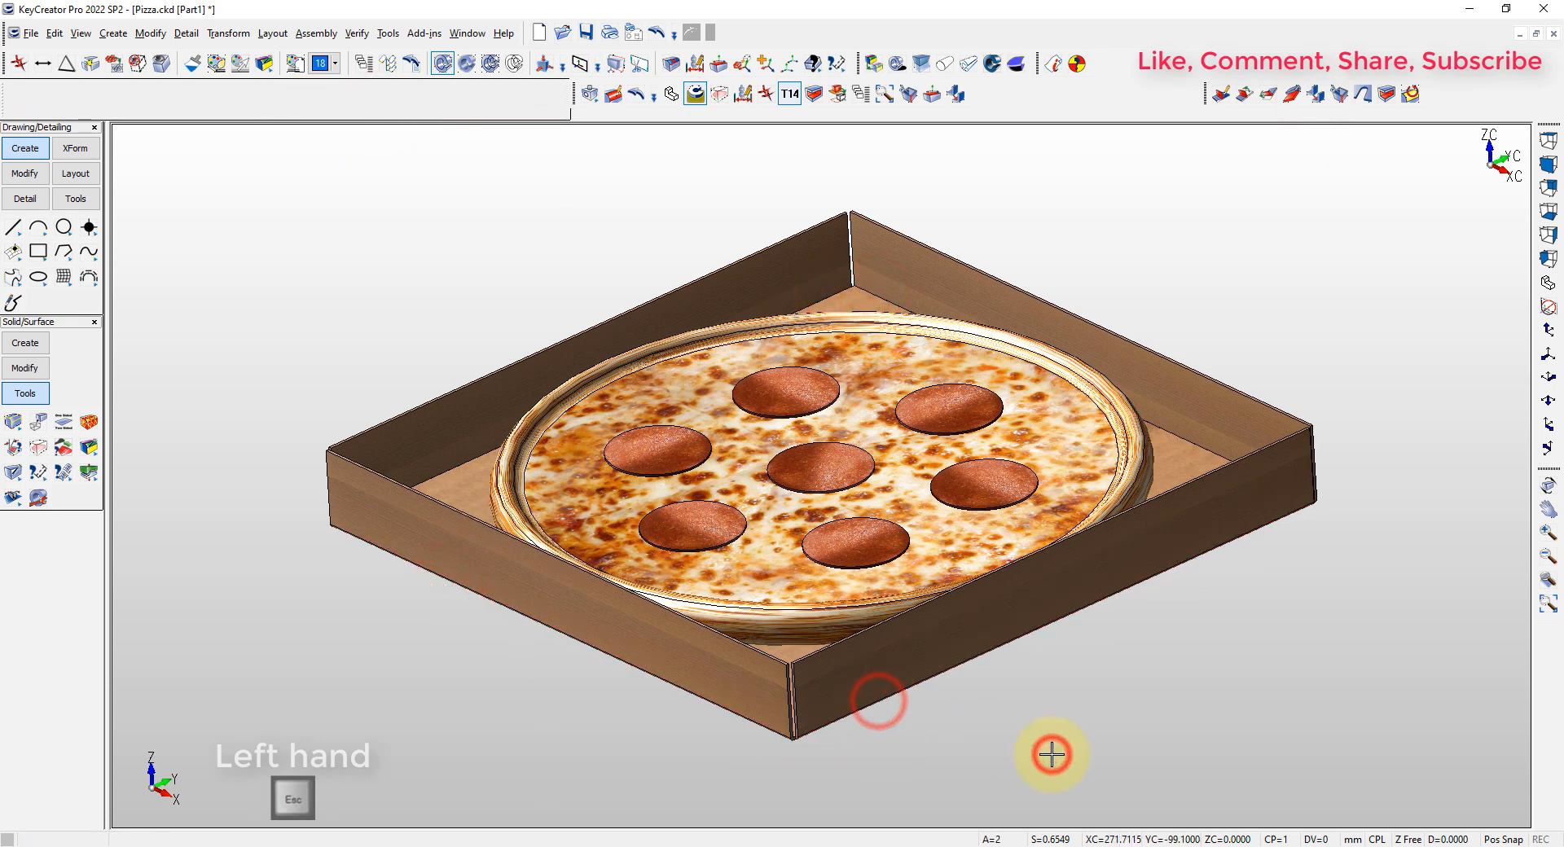
key(alt+7)
key(alt+a)
key(Escape)
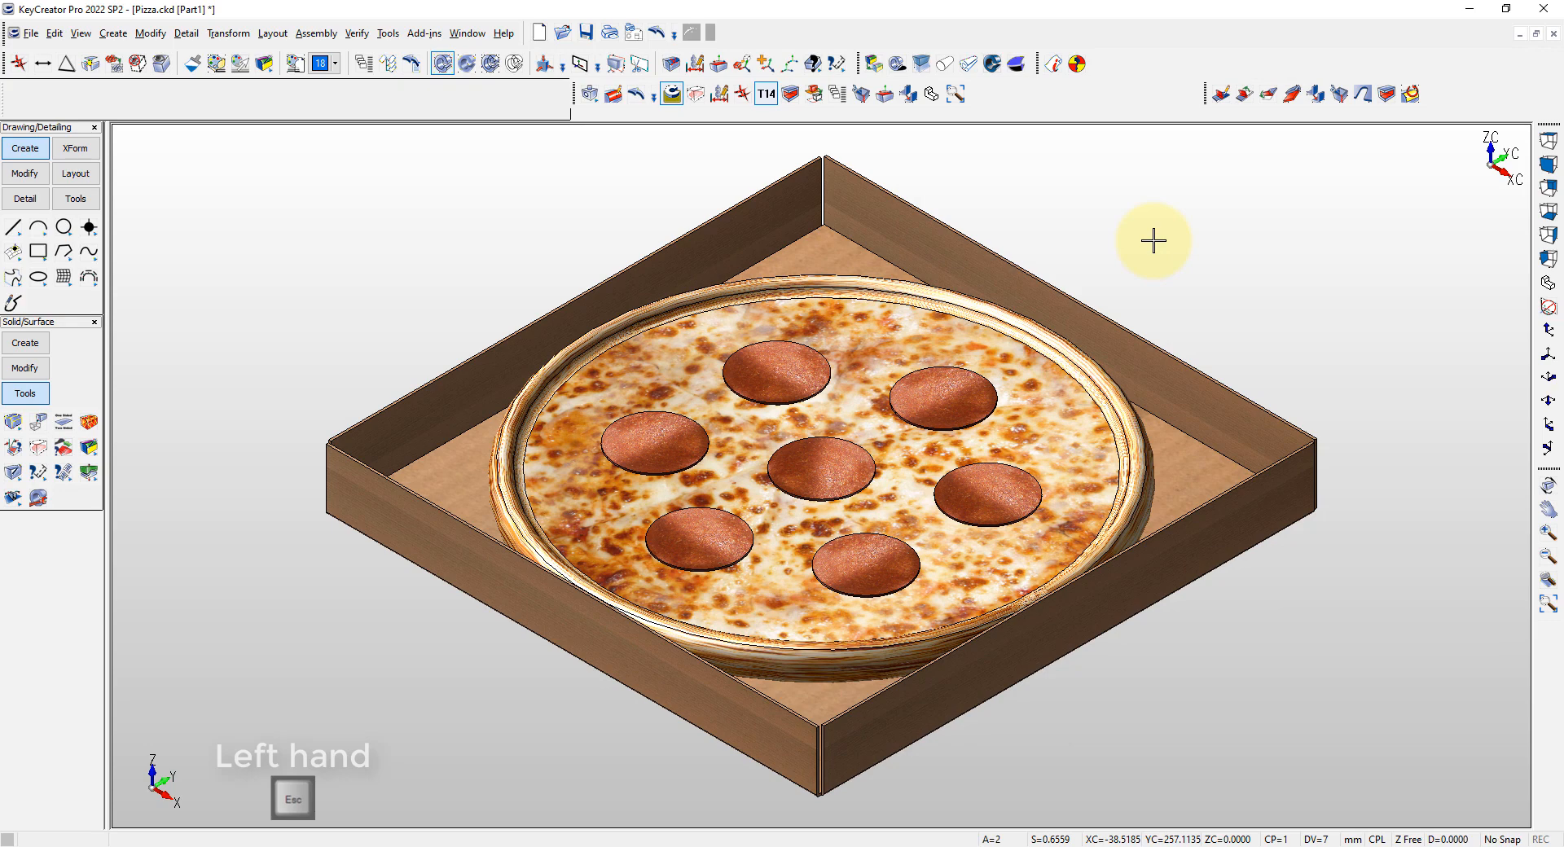
Dimension the length of the vertical wall edge at the back corner of the box
click(1257, 236)
scroll(821, 159, up, 6)
scroll(942, 415, down, 3)
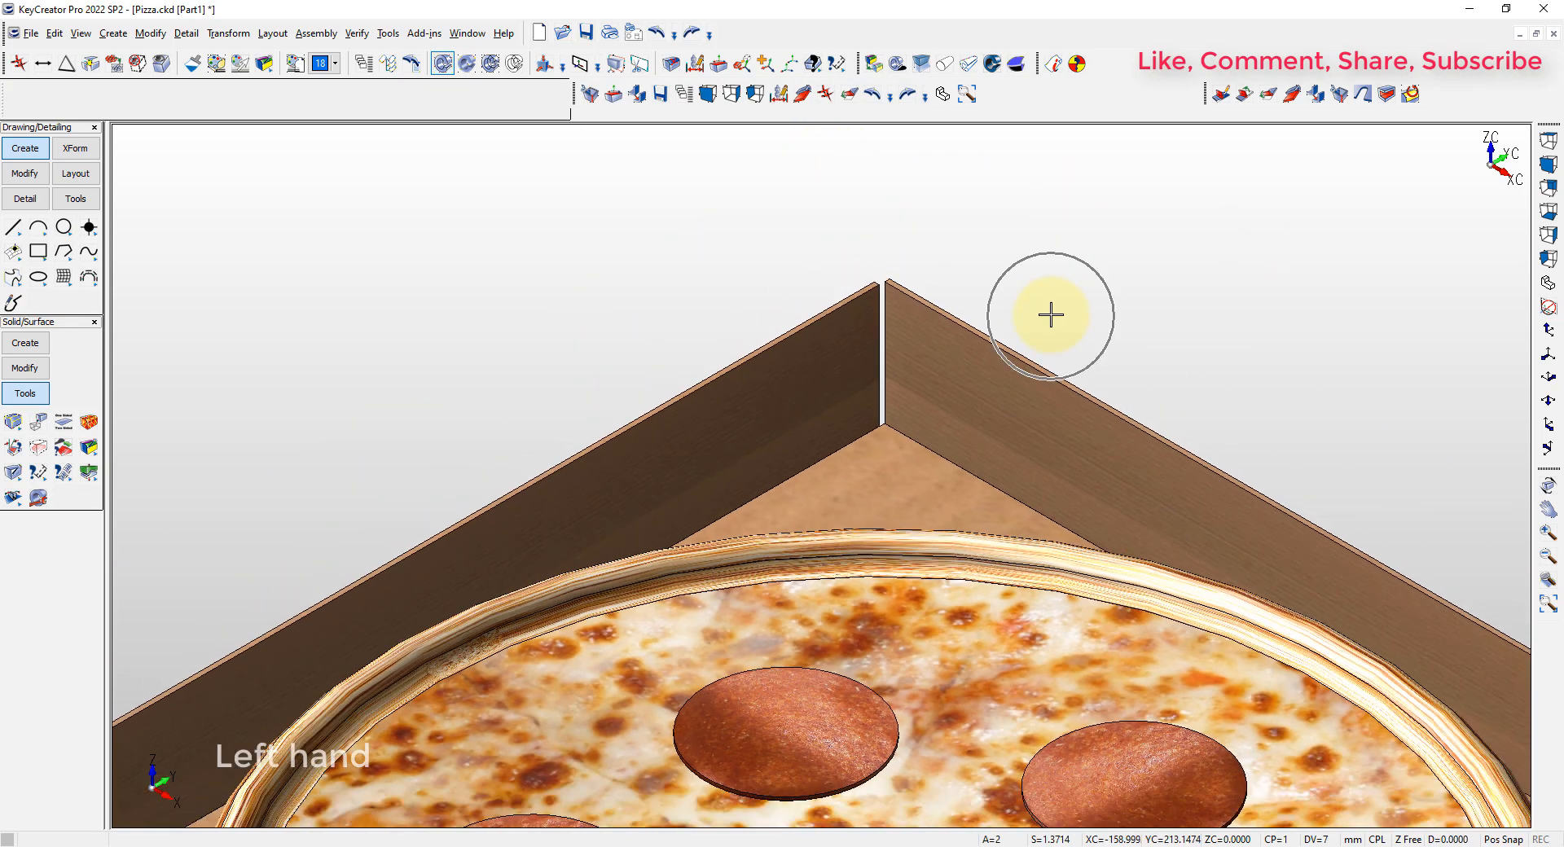
key(ctrl+d)
click(883, 336)
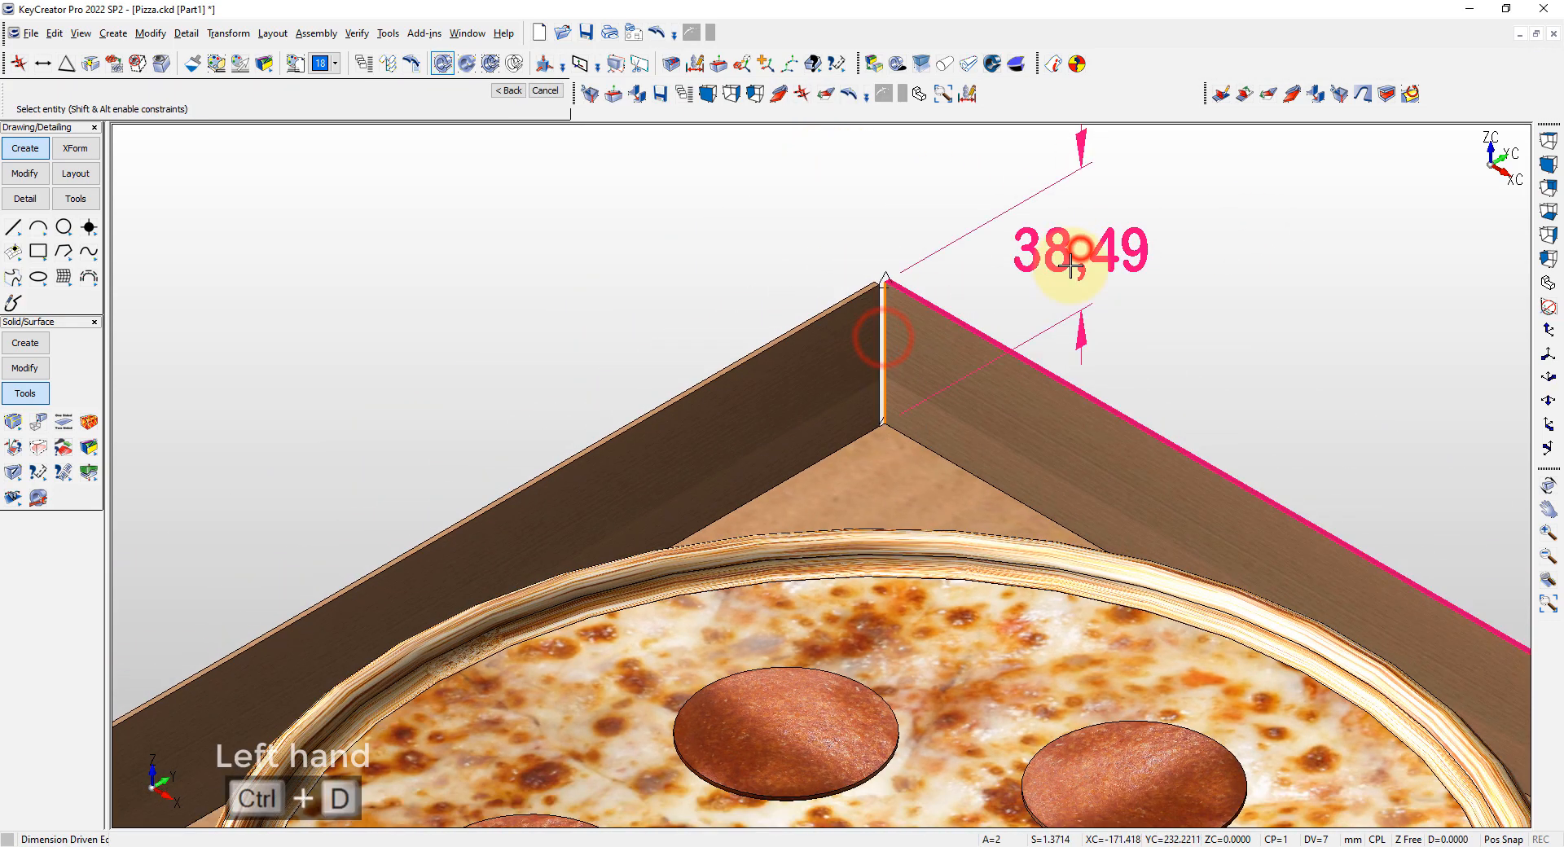
key(Escape)
Create a sheet metal flange at the back corner with 90° bend angle, 0.01 radius, 40 mm length, 38.4 mm width and no bend offset
click(1291, 94)
click(540, 206)
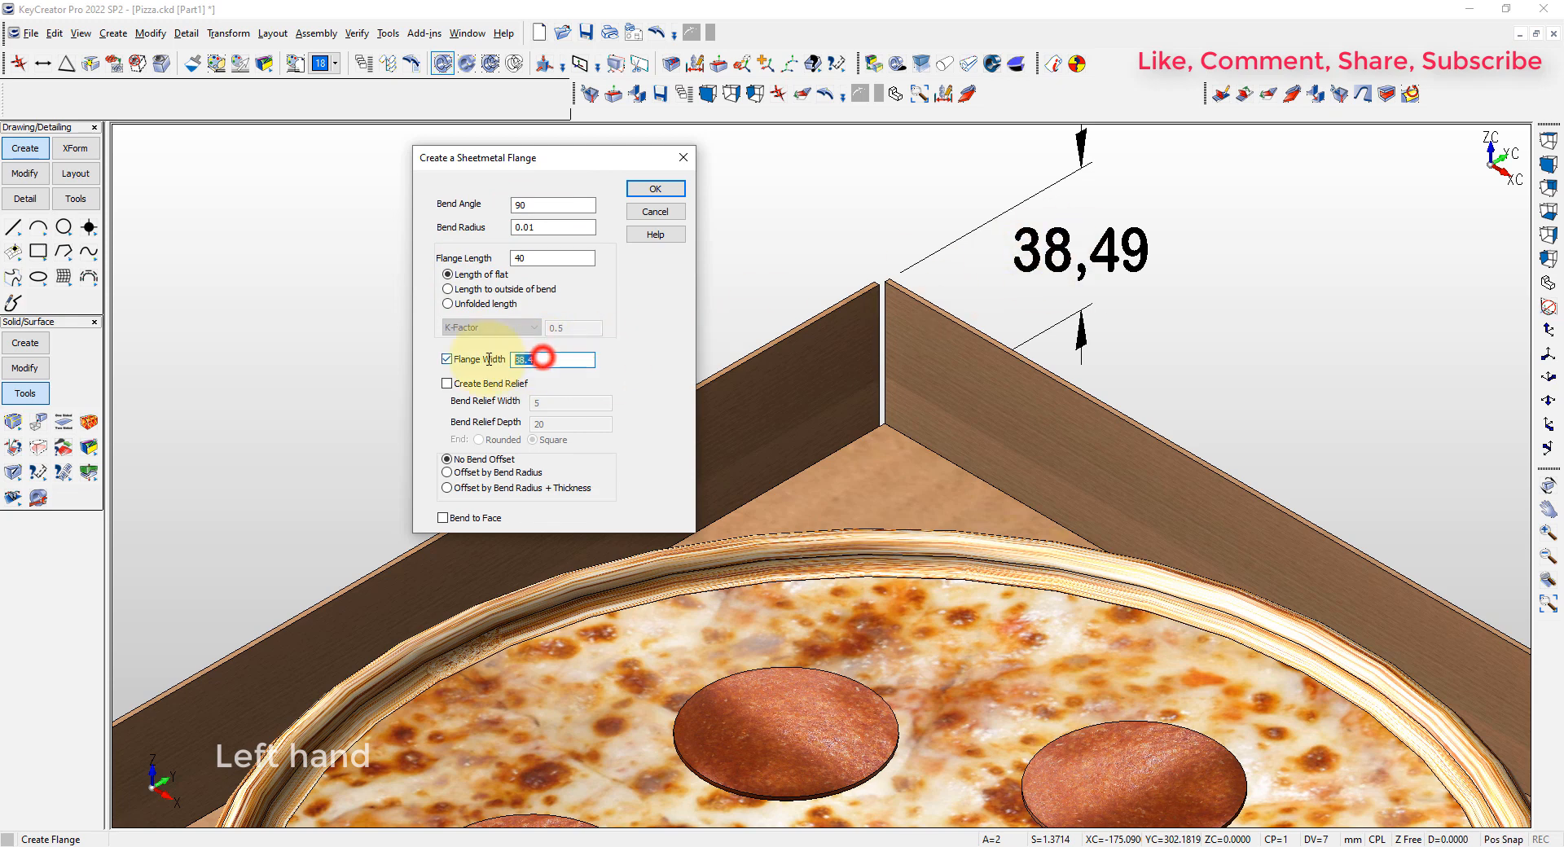
text(38.4)
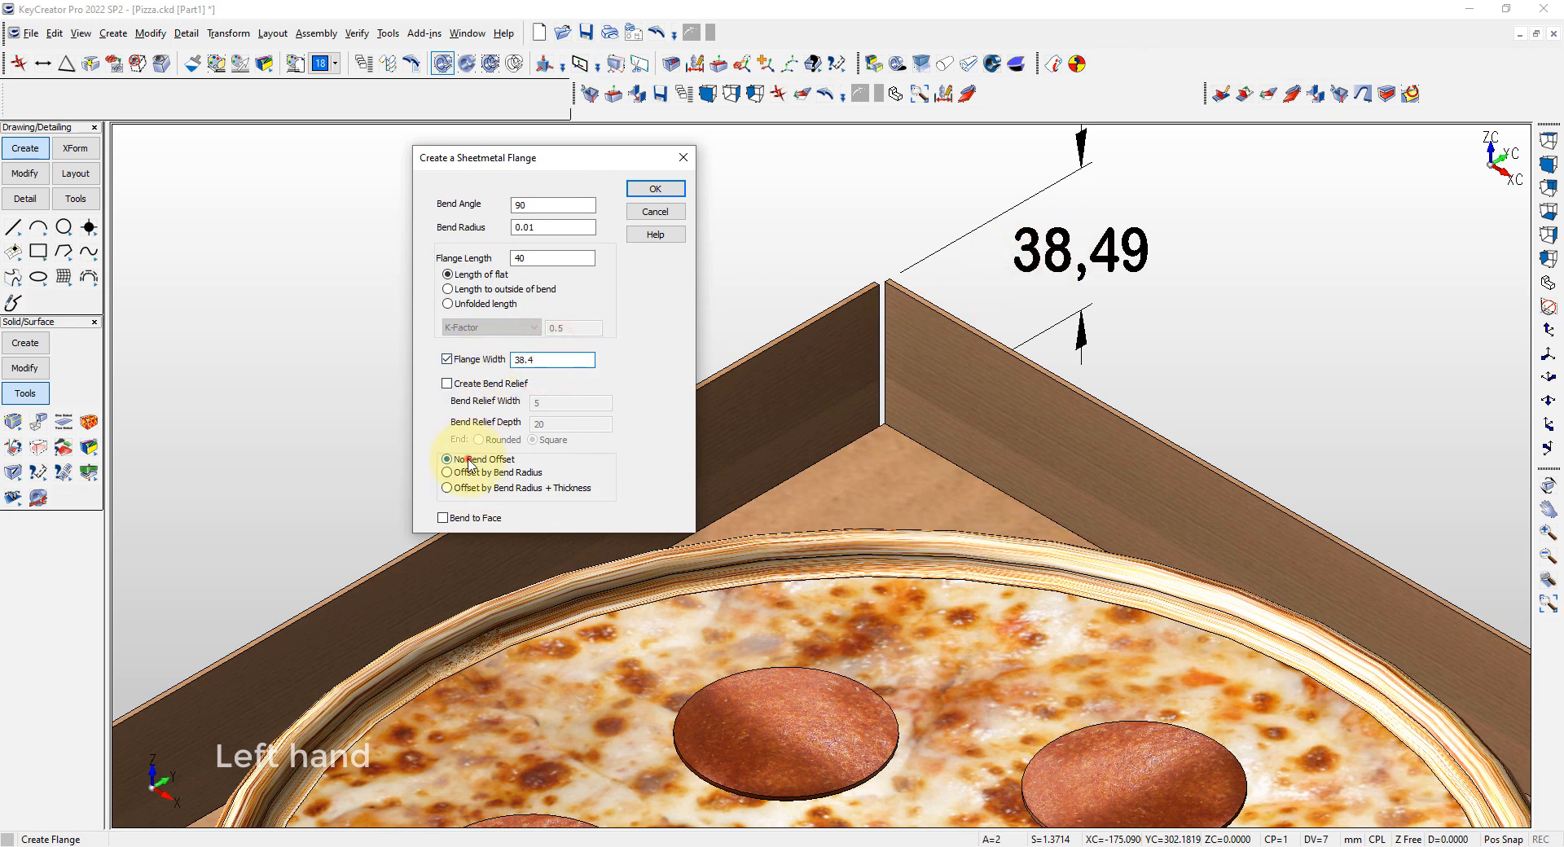
click(652, 188)
click(878, 326)
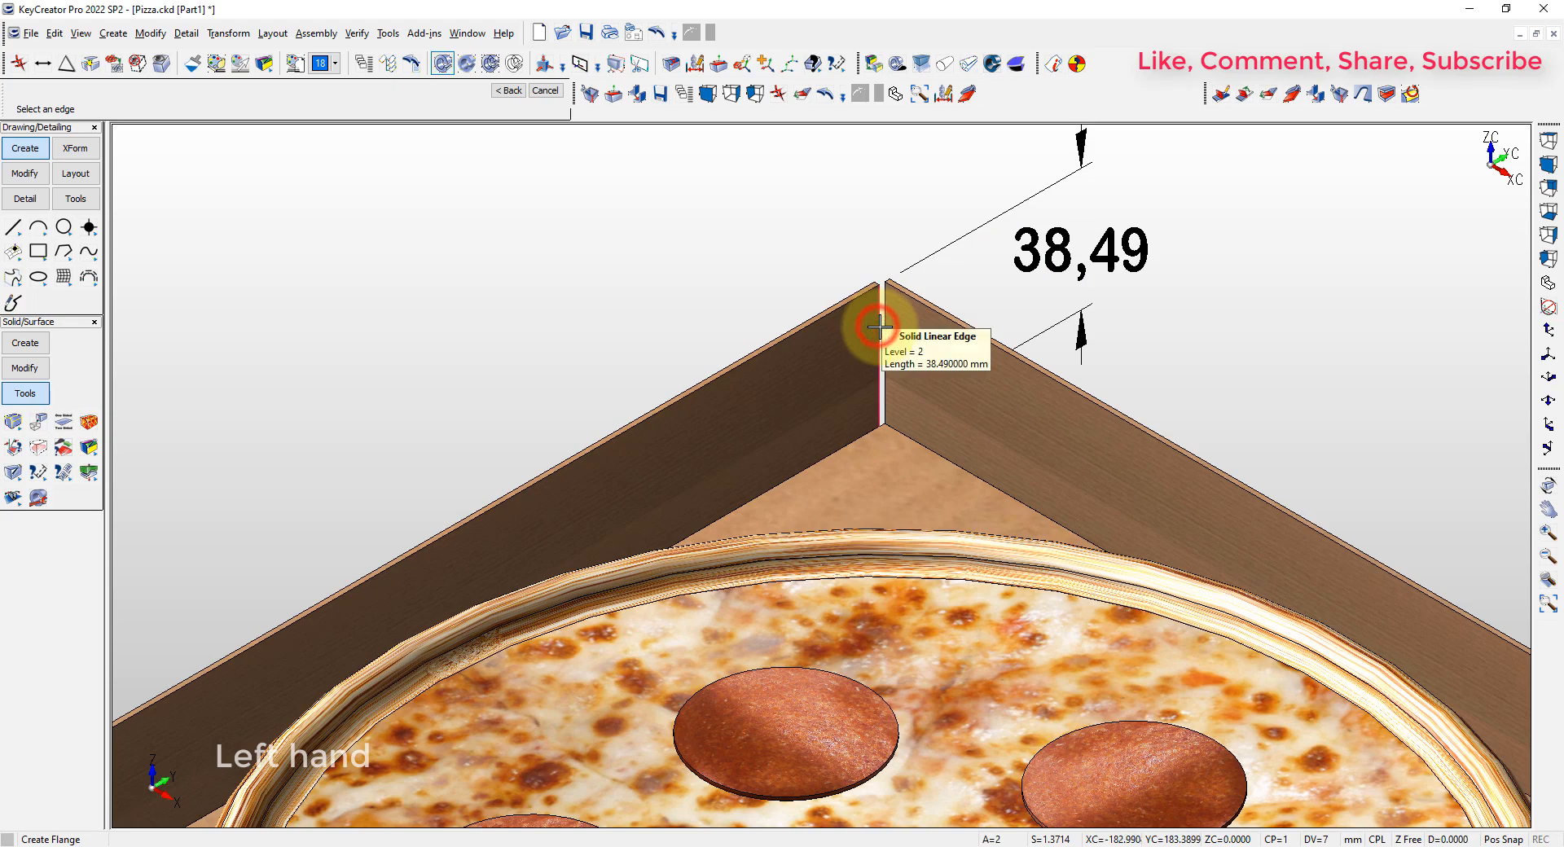
click(879, 333)
Add the same flange to the wall edges at the other three box corners, and delete the edge dimension
key(alt+a)
scroll(1223, 489, up, 5)
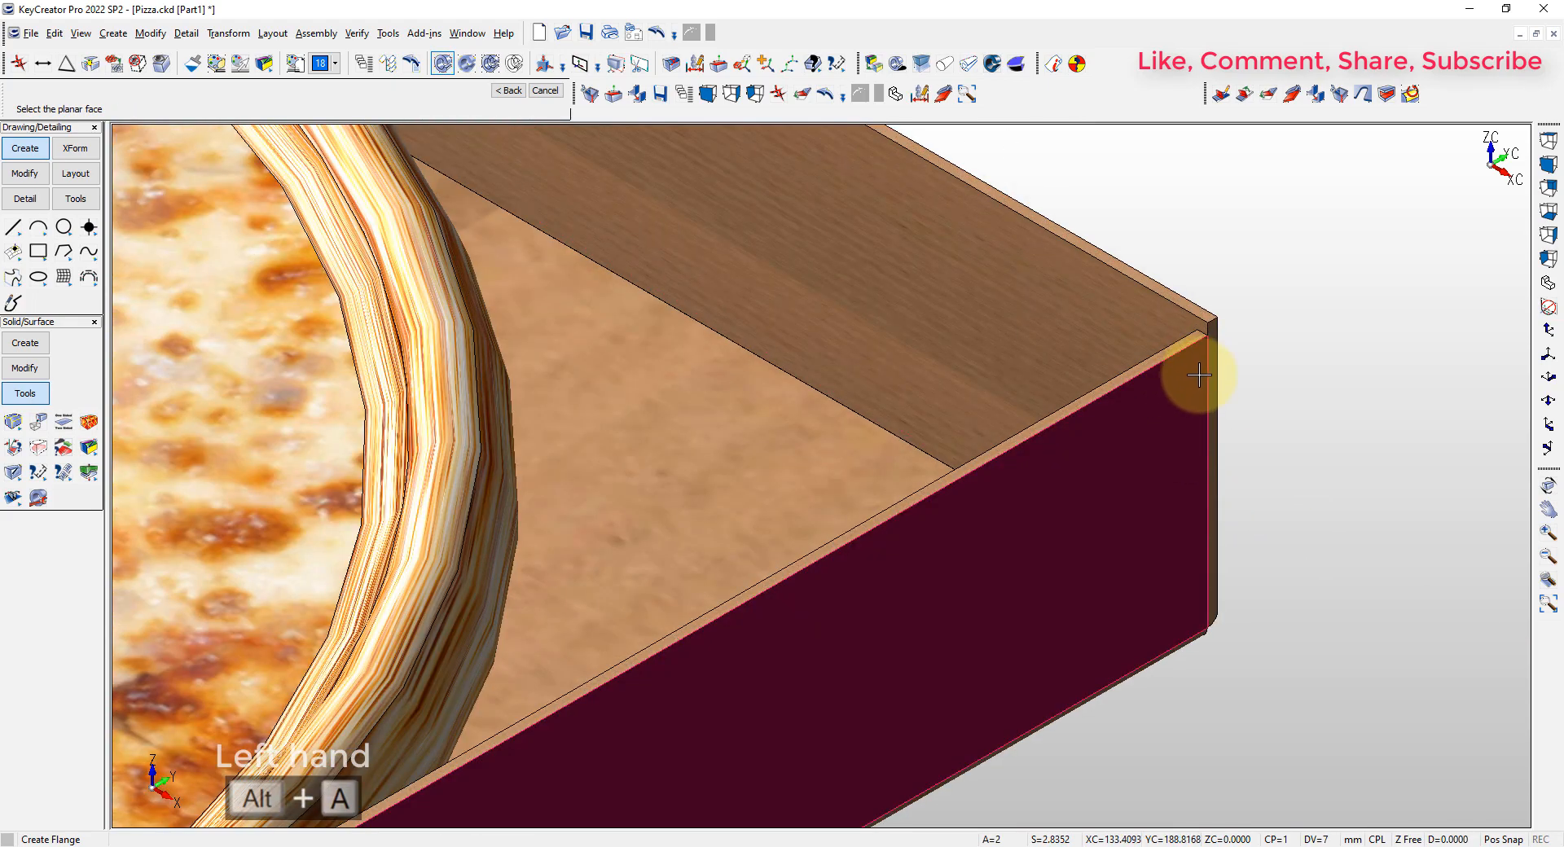
click(1199, 375)
key(Return)
key(alt+a)
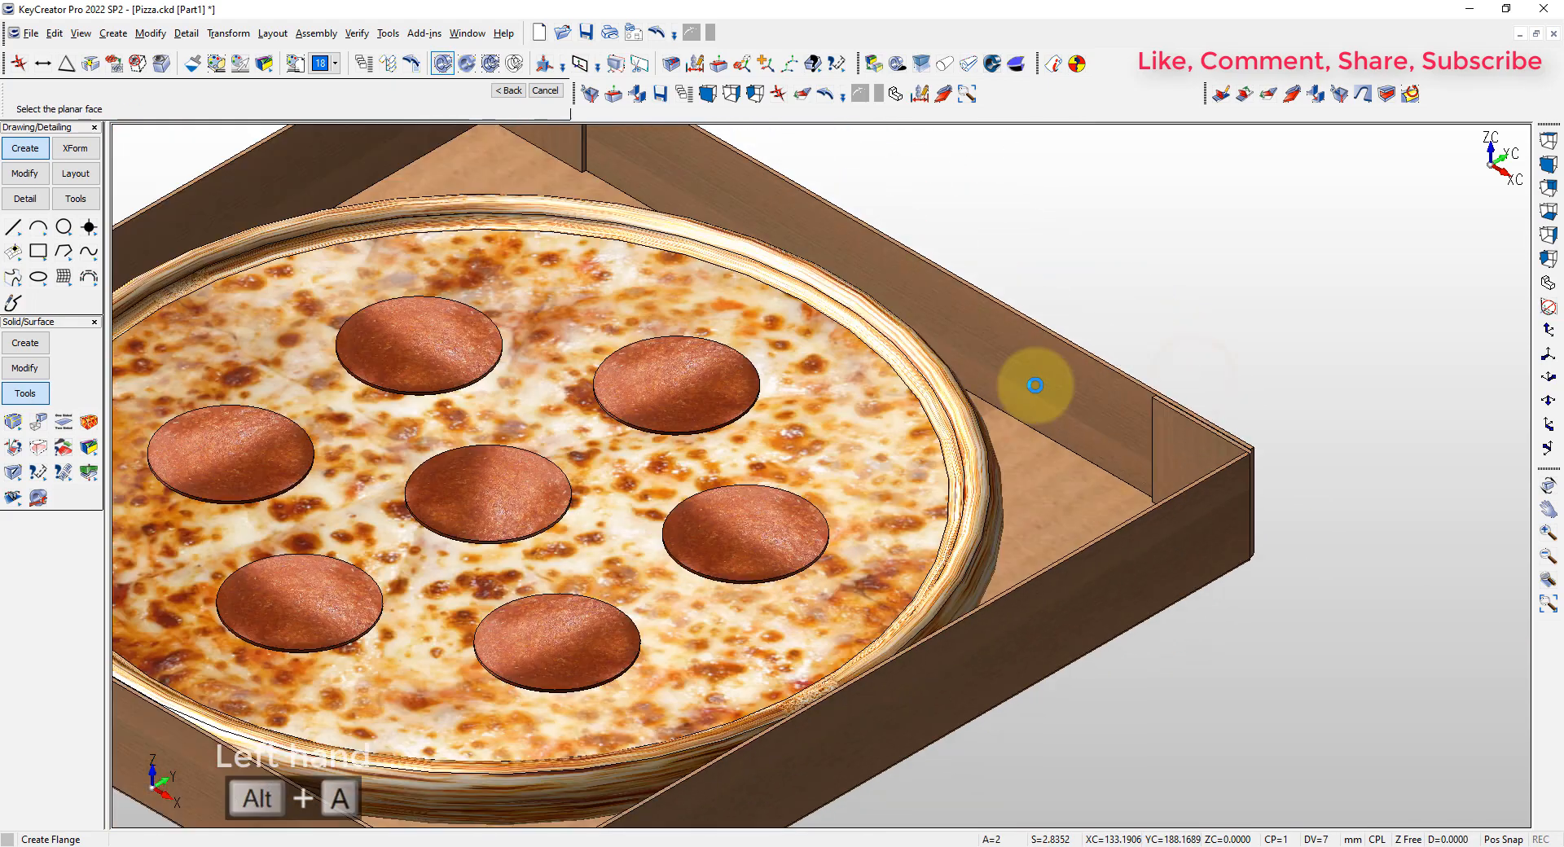
scroll(377, 493, up, 5)
click(425, 404)
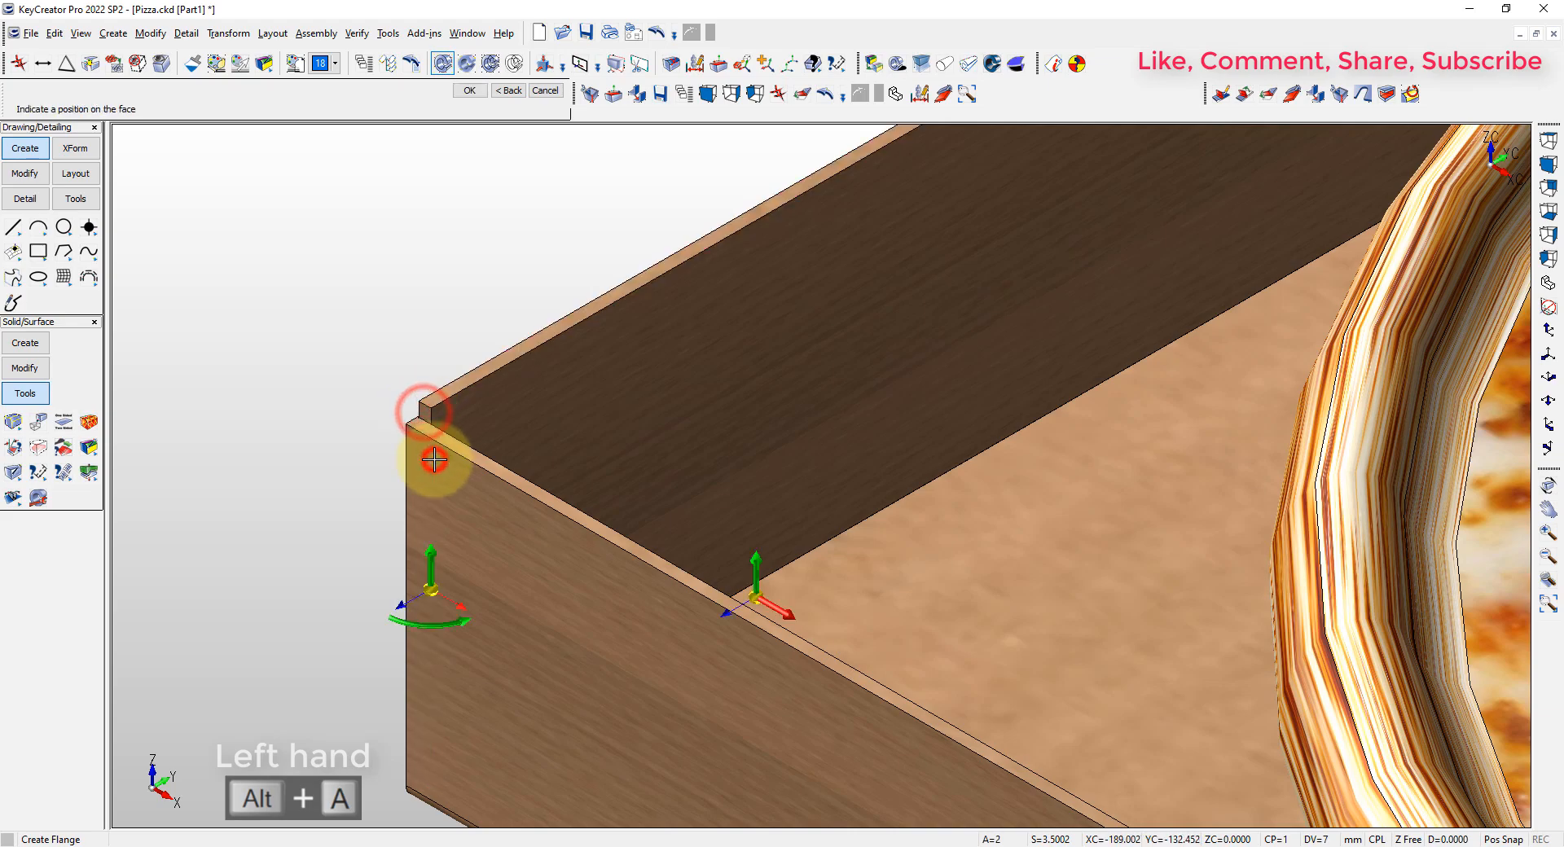
key(Return)
key(alt+a)
scroll(807, 733, up, 5)
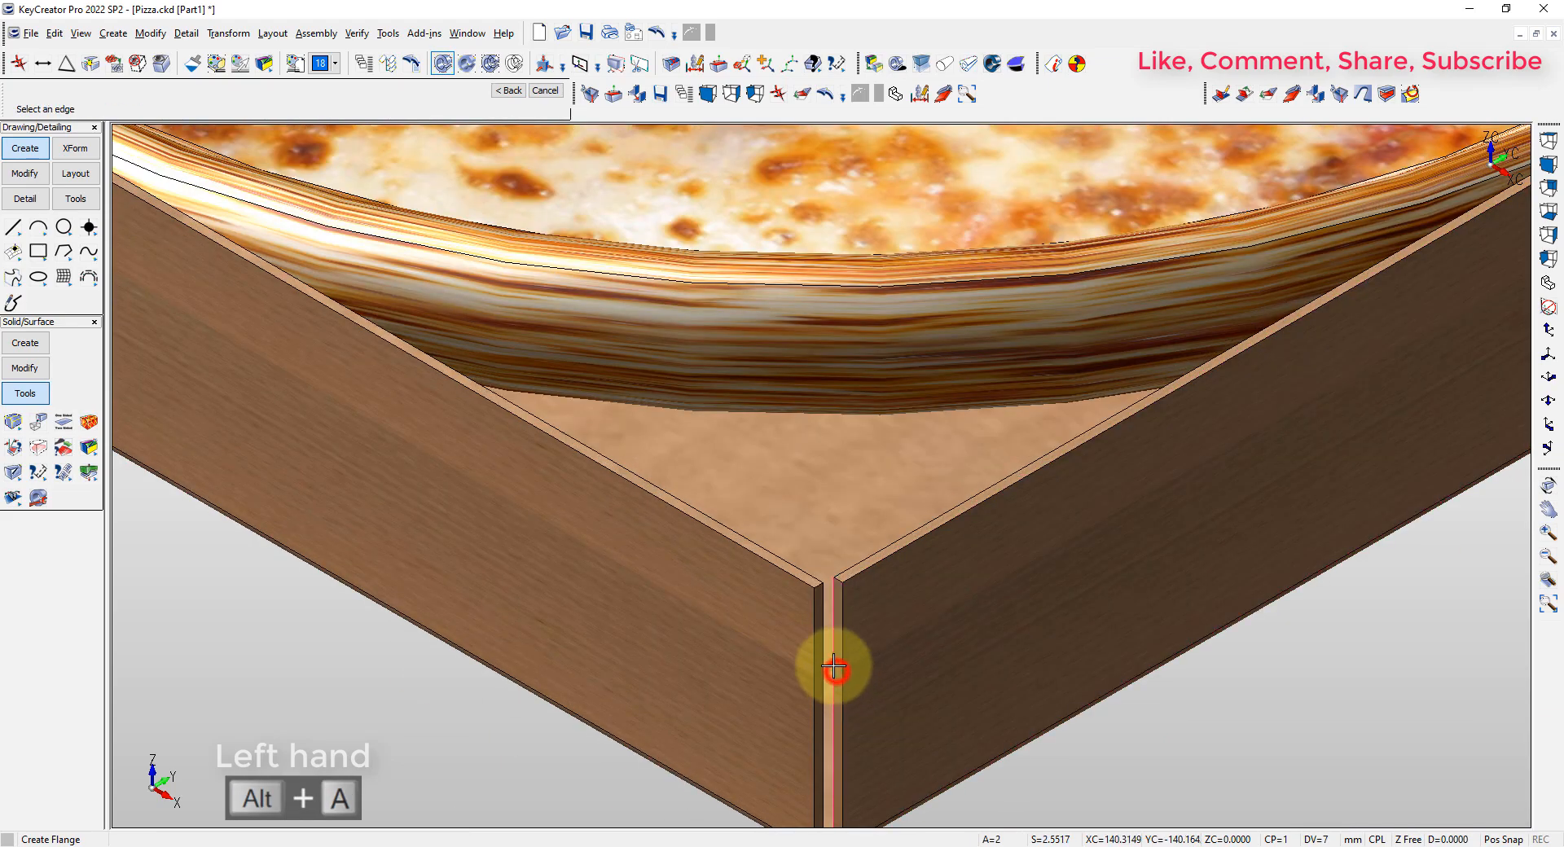
key(Return)
key(alt+a)
click(911, 213)
key(Delete)
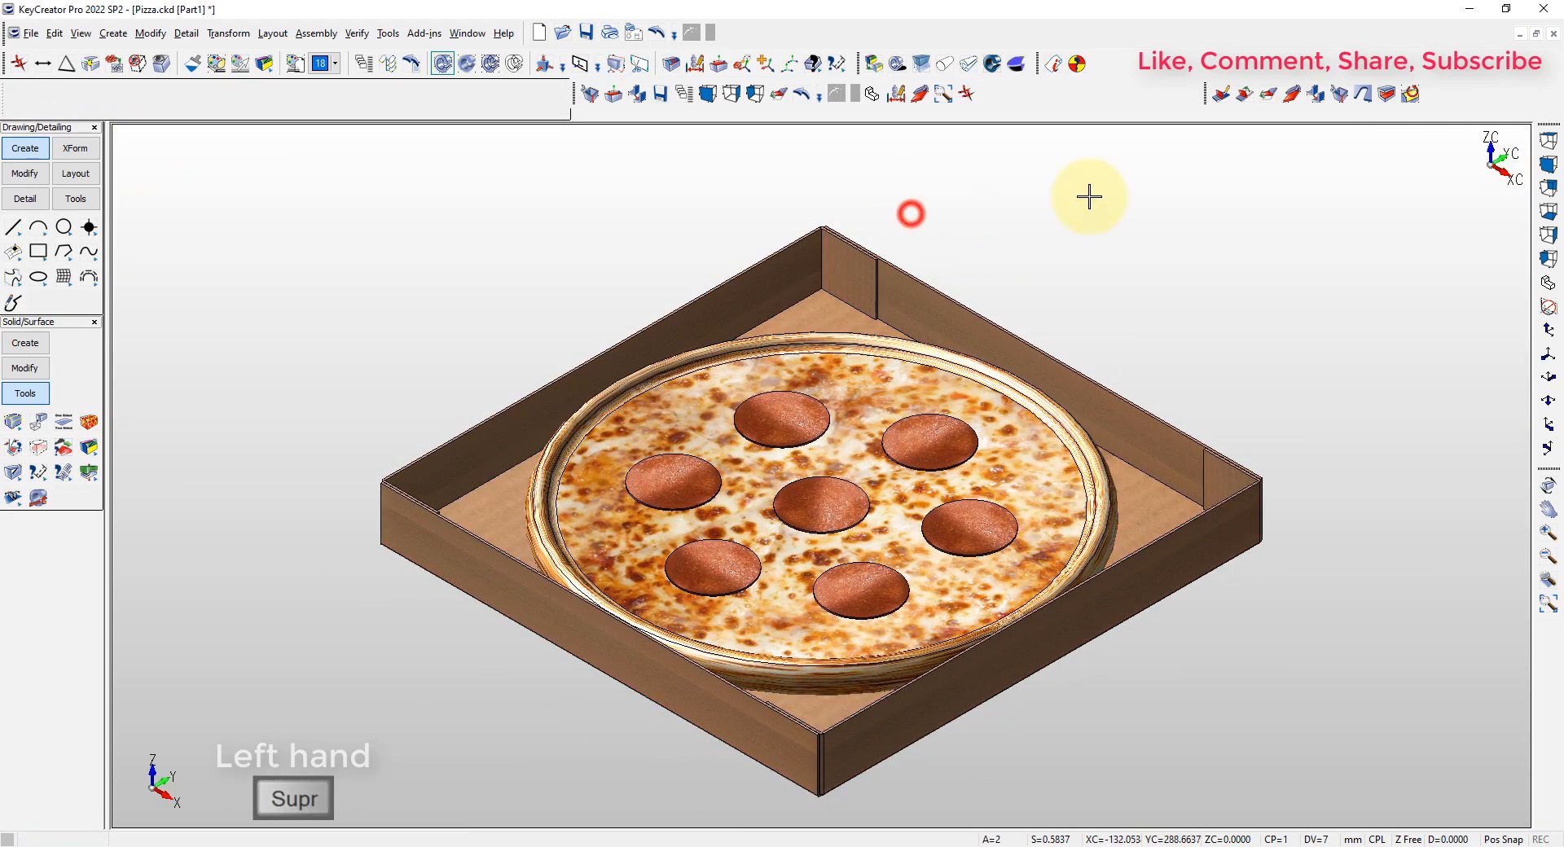
Unfold all bends of the box from its floor face to view the flat pattern, and undo the unfolding
key(alt+a)
click(1268, 94)
key(Return)
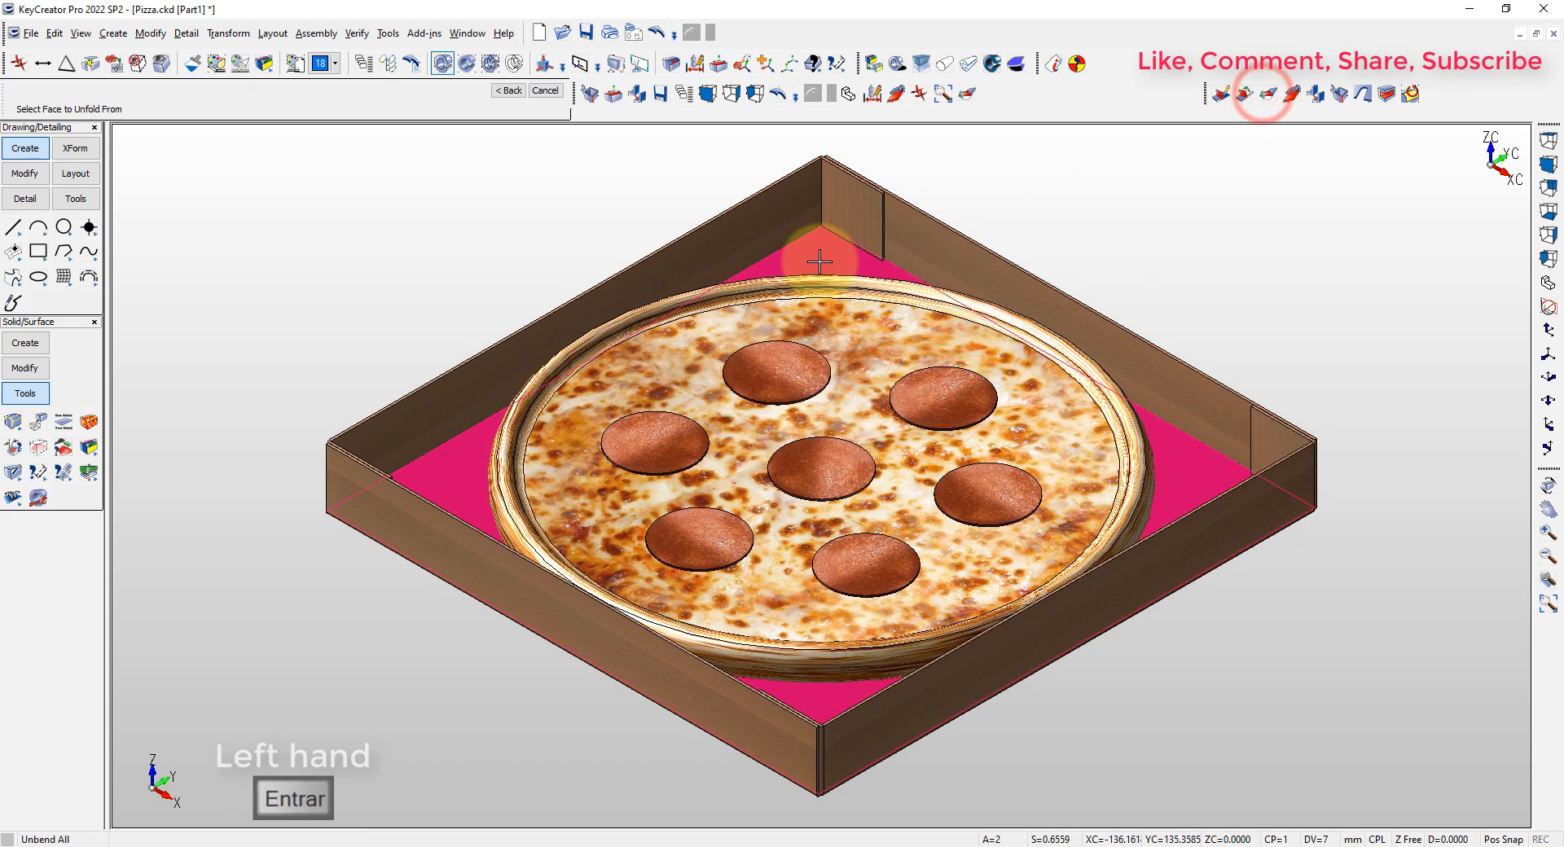
click(820, 259)
key(Escape)
key(alt+a)
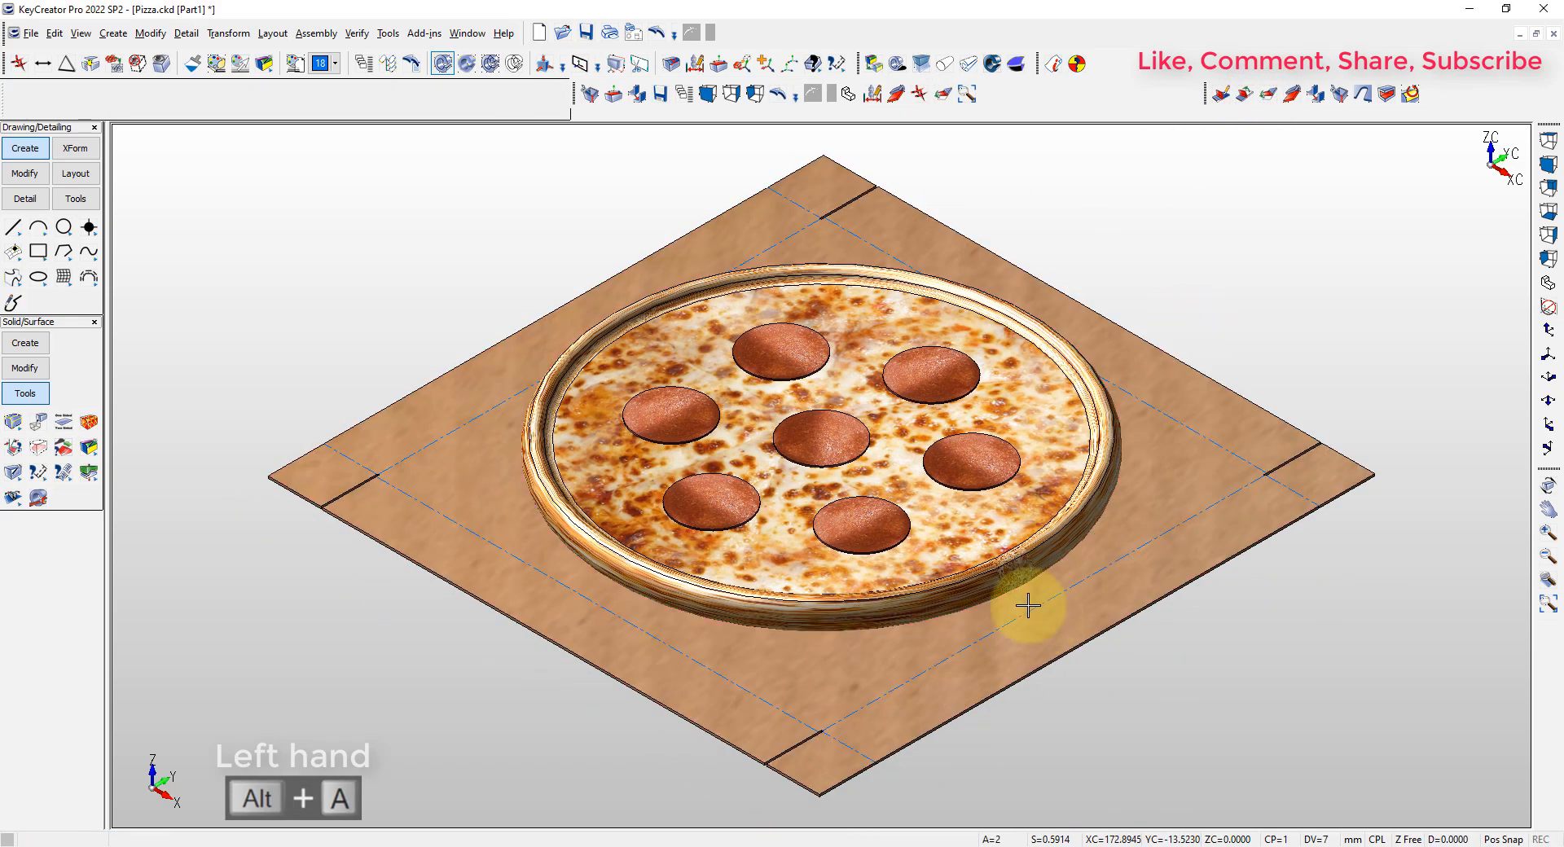
middle_drag(1026, 607, 942, 593)
key(ctrl+z)
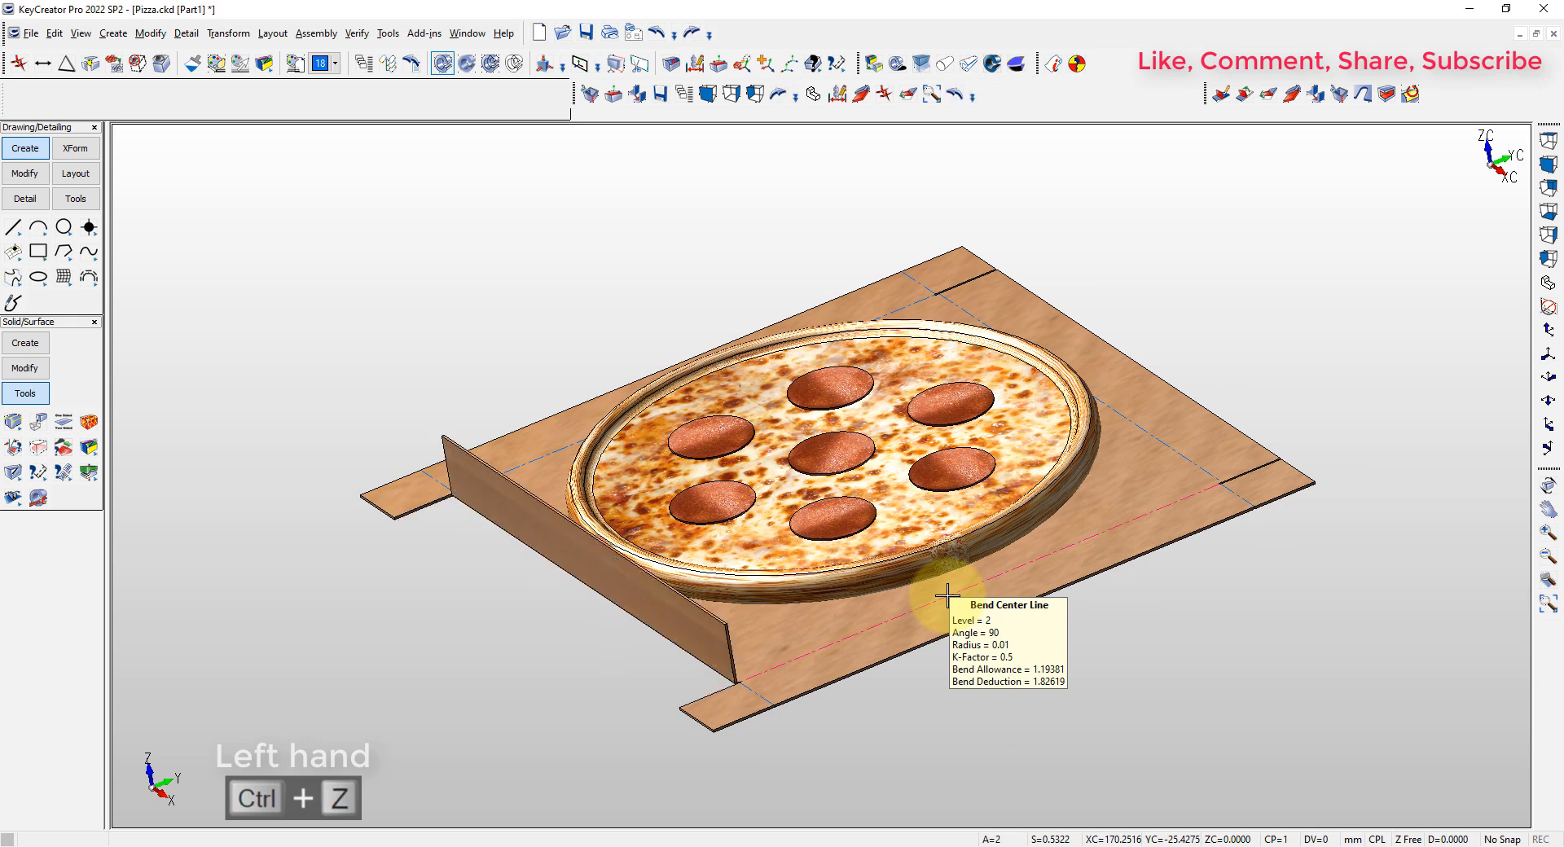
key(alt+a)
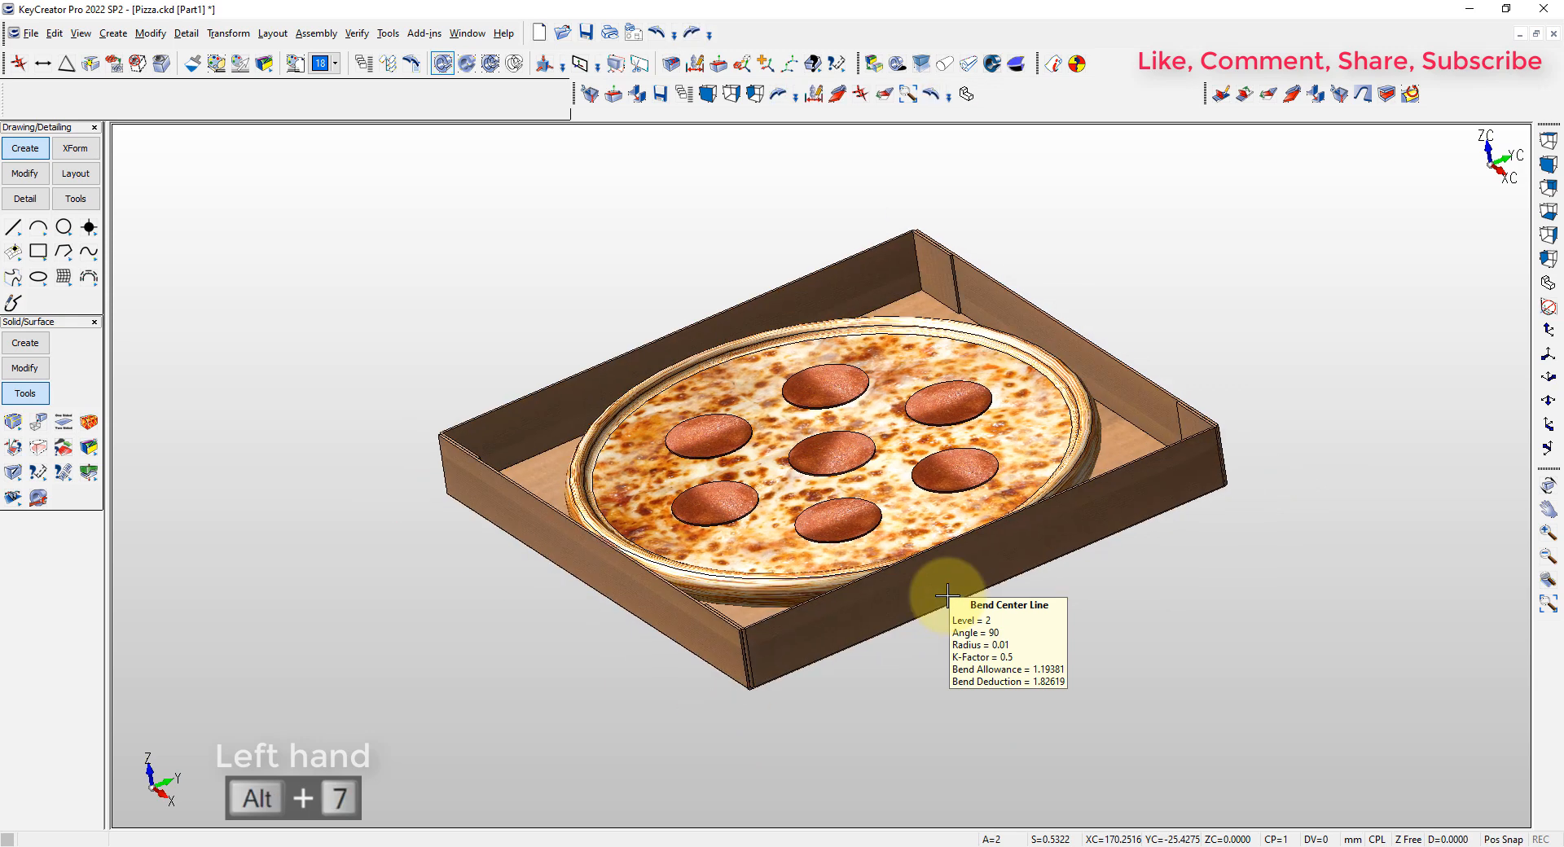
Create a 2 mm long, full-width sheet metal flange along the upper edge of the front-left box wall, using a 90° bend and 0.01 radius
key(Escape)
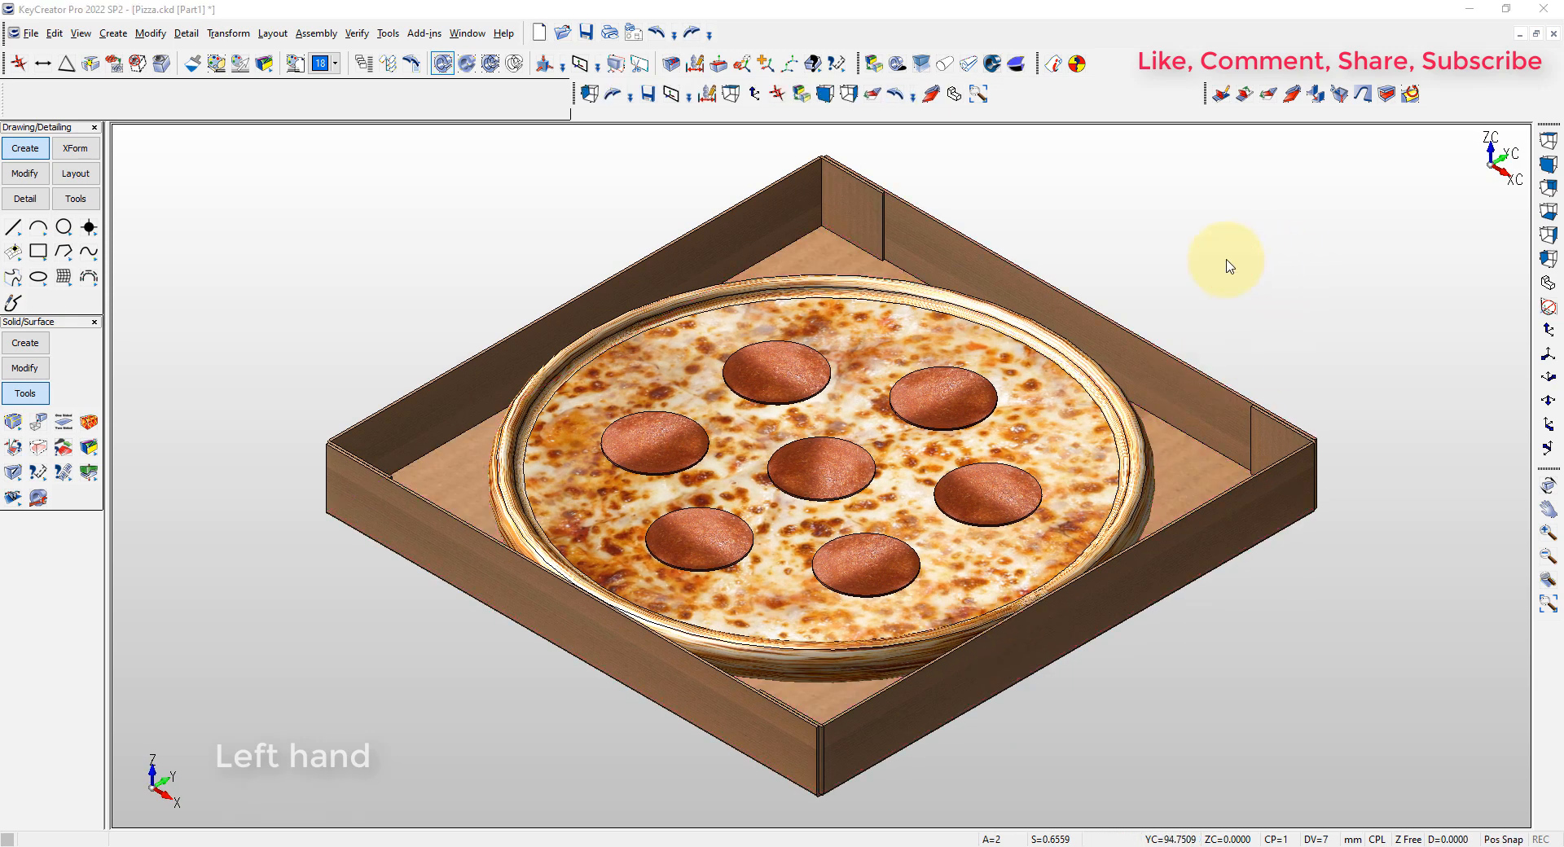
middle_drag(1286, 617, 883, 726)
scroll(891, 432, up, 5)
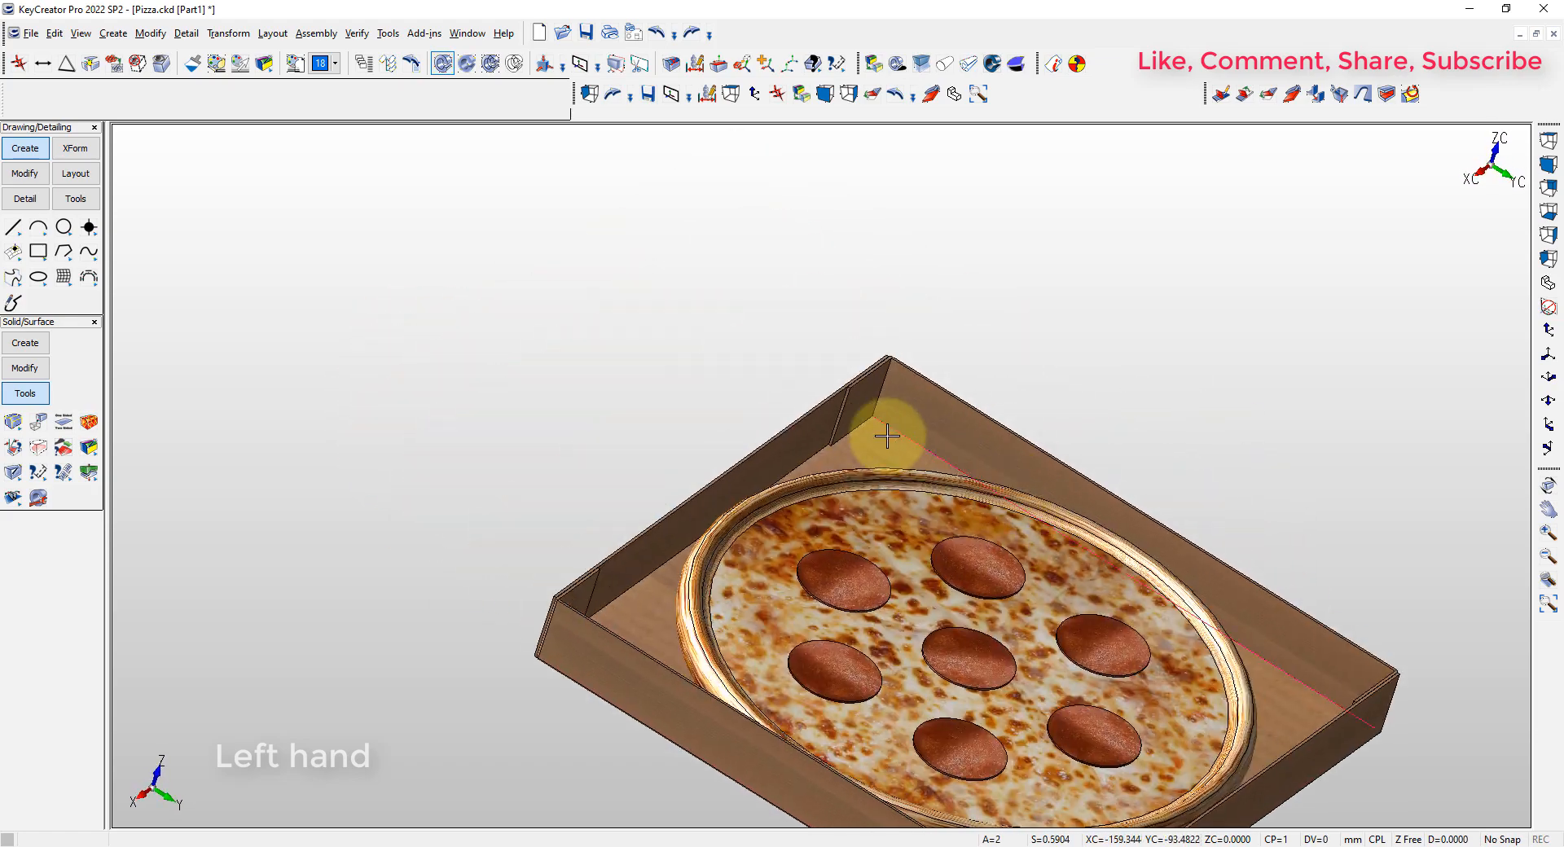
middle_drag(861, 438, 1005, 340)
click(815, 454)
scroll(1004, 340, down, 2)
key(Escape)
click(928, 210)
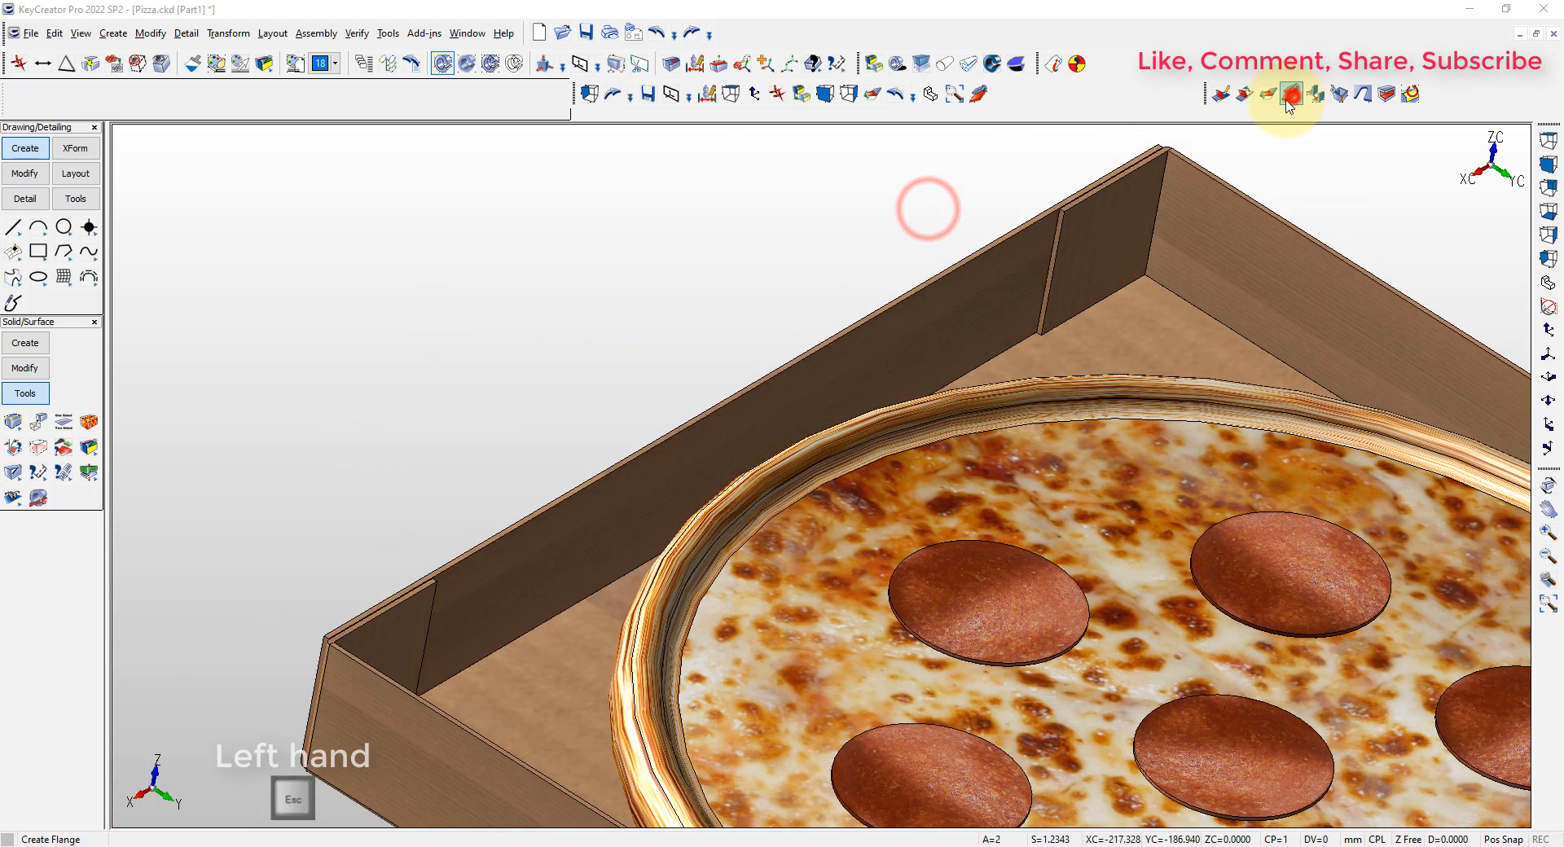
click(1291, 95)
double_click(543, 273)
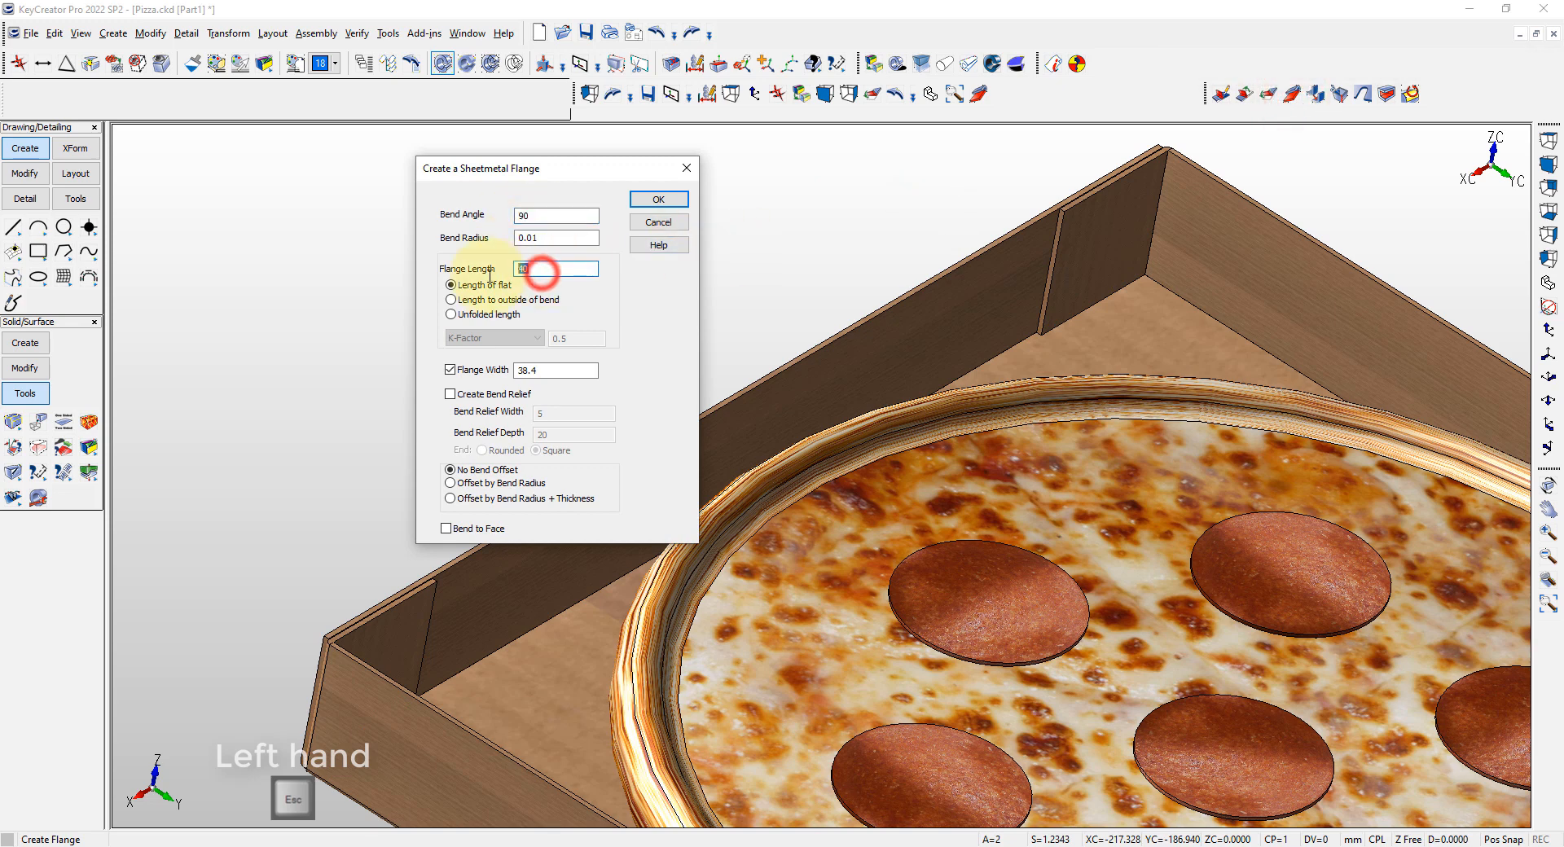
click(451, 370)
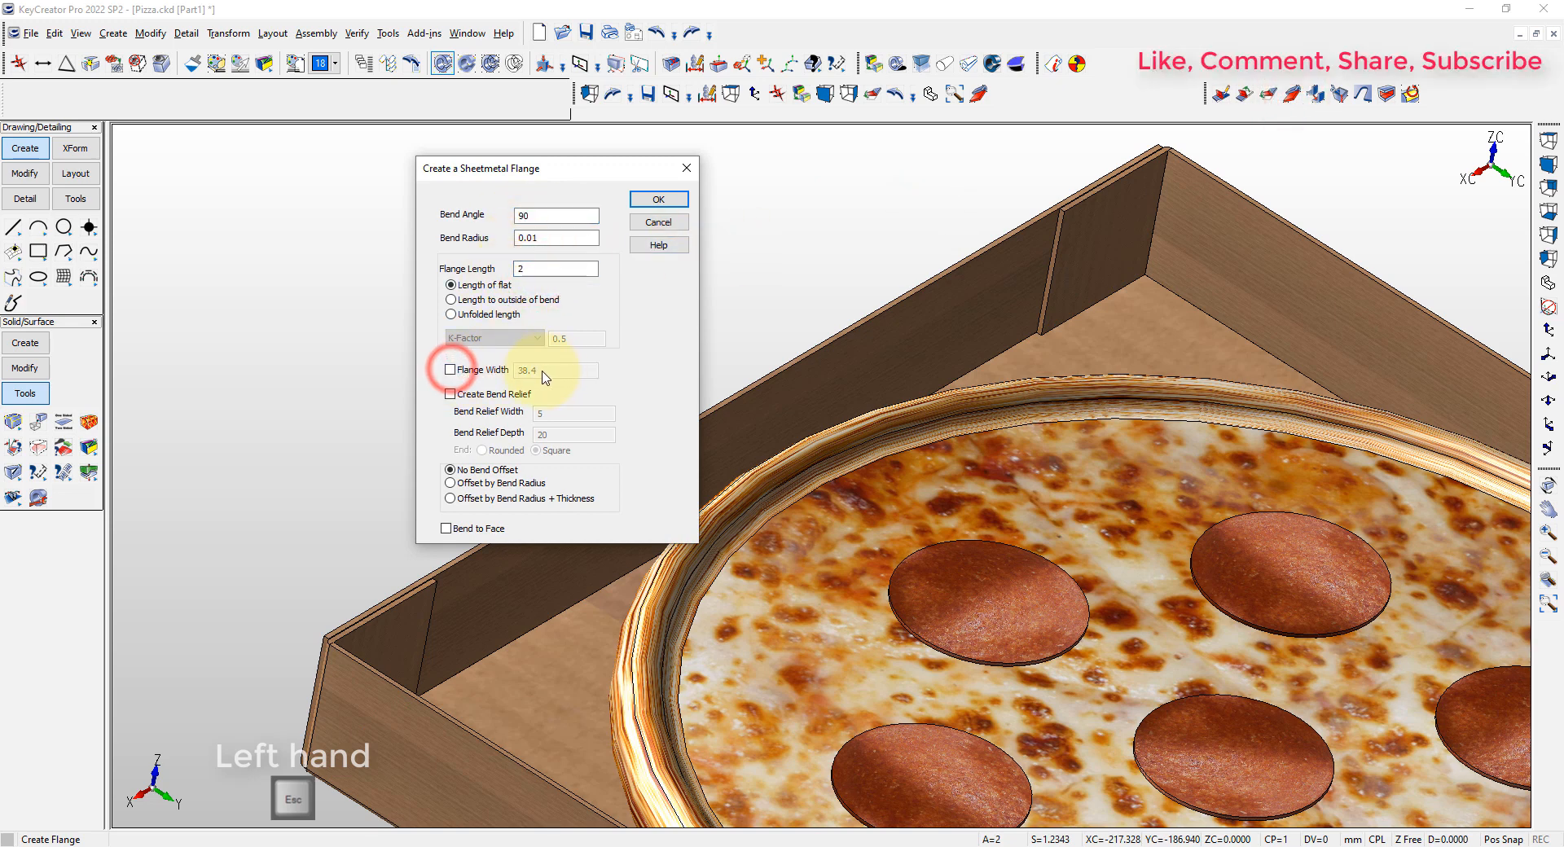
click(664, 197)
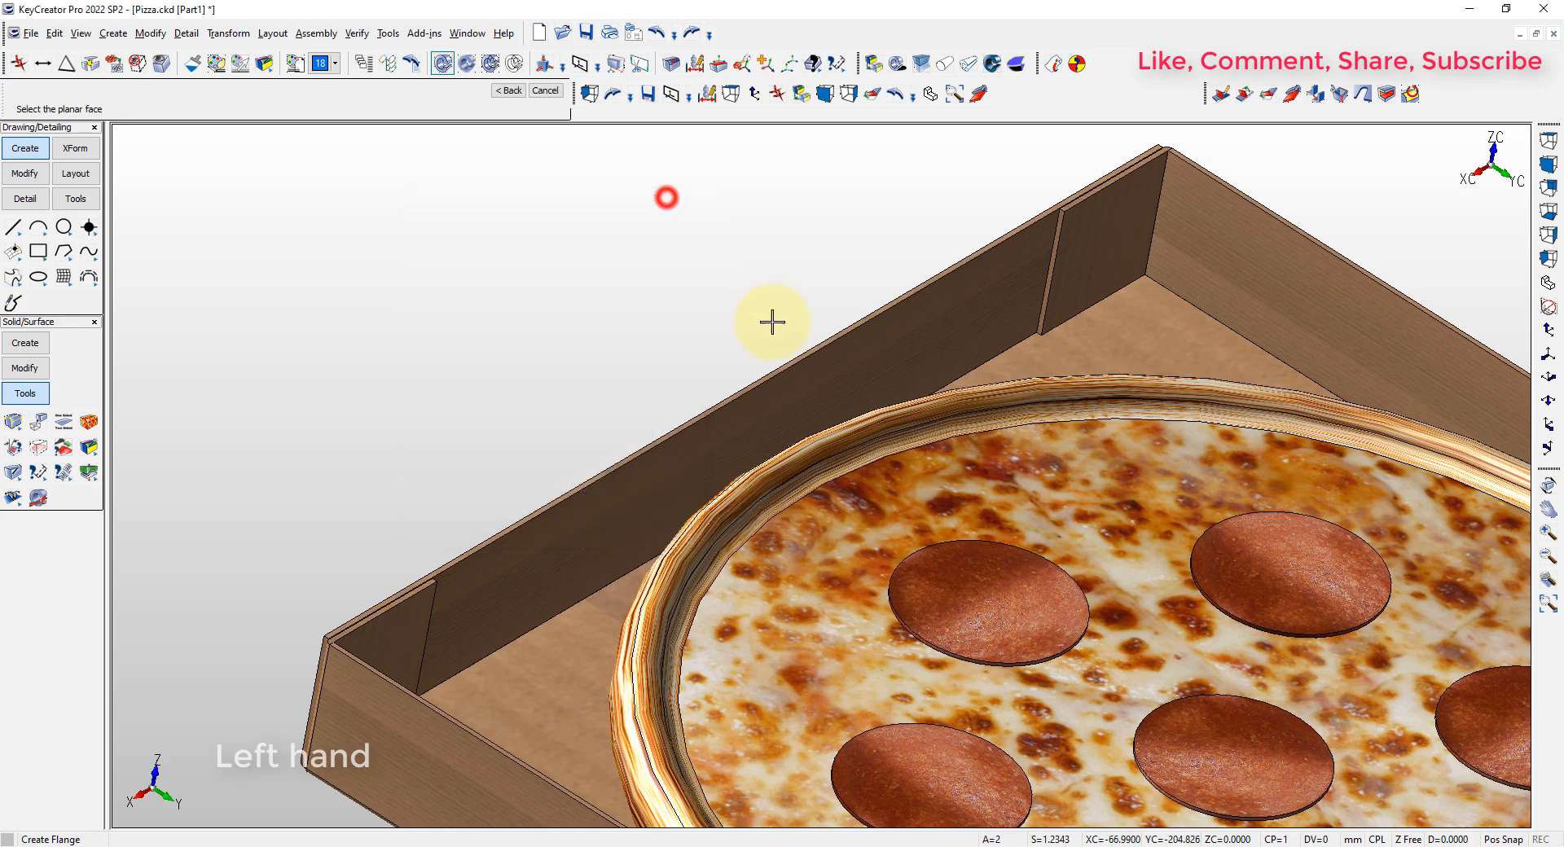
click(787, 360)
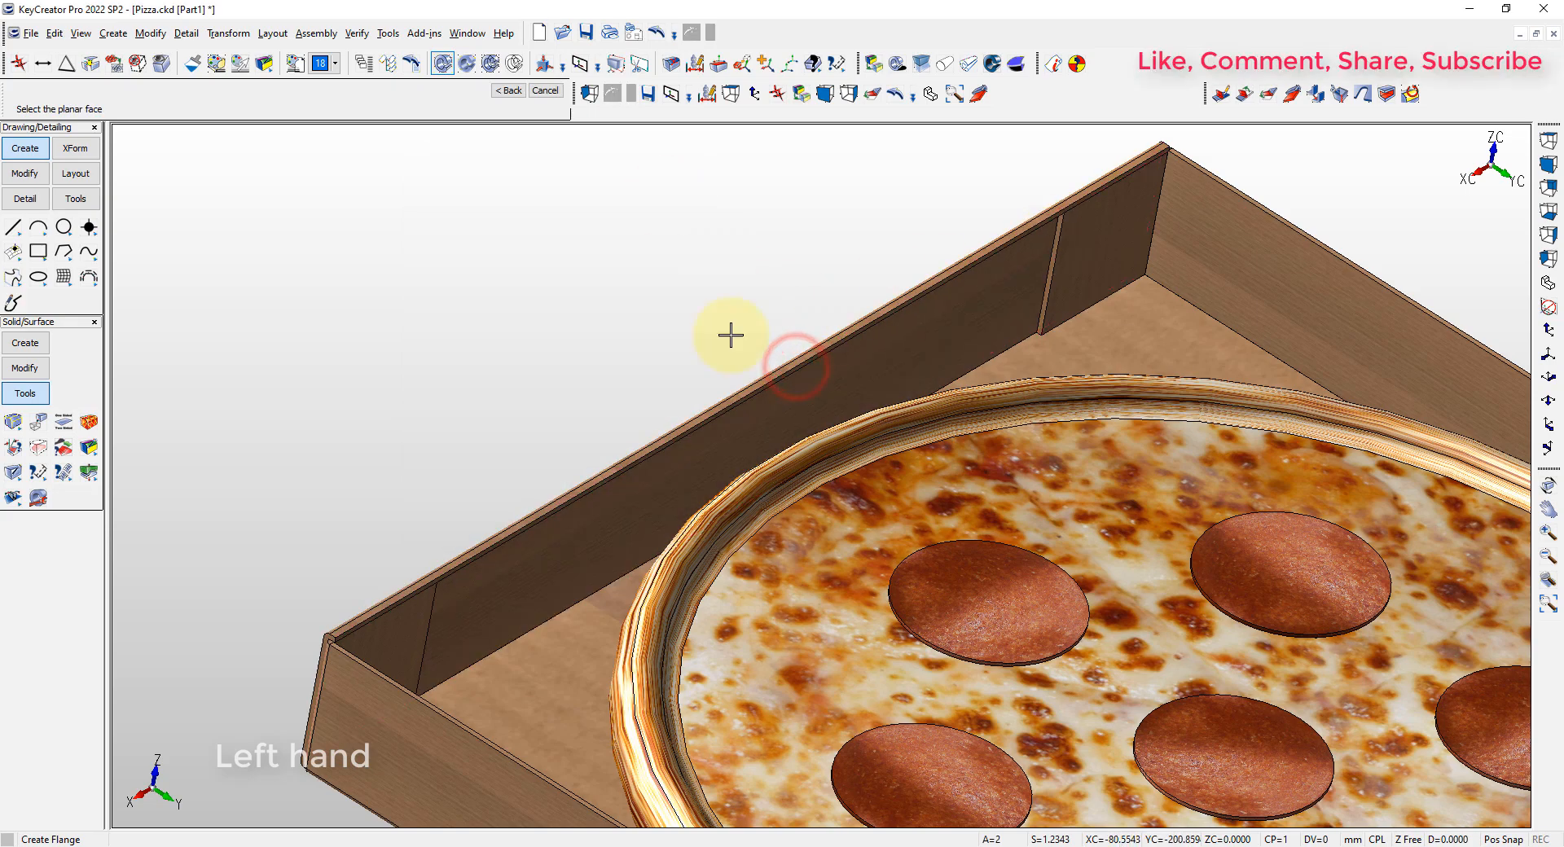
Add a 38.4 mm long, 90° flange with 0.01 radius to the inner edge of the narrow top flange, folding down inside the wall
scroll(412, 618, up, 5)
scroll(373, 477, up, 1)
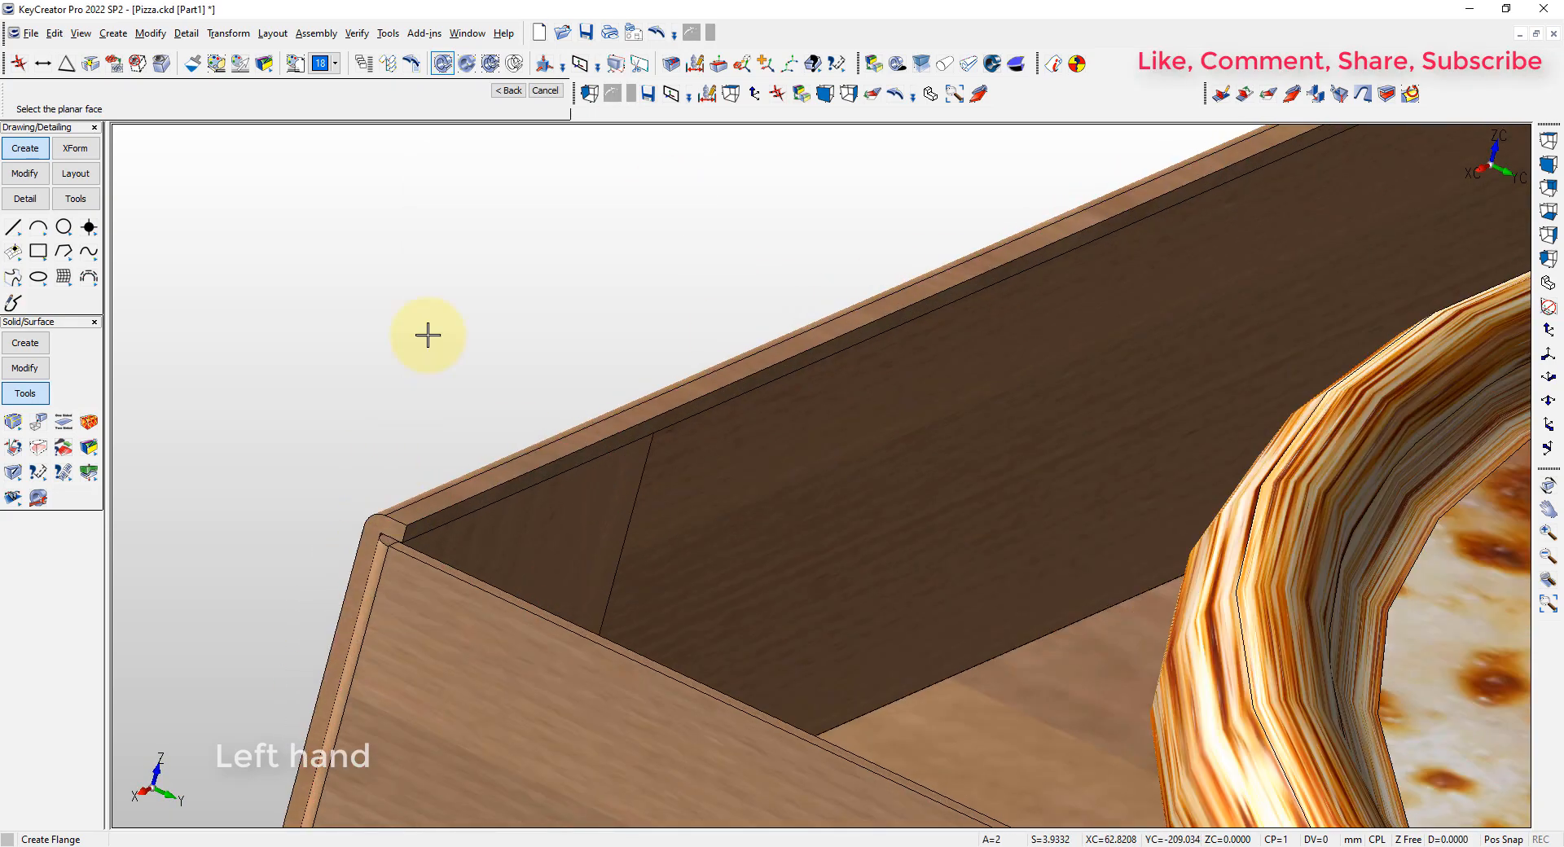
key(F10)
double_click(540, 269)
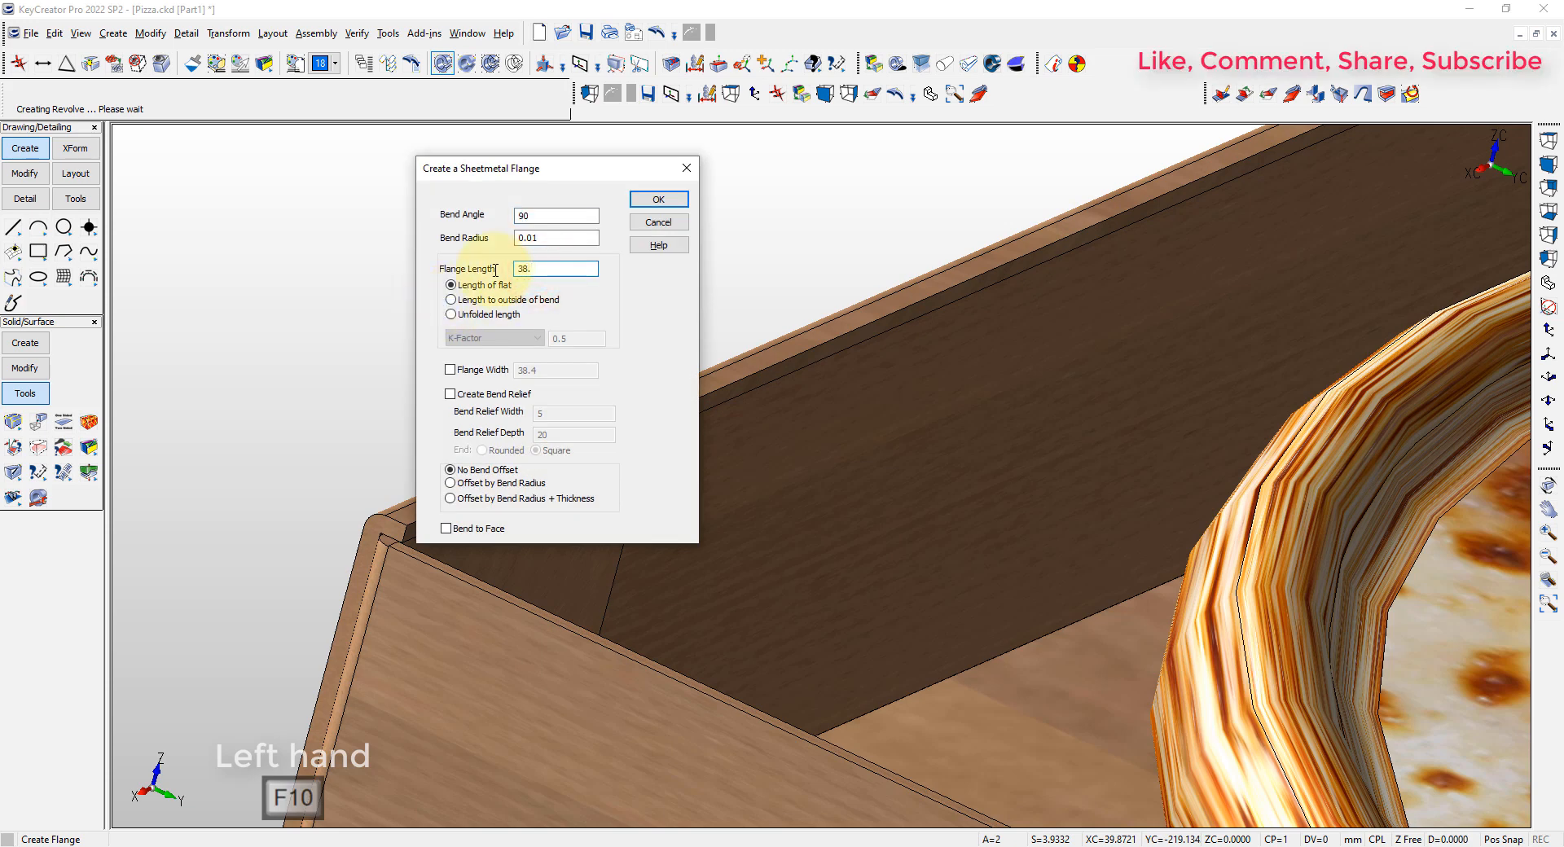
click(685, 205)
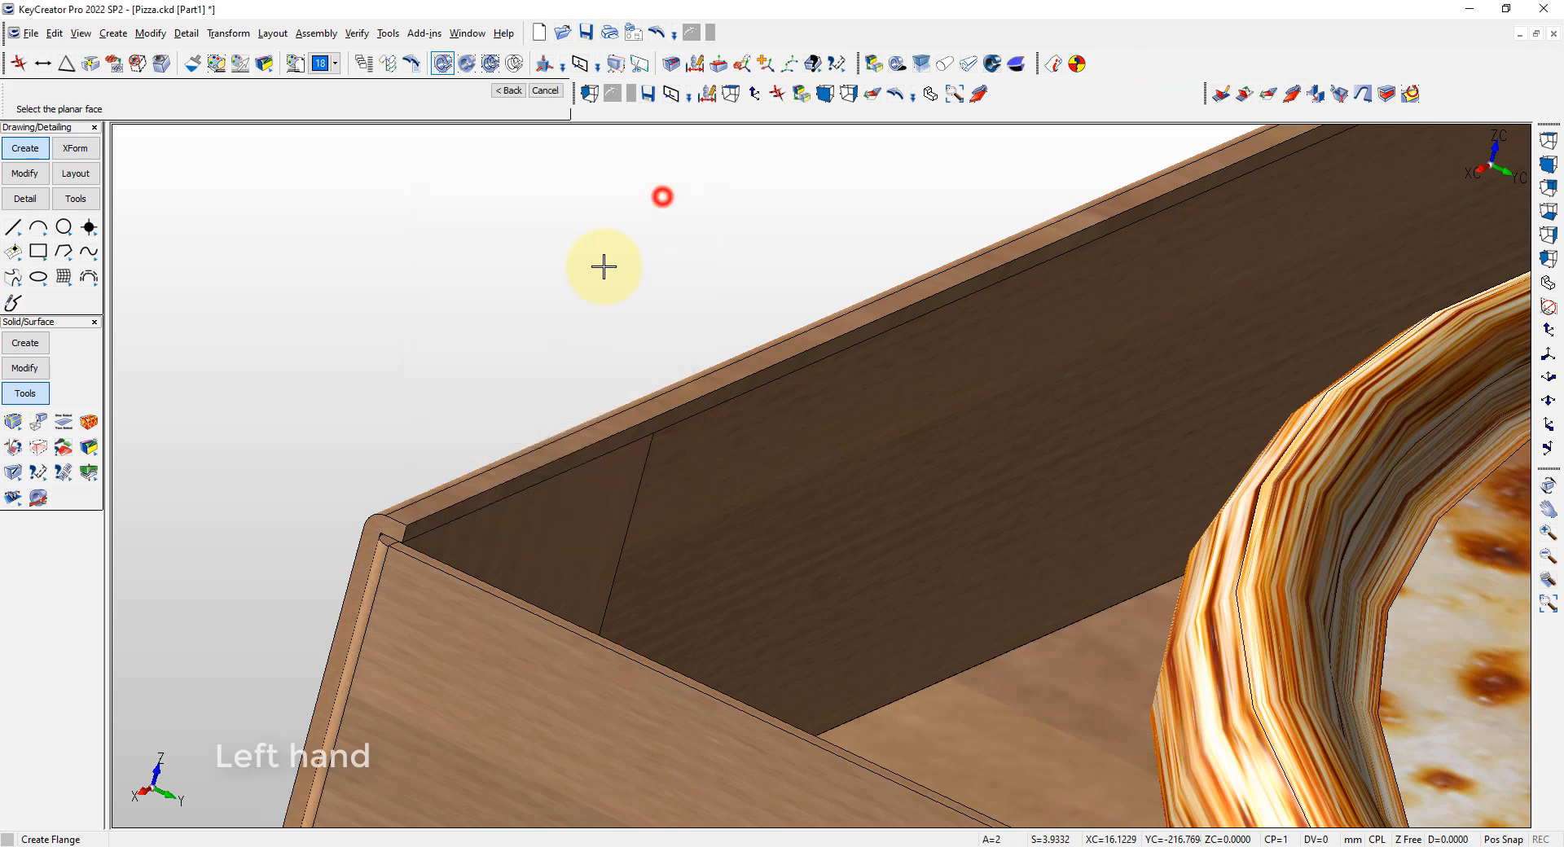
click(506, 489)
click(699, 418)
scroll(693, 447, down, 5)
scroll(505, 507, up, 15)
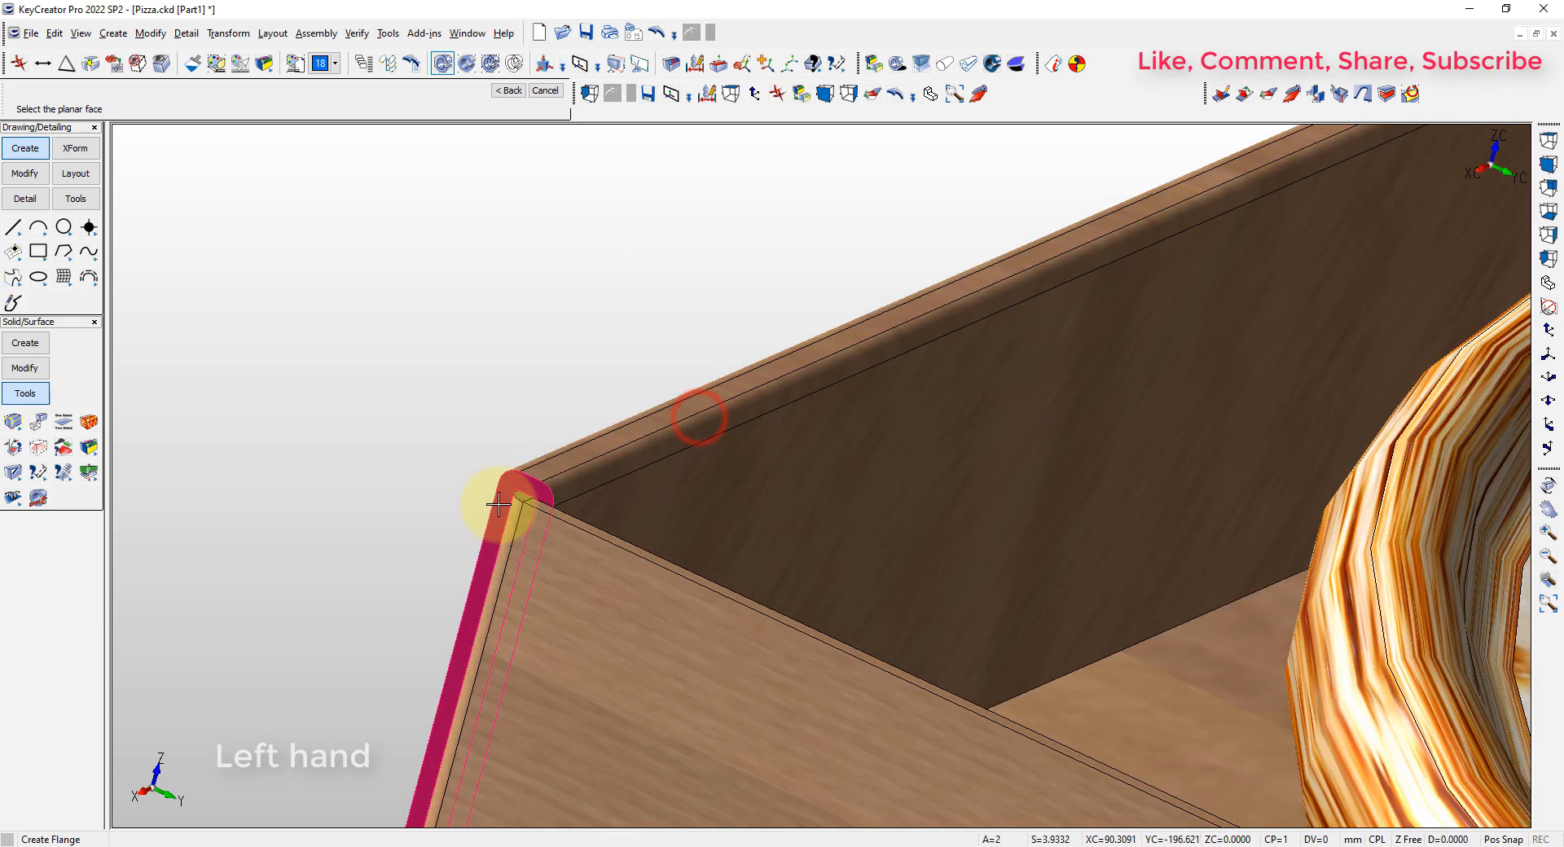
scroll(590, 375, down, 10)
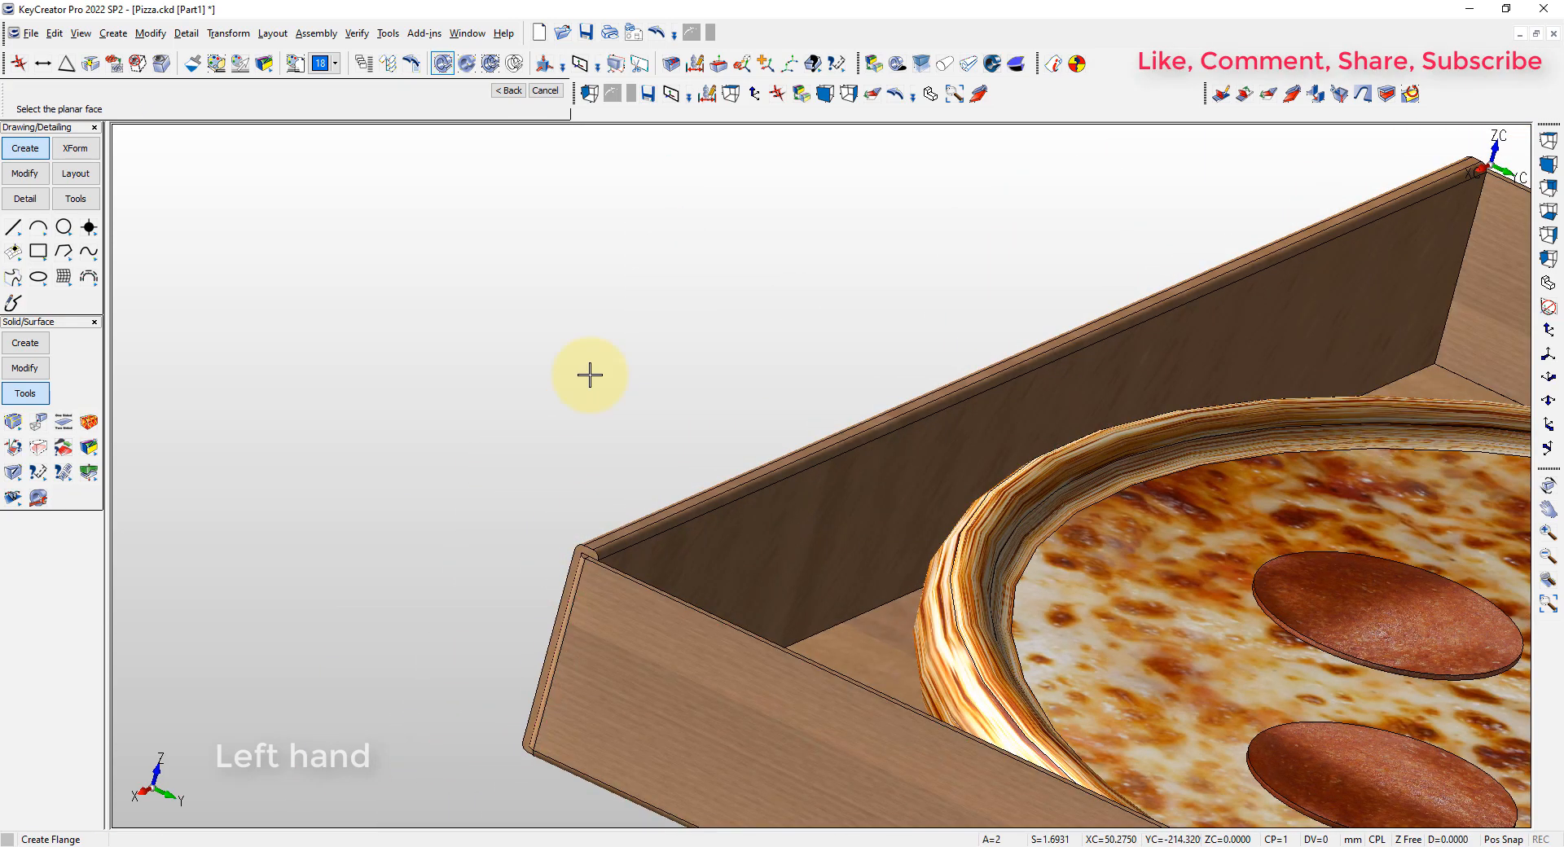
key(alt+7)
key(Escape)
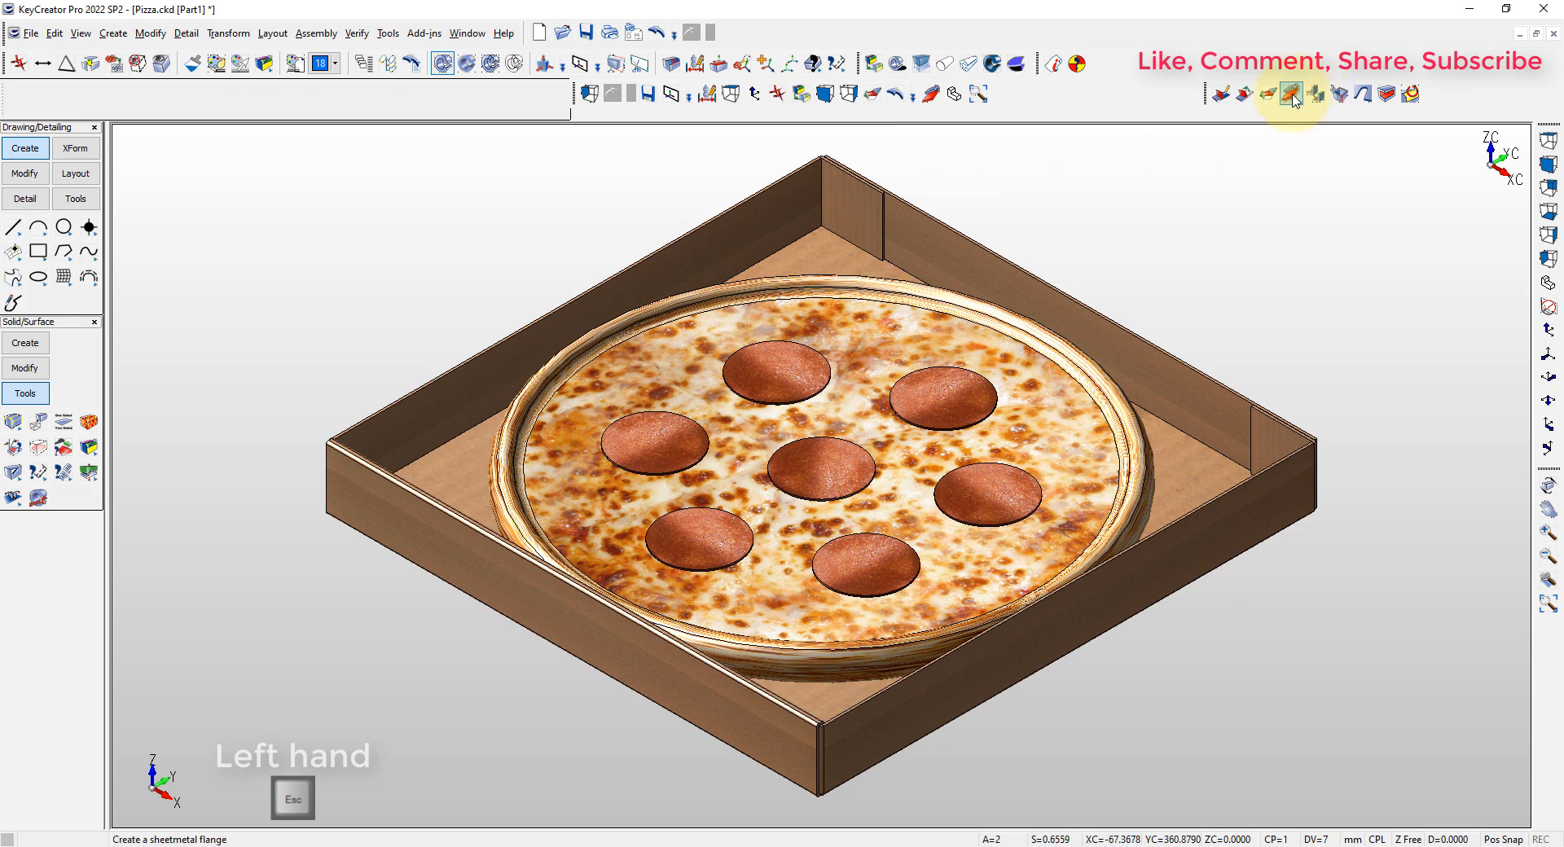
Unfold all bends of the box from its floor face with K-factor 0.5 and bend centerlines to check the flat pattern, and undo the unfolding
click(1268, 95)
key(Return)
click(810, 253)
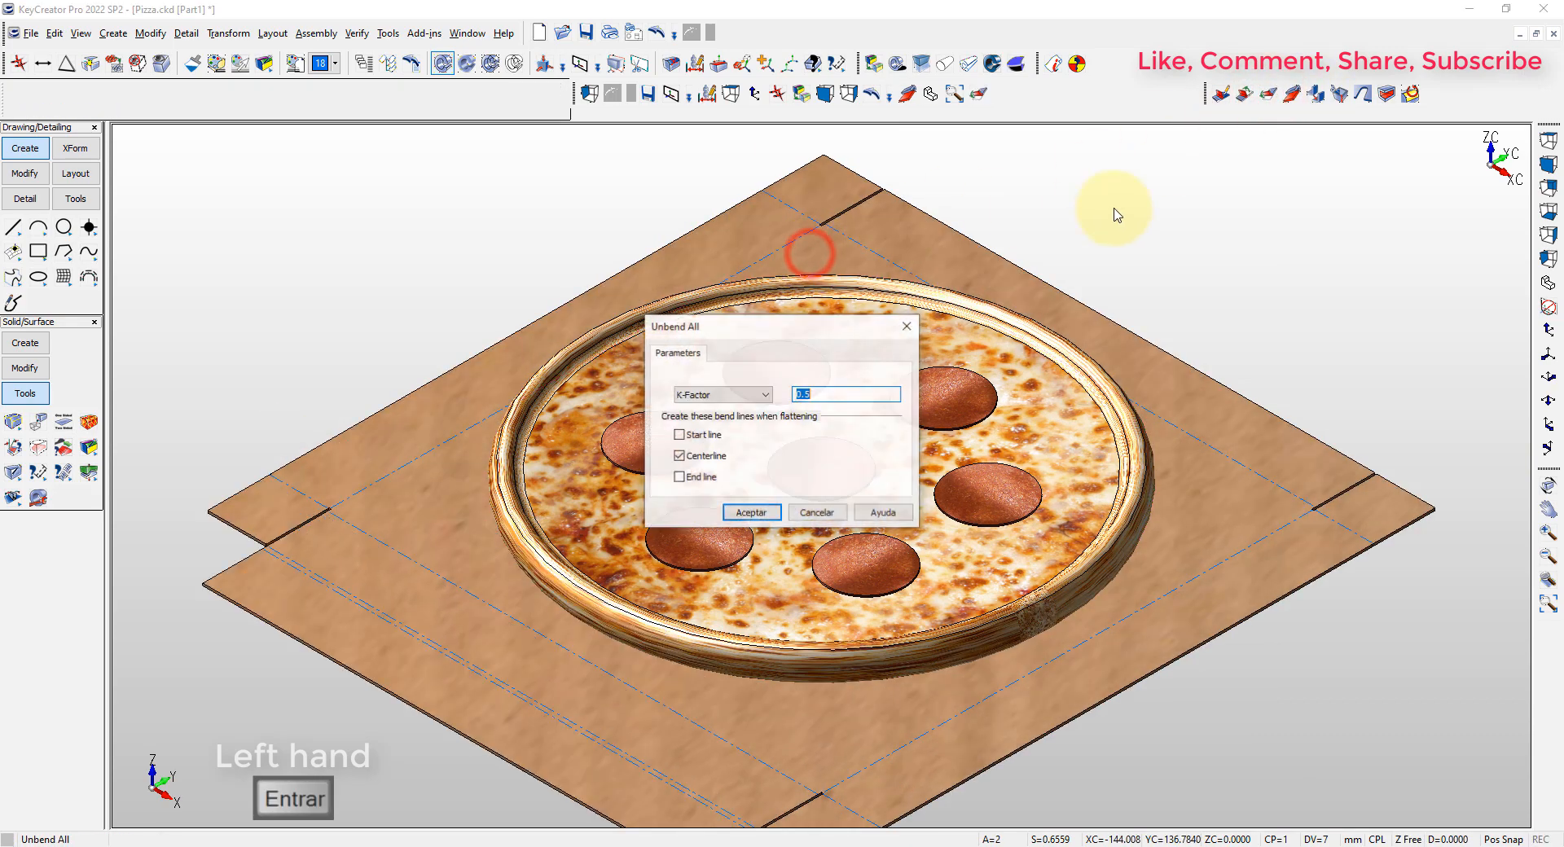
key(Escape)
key(alt+a)
key(Escape)
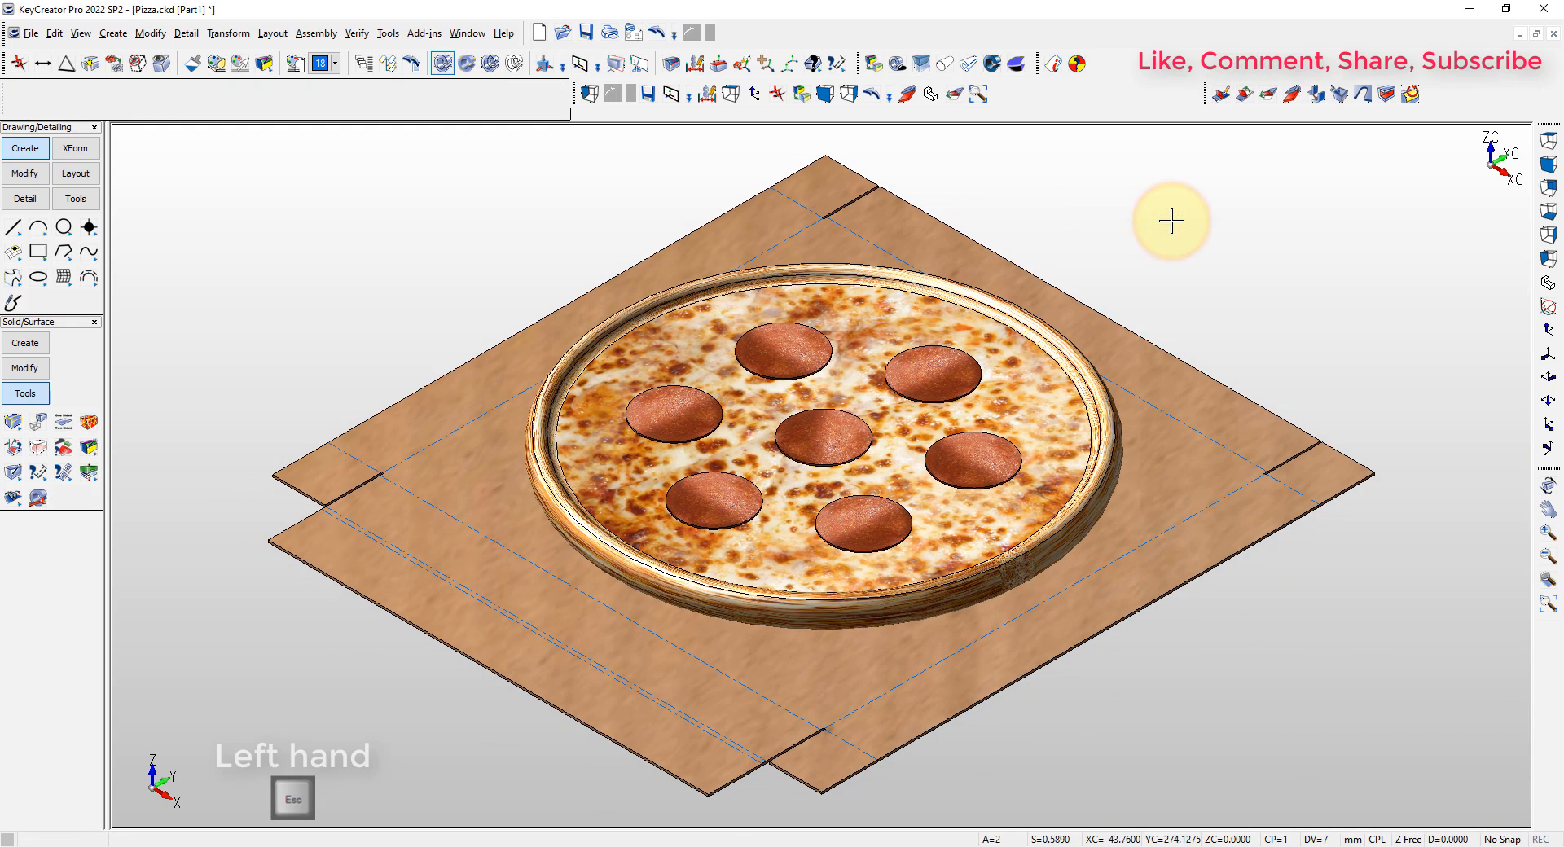
key(ctrl+z)
key(ctrl+z)
key(ctrl+z)
key(ctrl+z)
key(ctrl+z)
key(alt+a)
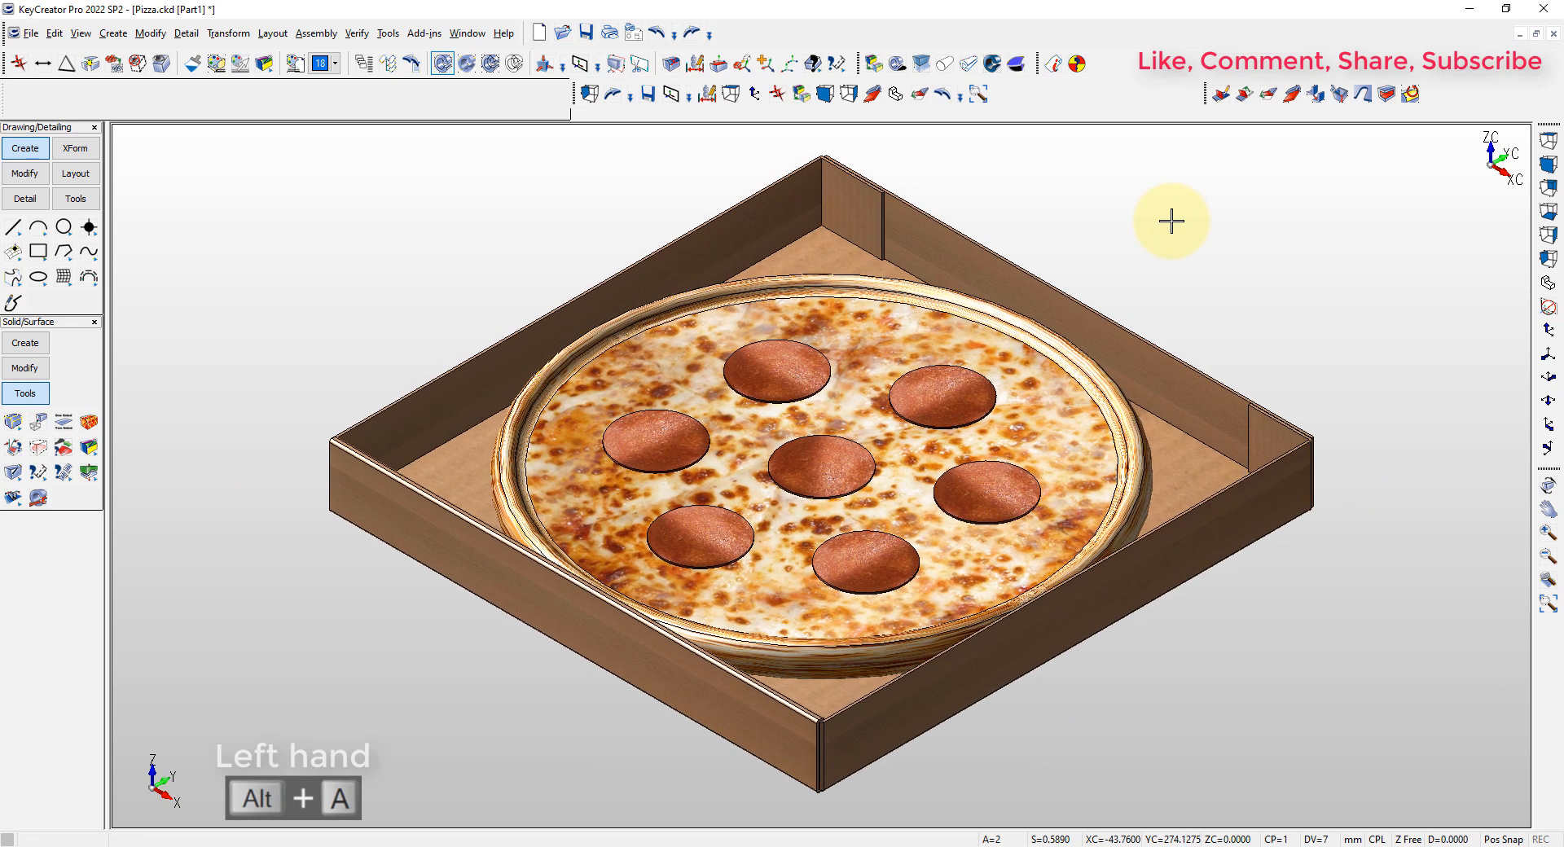
Create a 38.4 mm long, full-width flange with a 90° bend and 0.01 radius along the upper edge of the back-right box wall
click(1181, 223)
click(1291, 96)
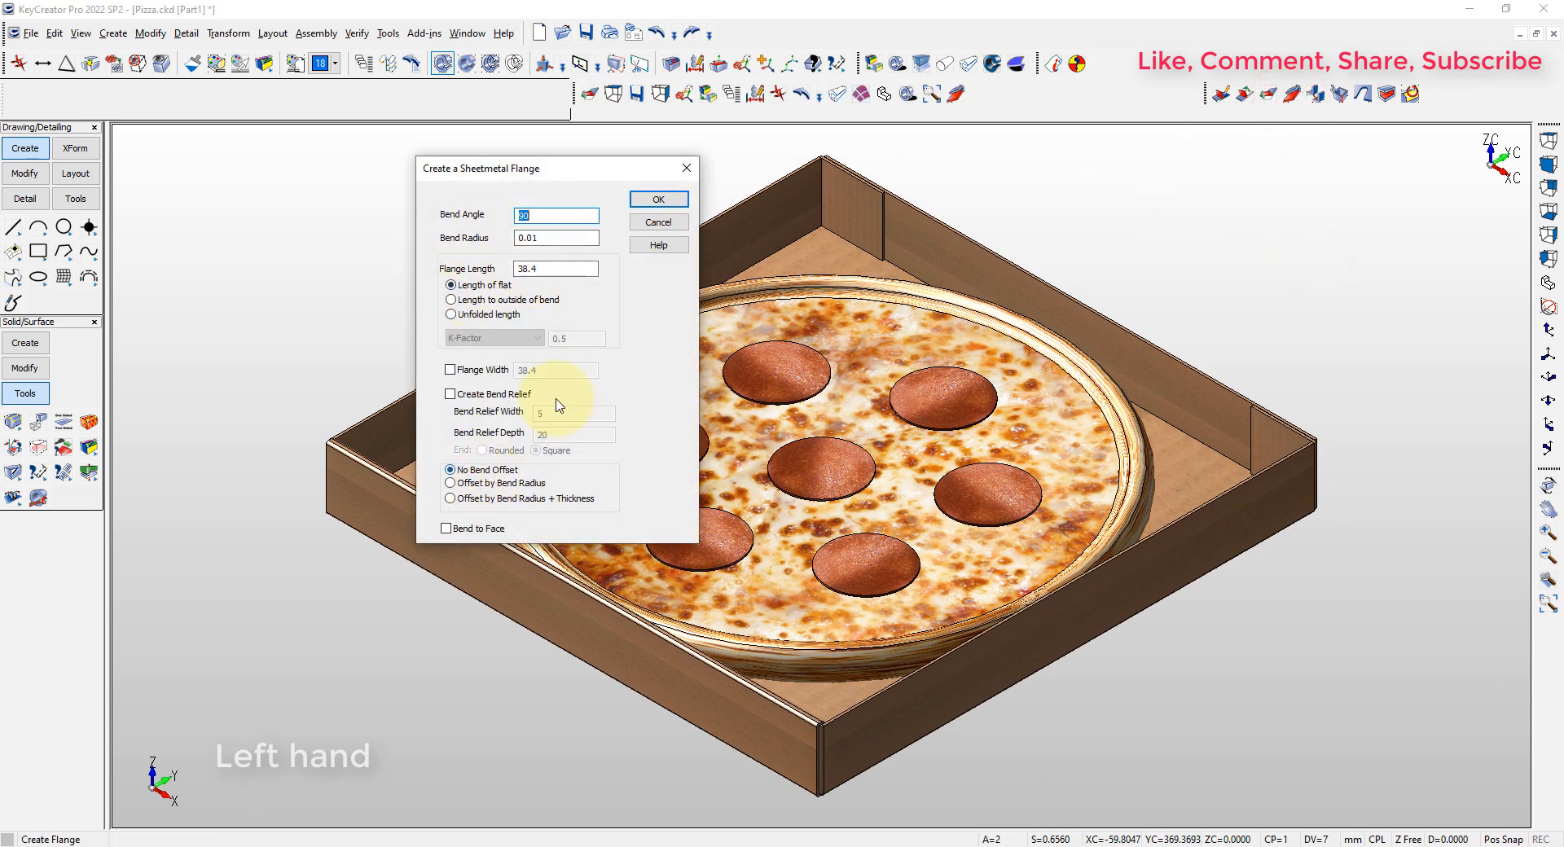
click(673, 199)
click(959, 237)
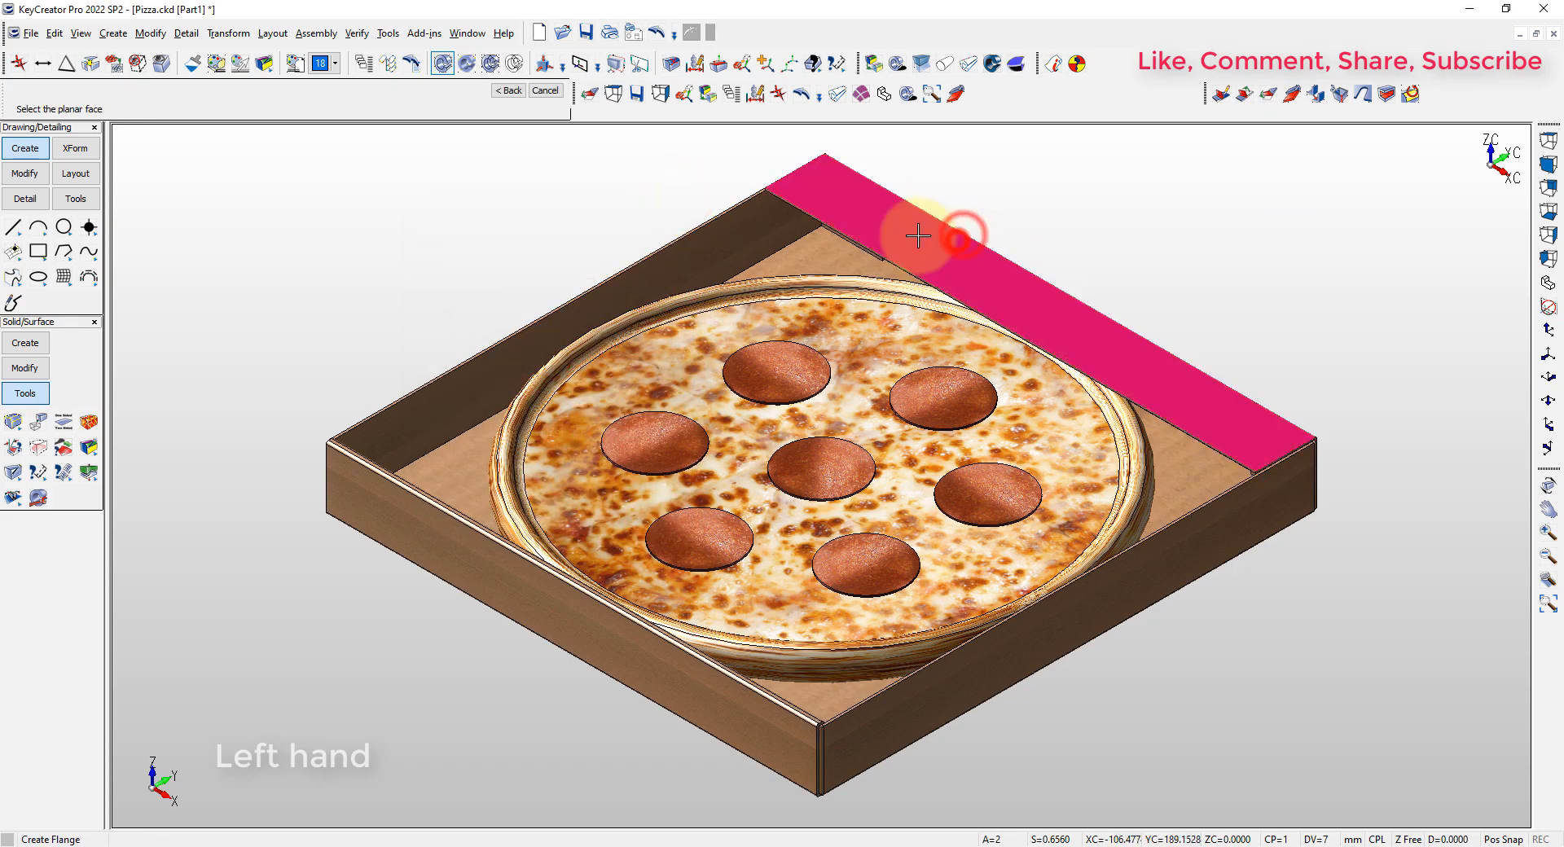
key(Escape)
Start a dimension-driven edit and dimension the distance between the new flange's free edge and the opposite front-left wall
key(ctrl+d)
click(797, 198)
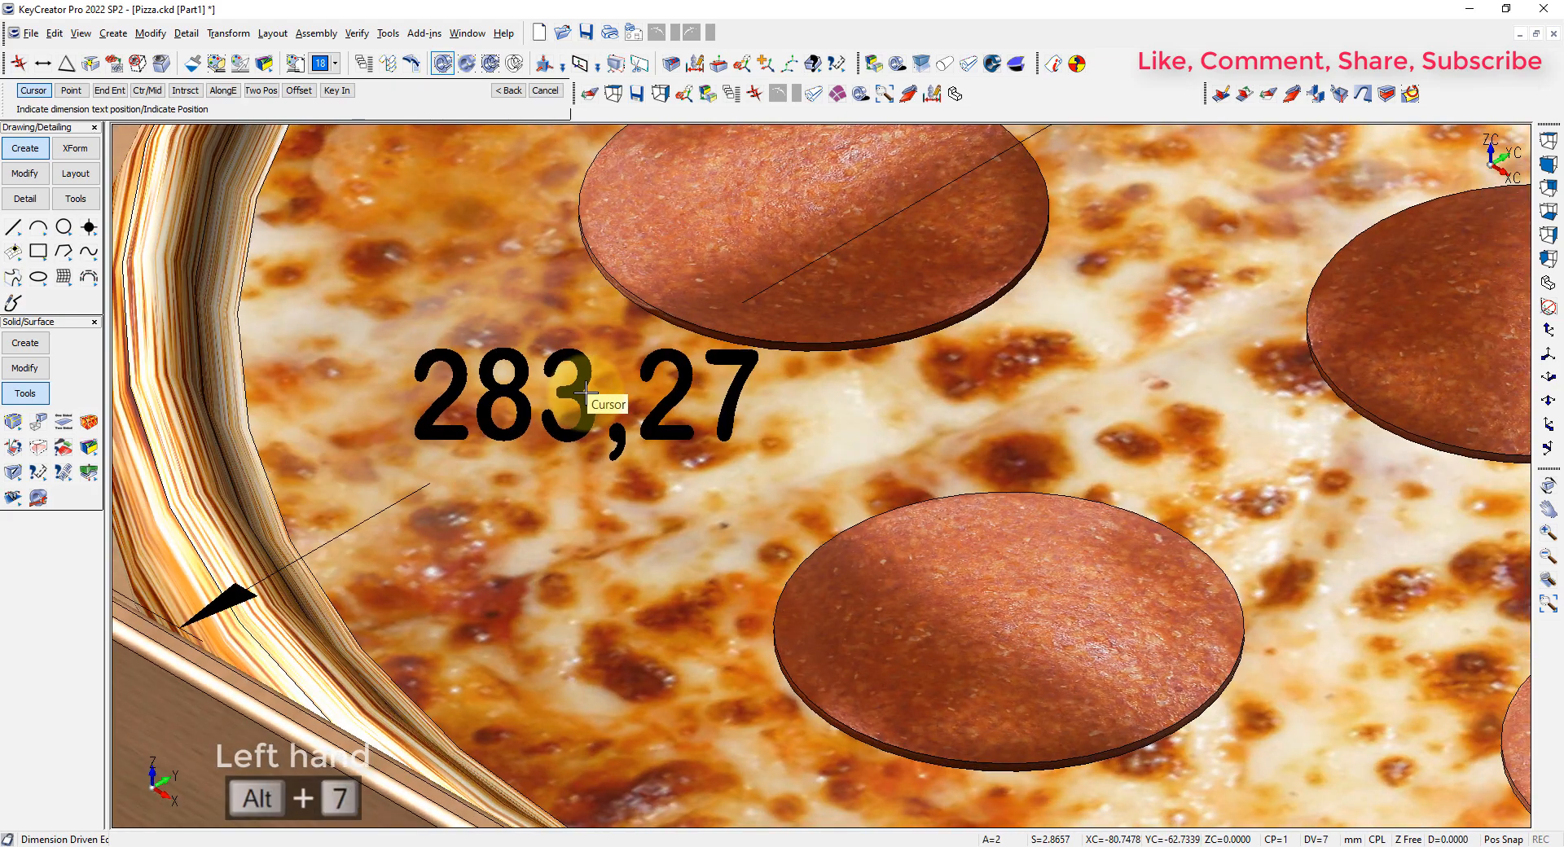
key(alt+a)
click(505, 278)
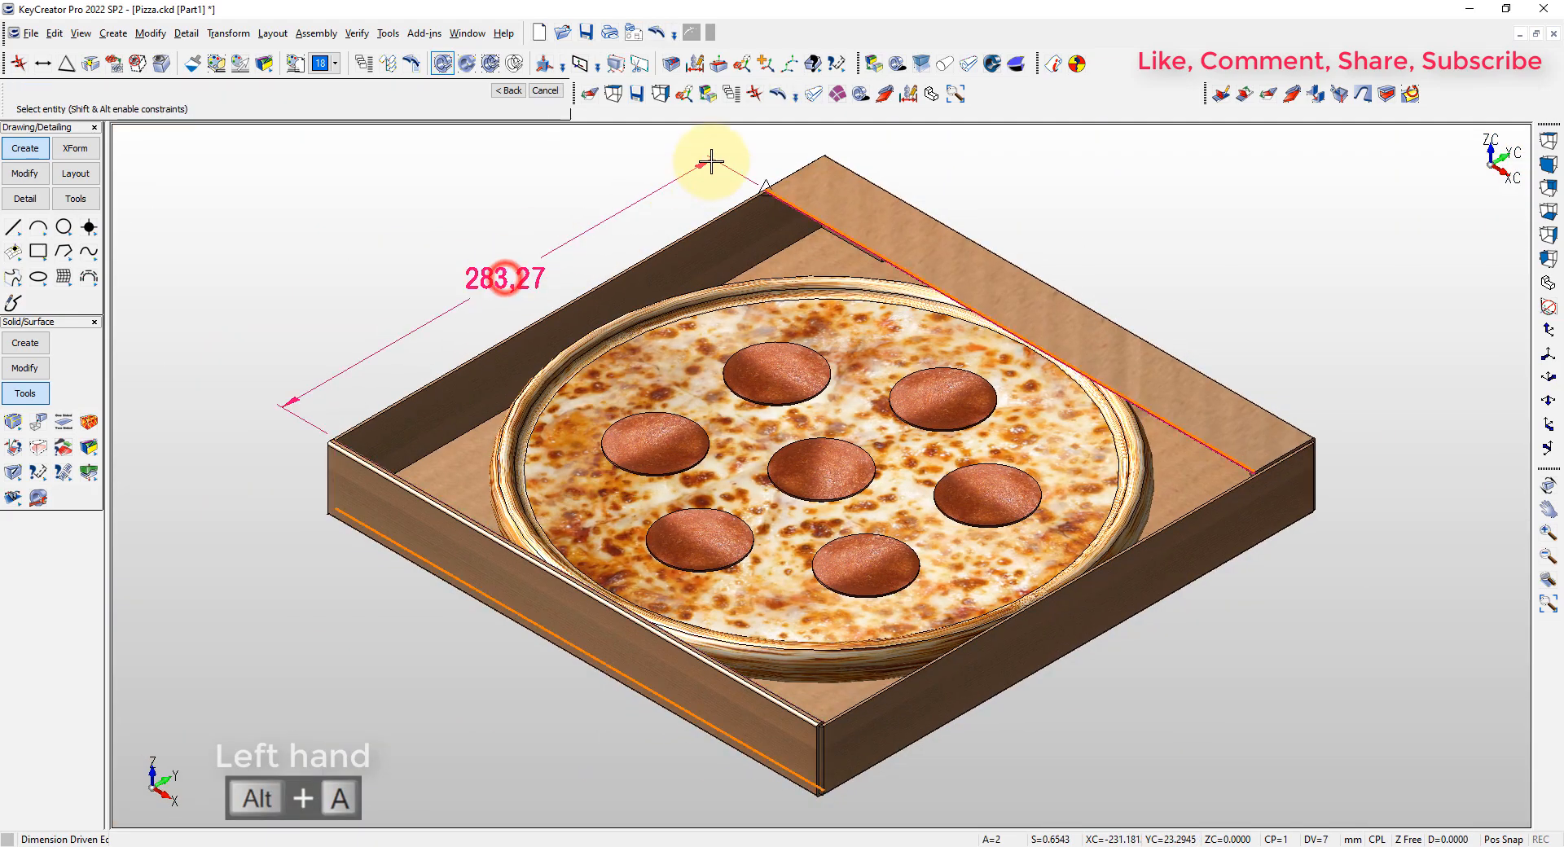
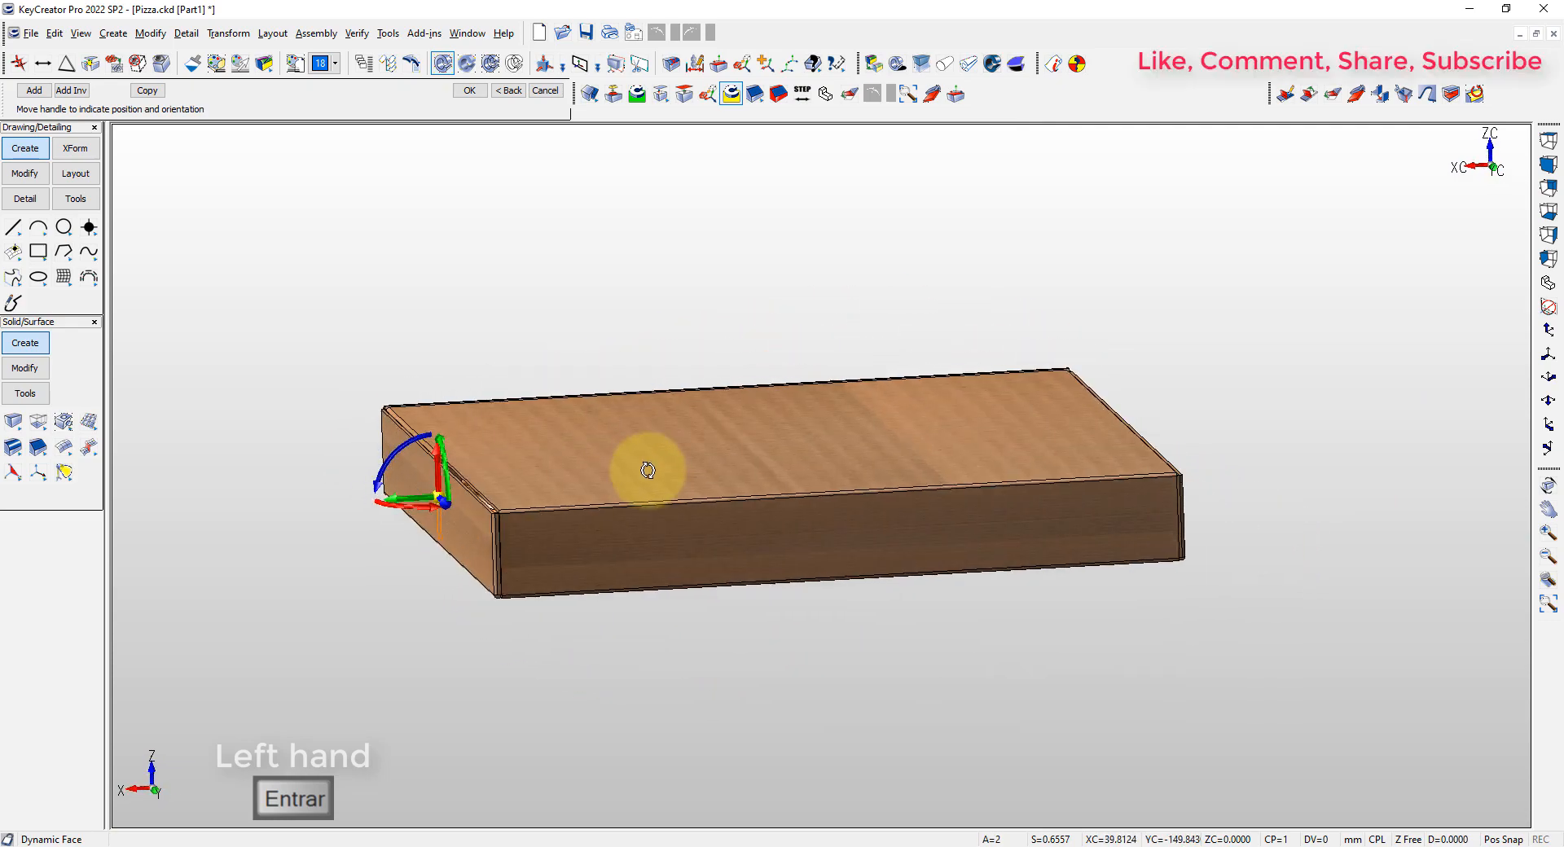
Offset the end face of the downturned lid flange until it reaches the adjacent corner of the box
scroll(499, 513, up, 6)
drag(394, 437, 674, 544)
scroll(674, 544, up, 1)
middle_drag(673, 544, 766, 545)
scroll(981, 530, up, 7)
middle_drag(1087, 690, 983, 596)
drag(1013, 693, 1073, 391)
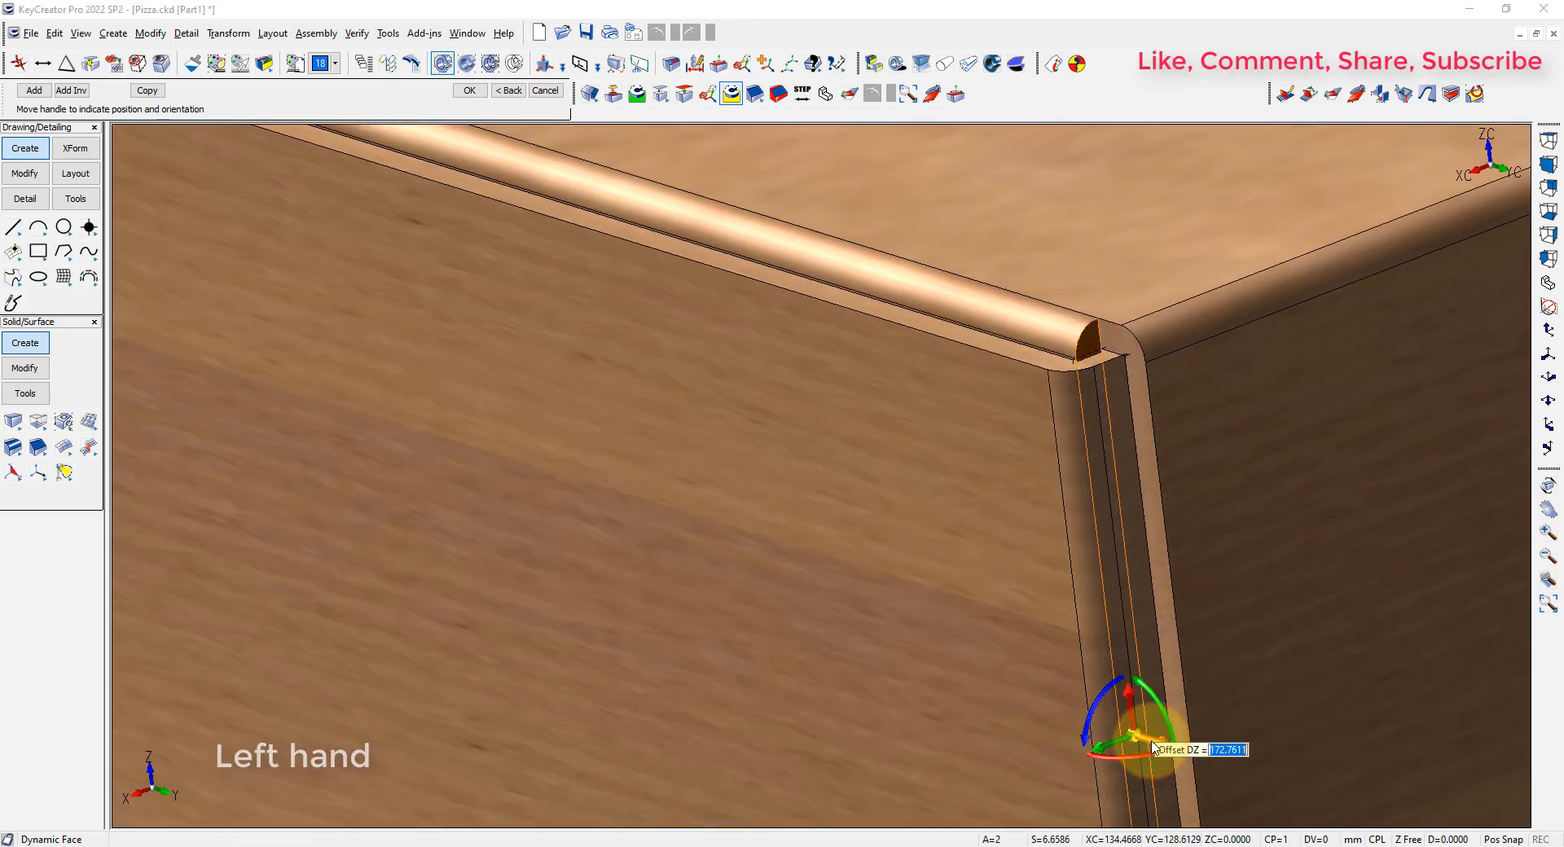
key(Return)
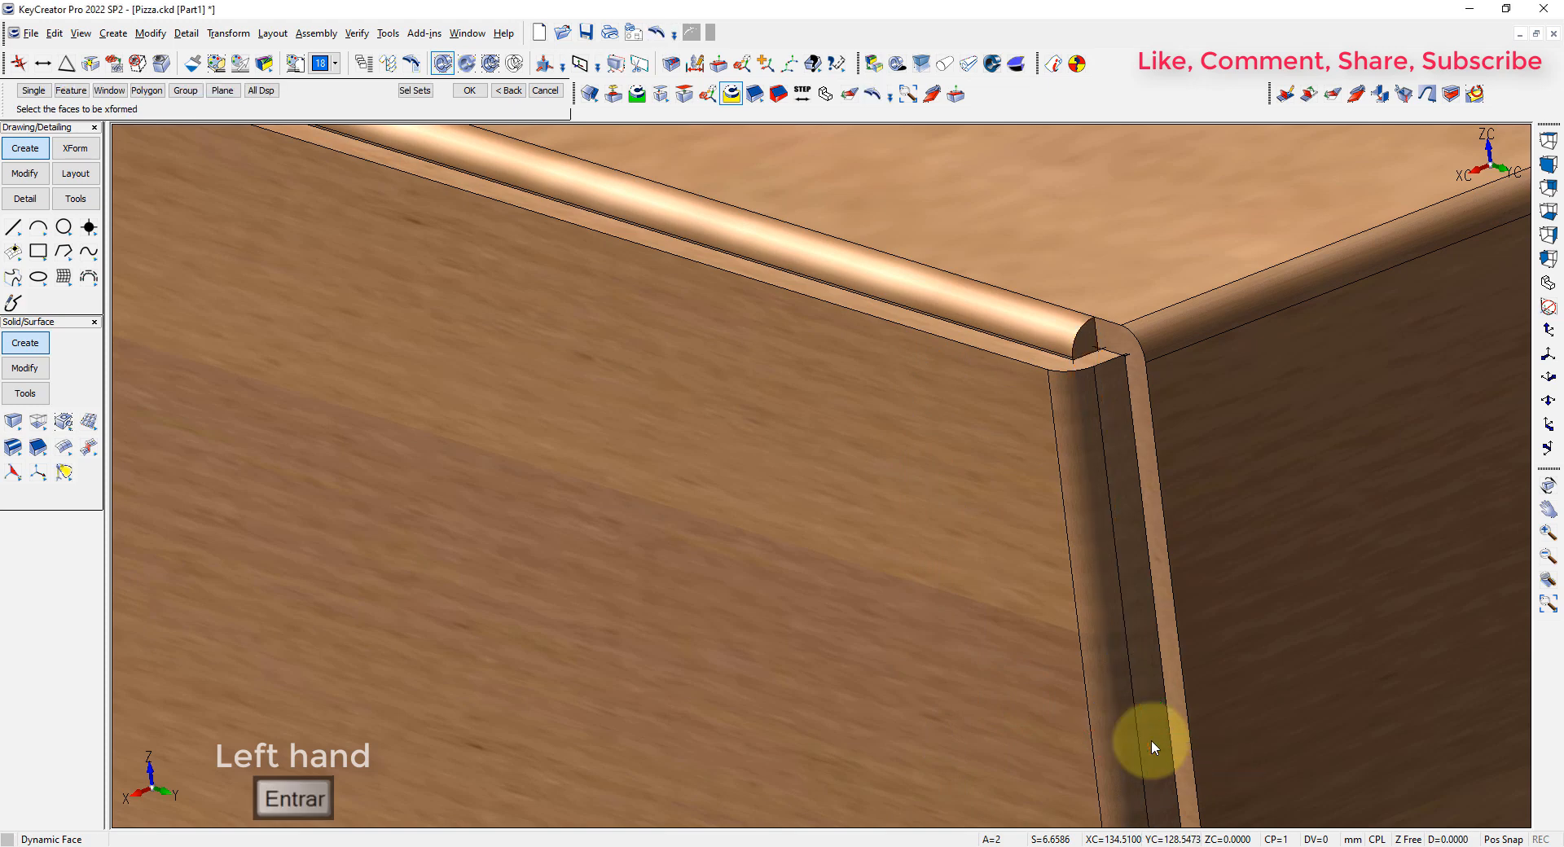
Create a flange on the lid's remaining side edge, folding down inside the dark side wall
scroll(742, 600, down, 20)
middle_drag(558, 604, 984, 111)
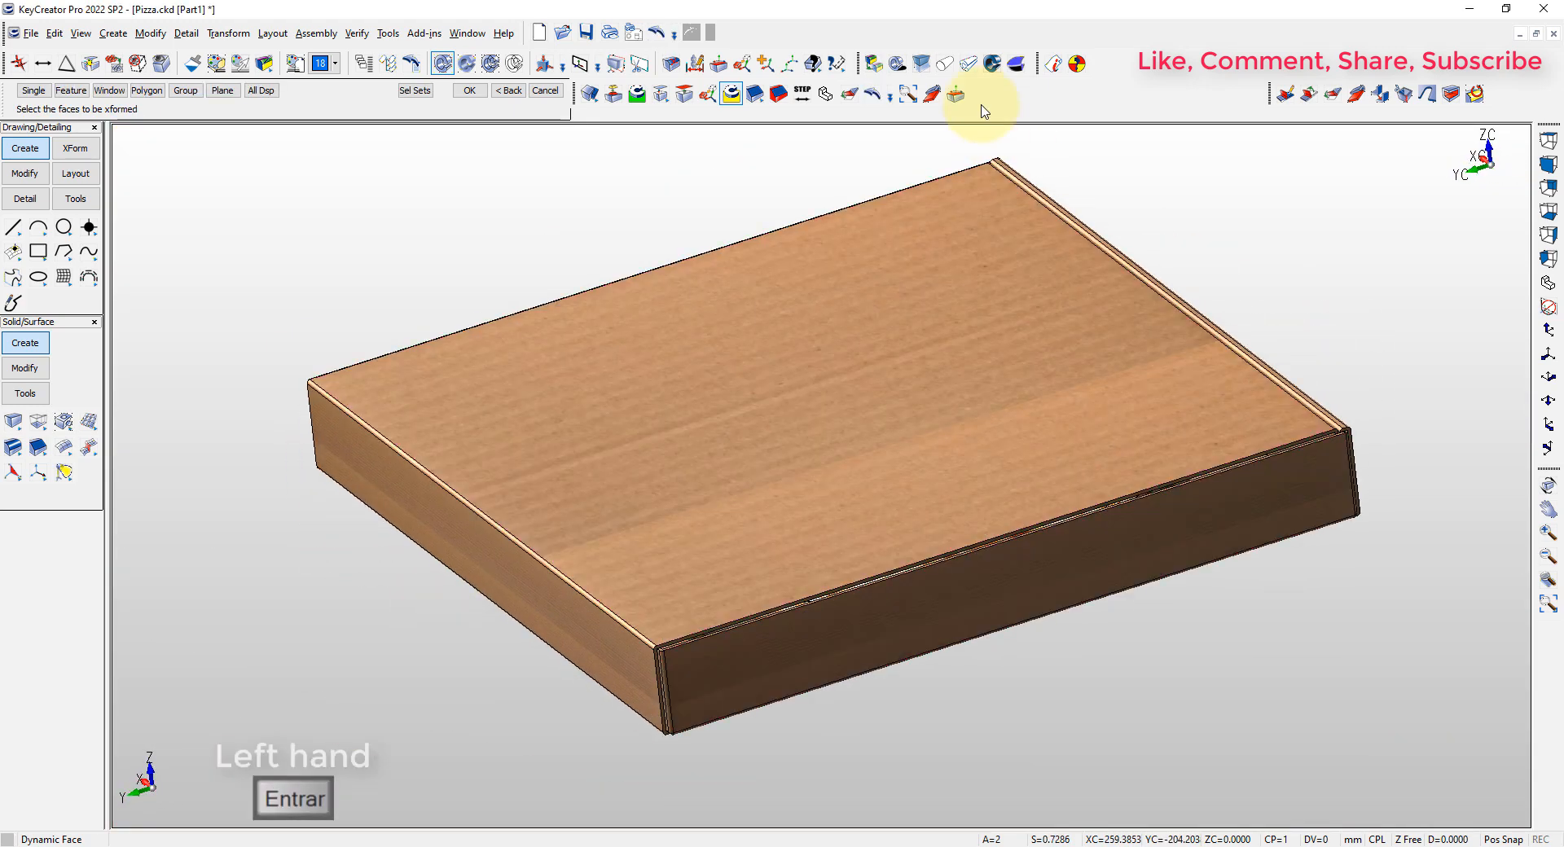
click(929, 98)
click(535, 224)
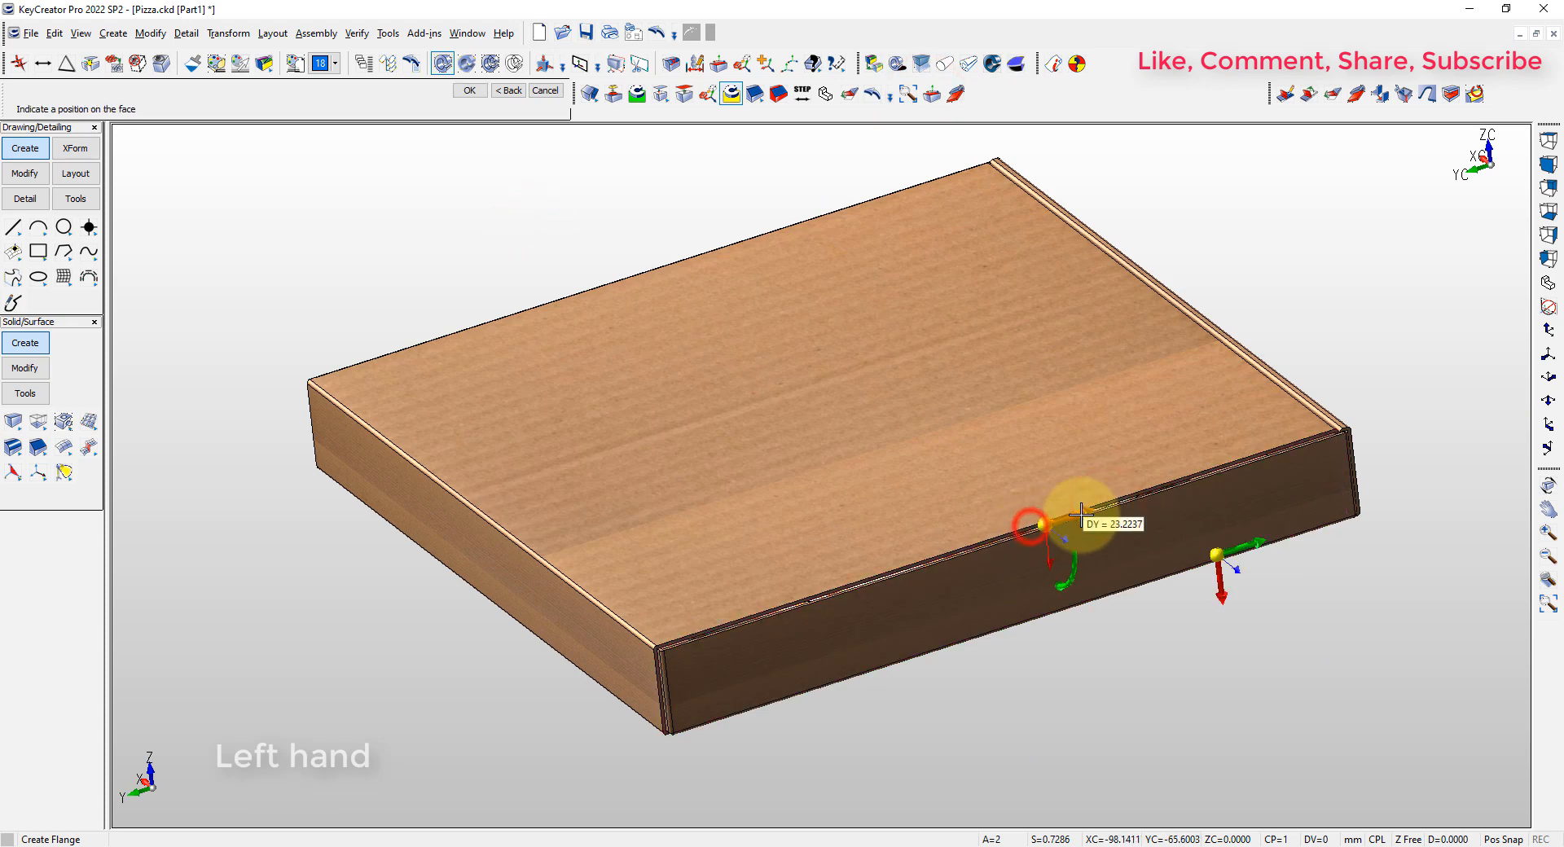
key(Return)
scroll(1002, 569, up, 5)
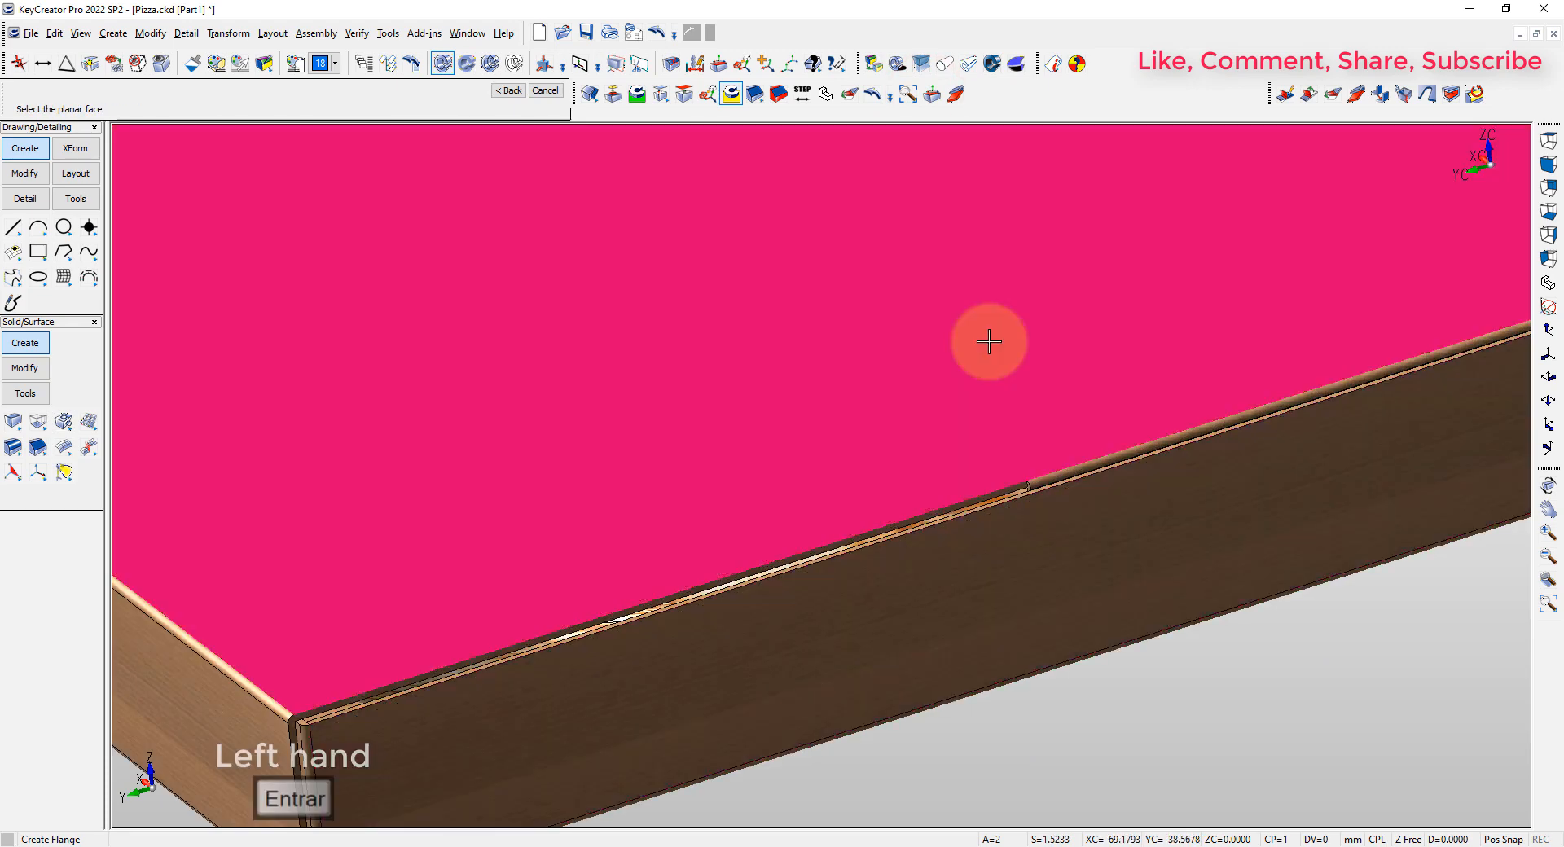
key(Escape)
Offset the new side flange's end face by about 163.76 mm so it reaches the corner of the box
click(931, 94)
click(1034, 518)
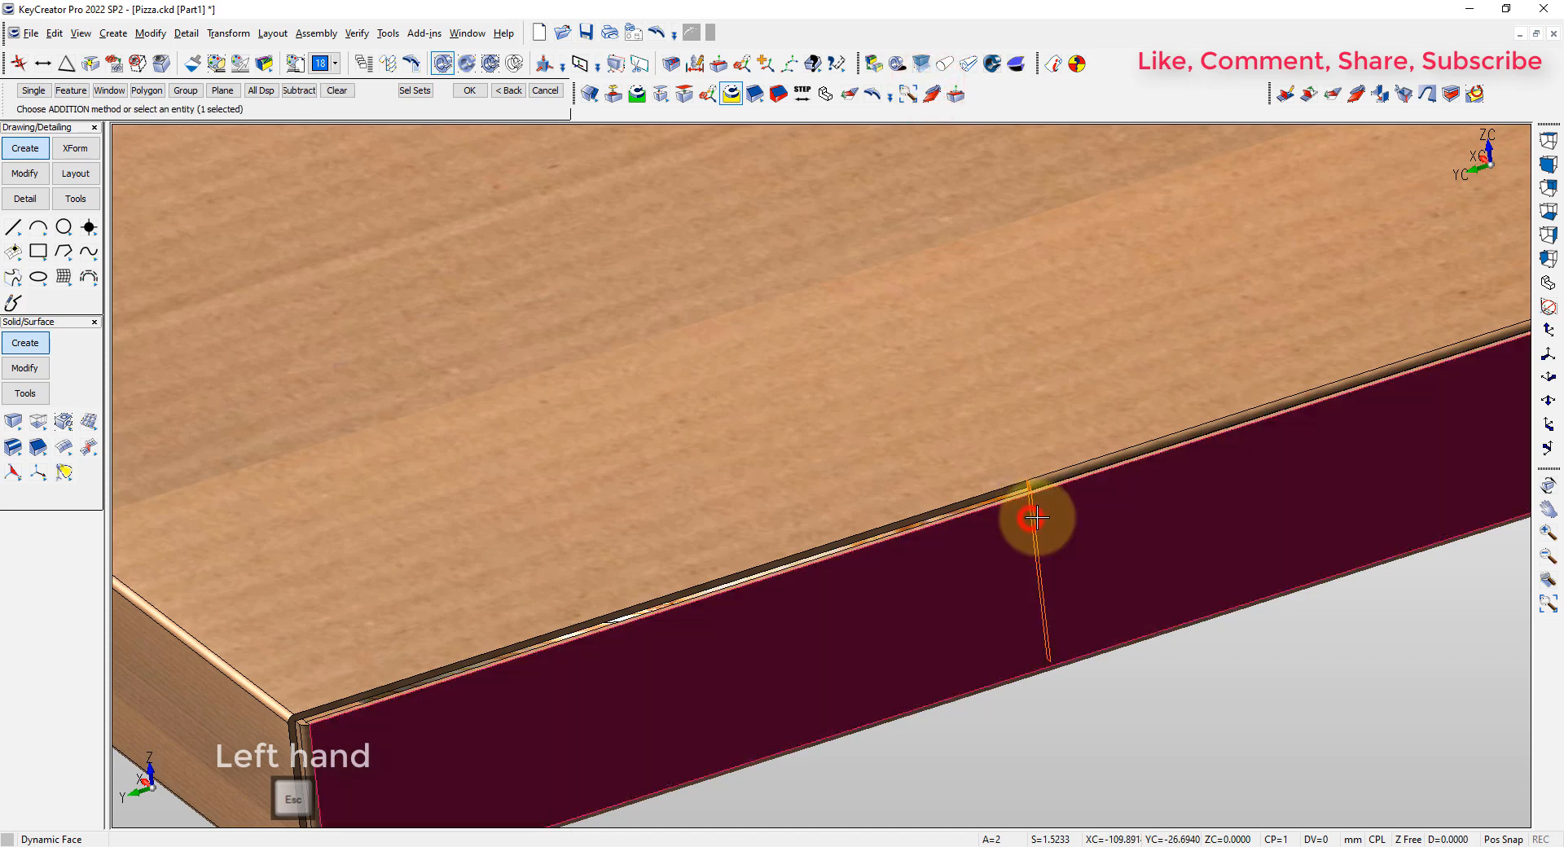
key(Return)
middle_drag(673, 641, 883, 638)
scroll(883, 639, up, 3)
drag(1347, 383, 544, 599)
scroll(544, 599, up, 6)
middle_drag(719, 677, 841, 388)
scroll(844, 392, up, 2)
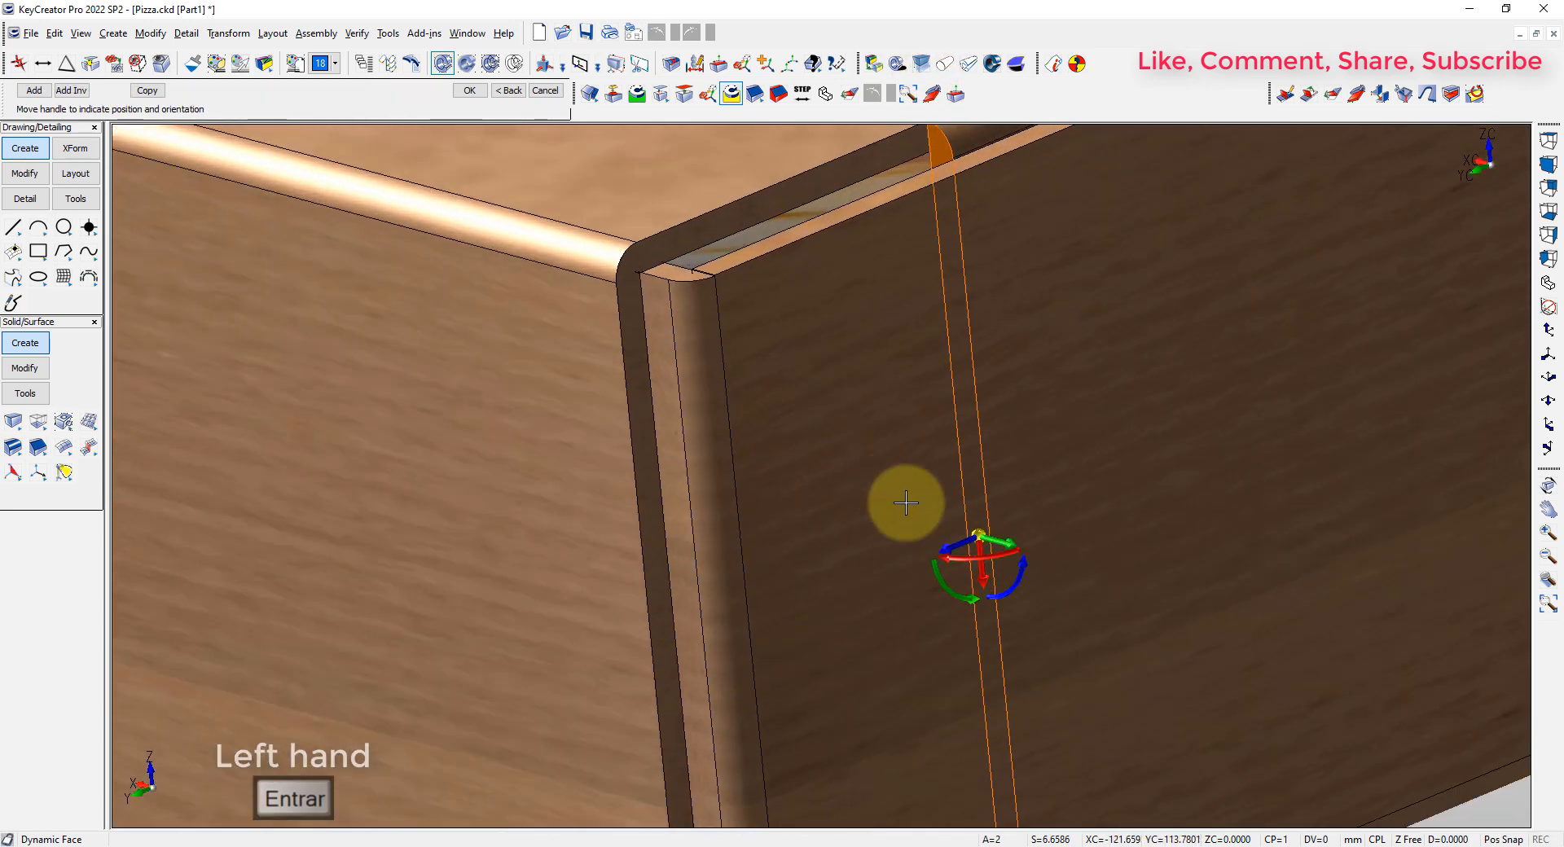
drag(906, 503, 721, 272)
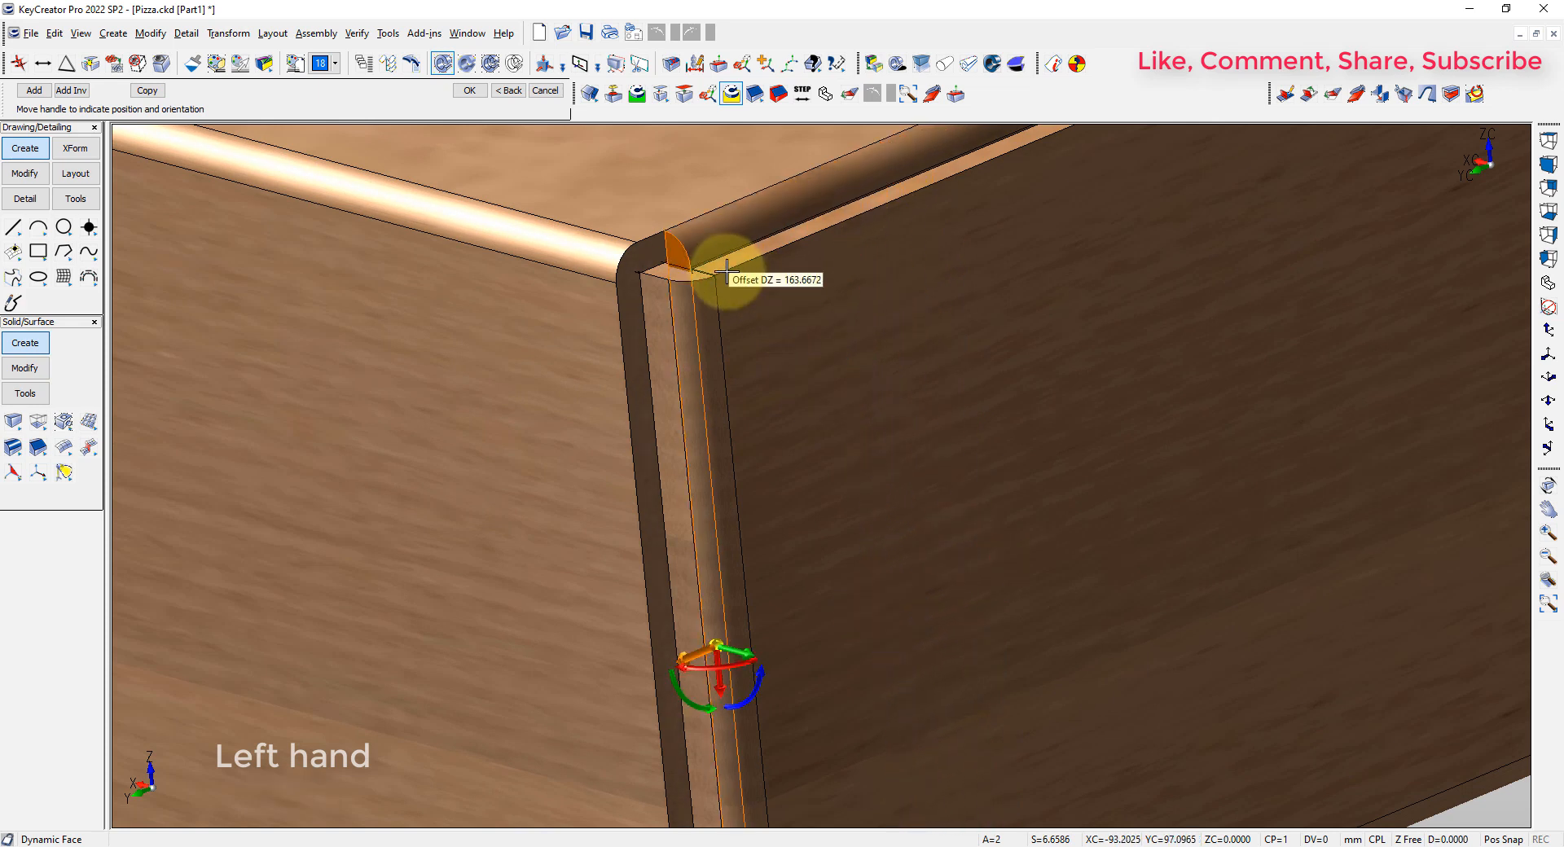
right_click(688, 653)
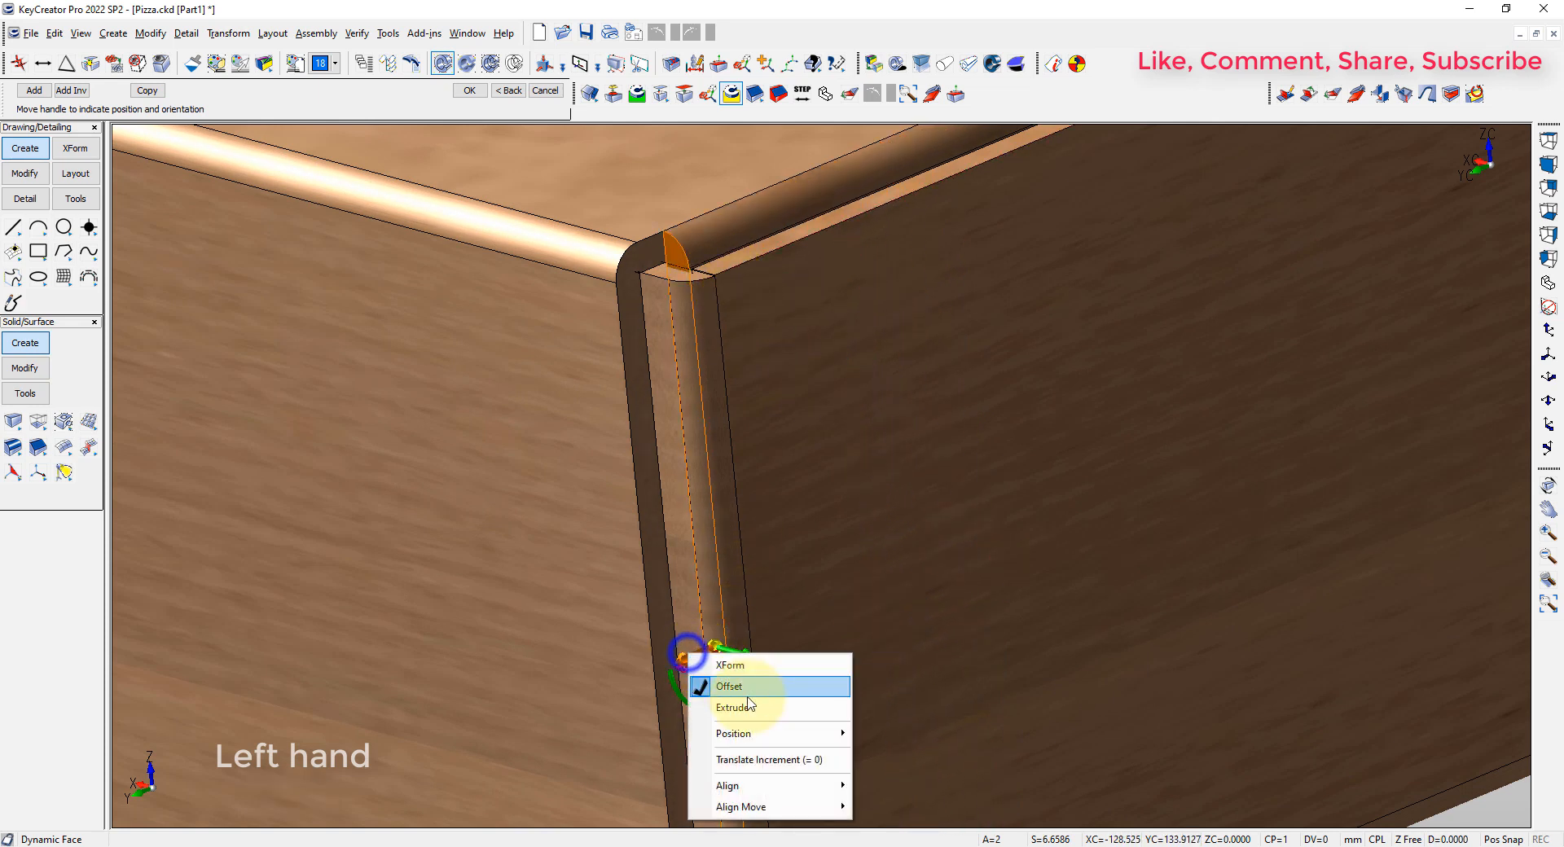
key(Escape)
key(End)
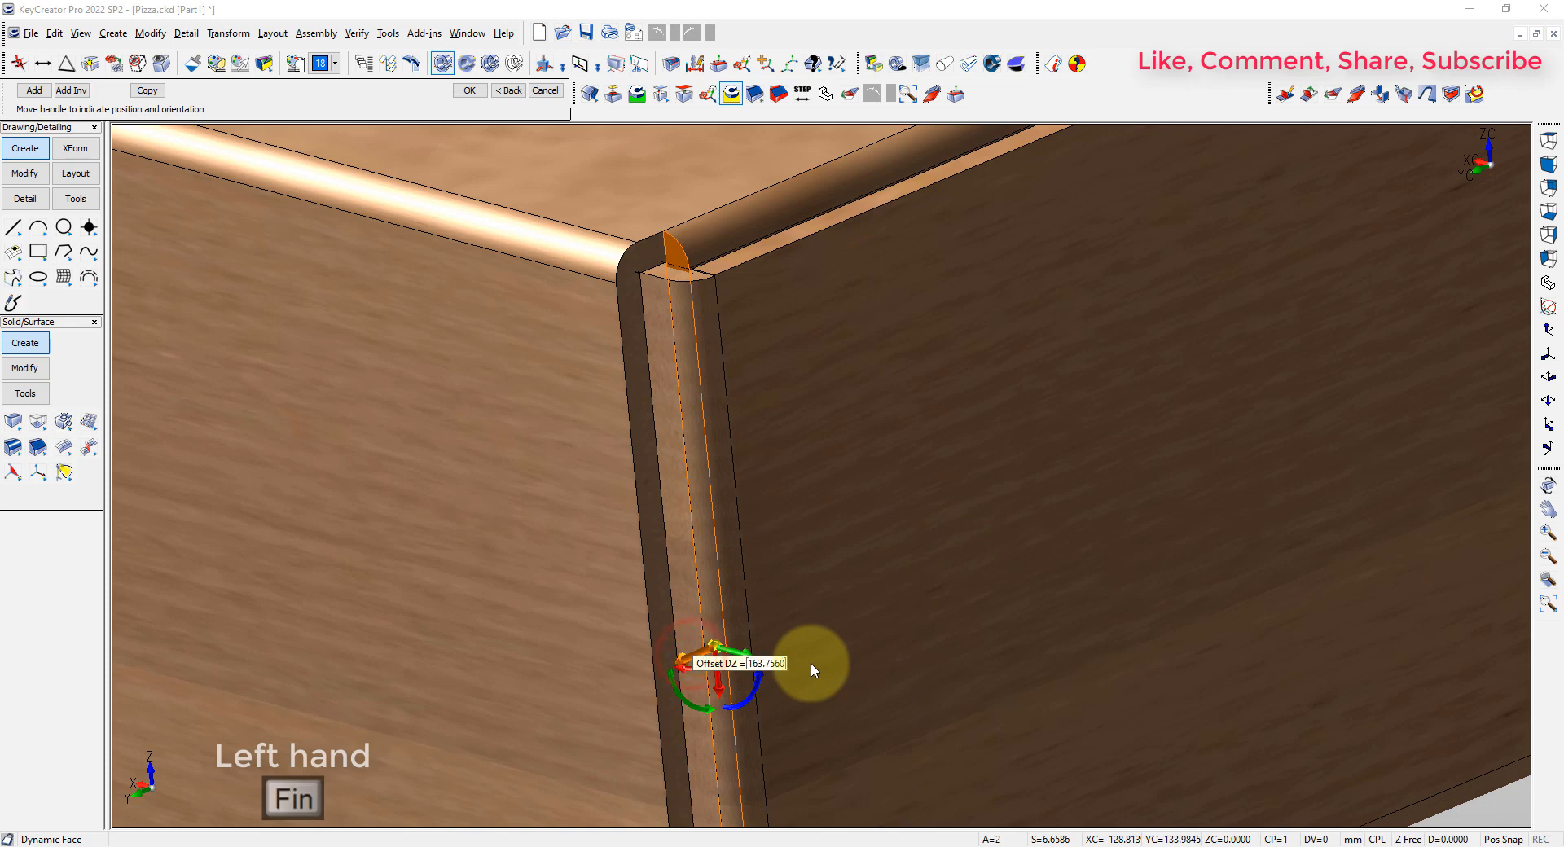
key(Return)
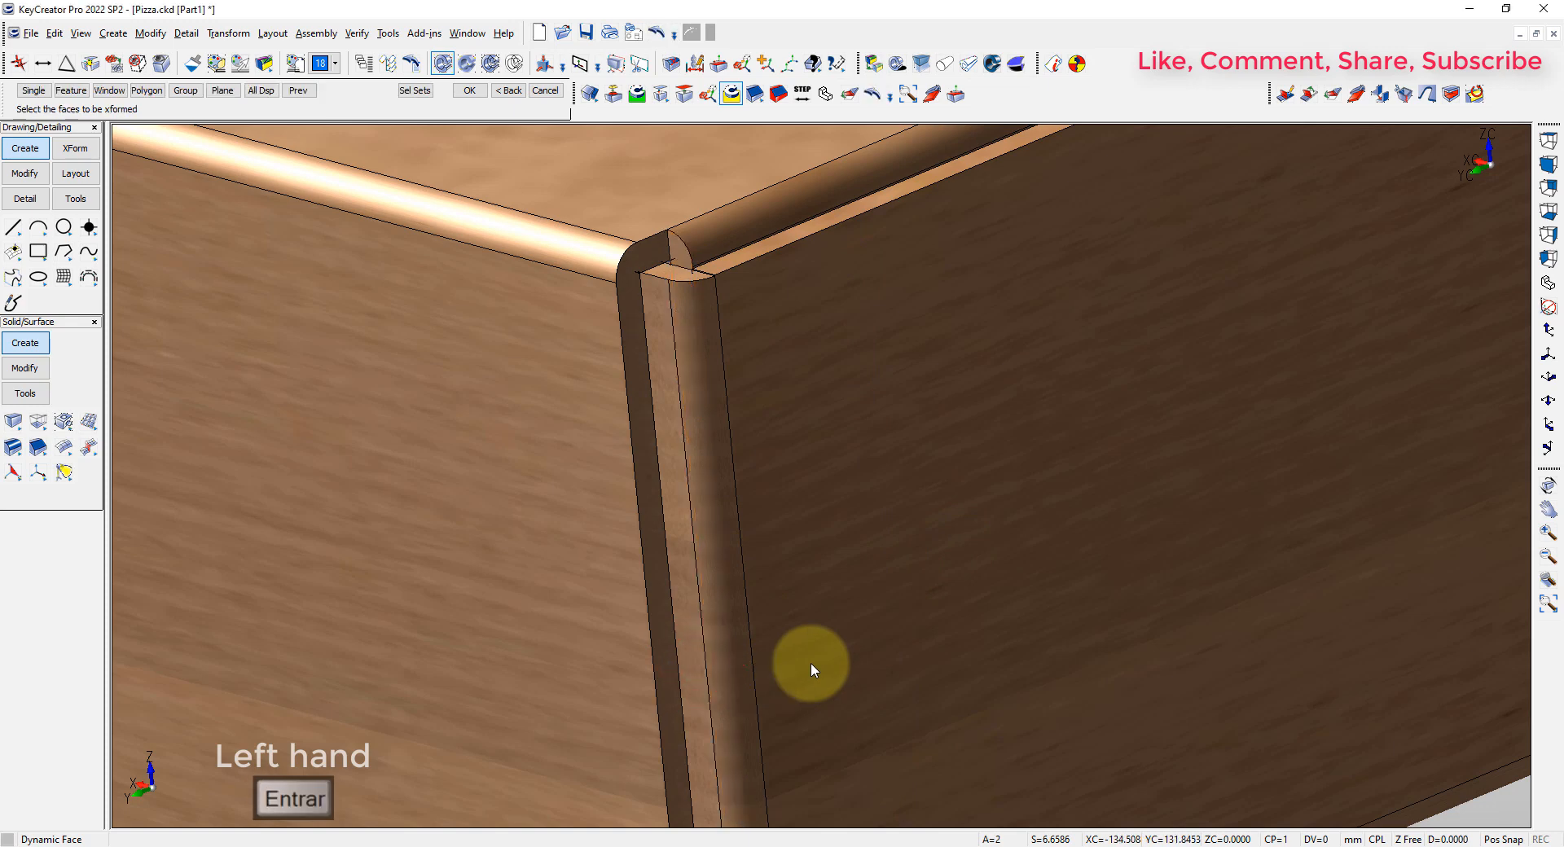
key(alt+7)
key(alt+a)
key(Escape)
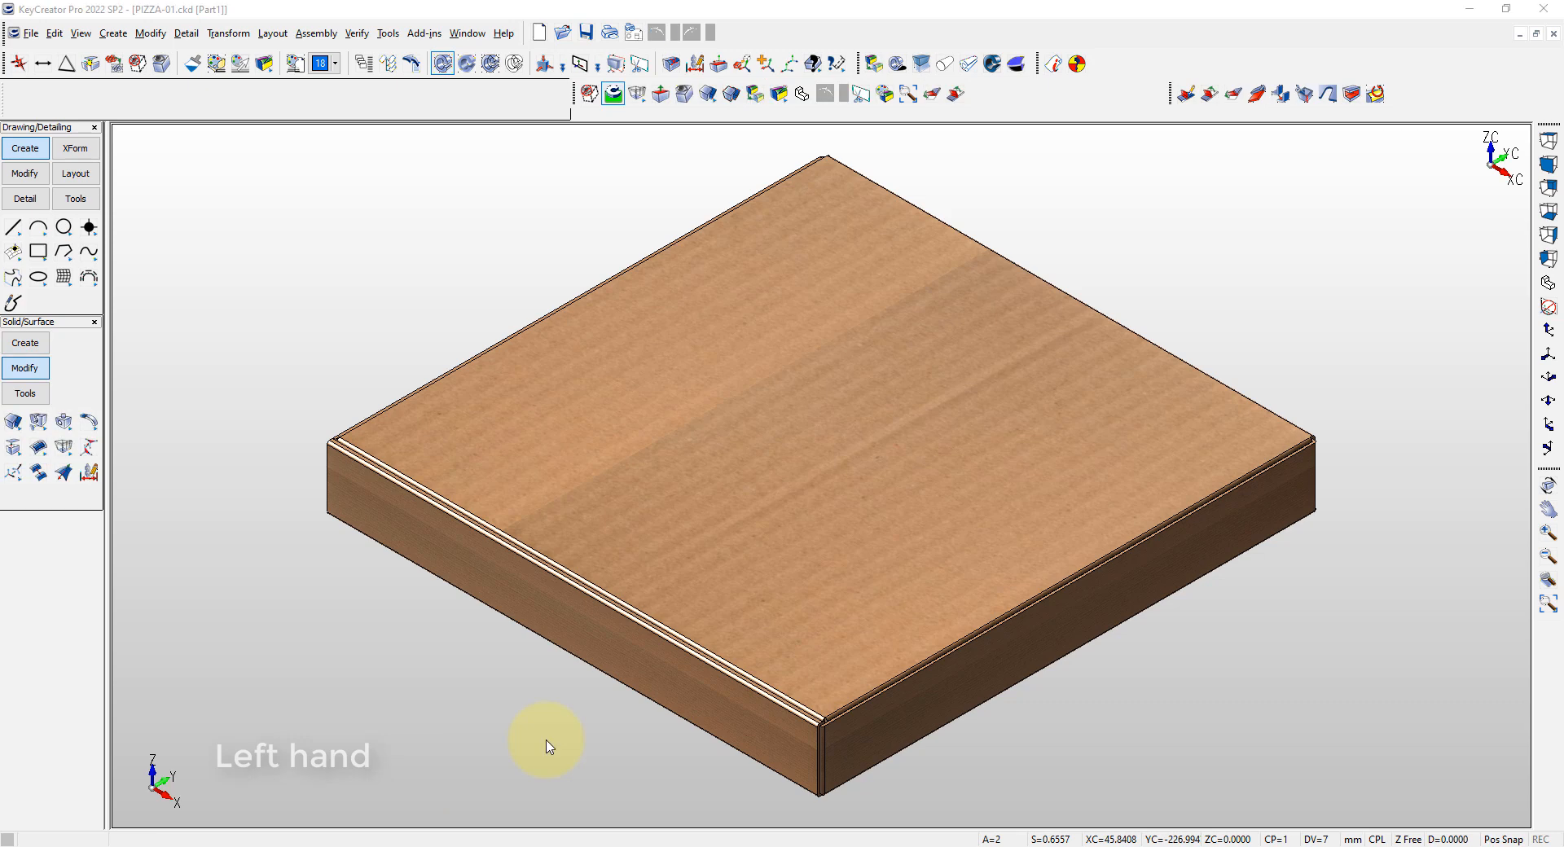
Set the transparency of the cardboard box solid to 50
click(546, 740)
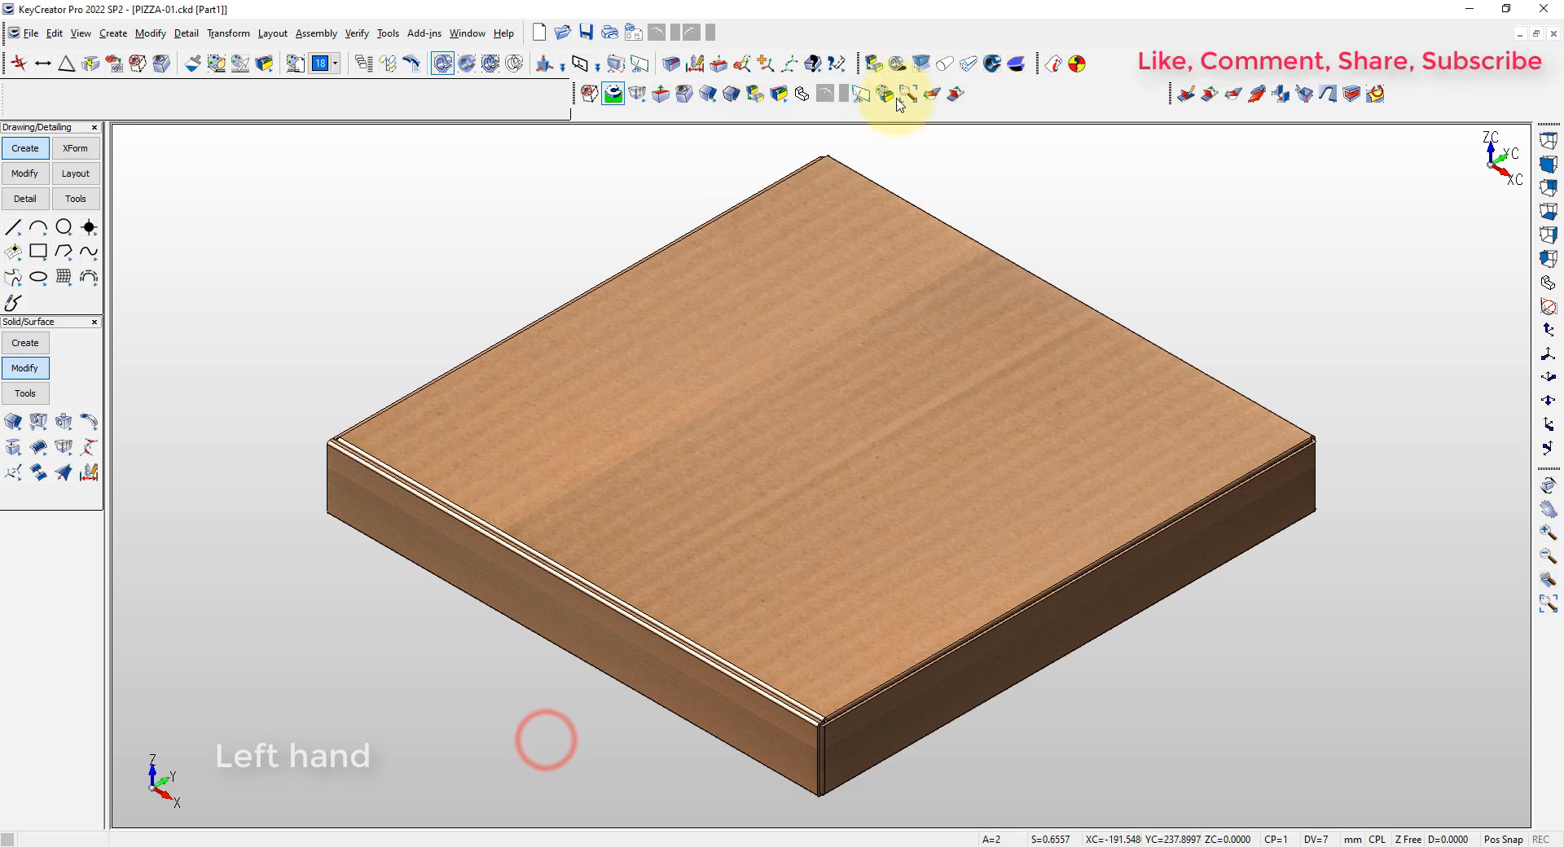
click(876, 64)
text(50)
key(Return)
click(824, 393)
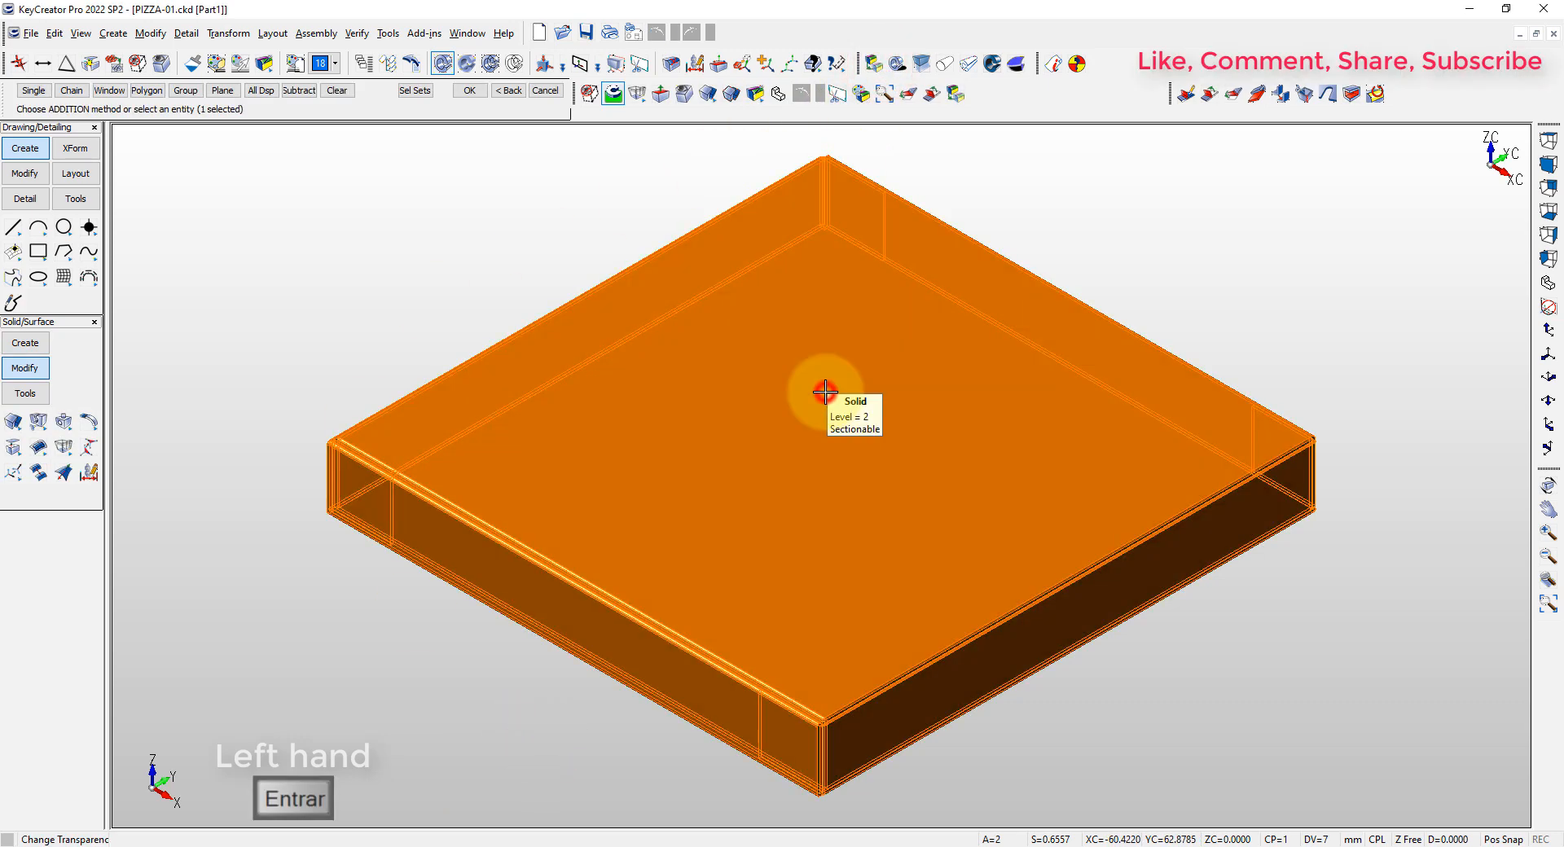
key(Return)
key(Escape)
Hide the PIZZA level in the level tree so only the EMPAQUE level is displayed
click(297, 290)
click(138, 818)
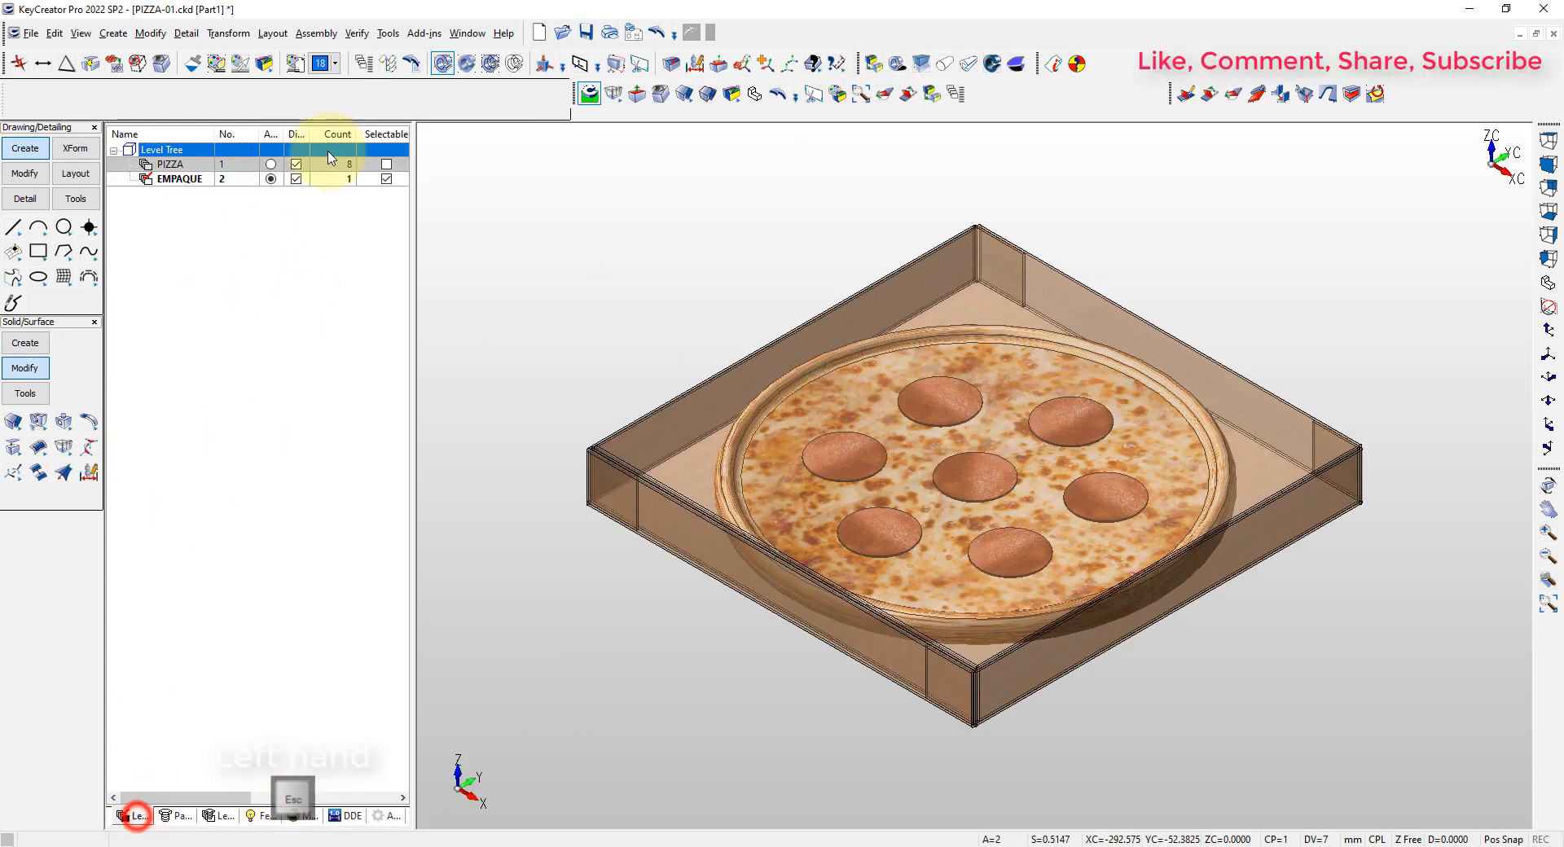
click(298, 165)
click(476, 195)
key(Escape)
Chamfer the four short lower corner edges of the inner flanges at both ends of the front wall with a length of 20 mm
scroll(683, 722, up, 8)
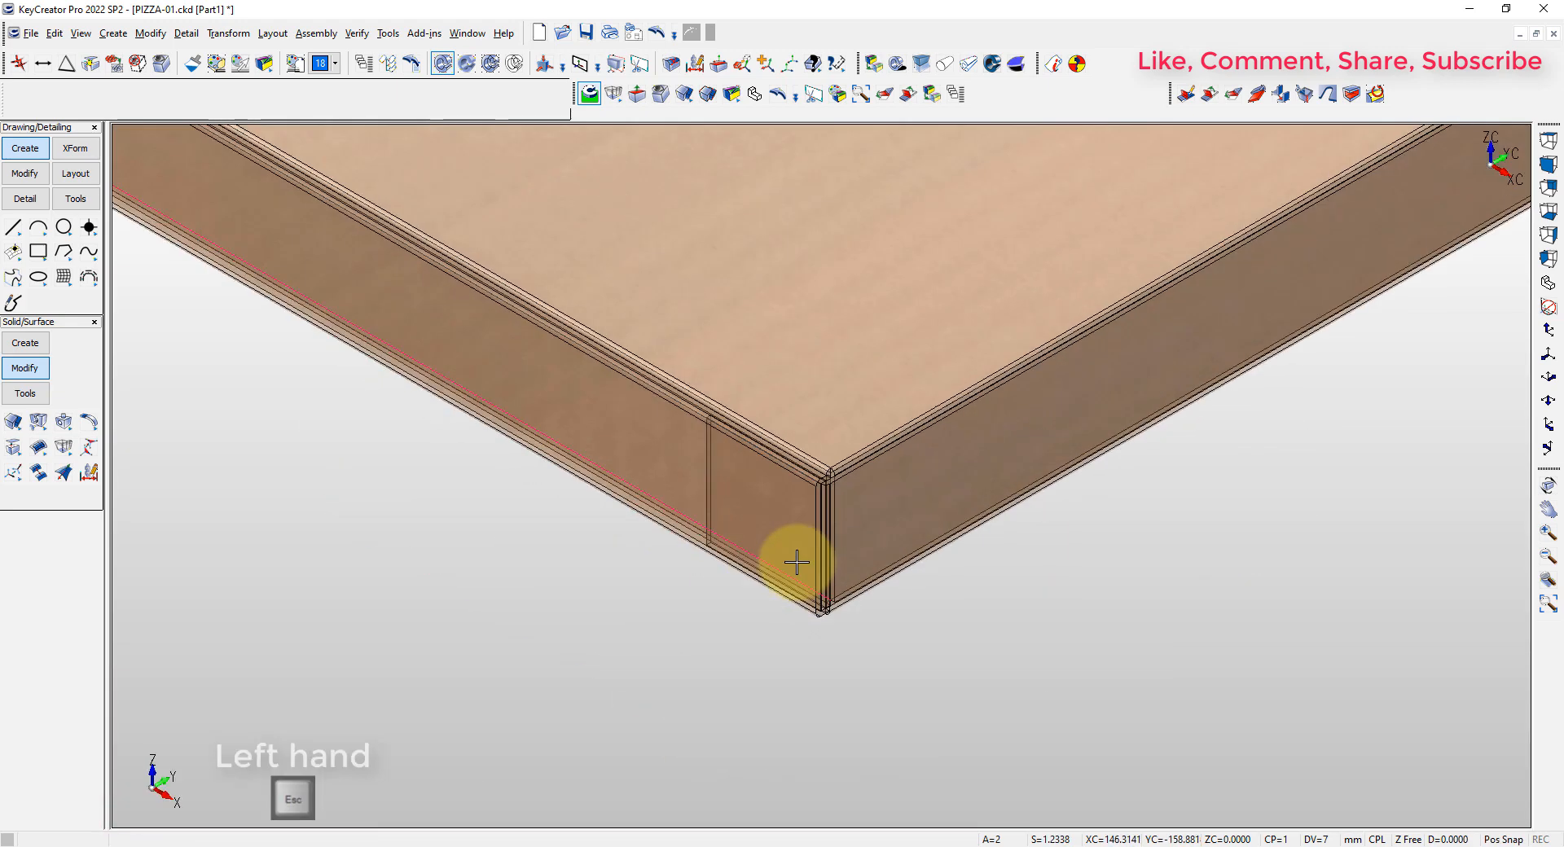
click(19, 343)
click(39, 448)
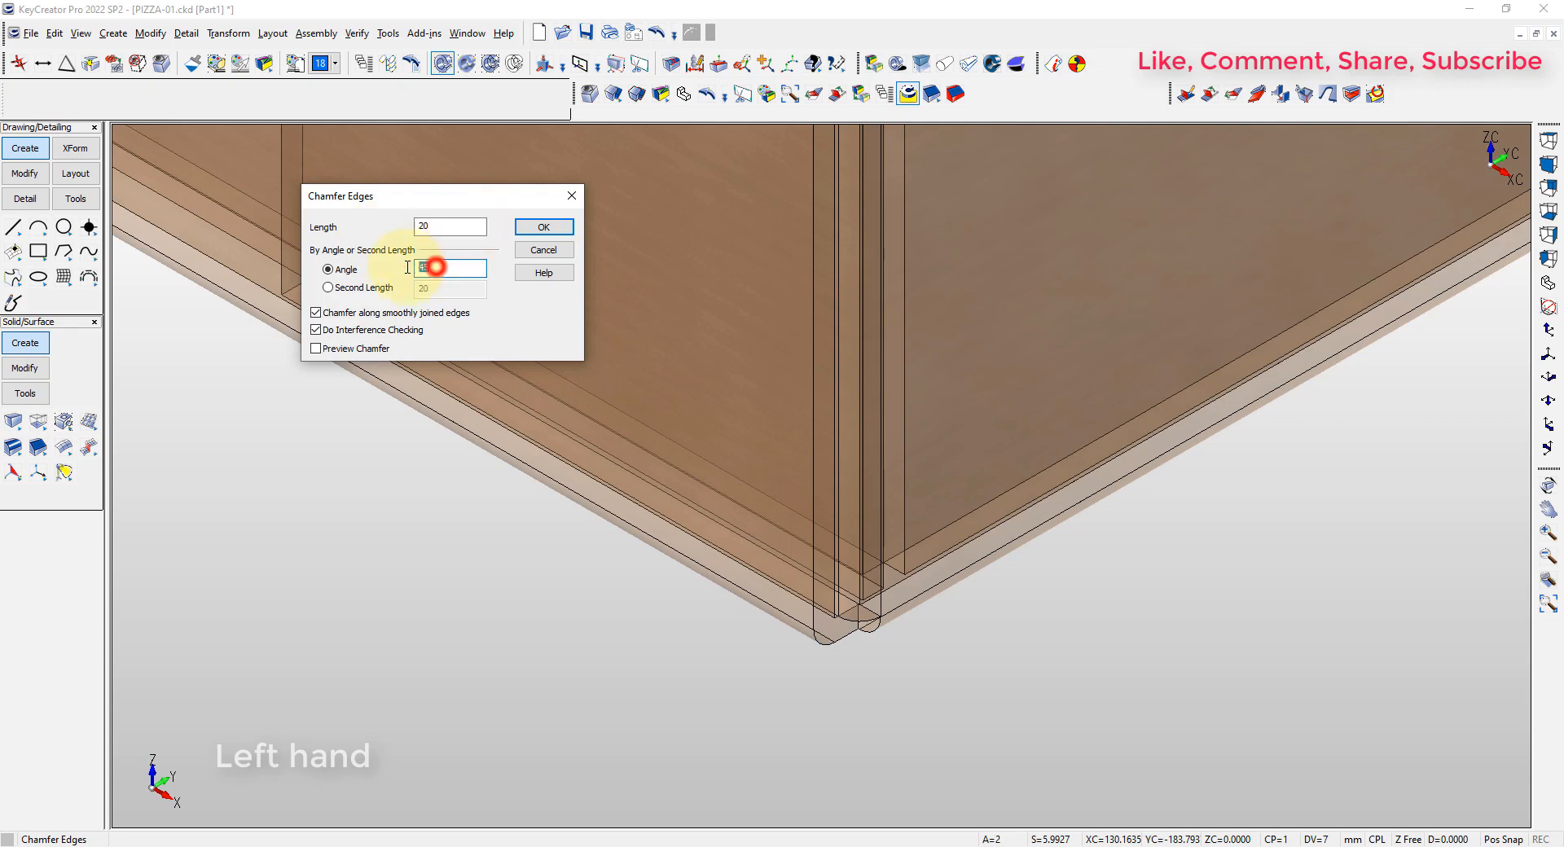
click(543, 227)
scroll(815, 562, up, 3)
click(900, 482)
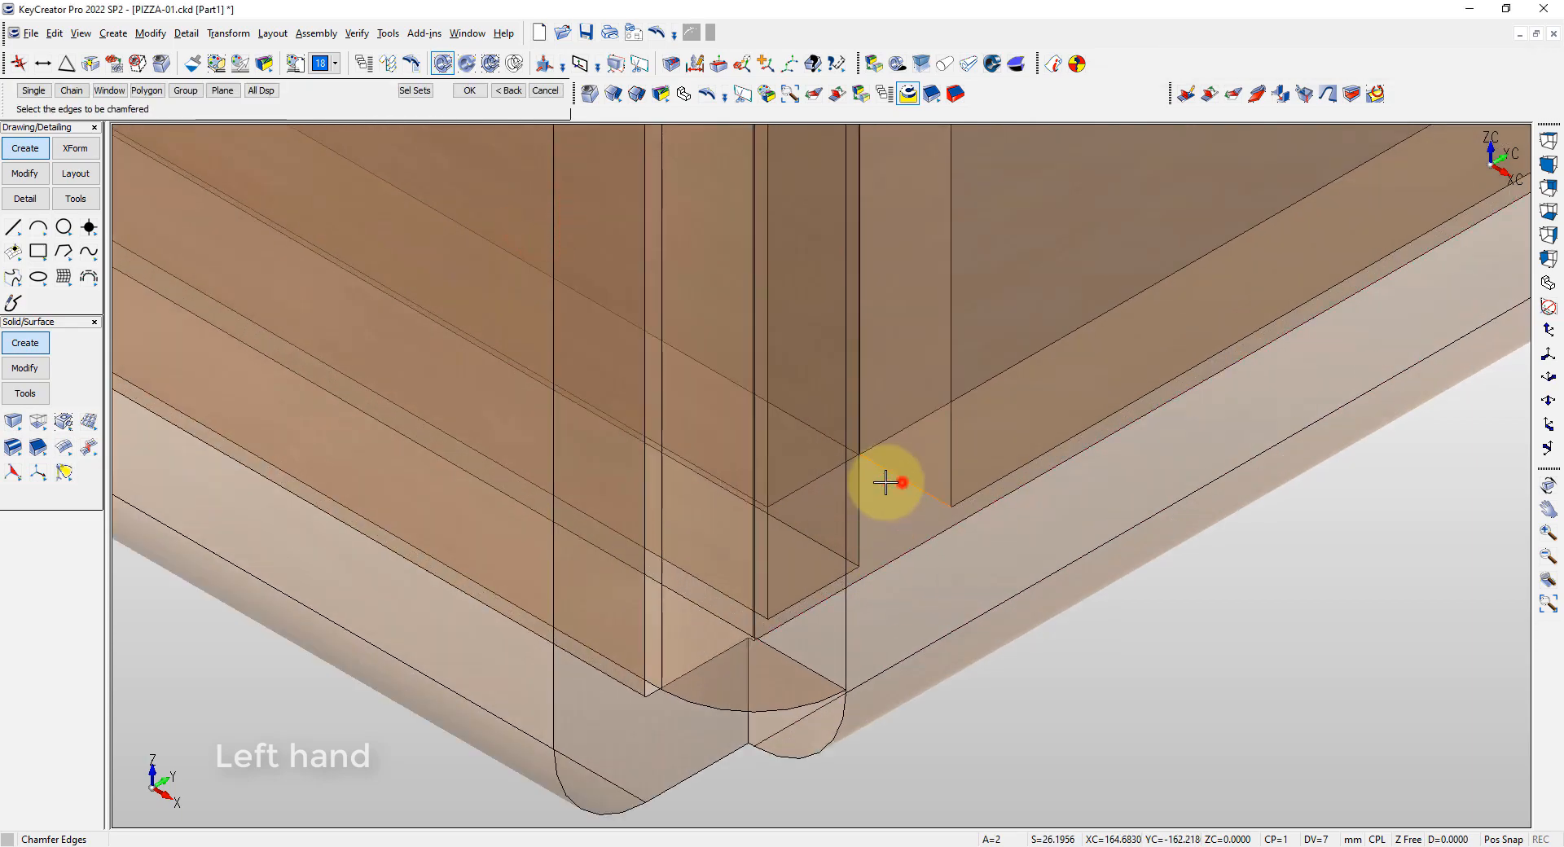
click(818, 482)
scroll(773, 534, down, 8)
middle_drag(777, 526, 925, 530)
scroll(537, 412, up, 10)
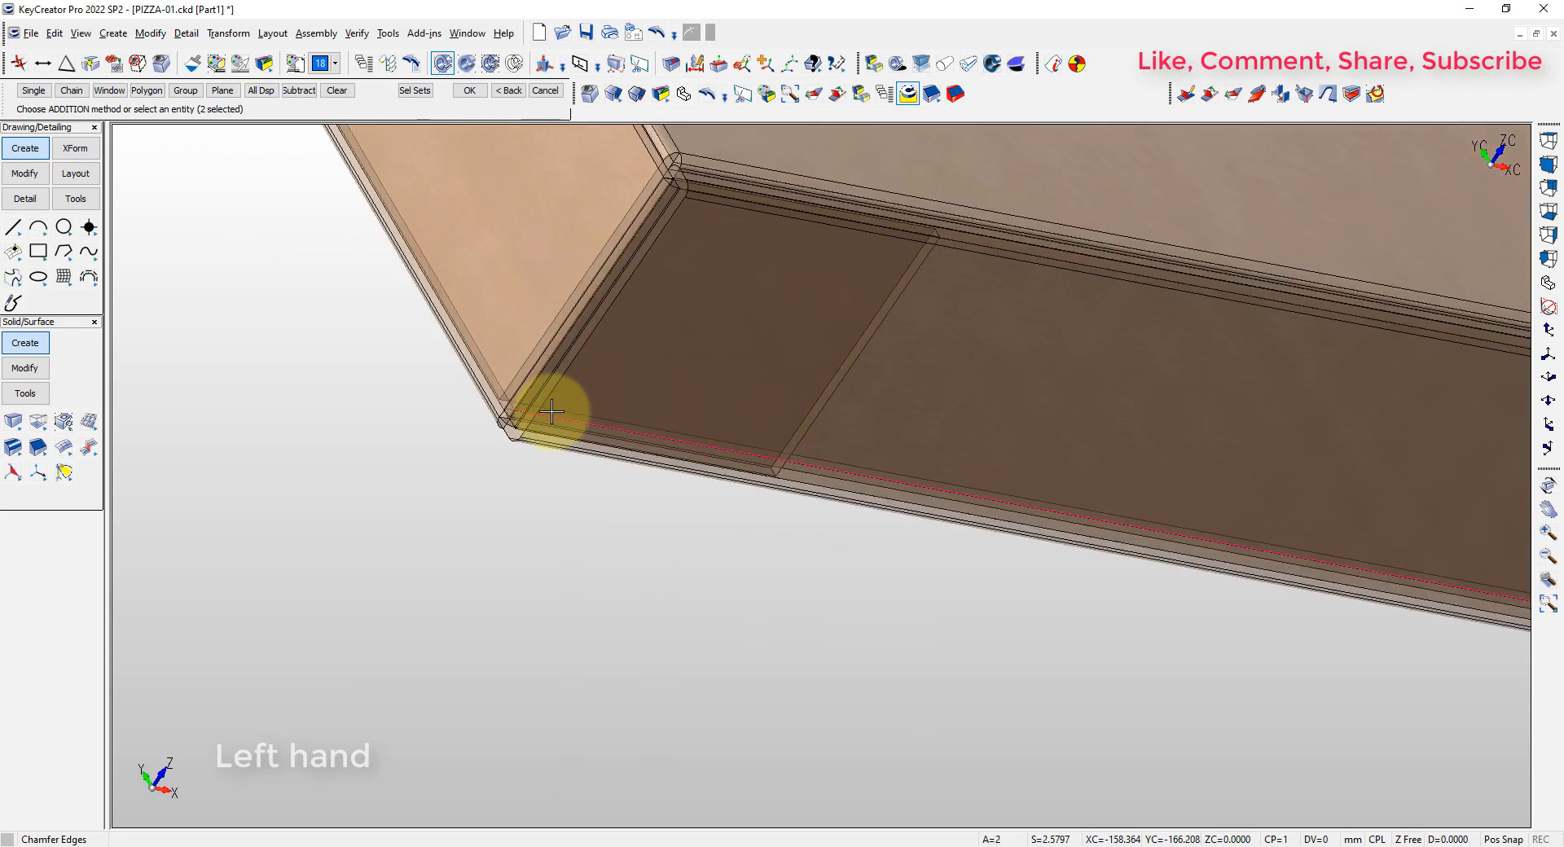
key(alt+a)
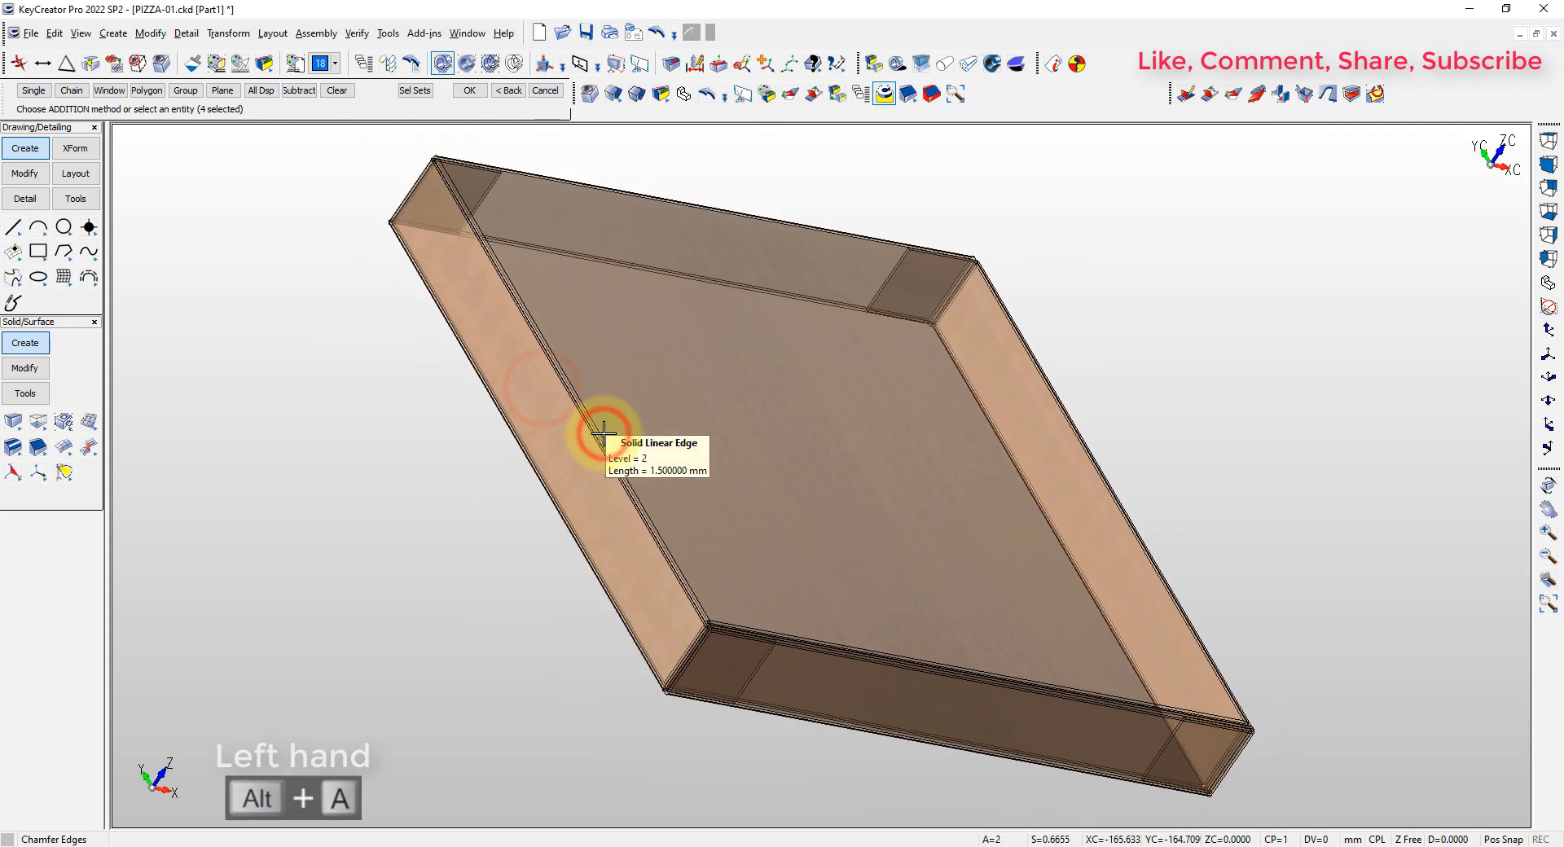
key(Return)
key(Escape)
Start a dynamic block anchored at the centers of the faces and block, based midway between the midpoints of the front wall's lower edges
middle_drag(692, 506, 847, 453)
key(alt+7)
scroll(585, 702, up, 5)
middle_drag(638, 689, 663, 584)
scroll(647, 580, up, 3)
scroll(574, 453, down, 1)
scroll(552, 457, up, 5)
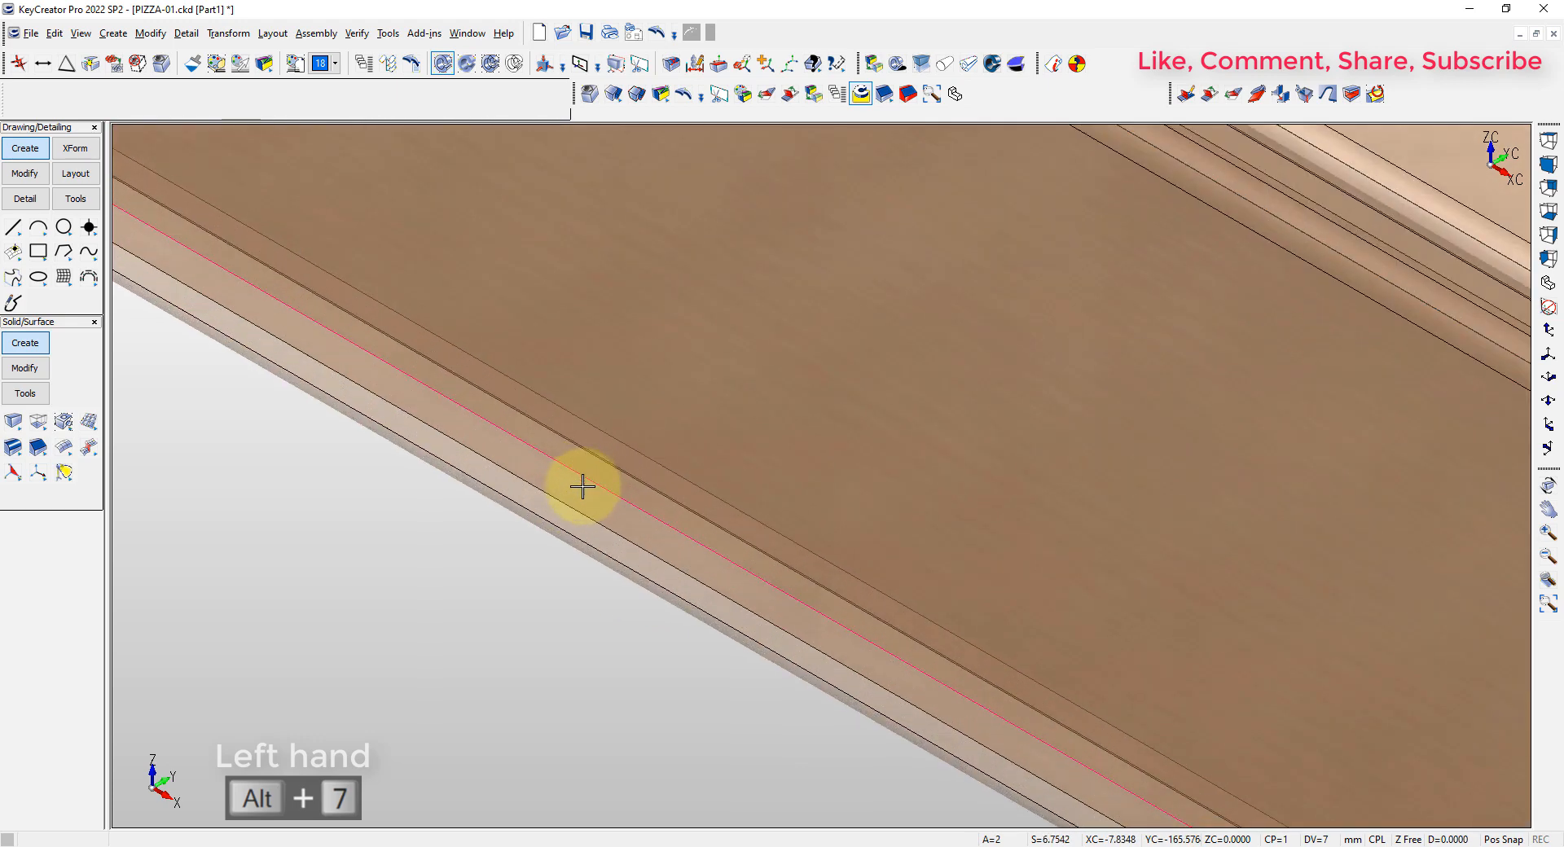
right_click(515, 597)
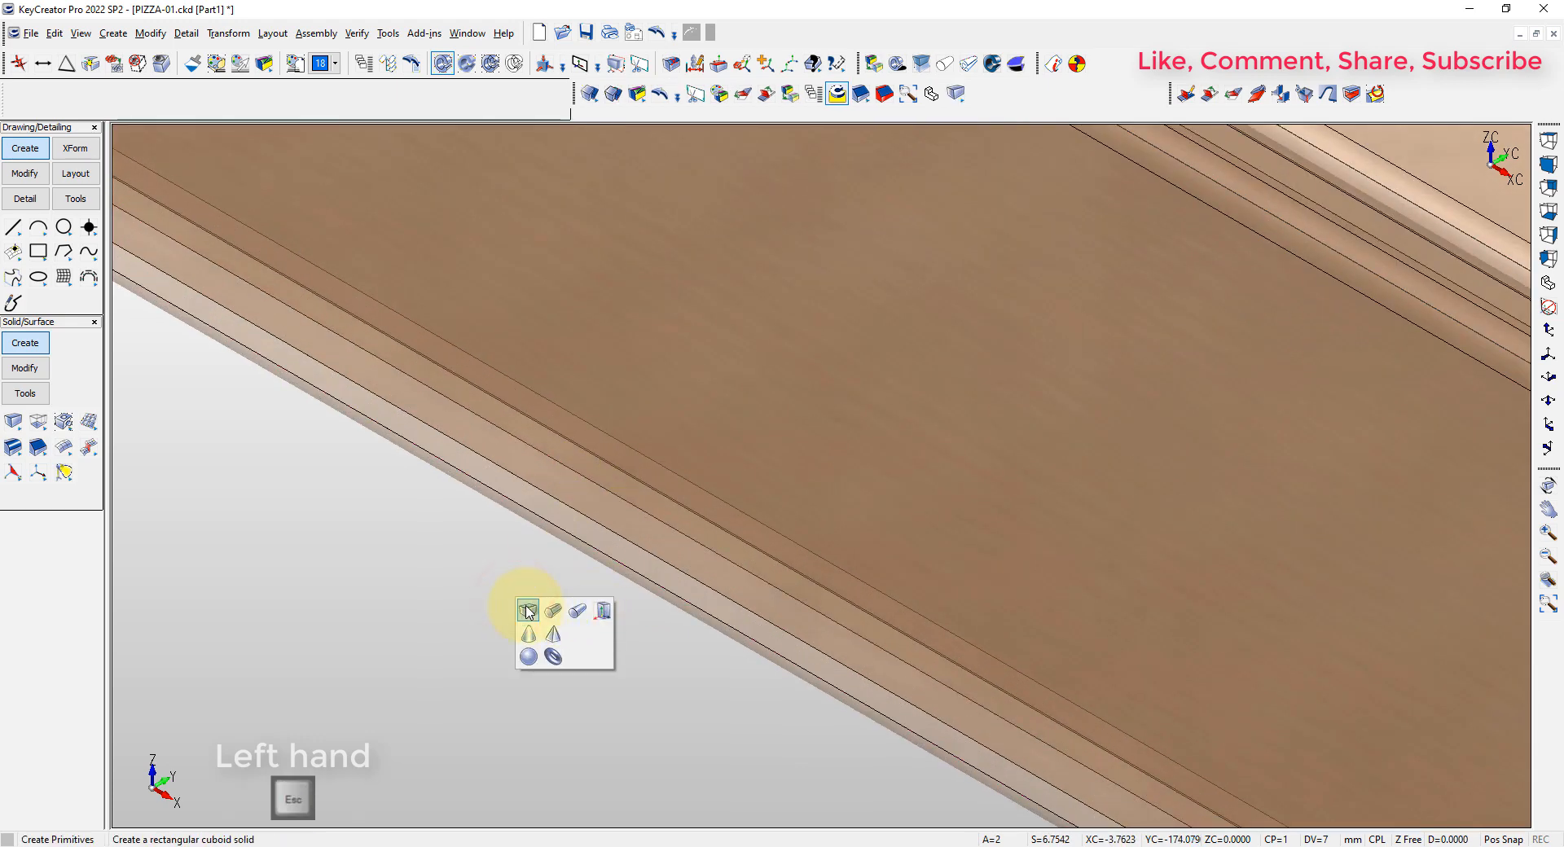
click(528, 610)
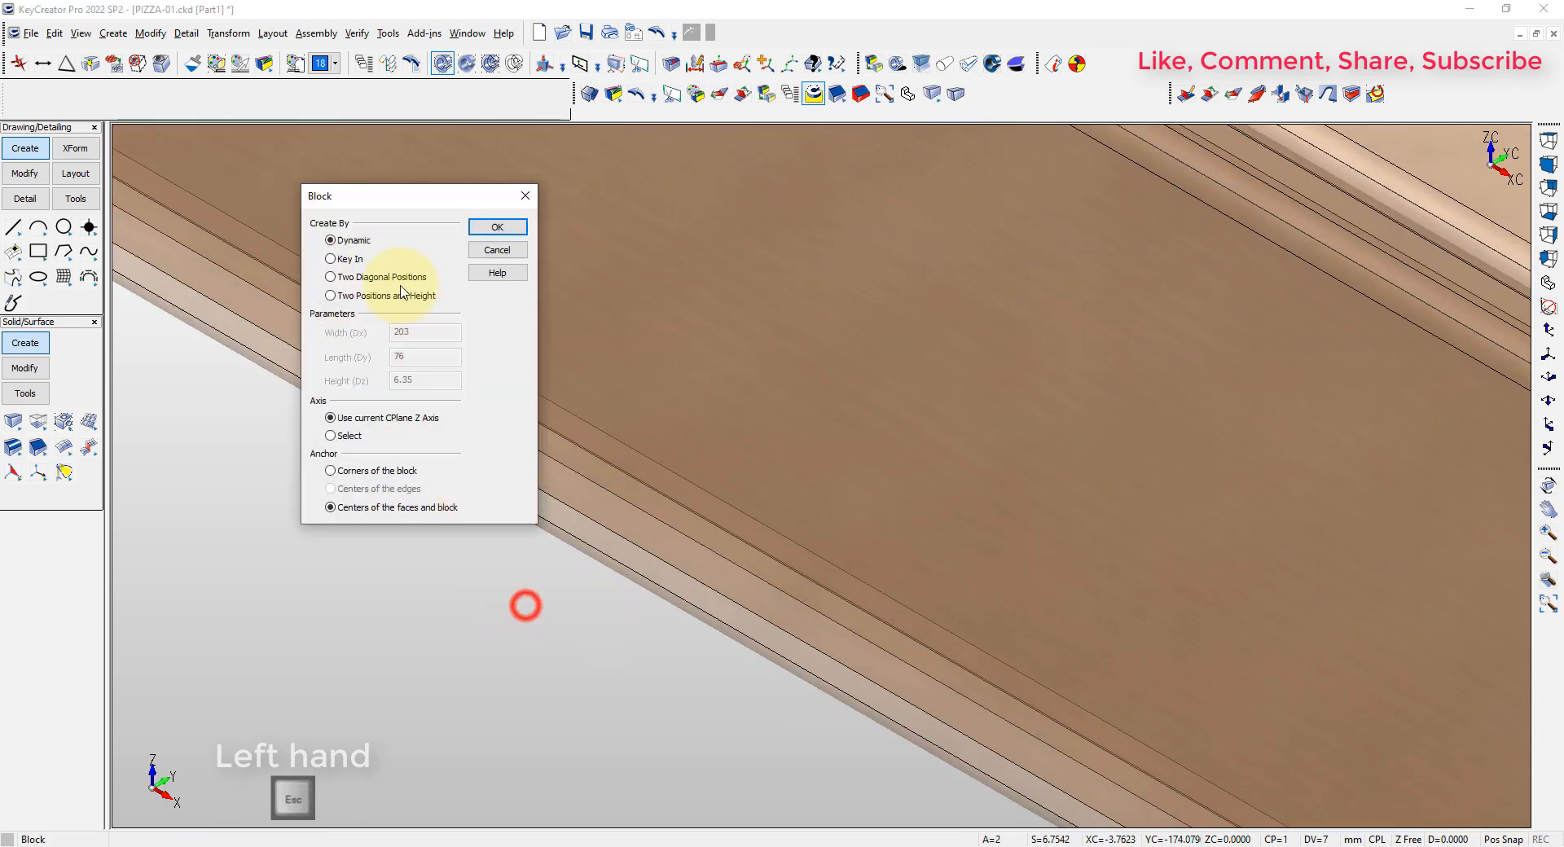
click(499, 229)
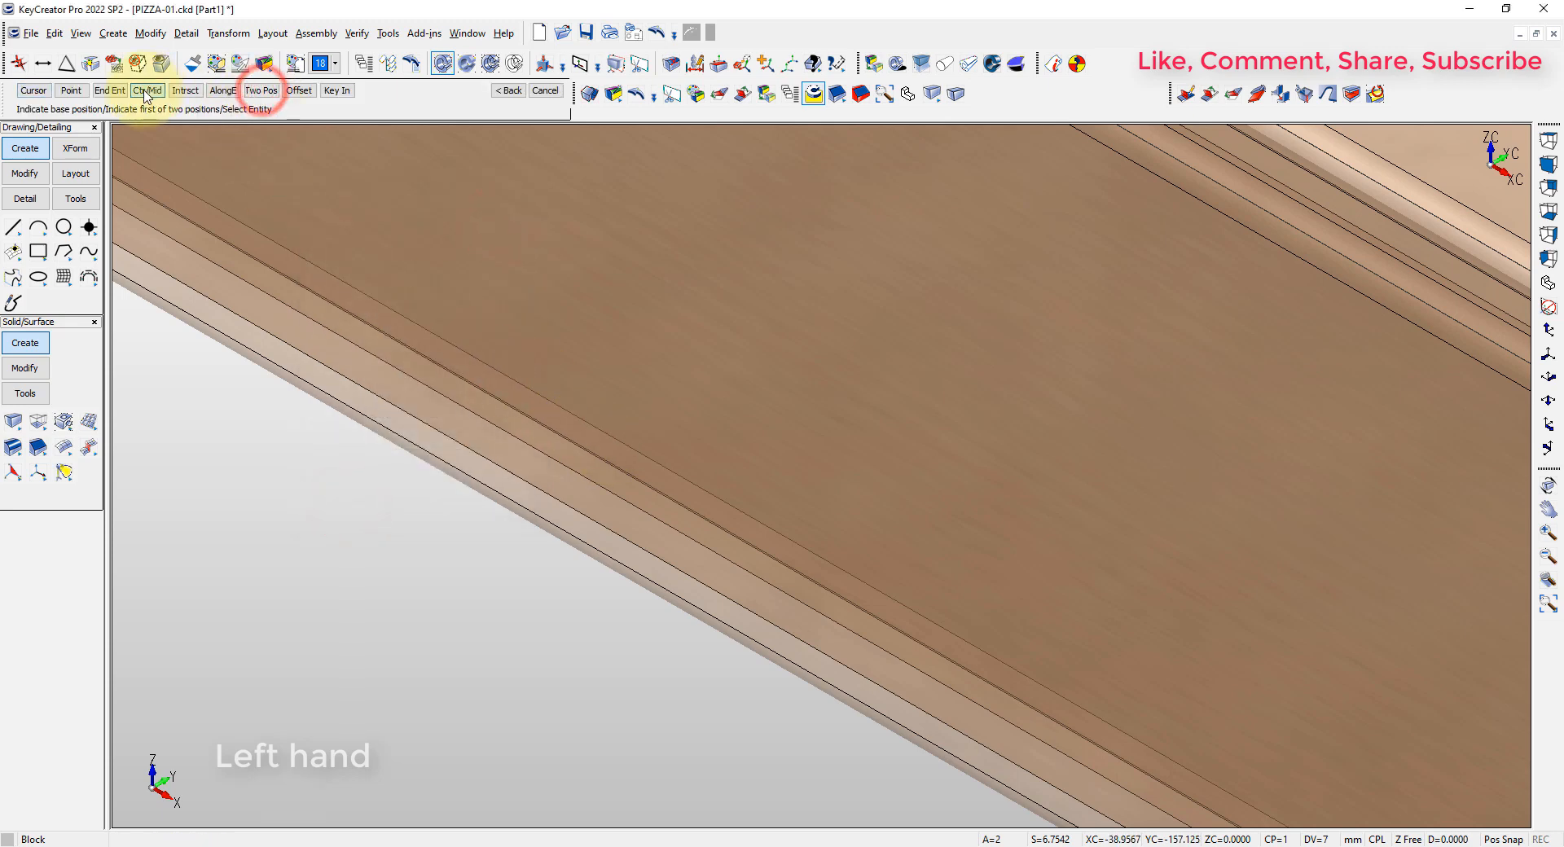
scroll(828, 570, up, 9)
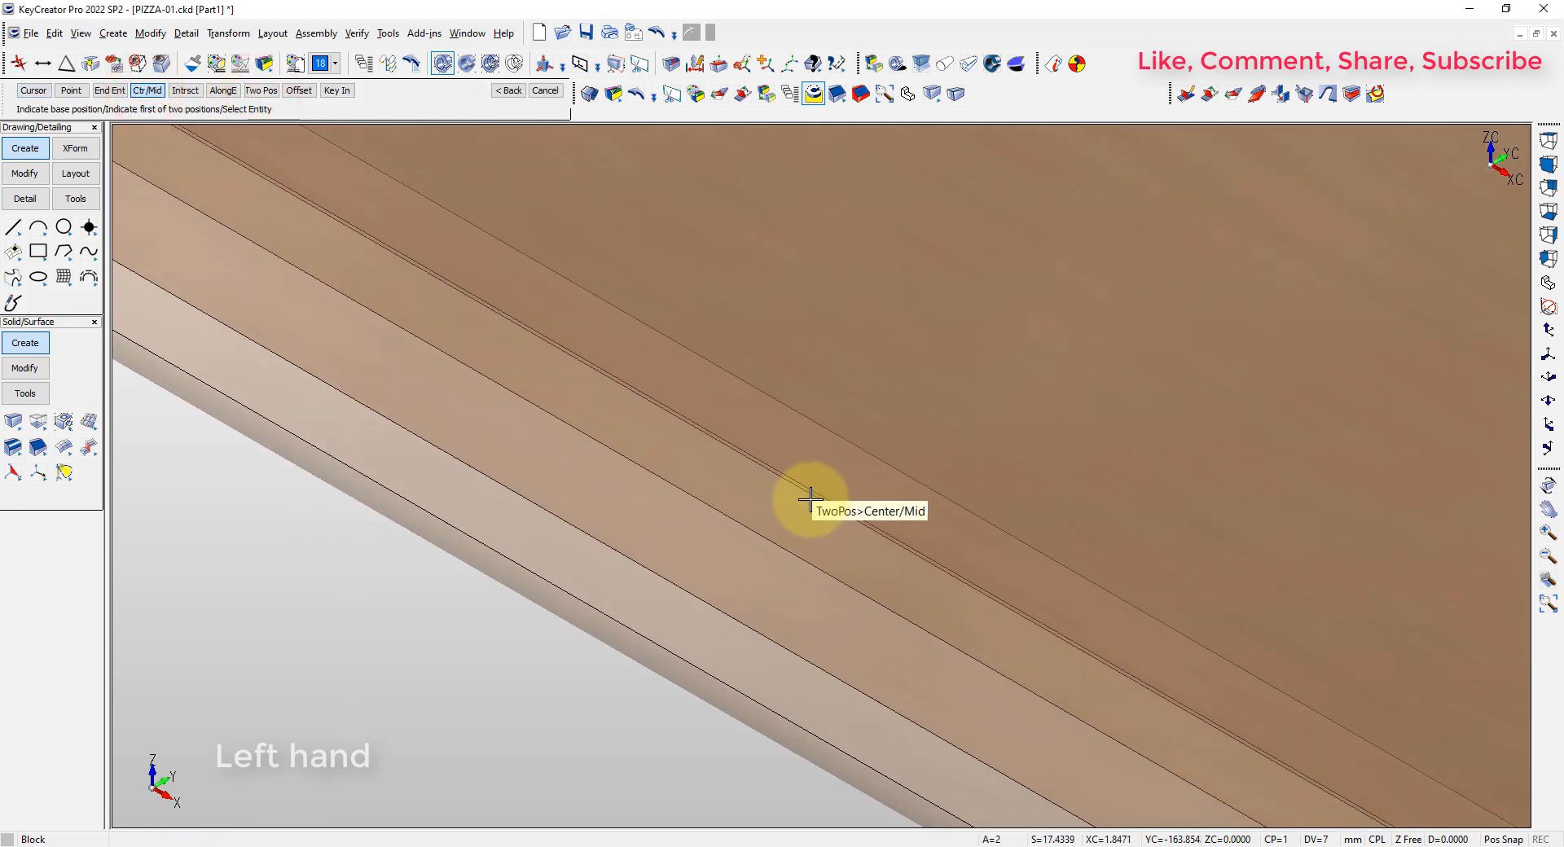
click(811, 499)
click(891, 605)
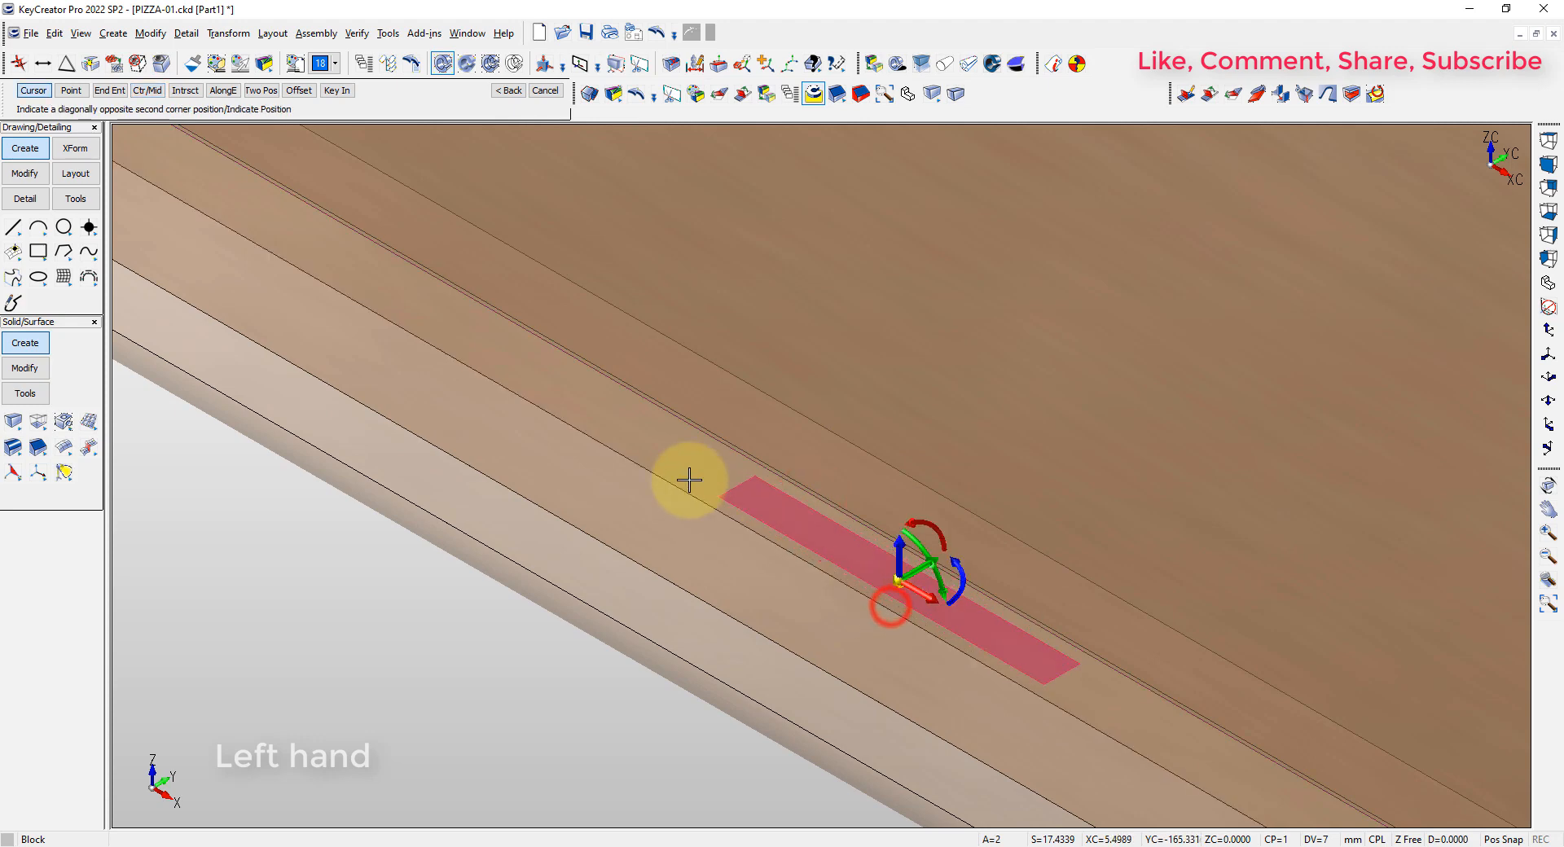
Size the block's base to the wall's 1.5 mm thickness and set its height to 1.75 mm
click(554, 415)
click(516, 659)
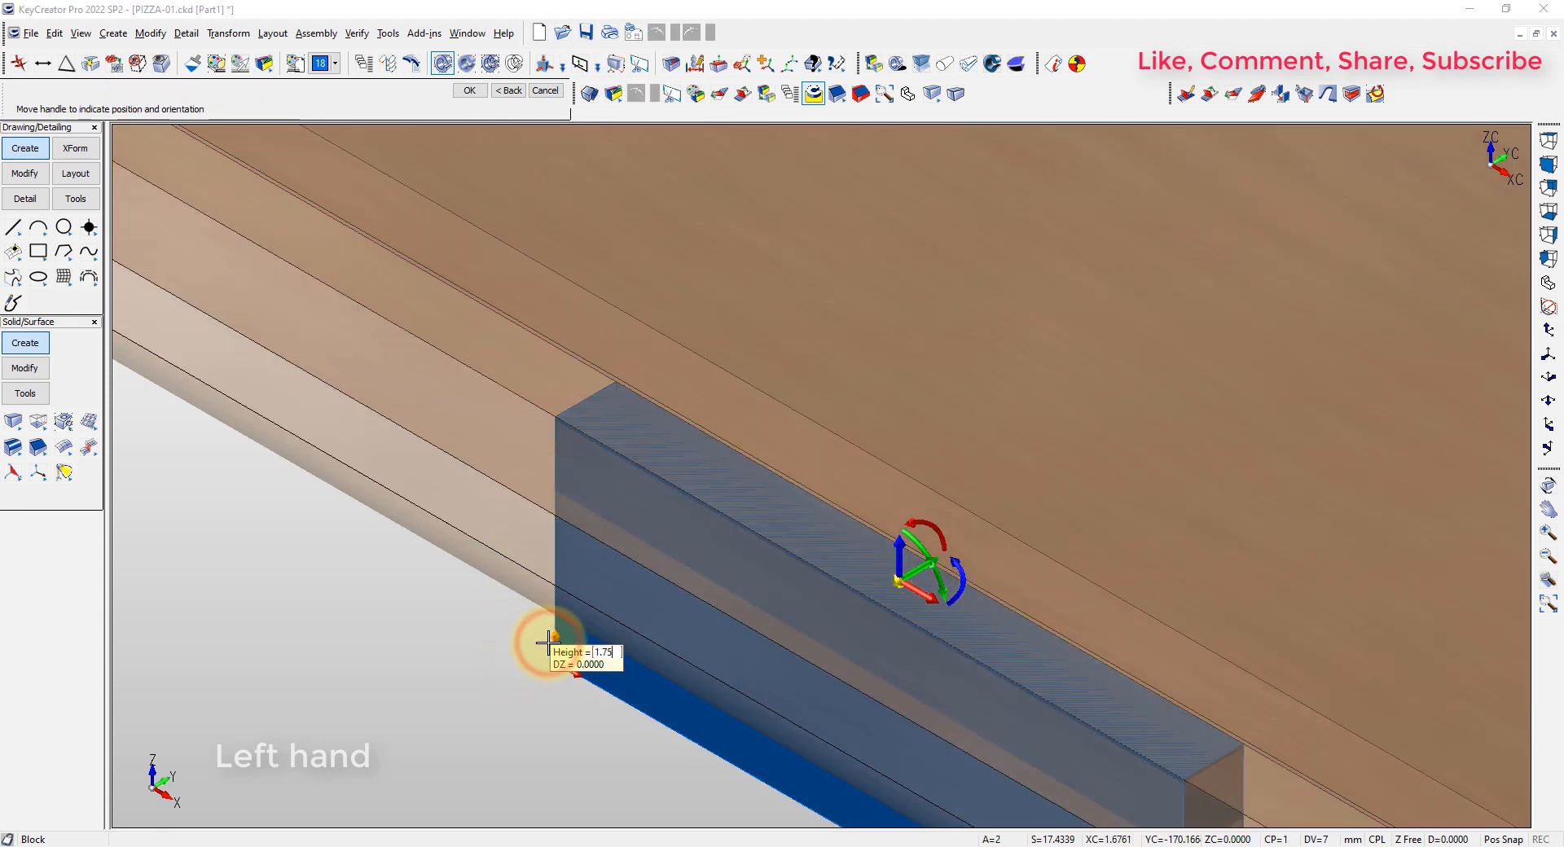
text(1.75)
key(Return)
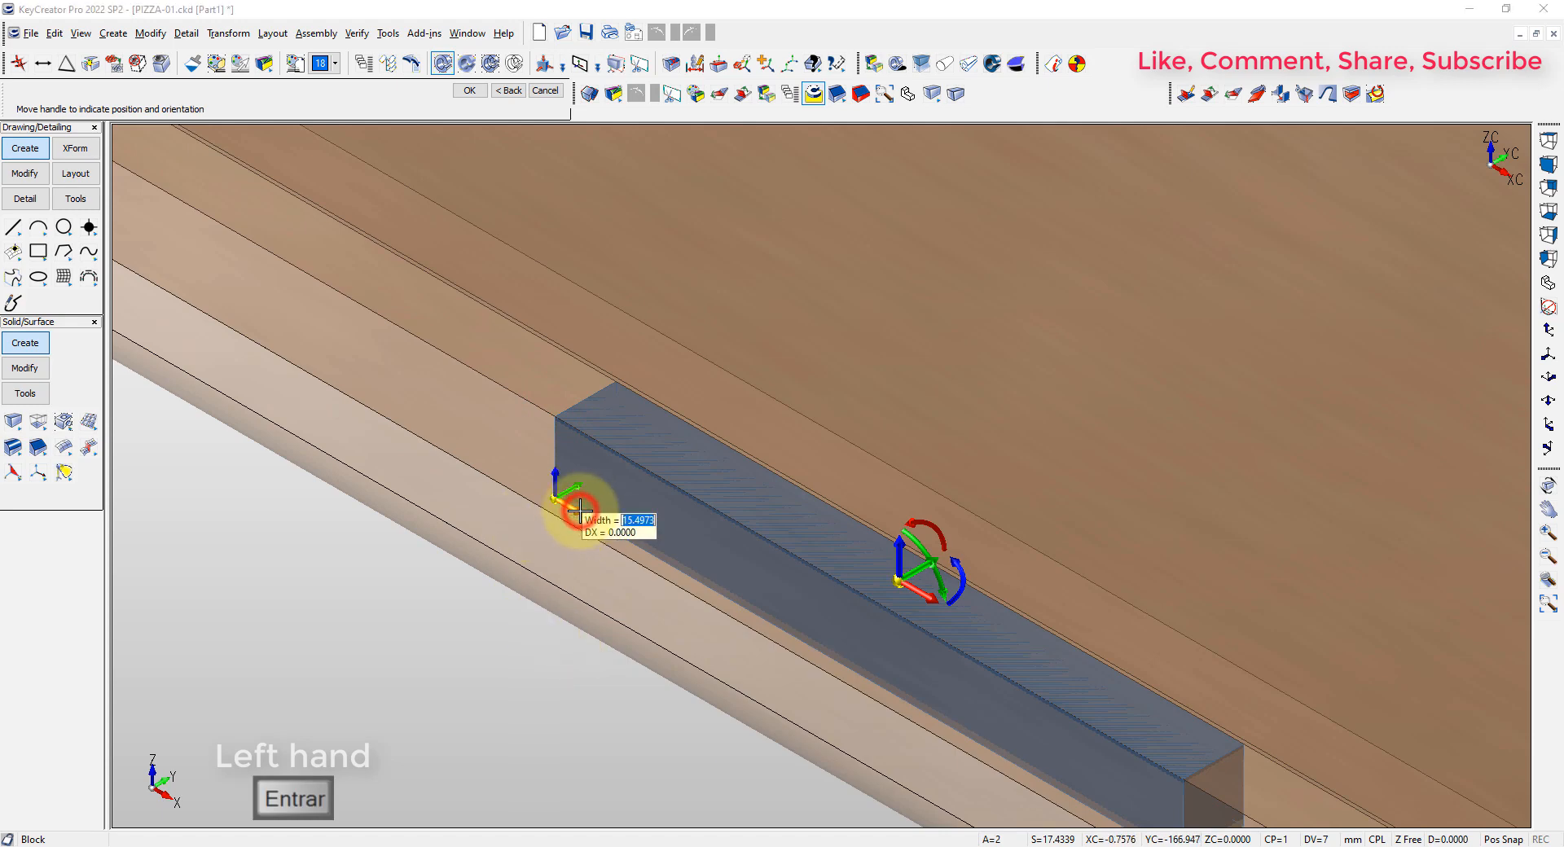
Move the block along the front wall's bottom edge, between the box's middle and its positive-X end, and place it there
key(alt+a)
key(alt+2)
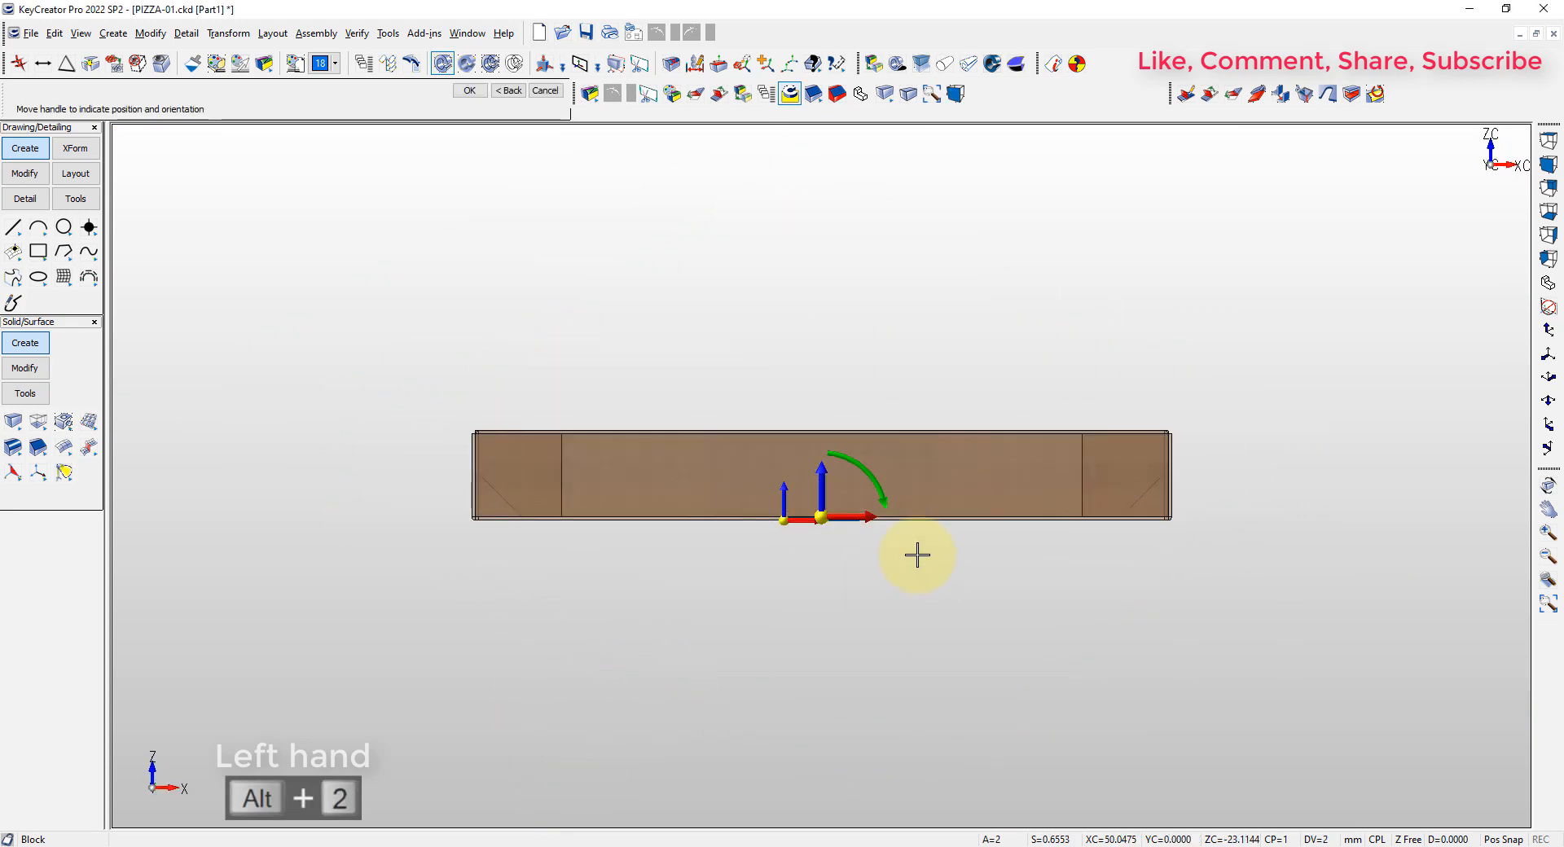
scroll(917, 555, up, 3)
drag(762, 464, 1108, 461)
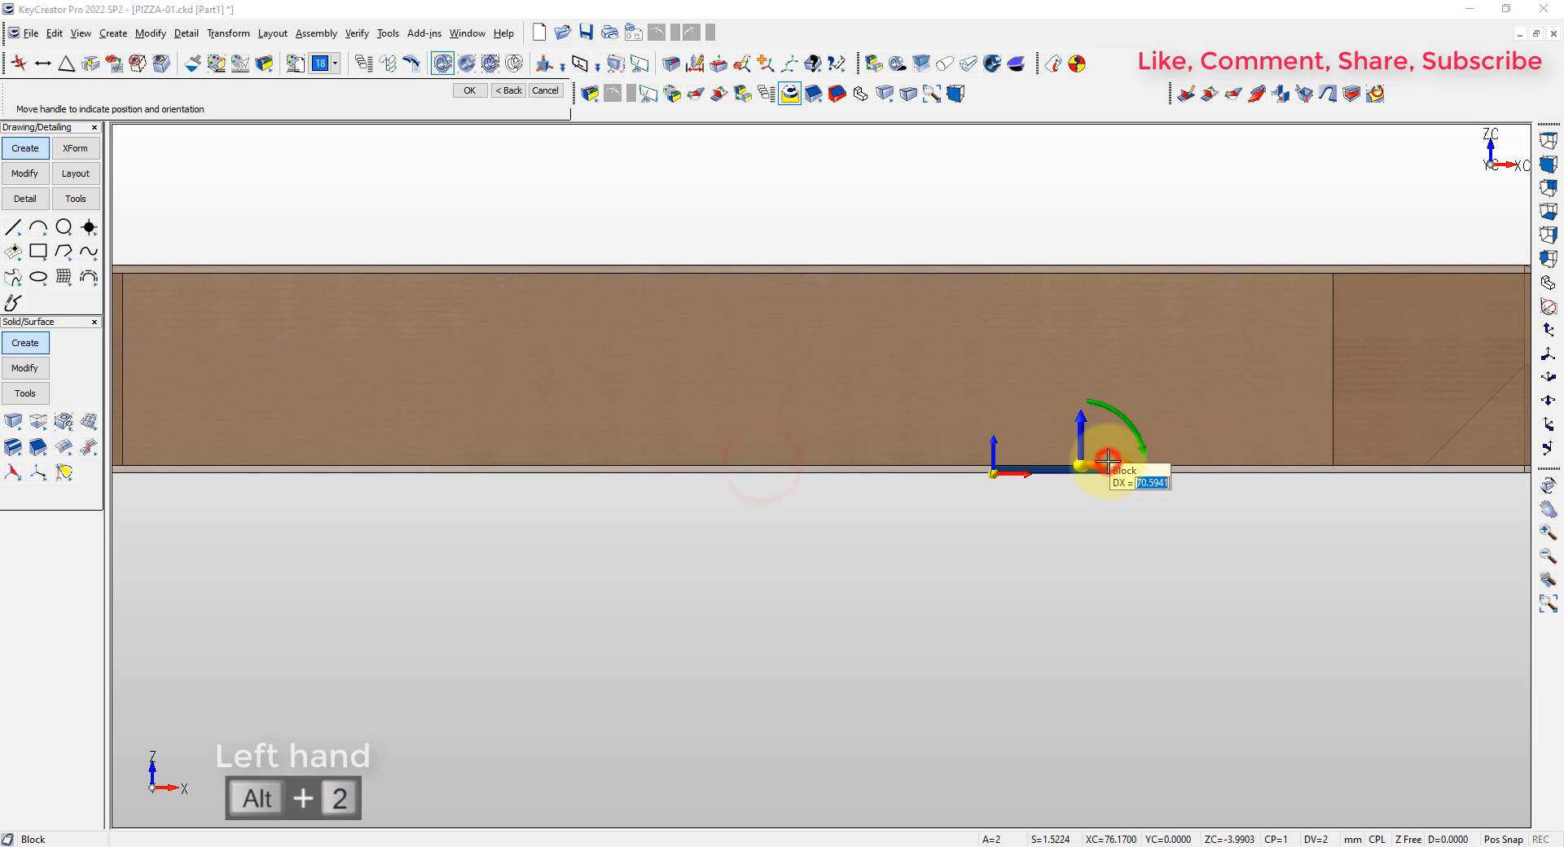
key(Return)
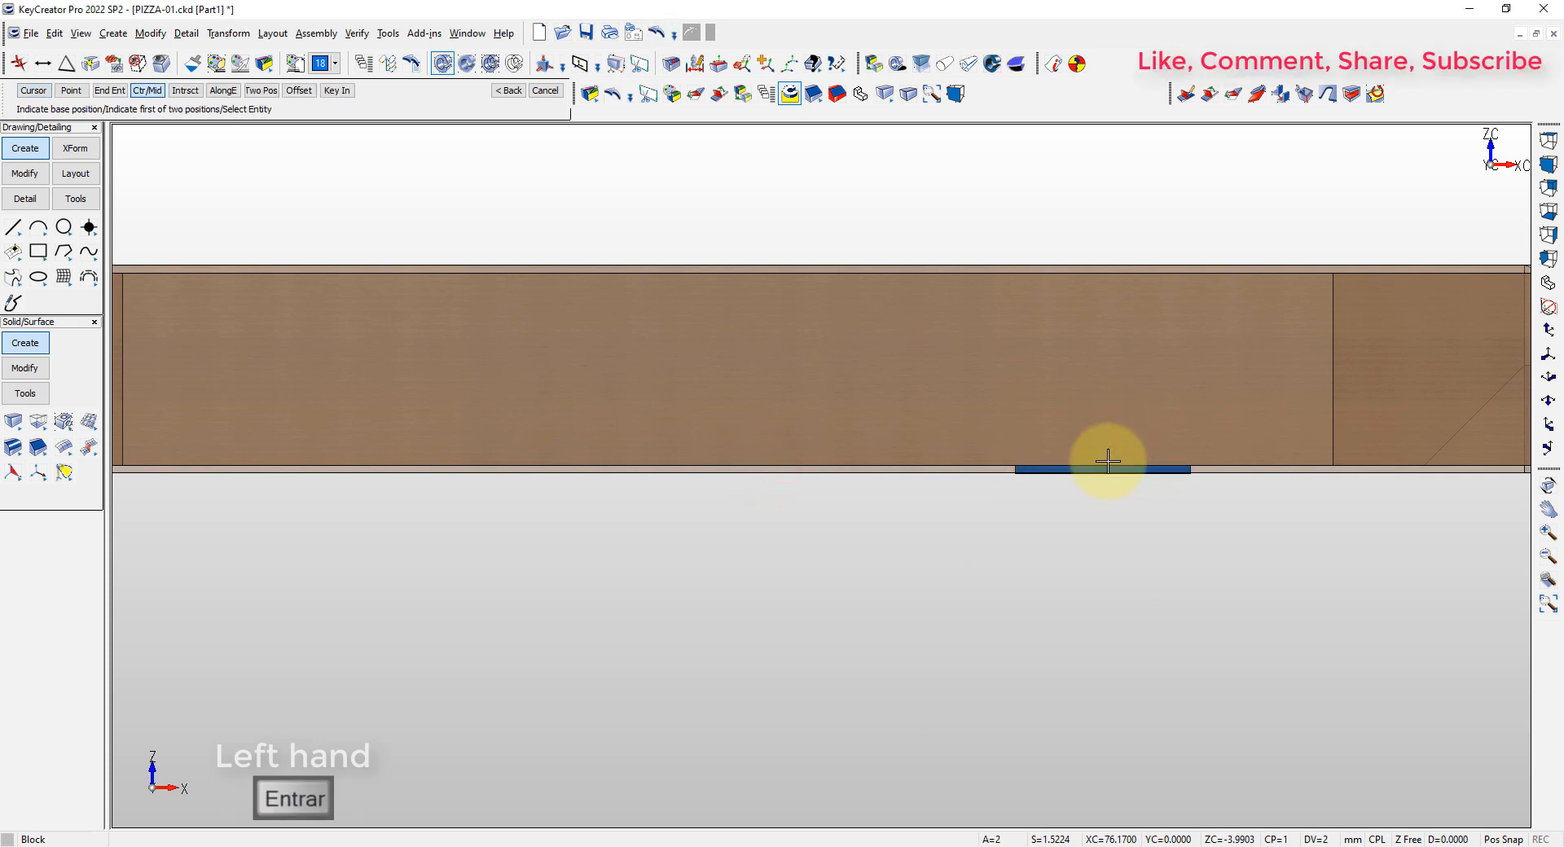
key(Escape)
key(alt+a)
key(Escape)
Mirror a copy of the block about the middle of the box to the opposite half of the front wall
click(769, 65)
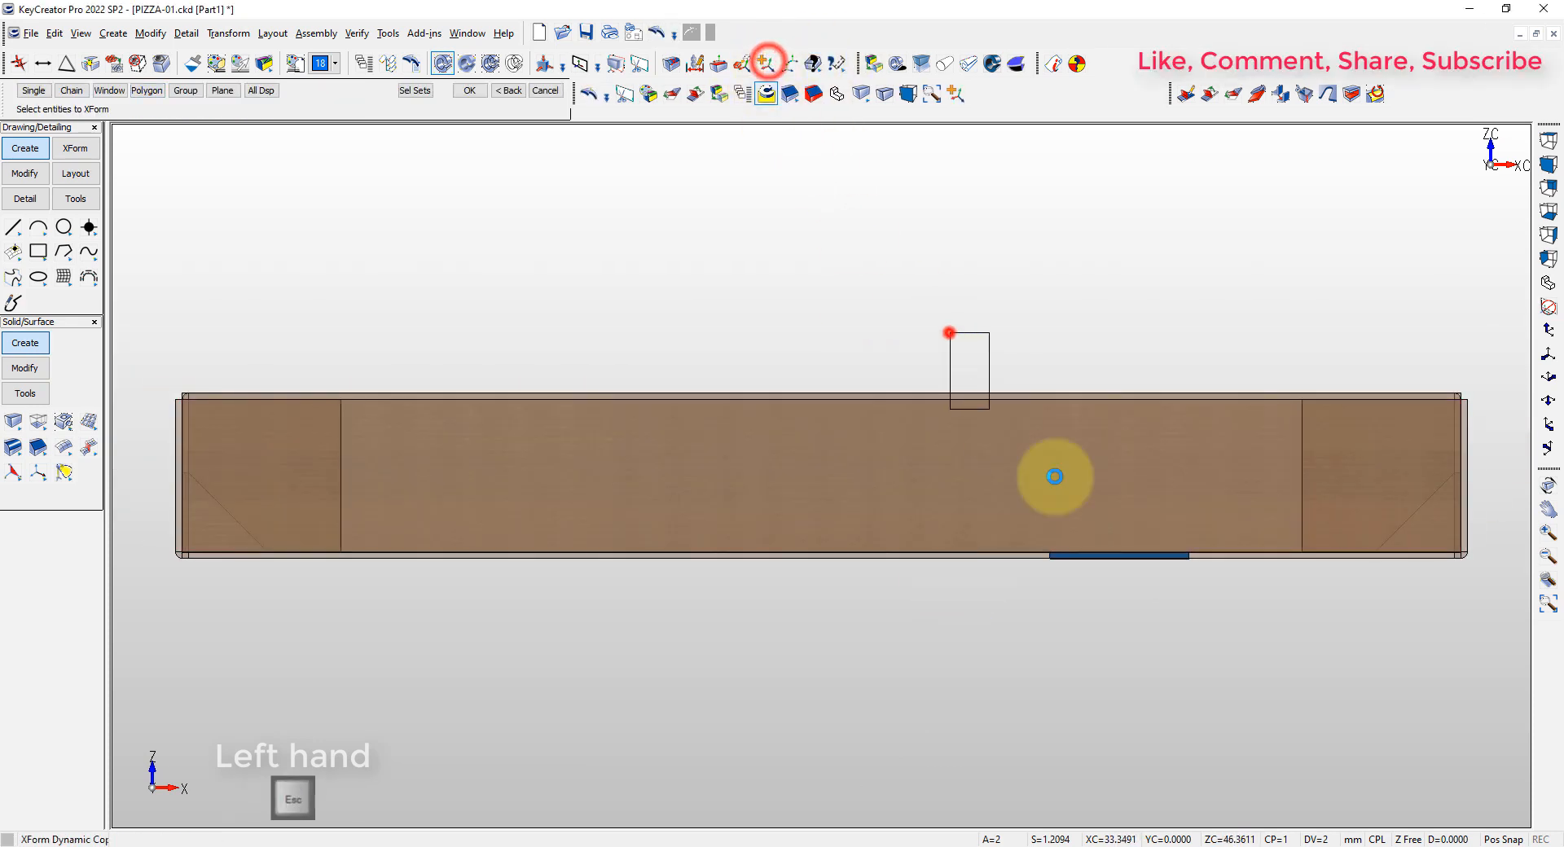
click(949, 332)
key(Return)
click(817, 392)
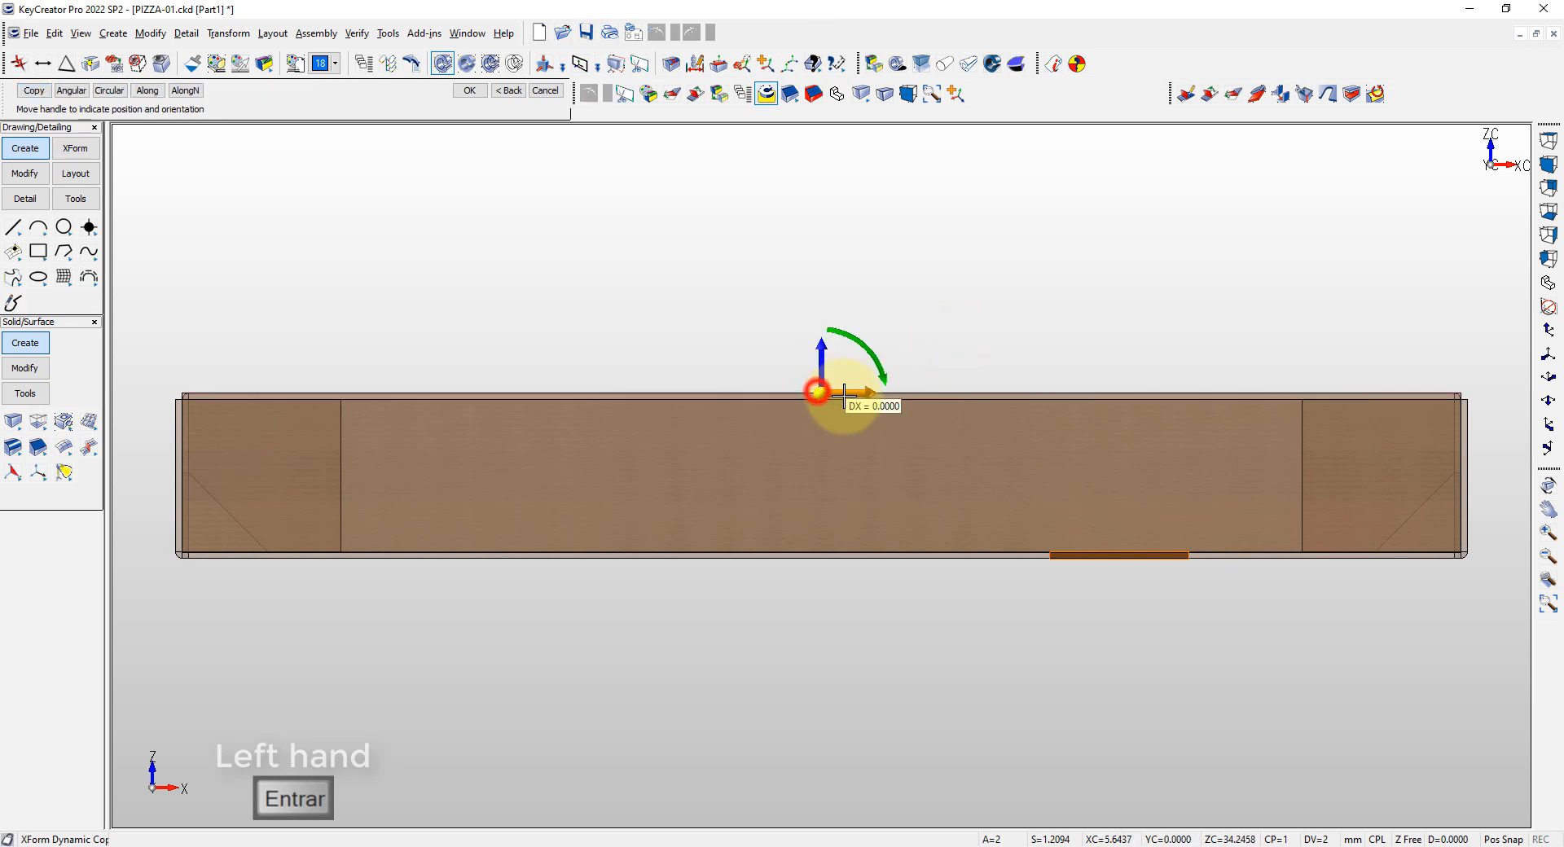
right_click(856, 490)
click(896, 534)
key(Escape)
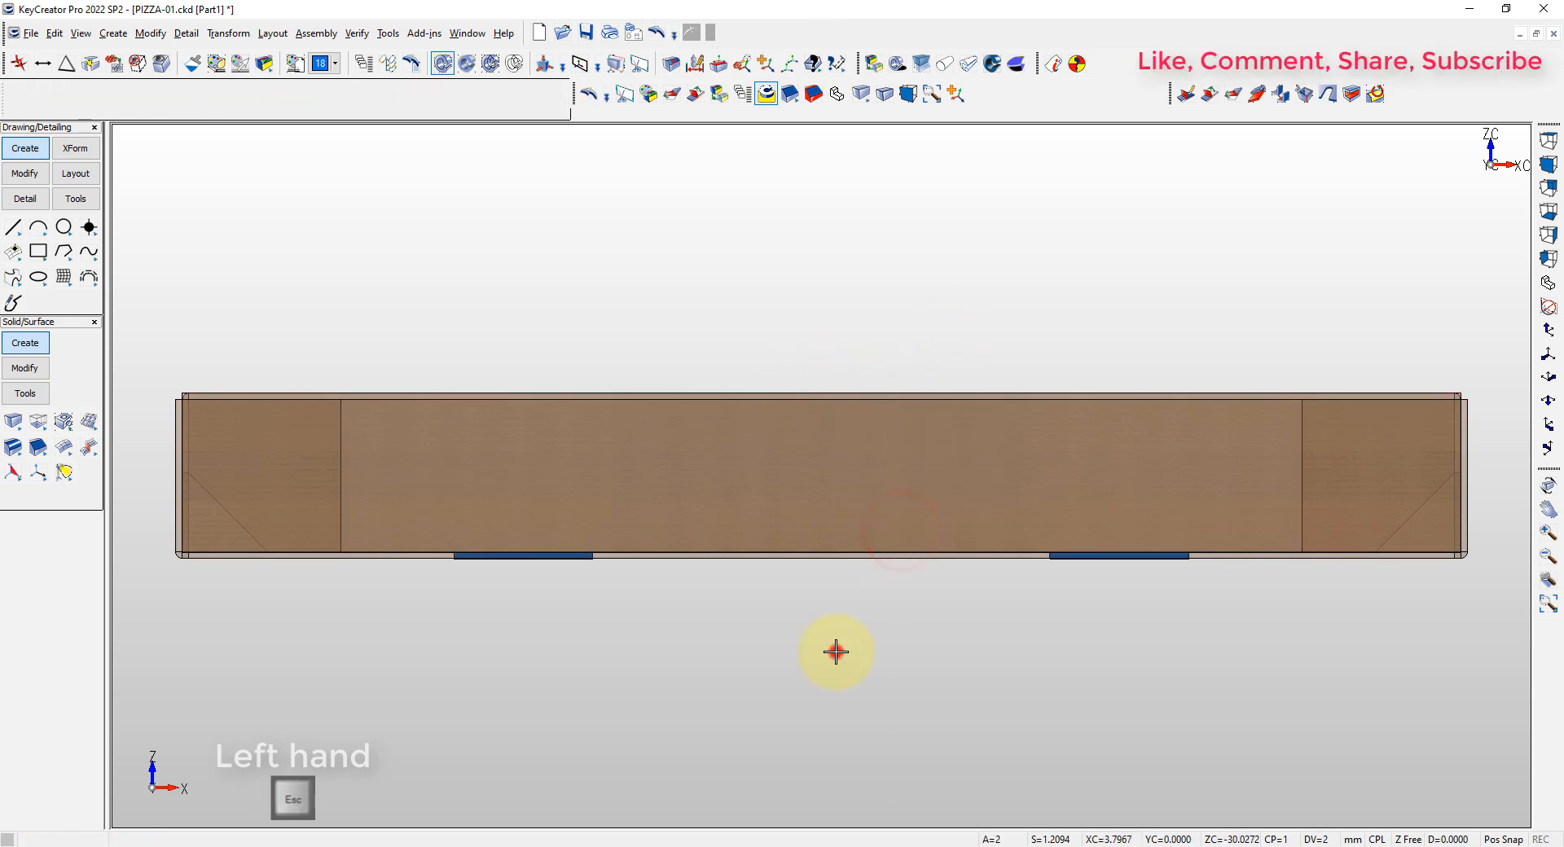
Subtract the two blocks from the box while keeping the tool bodies, and hide the blocks
right_click(836, 651)
click(873, 687)
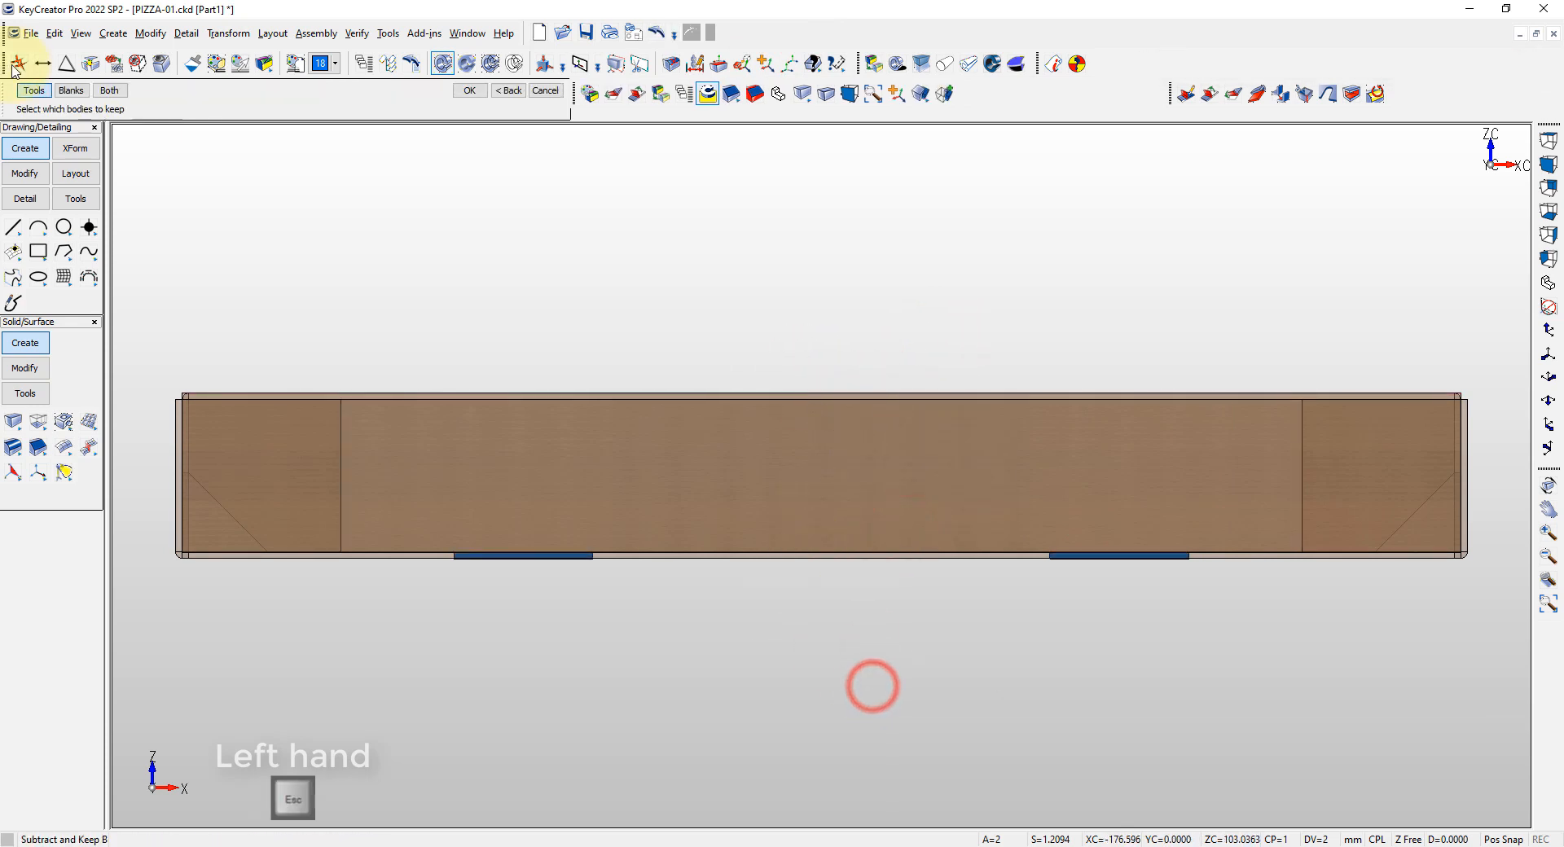
click(502, 449)
key(Return)
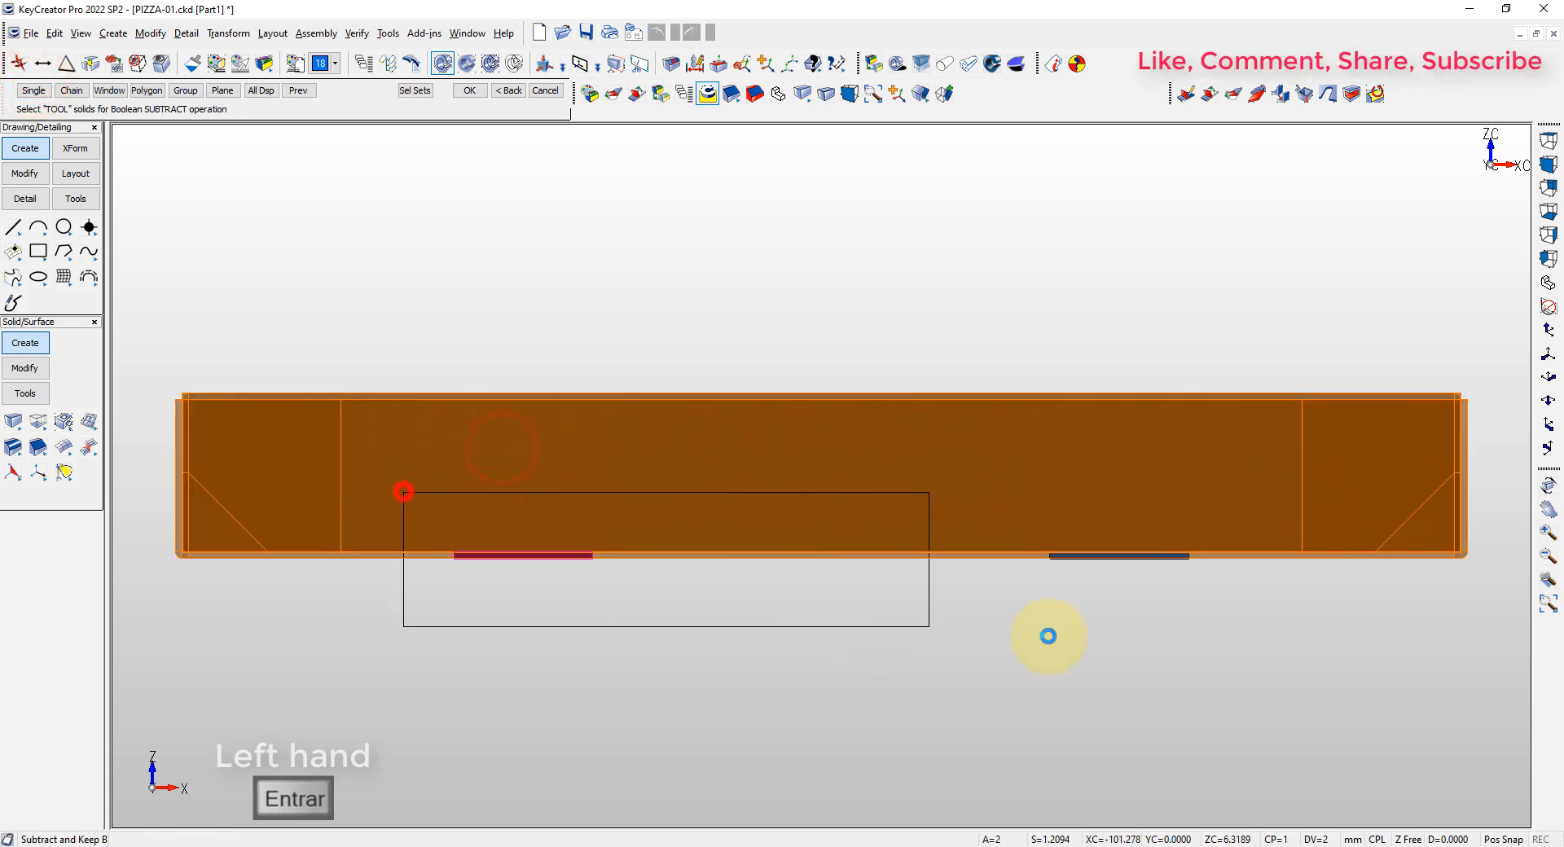
key(Return)
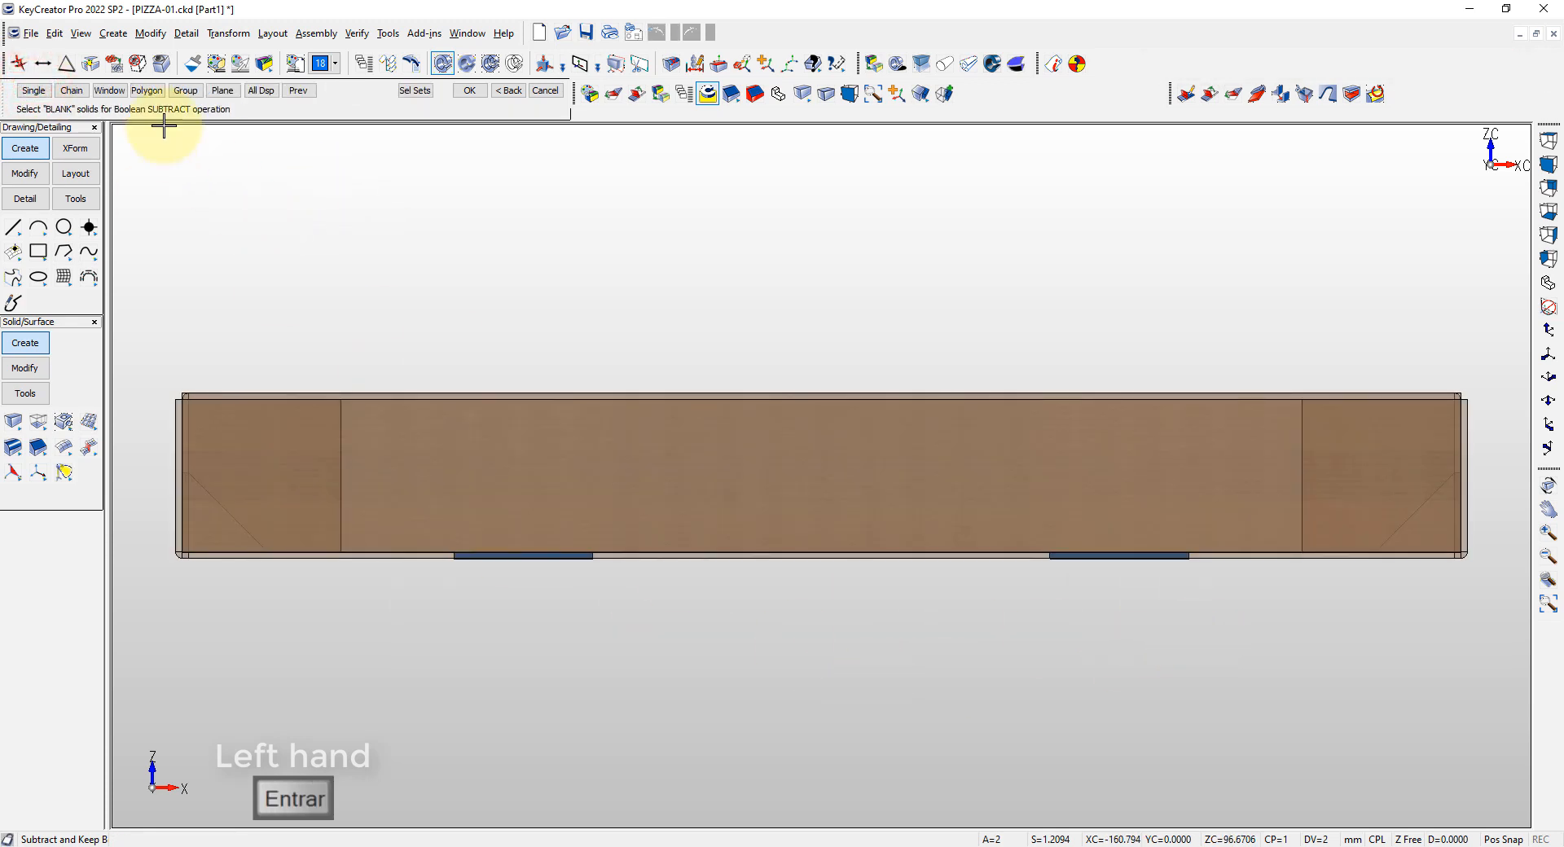
key(Escape)
click(131, 61)
key(Return)
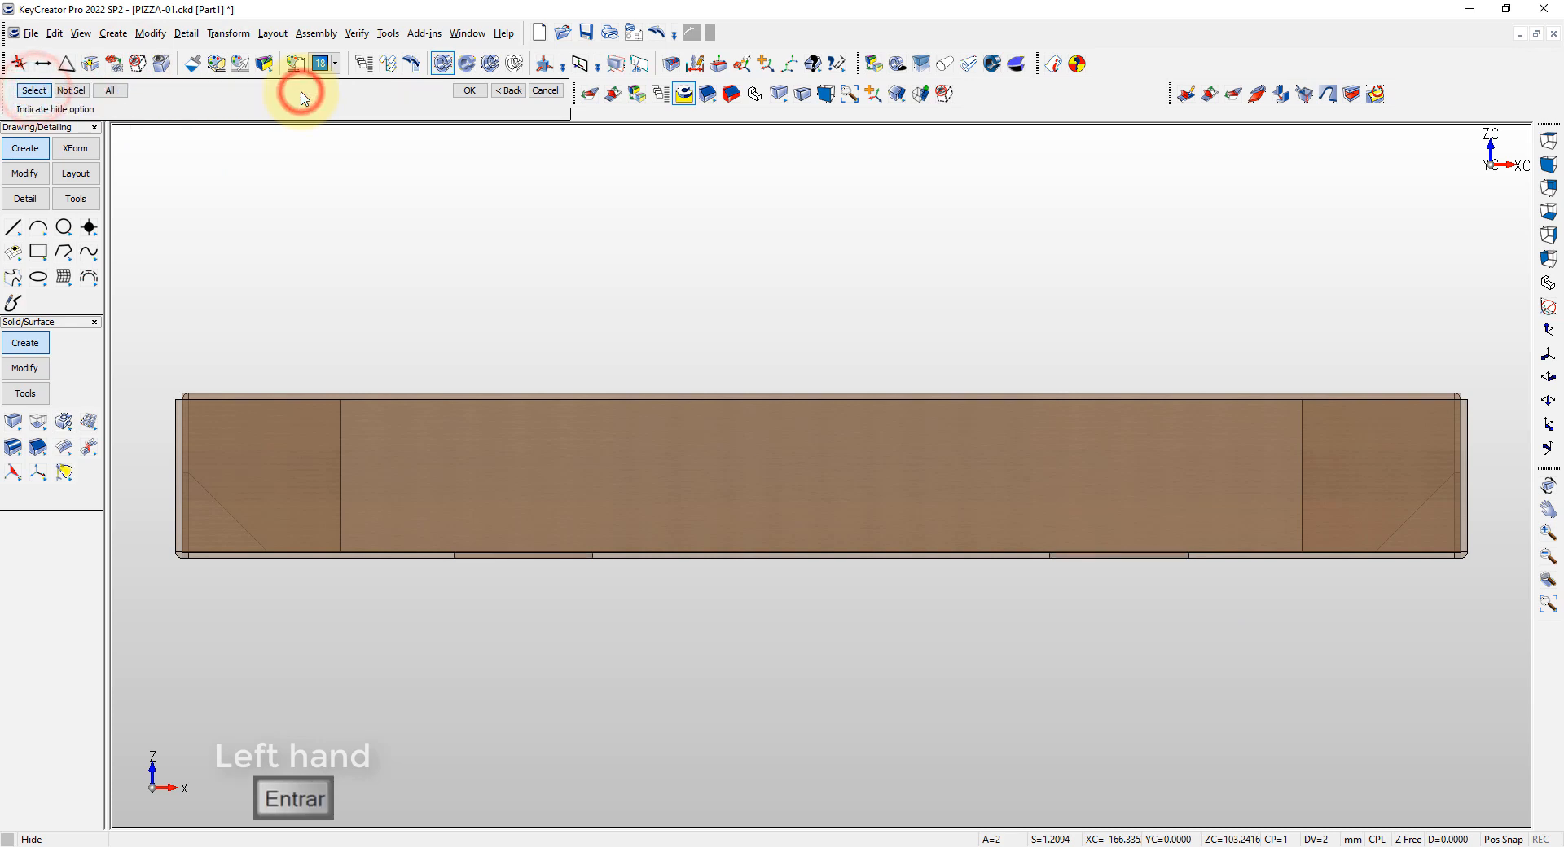
key(Escape)
Offset the faces of the two slots at the front wall's bottom edge by a negative distance to add clearance
click(11, 366)
click(63, 445)
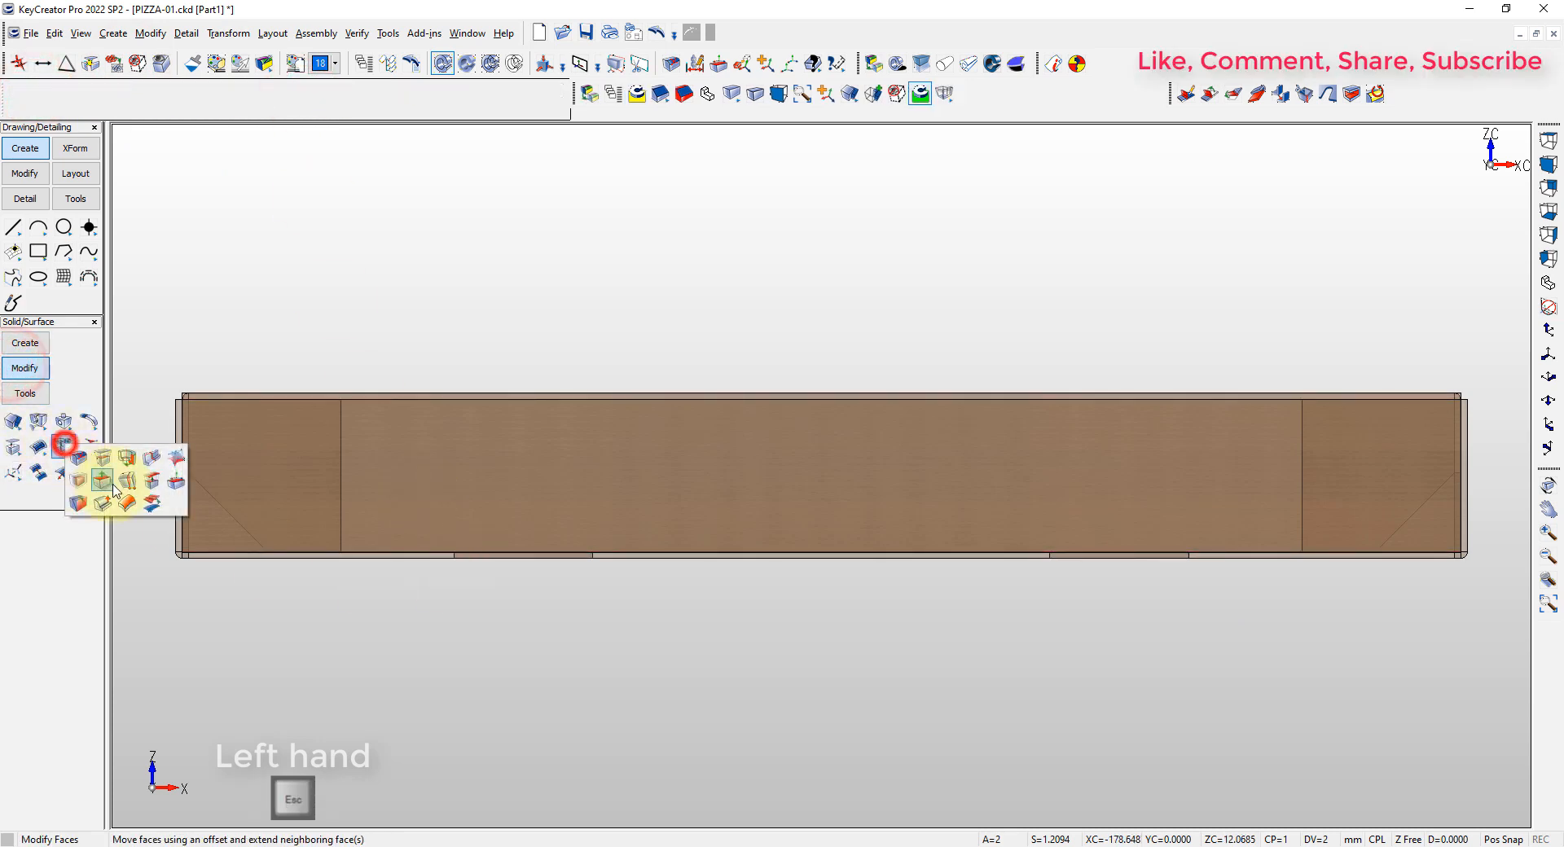
click(103, 480)
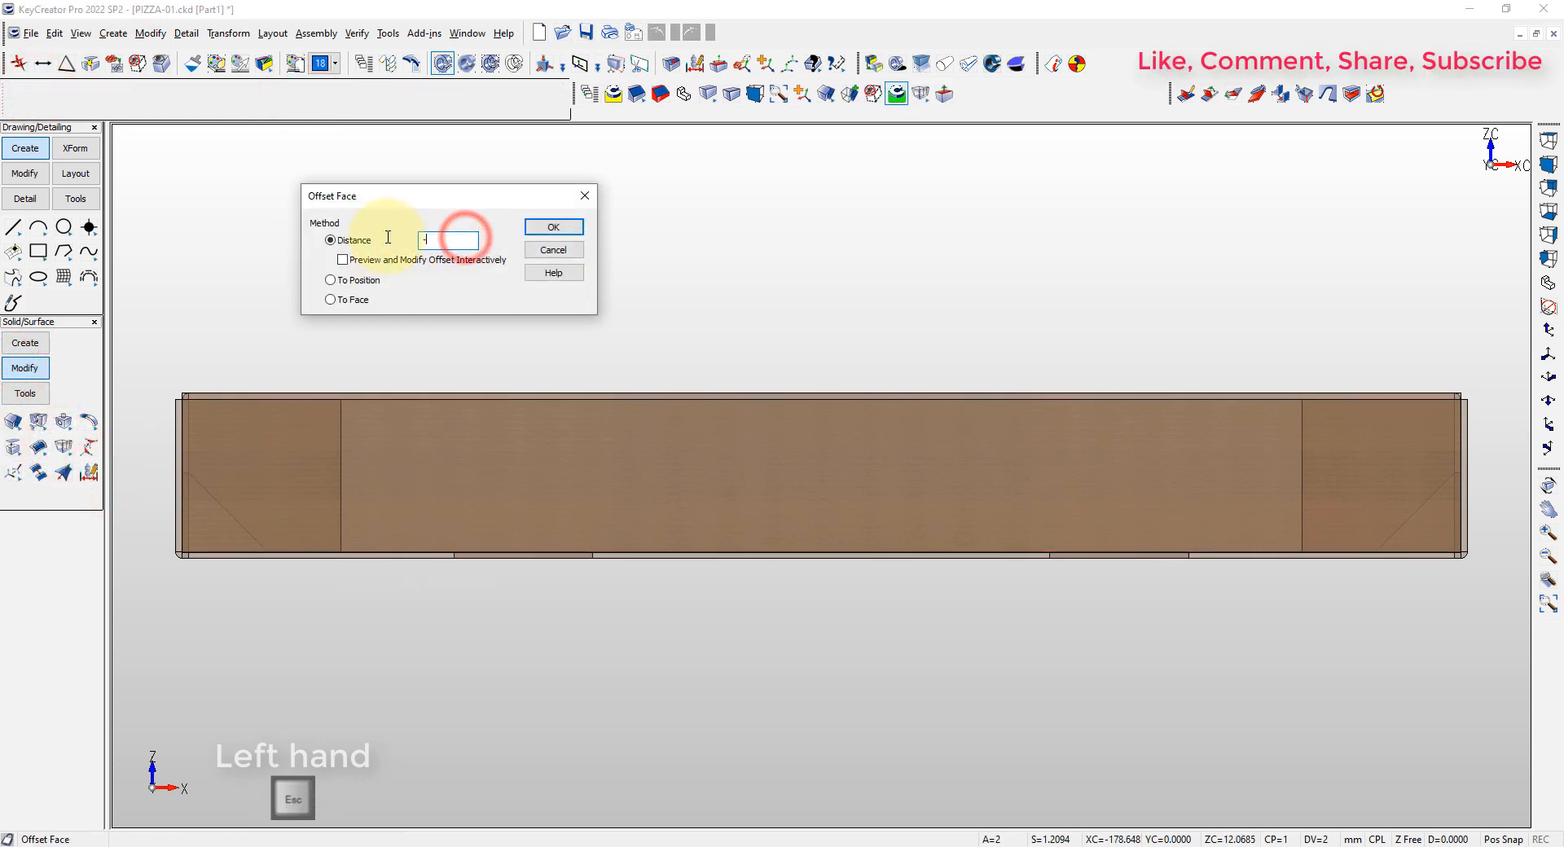
click(553, 227)
drag(453, 344, 1197, 622)
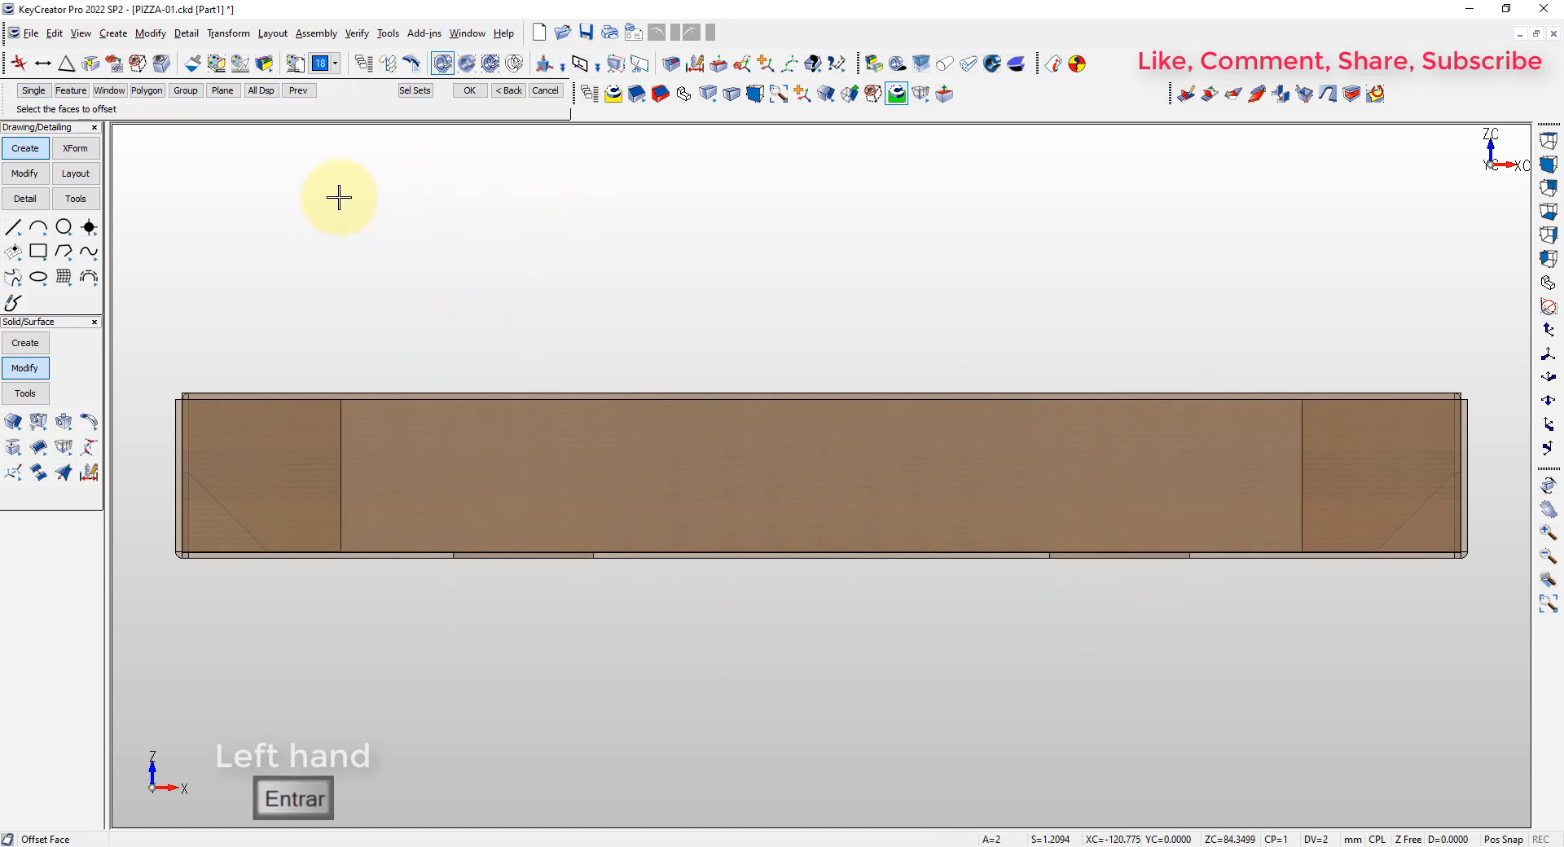
key(Escape)
Unhide the two blocks at the front wall's bottom edge
click(161, 65)
click(299, 91)
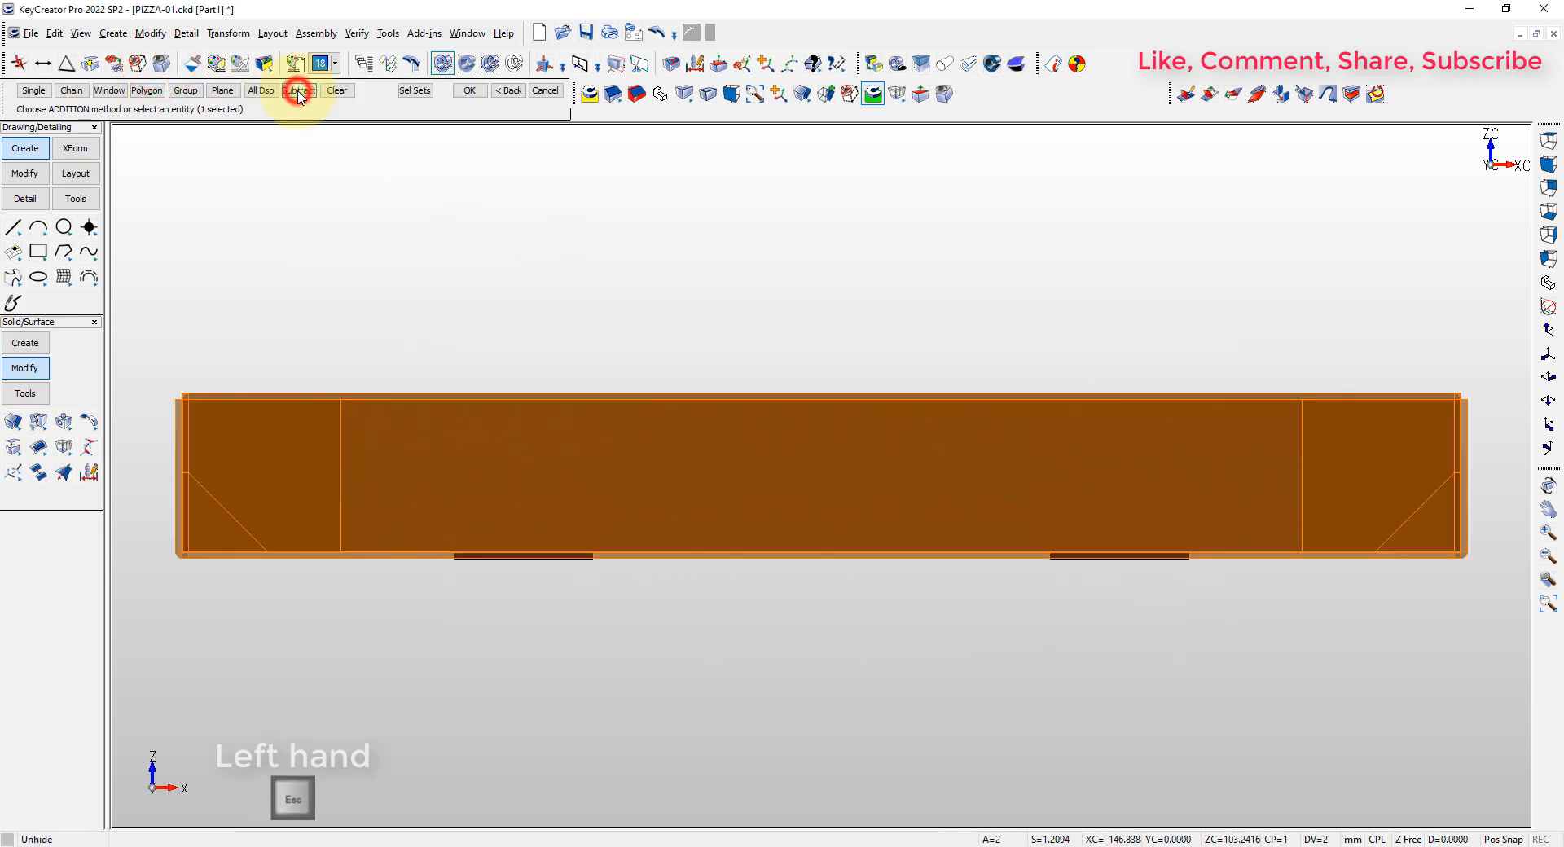
click(160, 64)
drag(376, 319, 1230, 636)
key(Return)
key(Escape)
Unite the two blocks with the box body to form the locking tabs
middle_drag(1202, 625, 493, 611)
scroll(493, 611, up, 3)
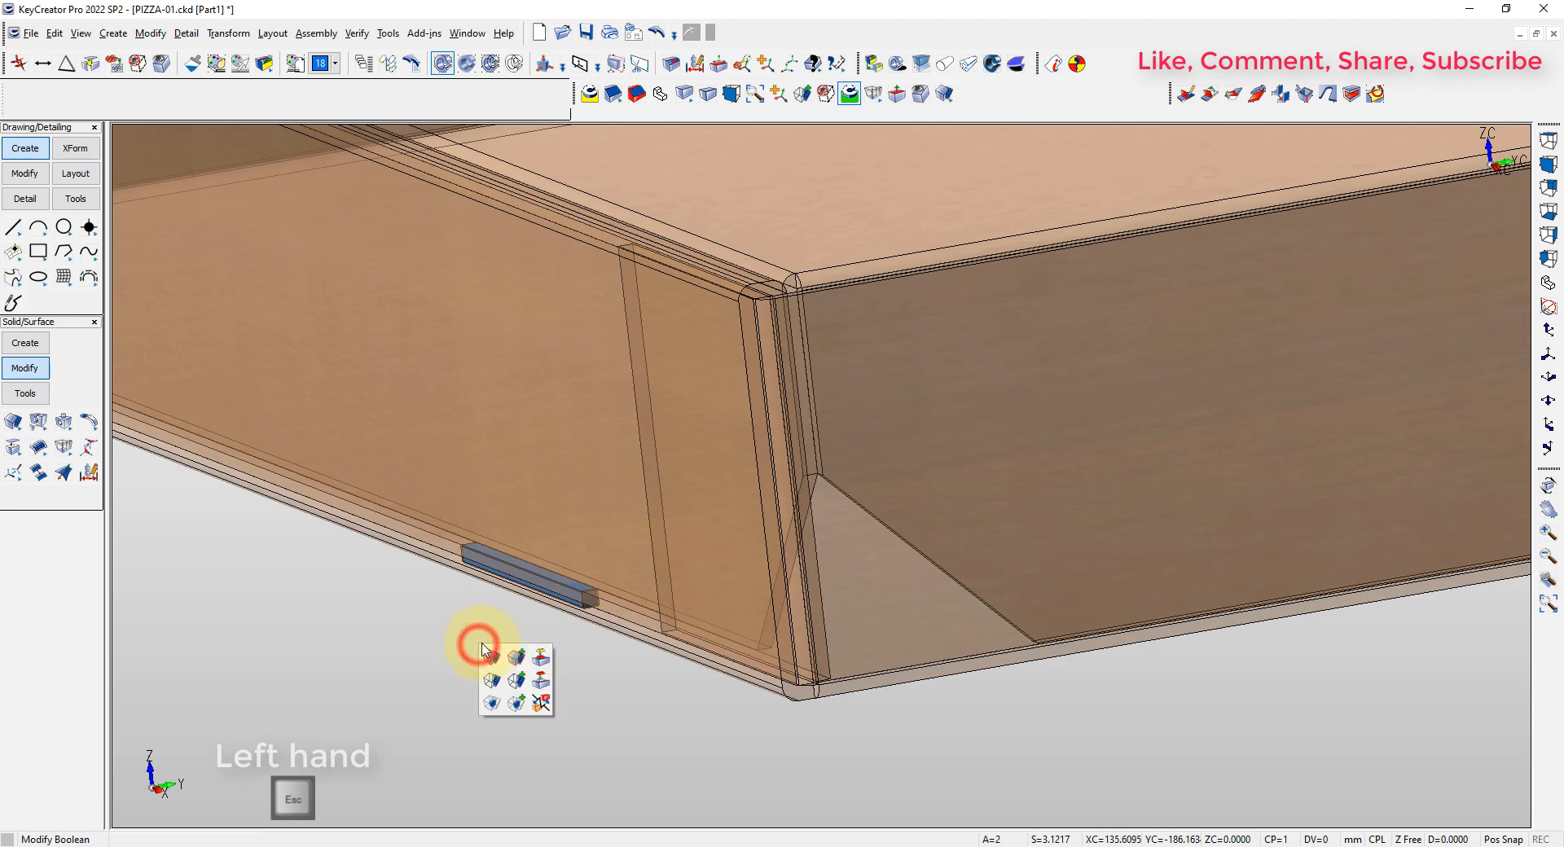
click(490, 657)
key(Return)
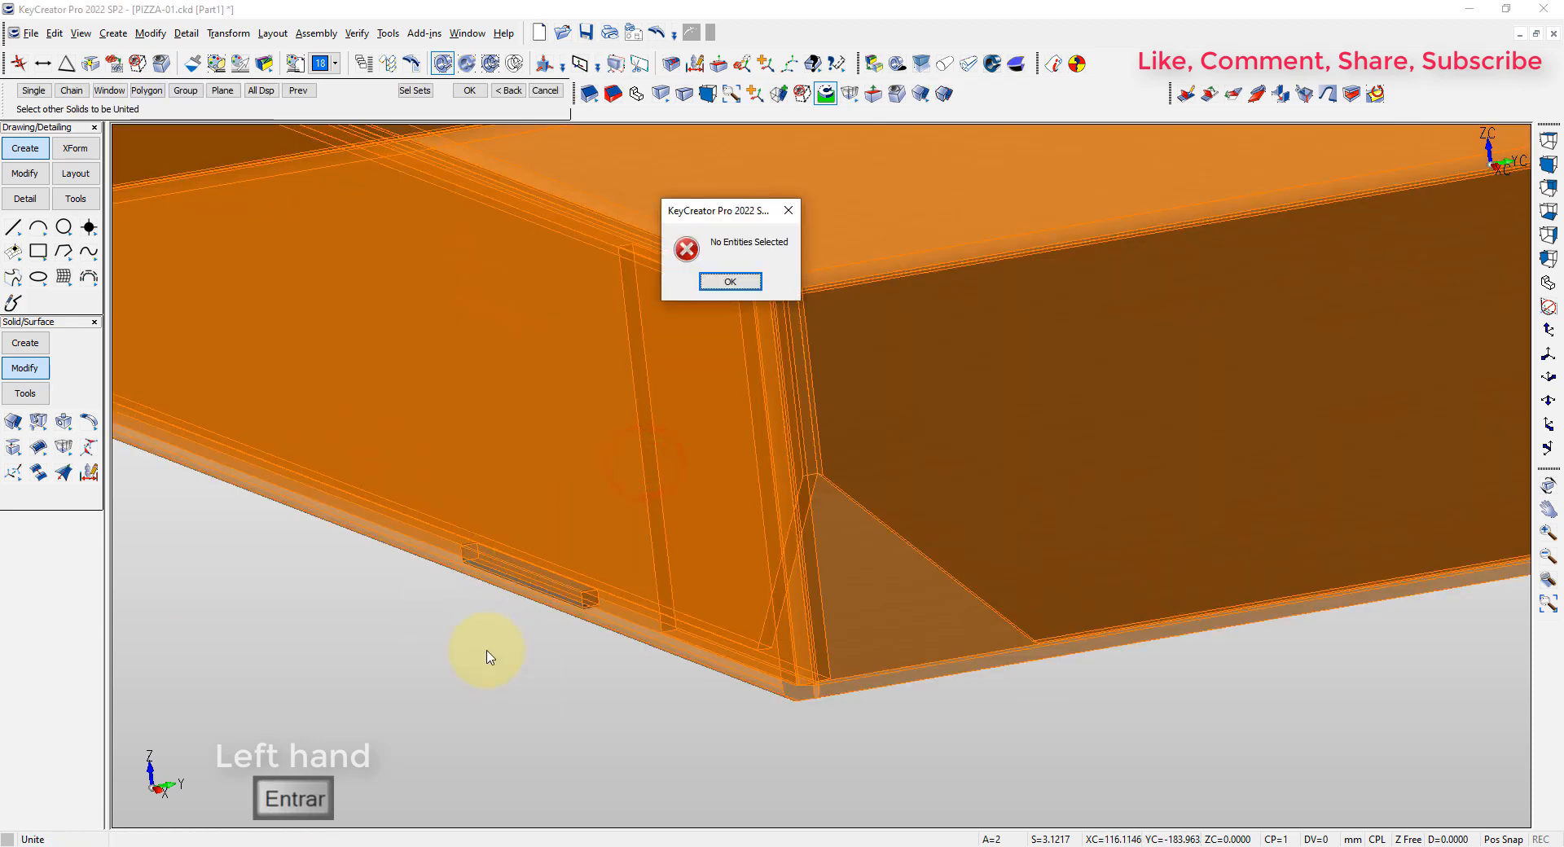
key(Return)
scroll(986, 725, down, 3)
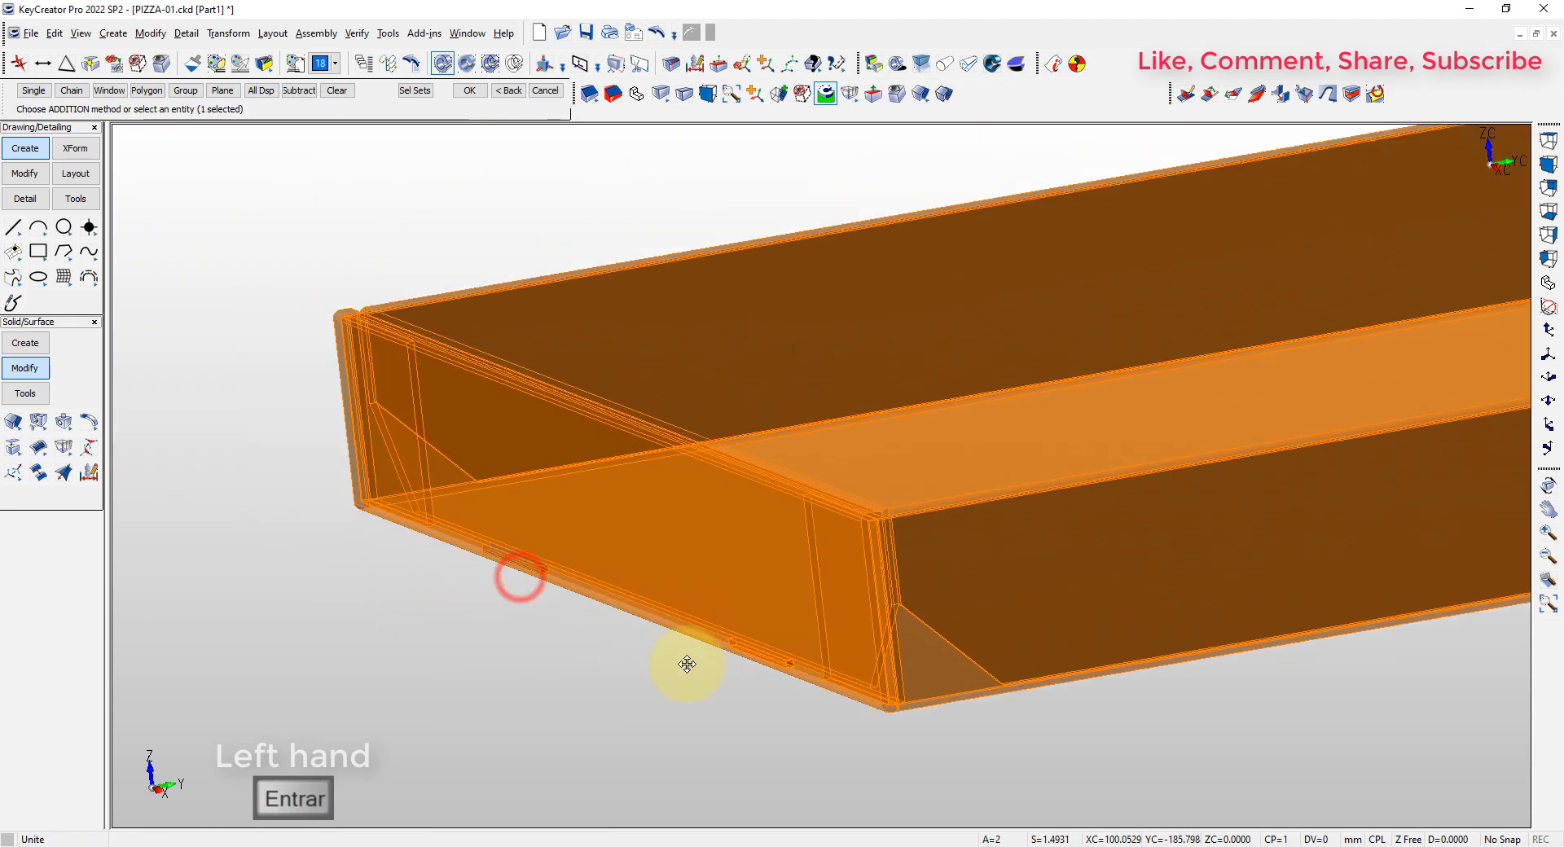
click(515, 569)
key(Return)
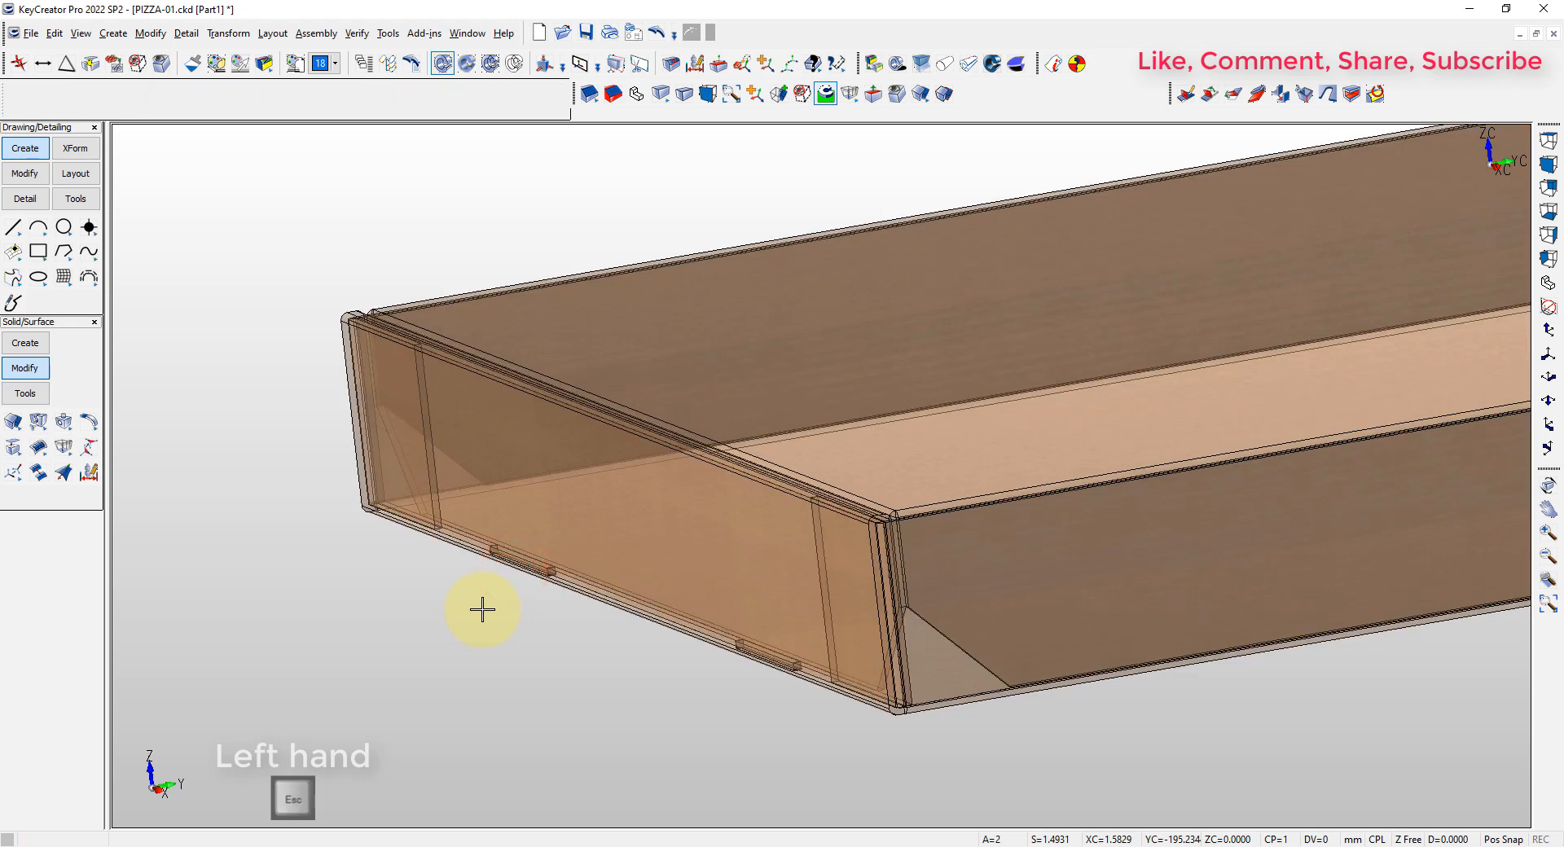
key(alt+t)
key(Escape)
Return to the isometric view and turn on the display of the pizza's level
key(alt+a)
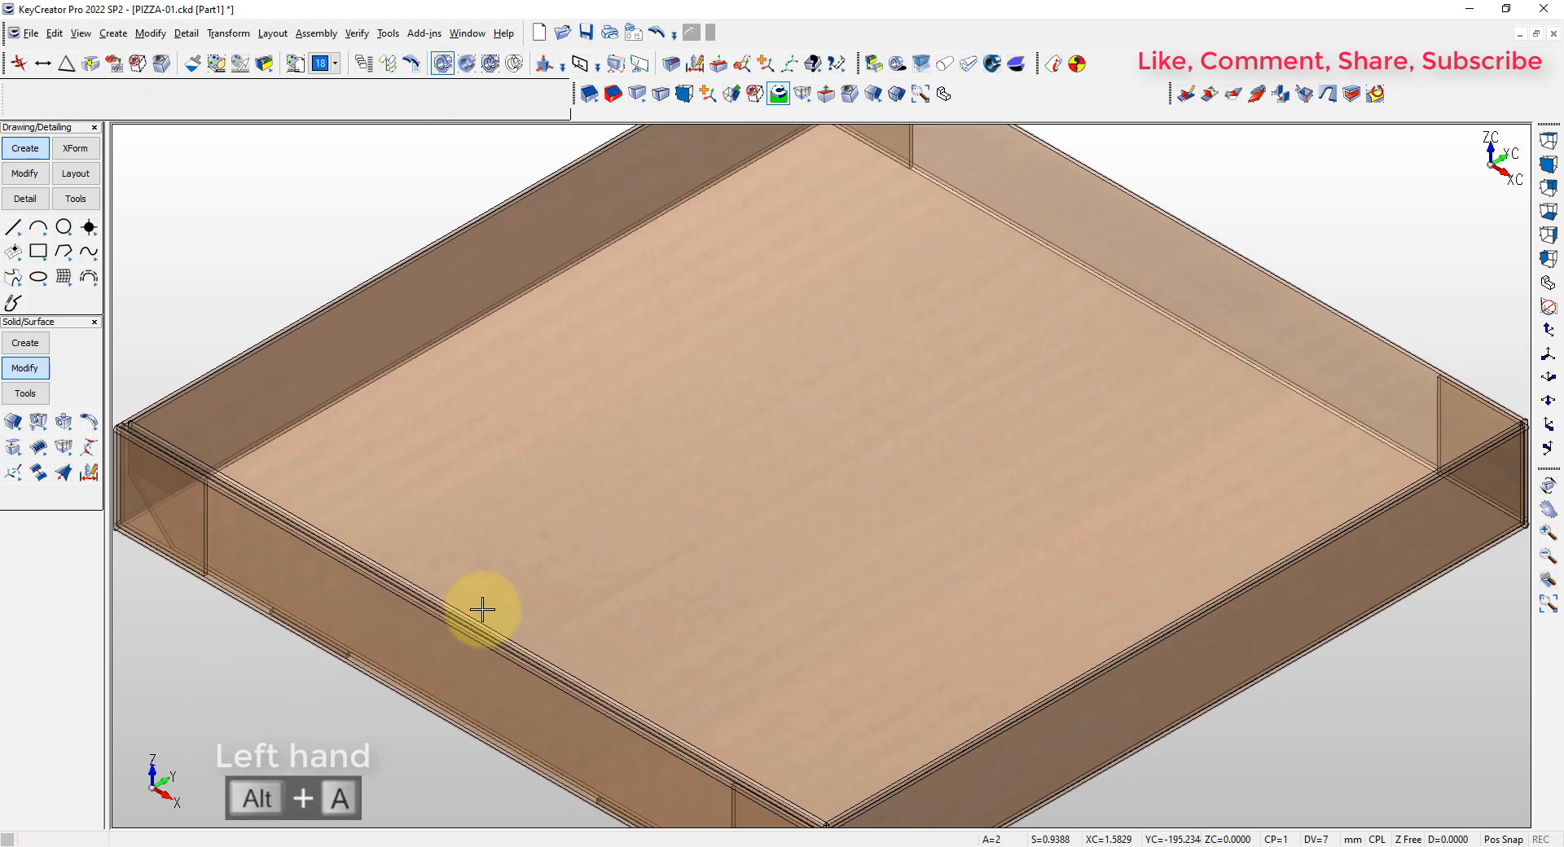
key(alt+a)
key(Escape)
click(293, 282)
click(297, 161)
click(405, 204)
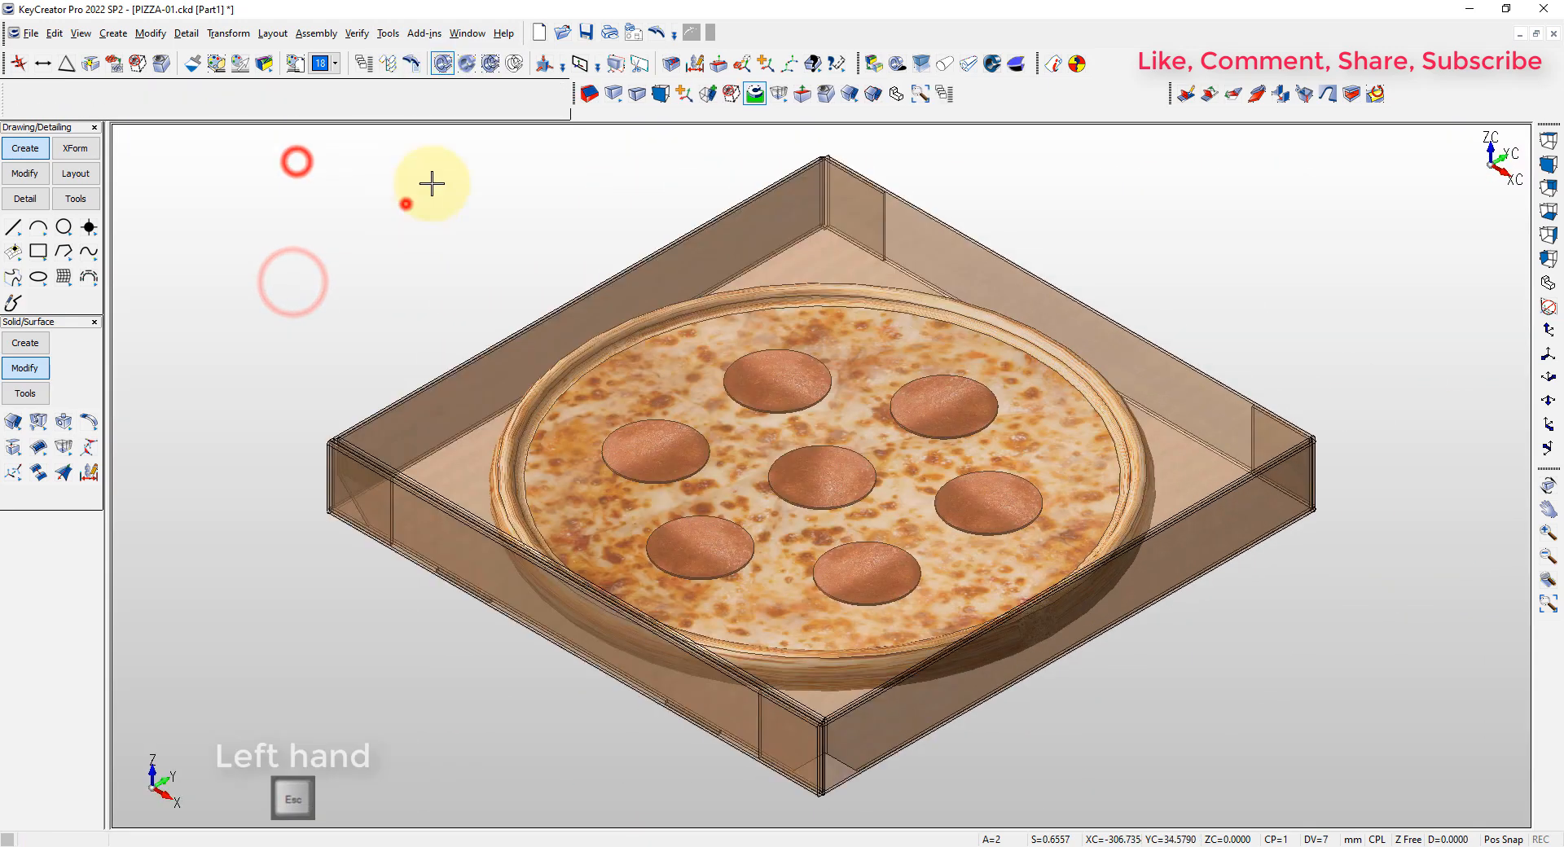
Remove the transparency of the box so it is fully opaque
click(874, 66)
key(Return)
click(778, 198)
key(alt+a)
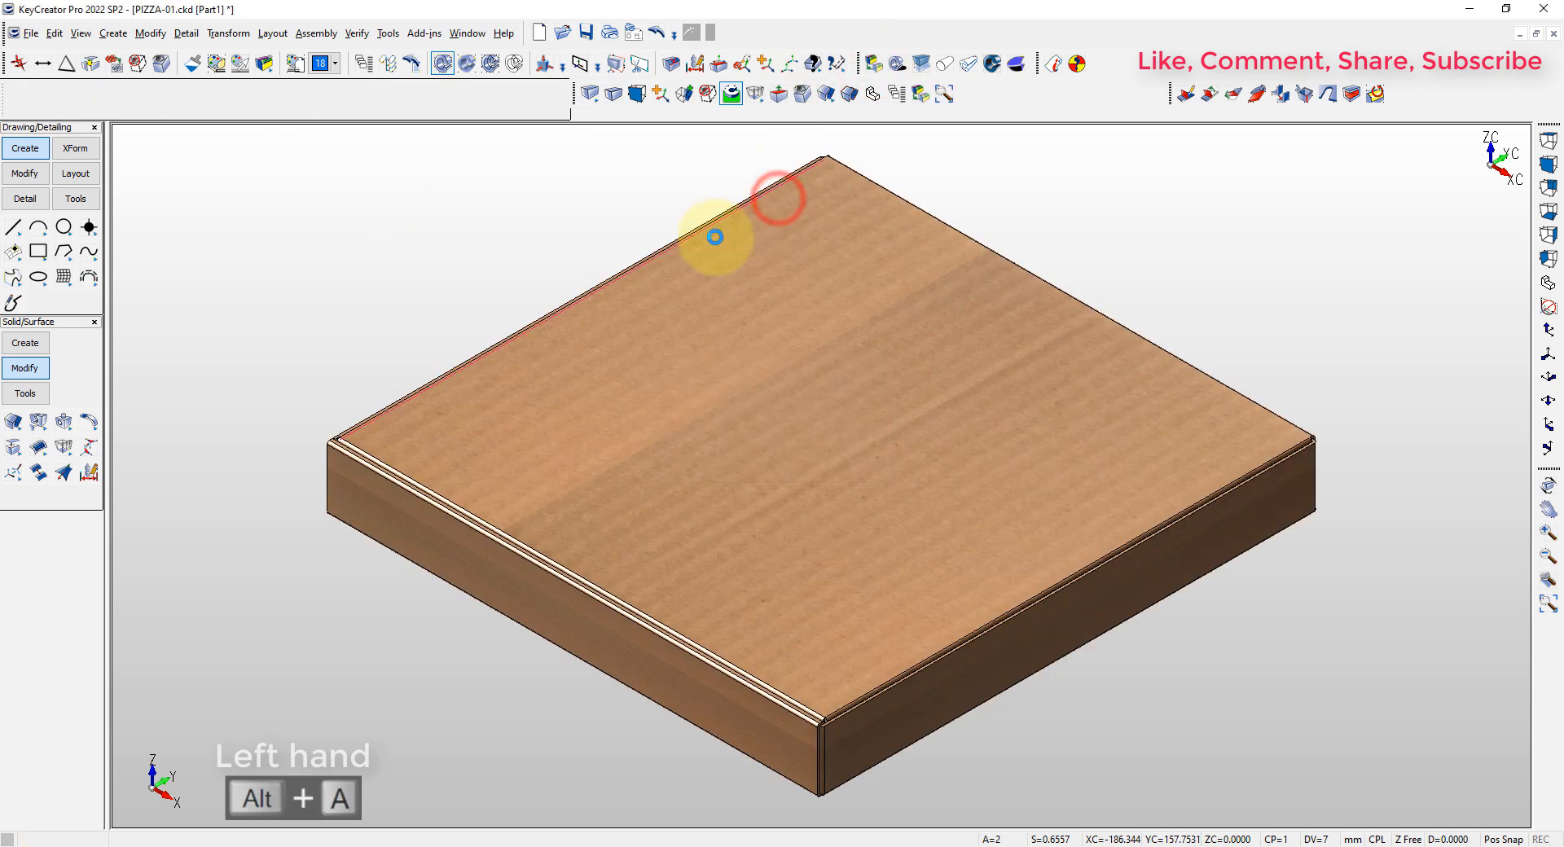
Unbend the whole box from its base face with K-factor 0.5 and centerline bend lines, and inspect the tabs and slots
click(1232, 94)
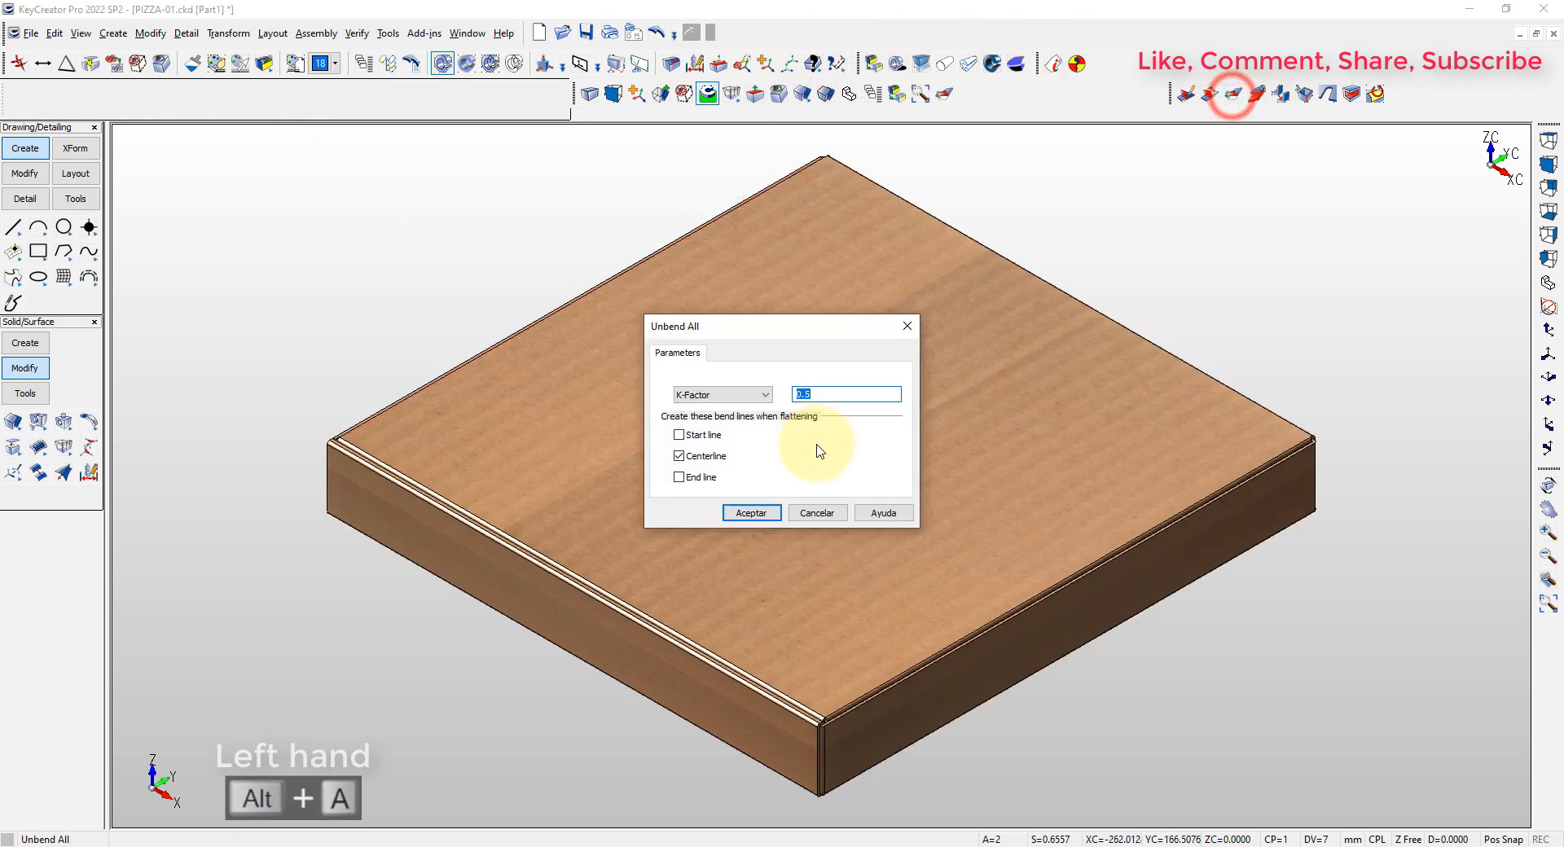
click(734, 515)
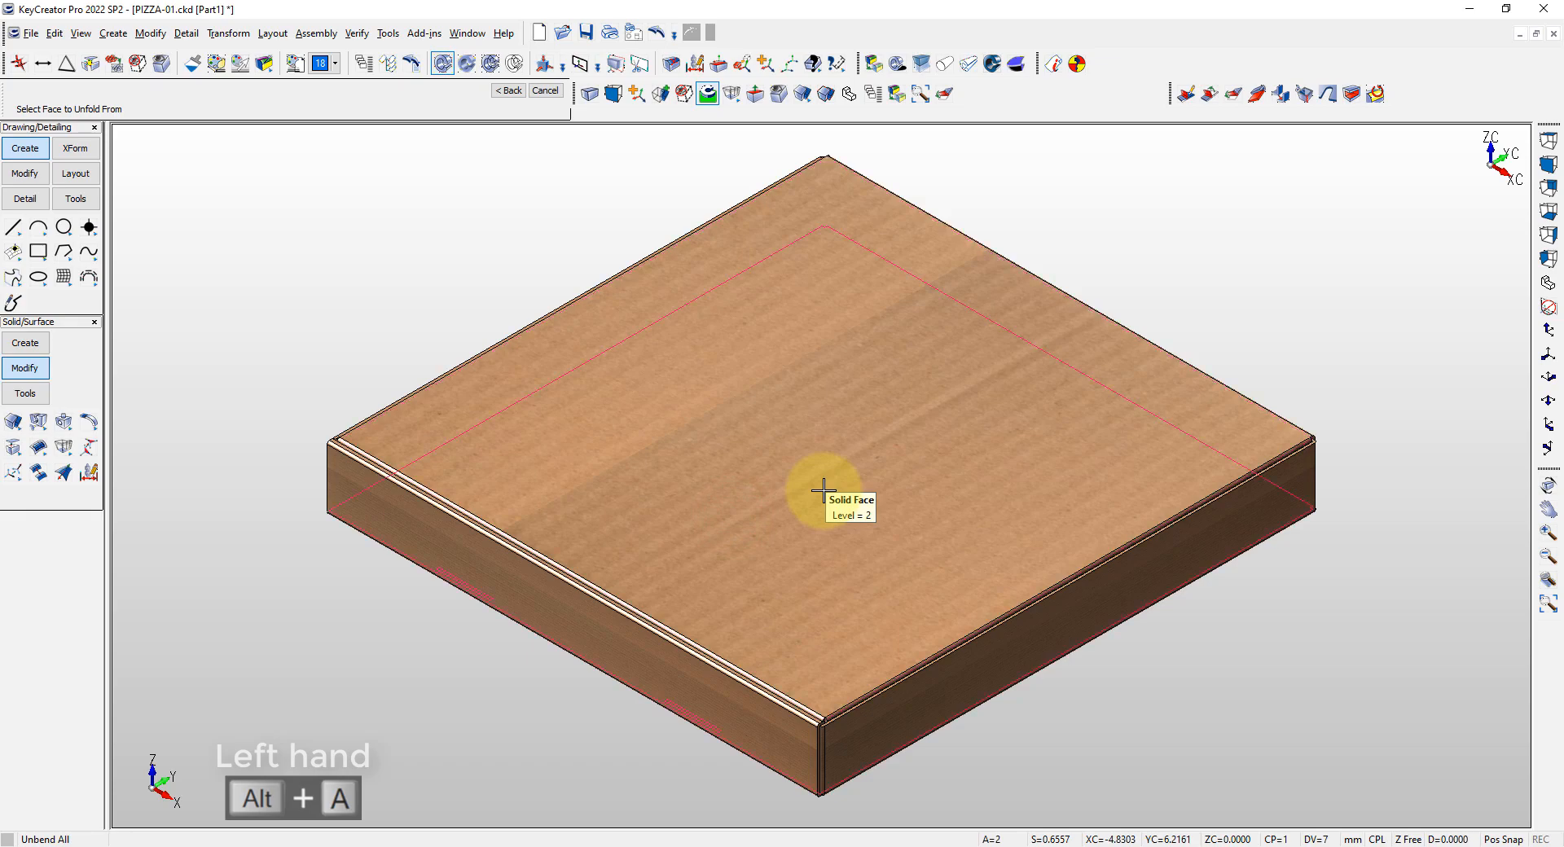
click(823, 490)
key(alt+a)
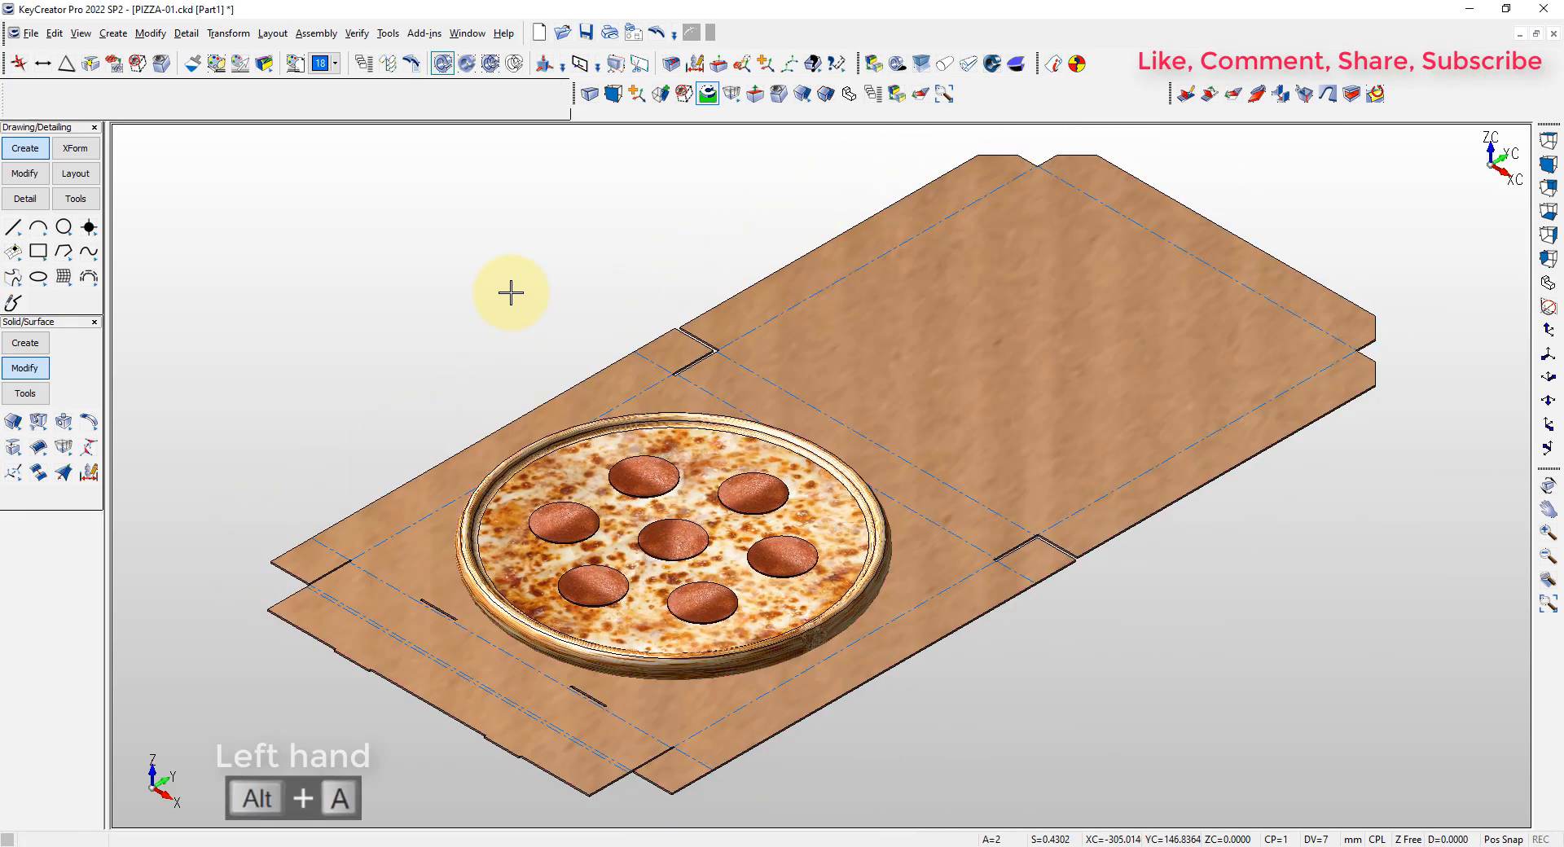
scroll(330, 690, up, 6)
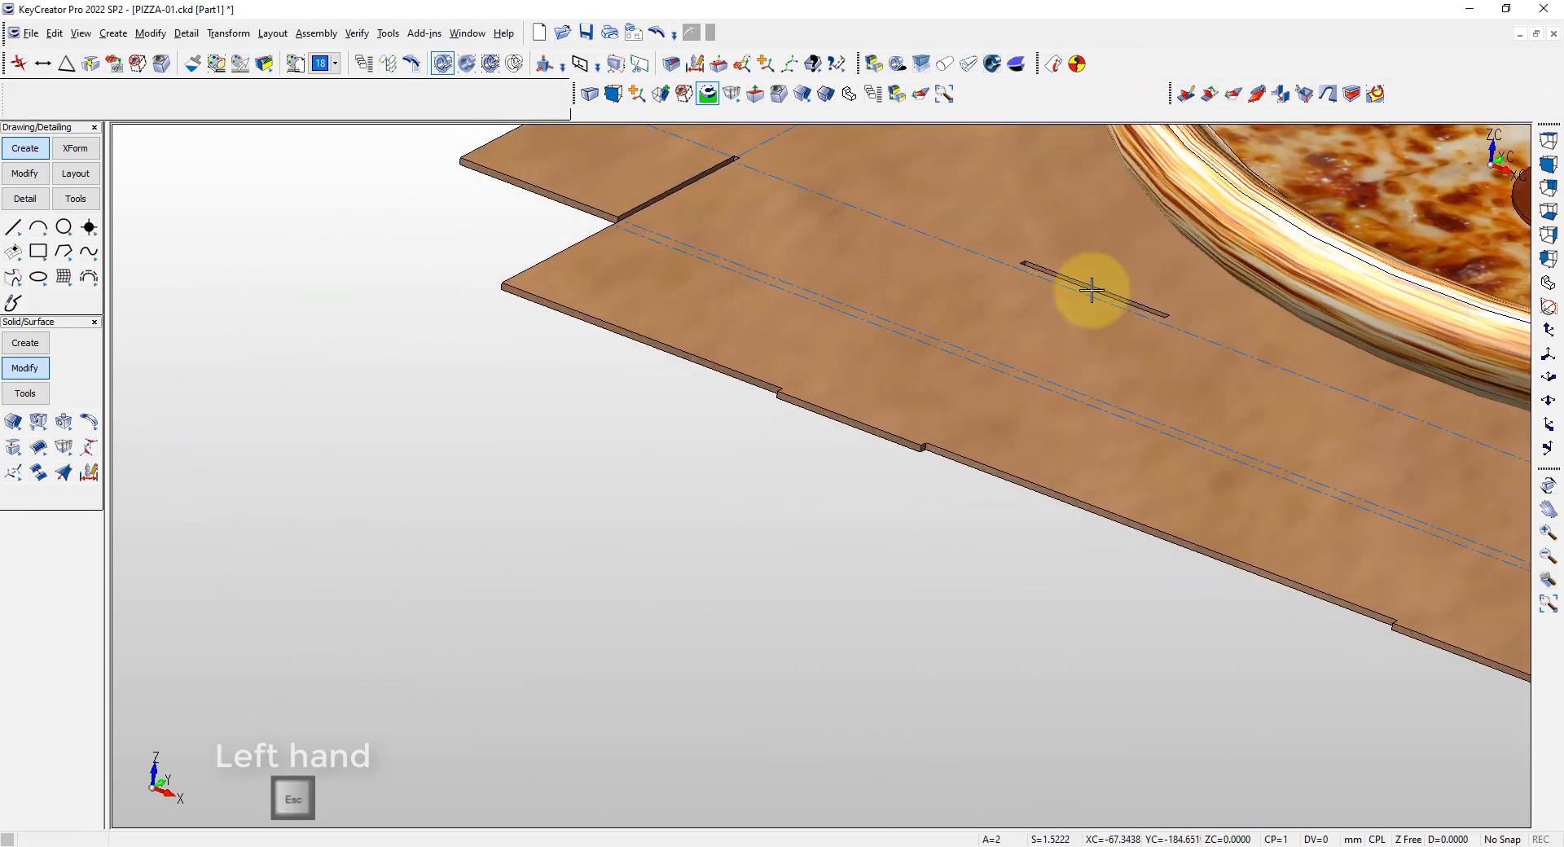
key(alt+a)
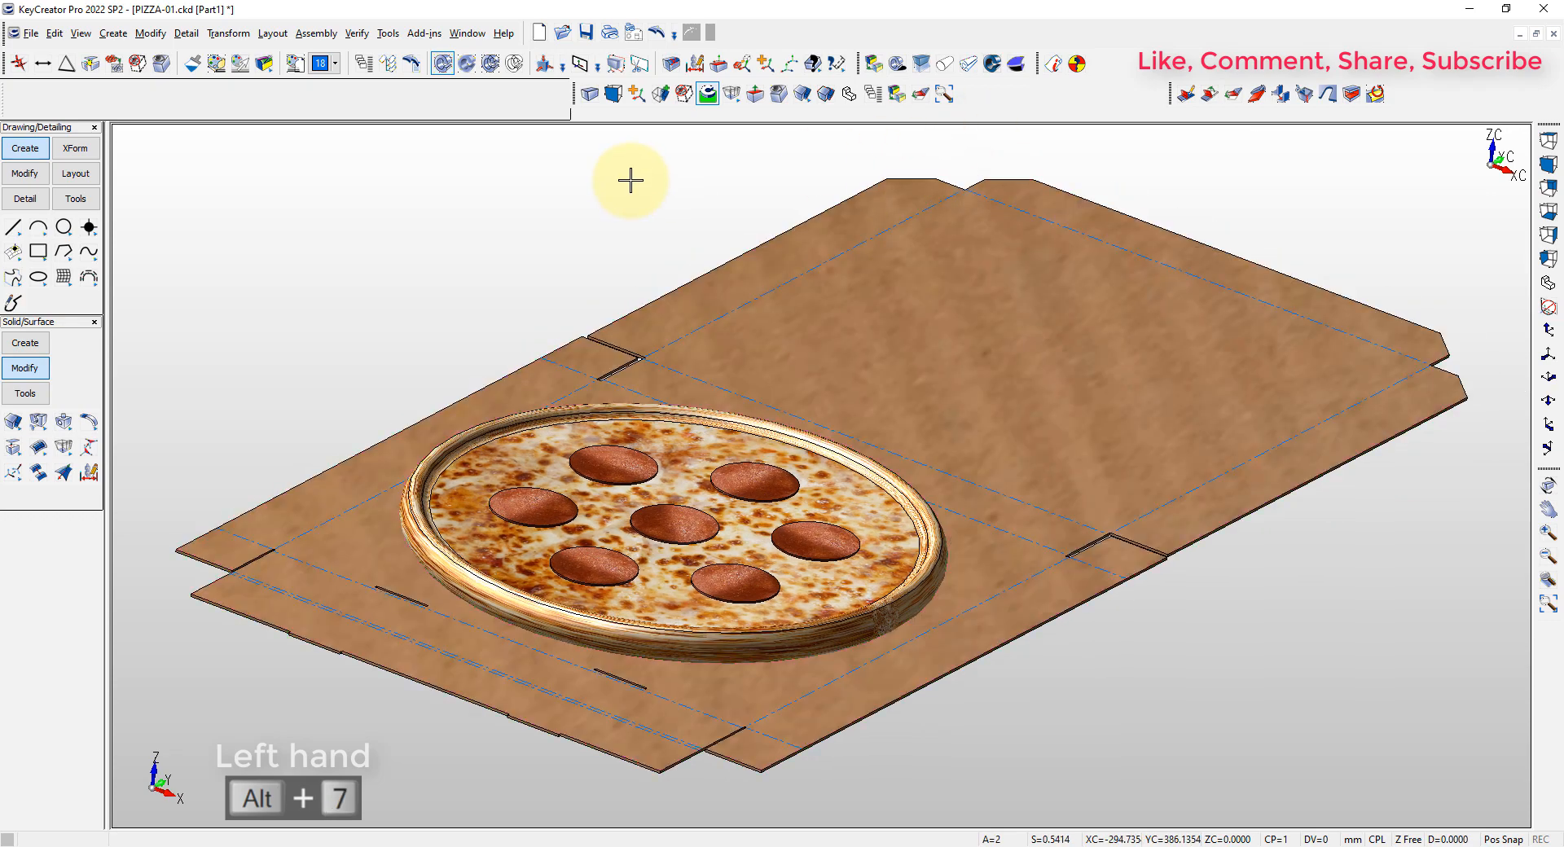
key(alt+a)
Undo the unbending to restore the folded box and fit it in view
key(ctrl+z)
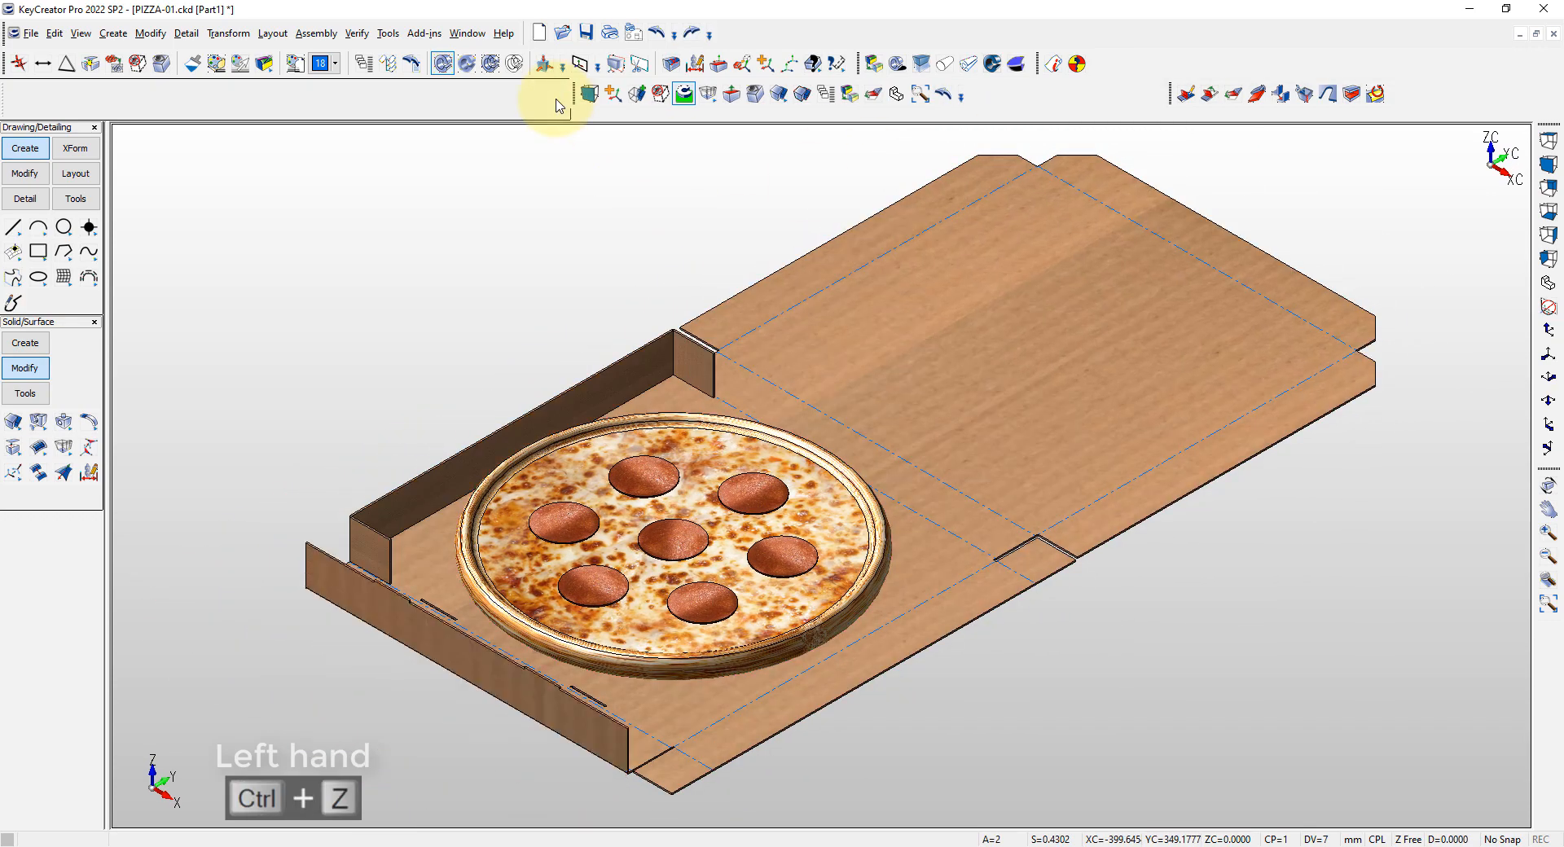
key(alt+a)
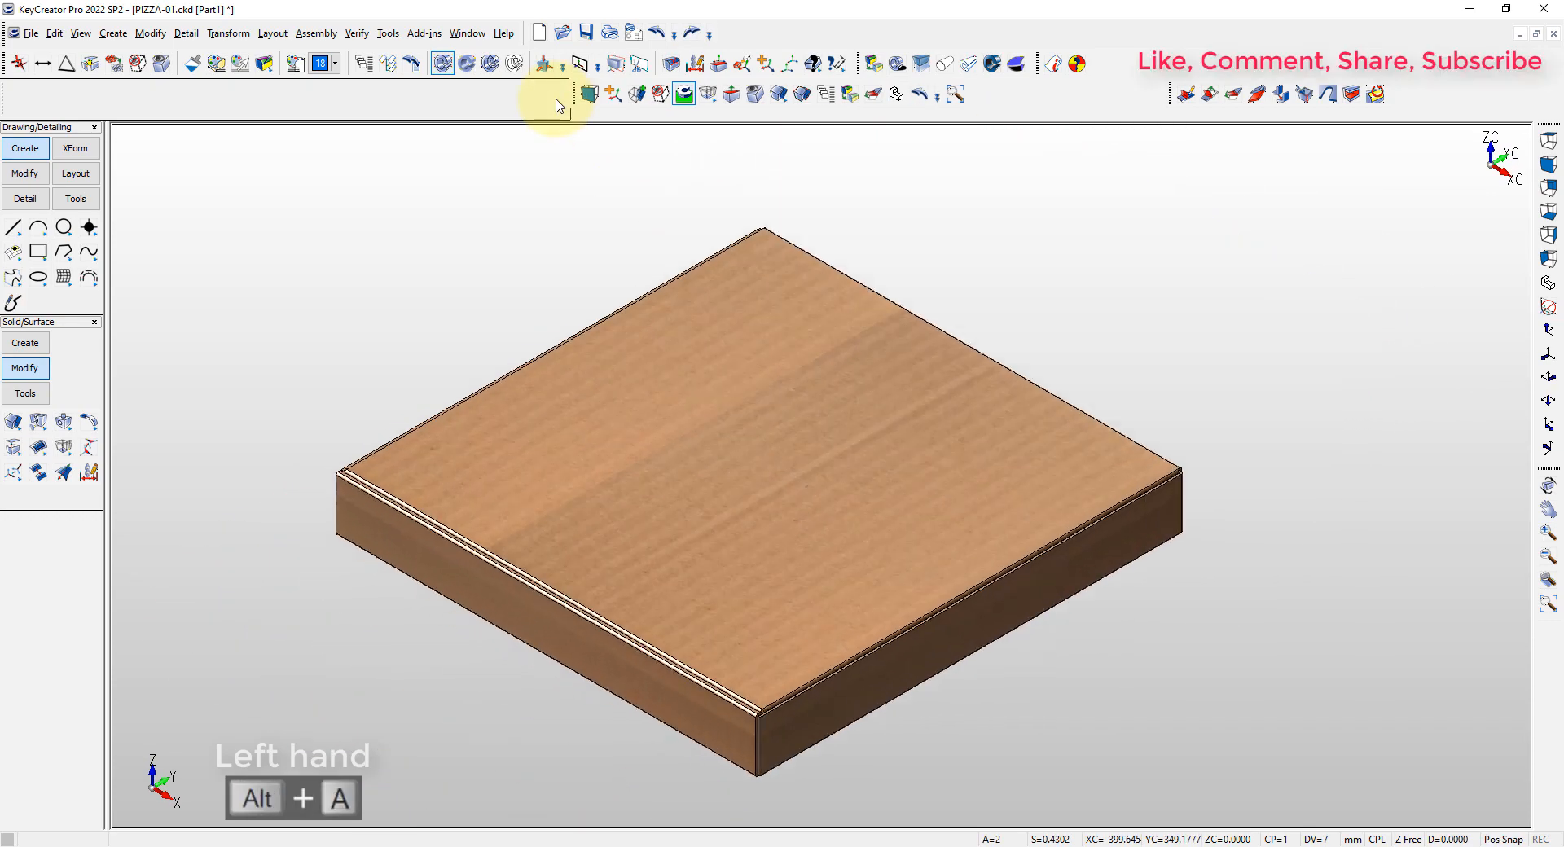
key(alt+a)
Dynamically copy the closed box 500 mm along the X direction
click(454, 213)
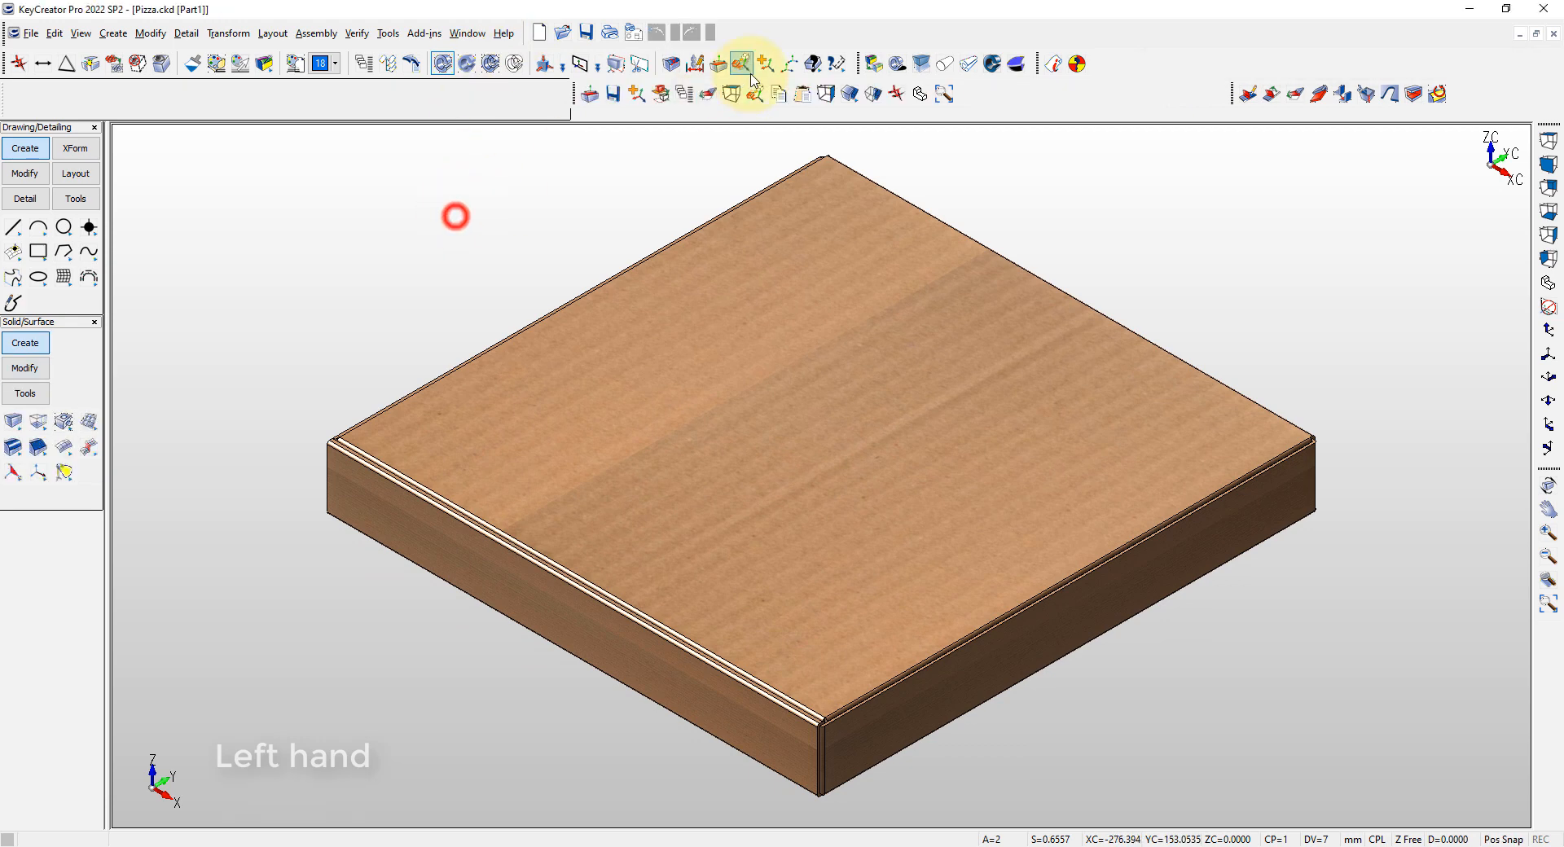
click(764, 63)
click(774, 249)
key(Return)
key(Return)
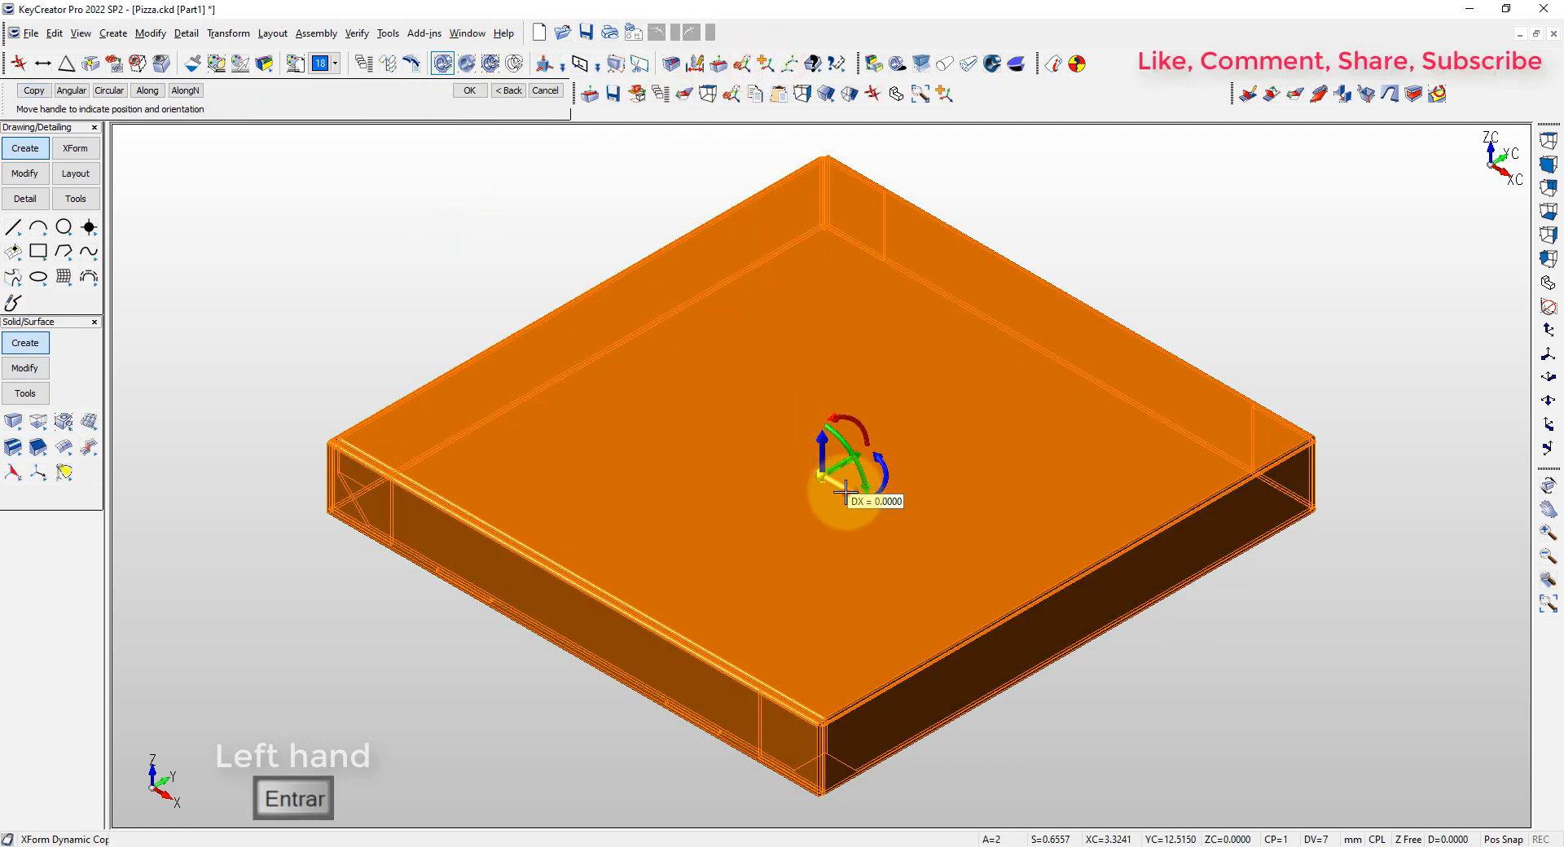
drag(845, 492, 880, 506)
text(500)
Move the copied box to a new level 3 and make that level active
key(Return)
key(Return)
key(alt+a)
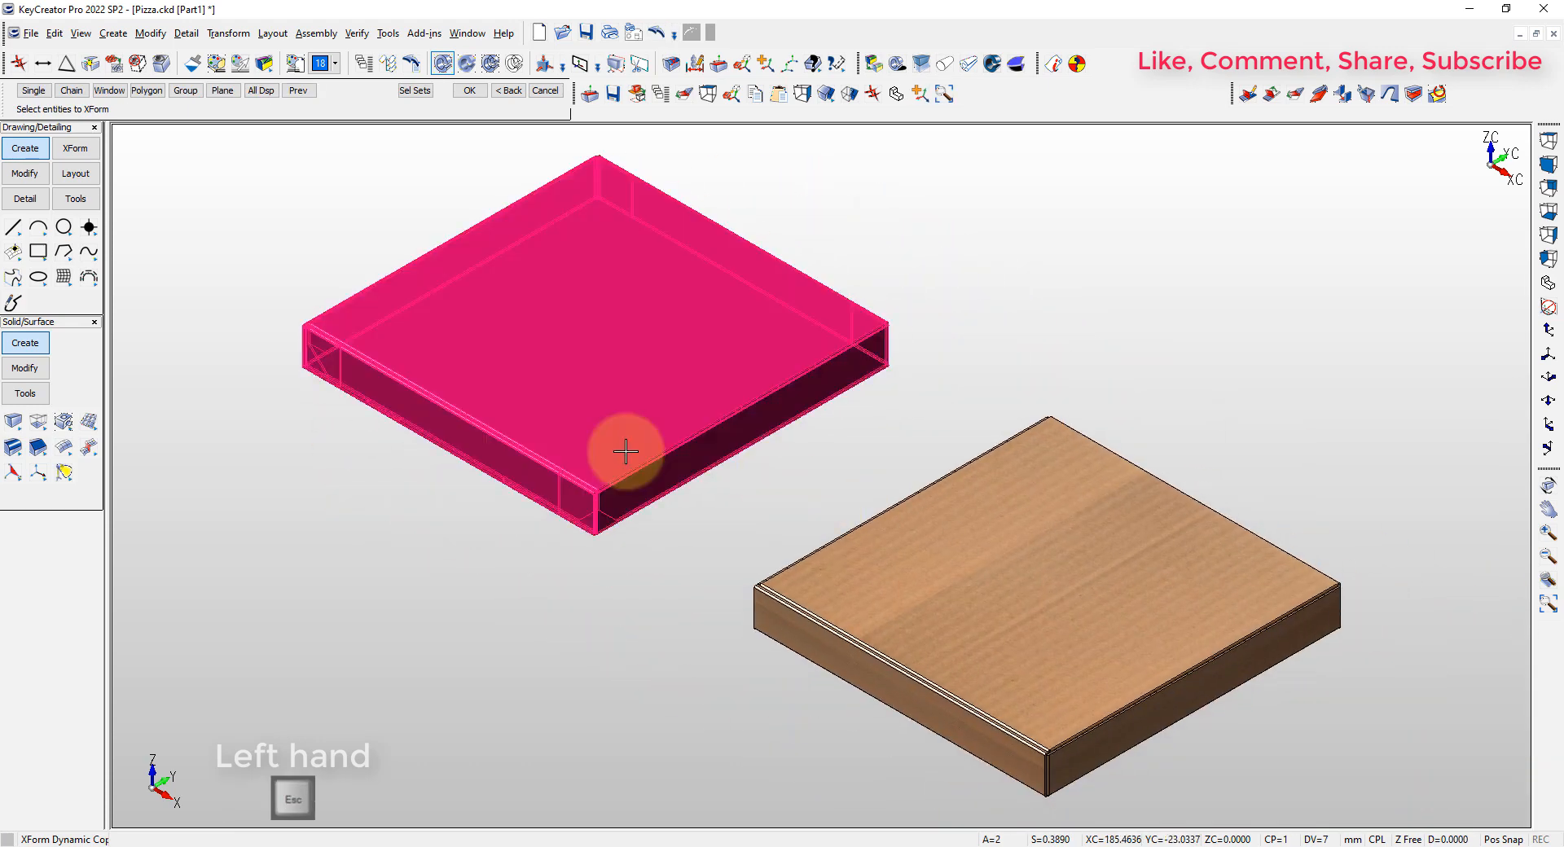
key(Escape)
click(364, 63)
key(ctrl+b)
click(1008, 513)
key(Return)
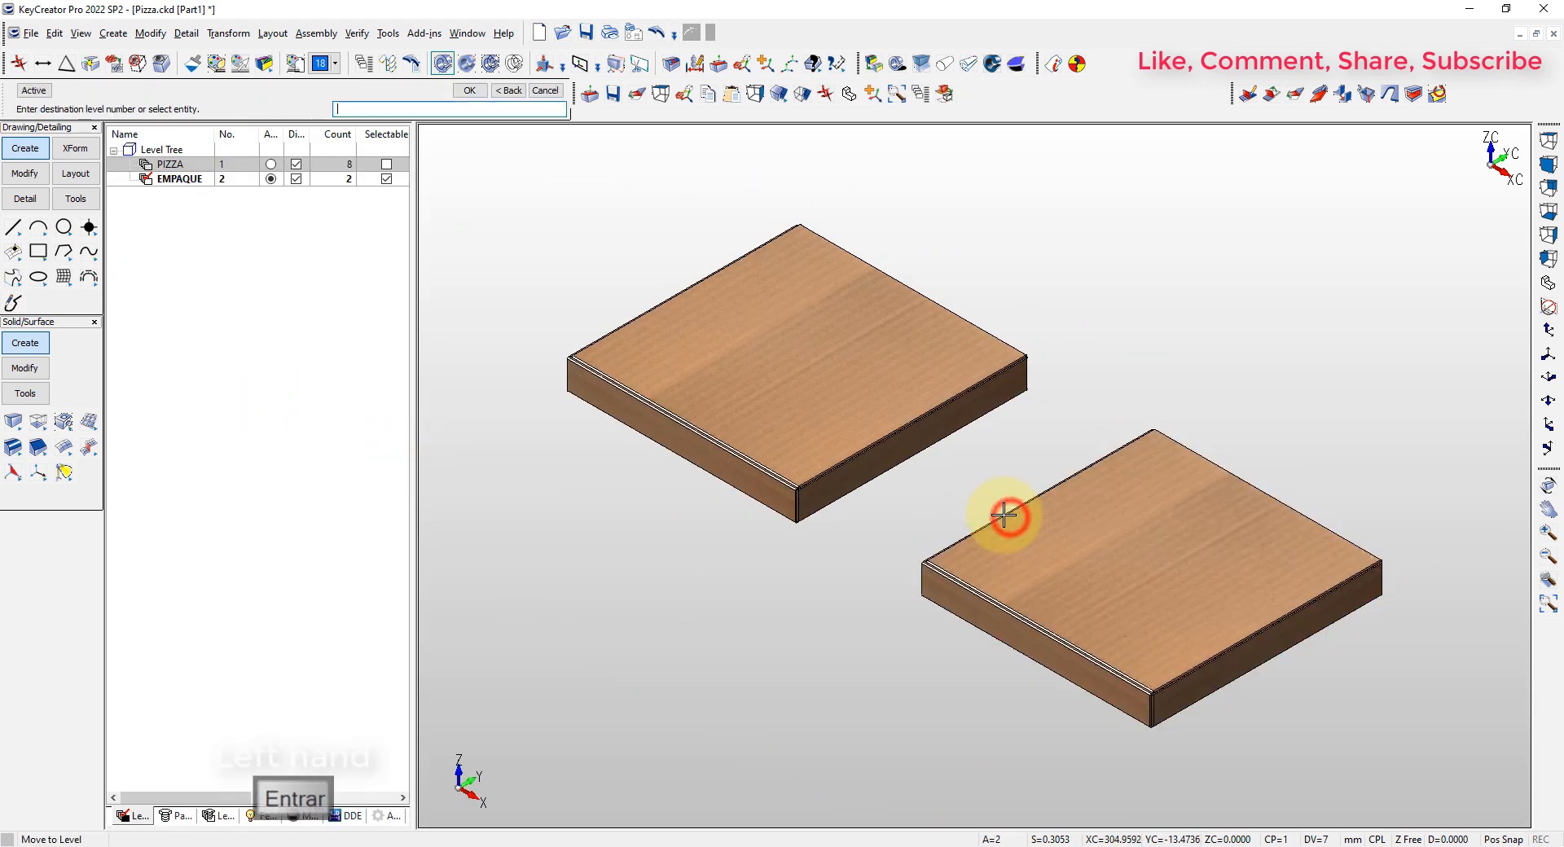
click(269, 193)
Turn off the display of the EMPAQUE and PIZZA levels and close the level list
click(297, 178)
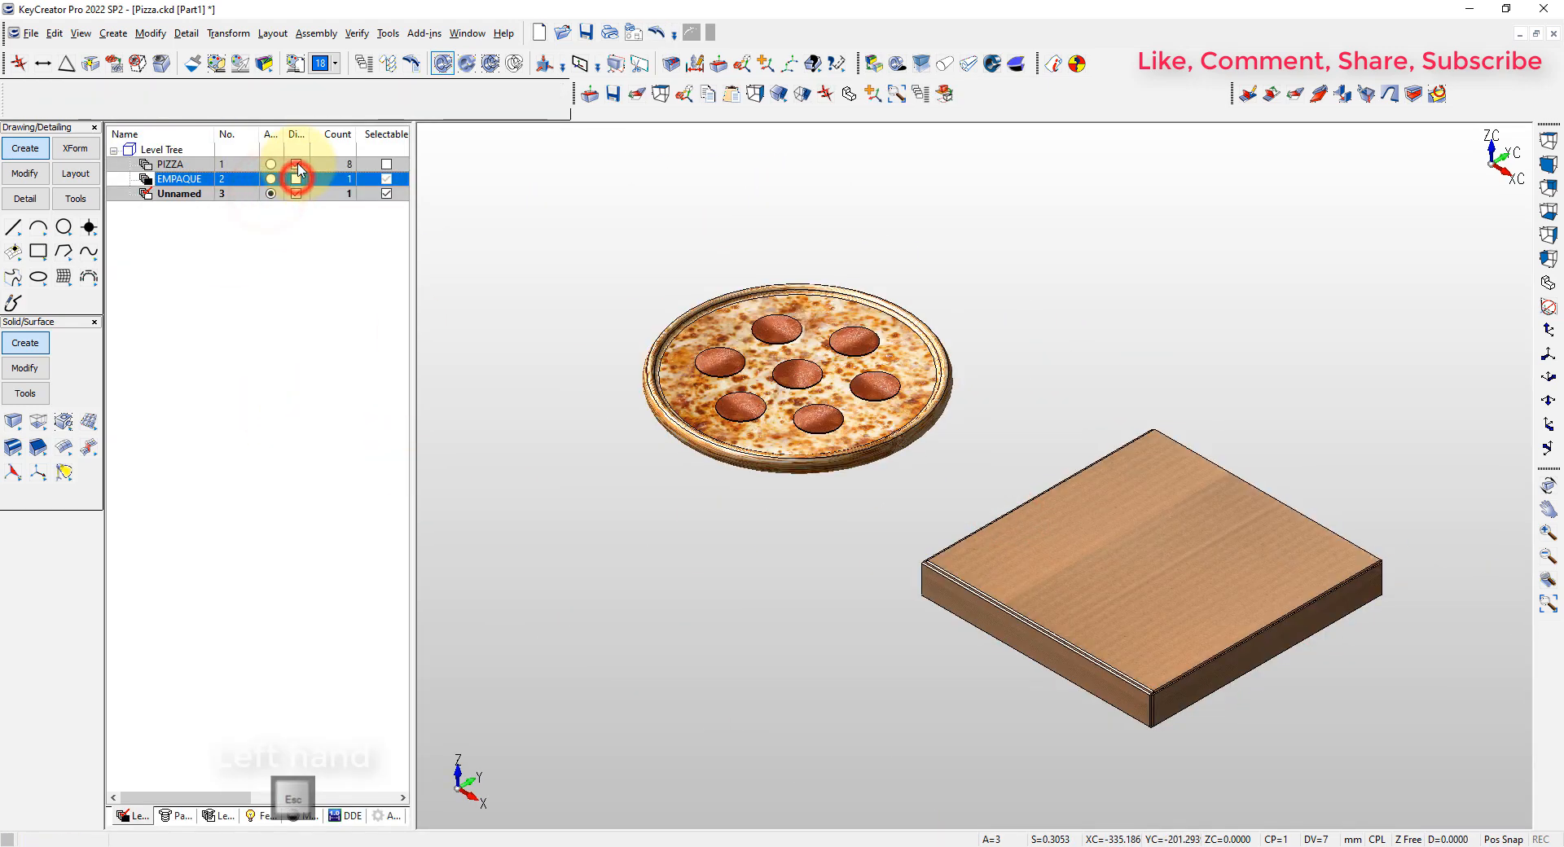
click(296, 164)
key(Escape)
click(541, 220)
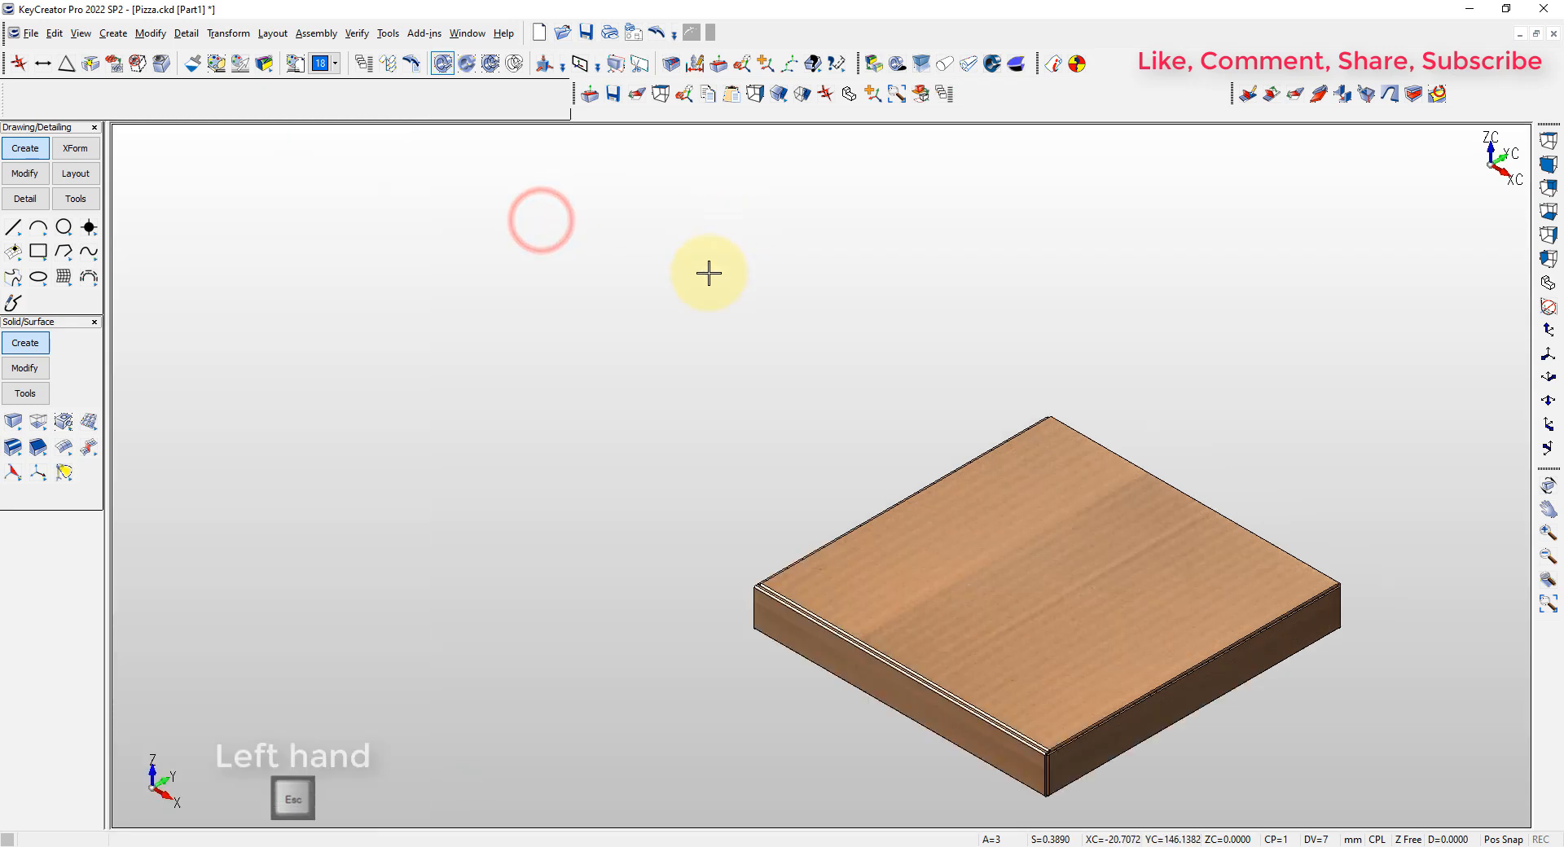
Unbend all folds of the copied box from its base face to produce the flat pattern
scroll(709, 273, down, 3)
scroll(1001, 456, up, 3)
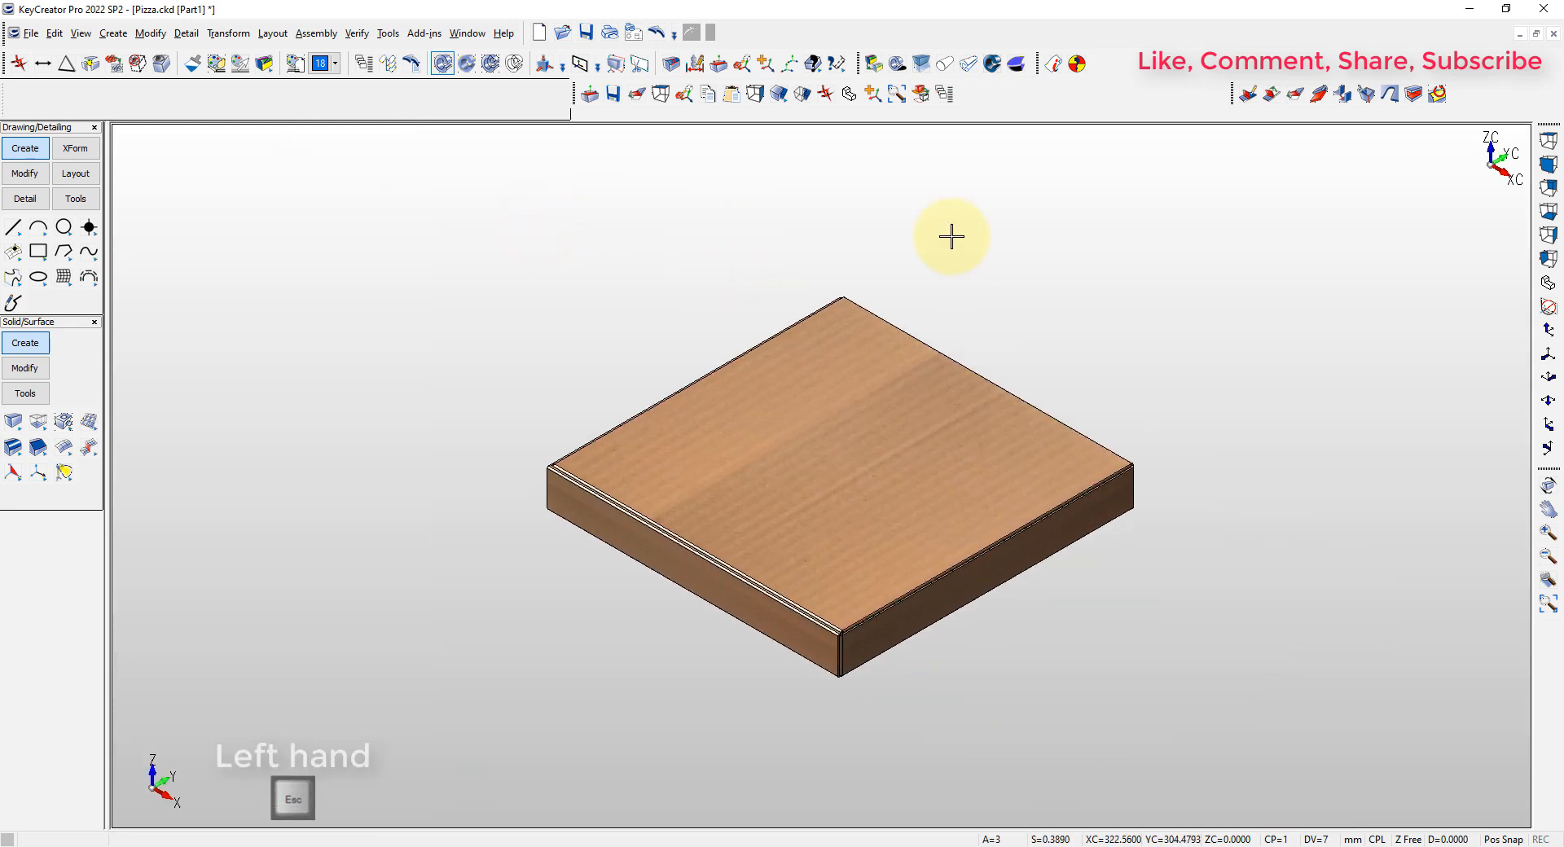
click(1304, 96)
key(Return)
click(890, 499)
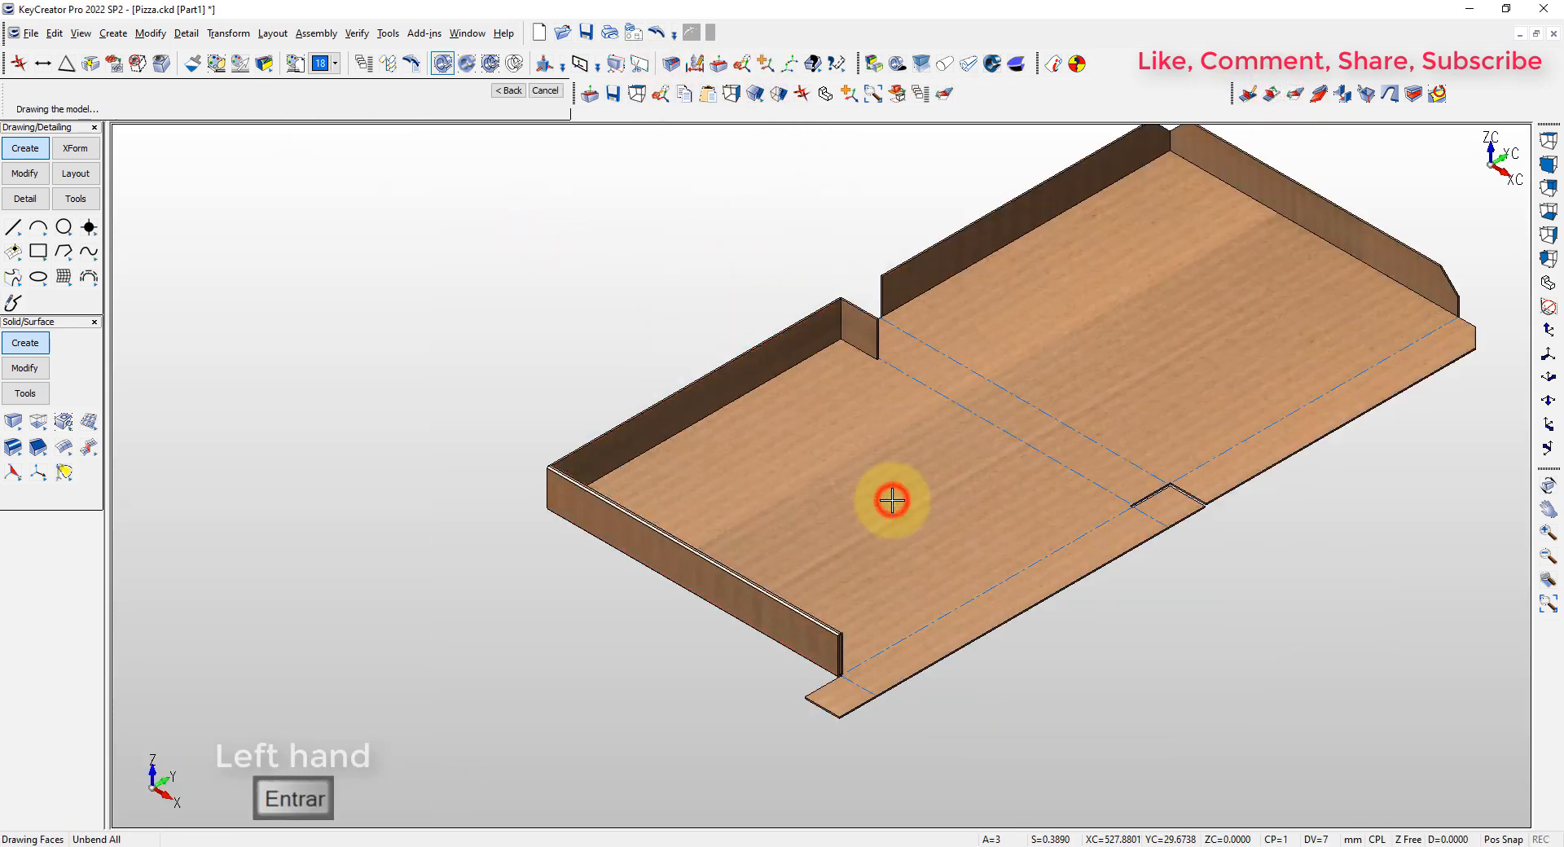
key(Escape)
key(alt+a)
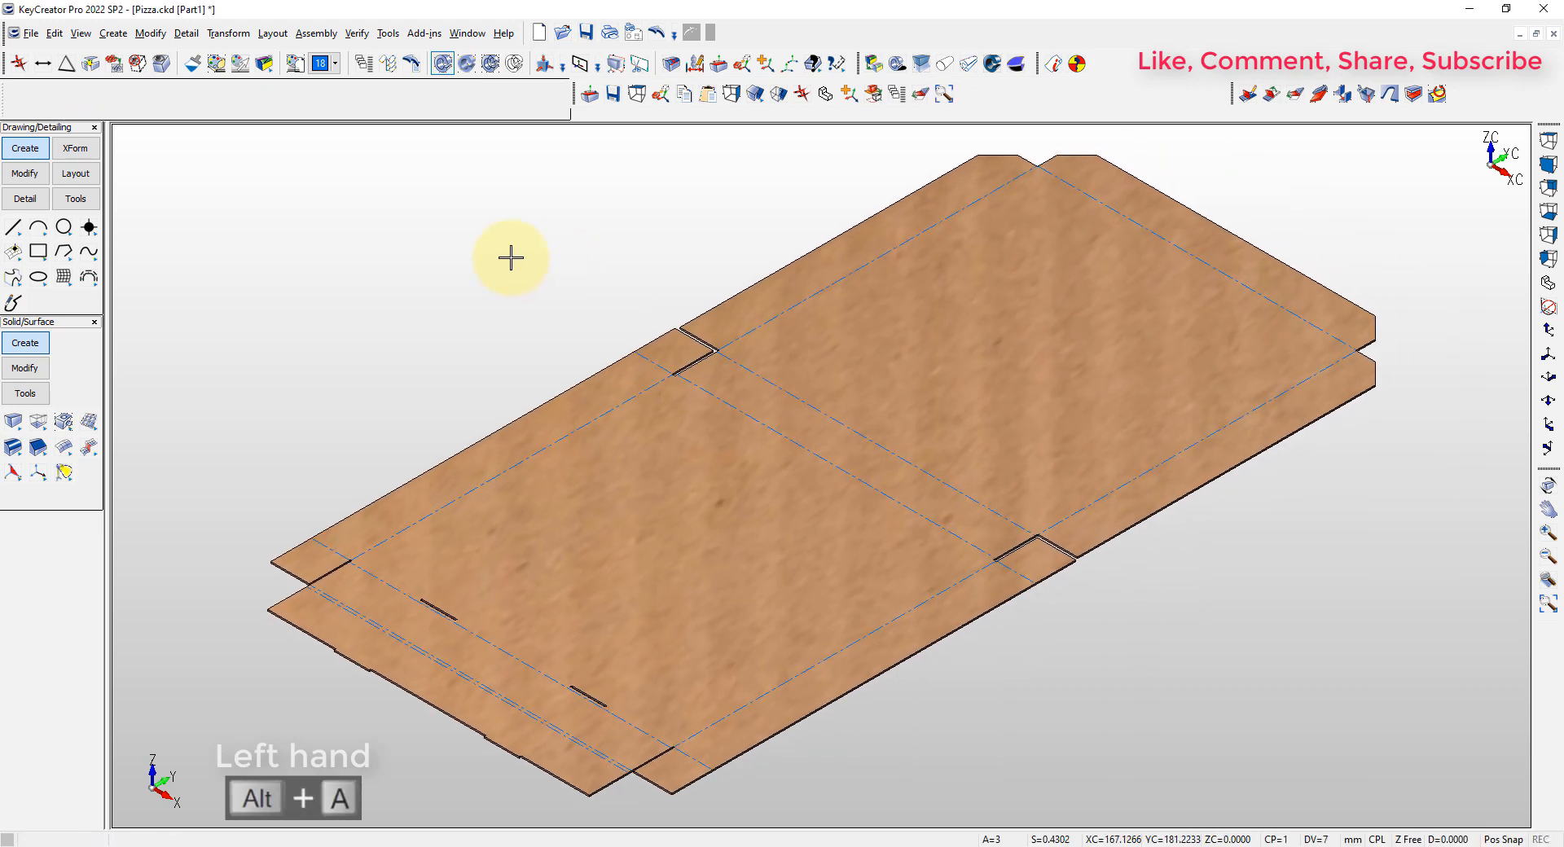
Copy the 6x6 cutter from CORTADORES.CKD with its lower middle point as base, and return to Pizza.ckd
key(ctrl+Tab)
key(ctrl+c)
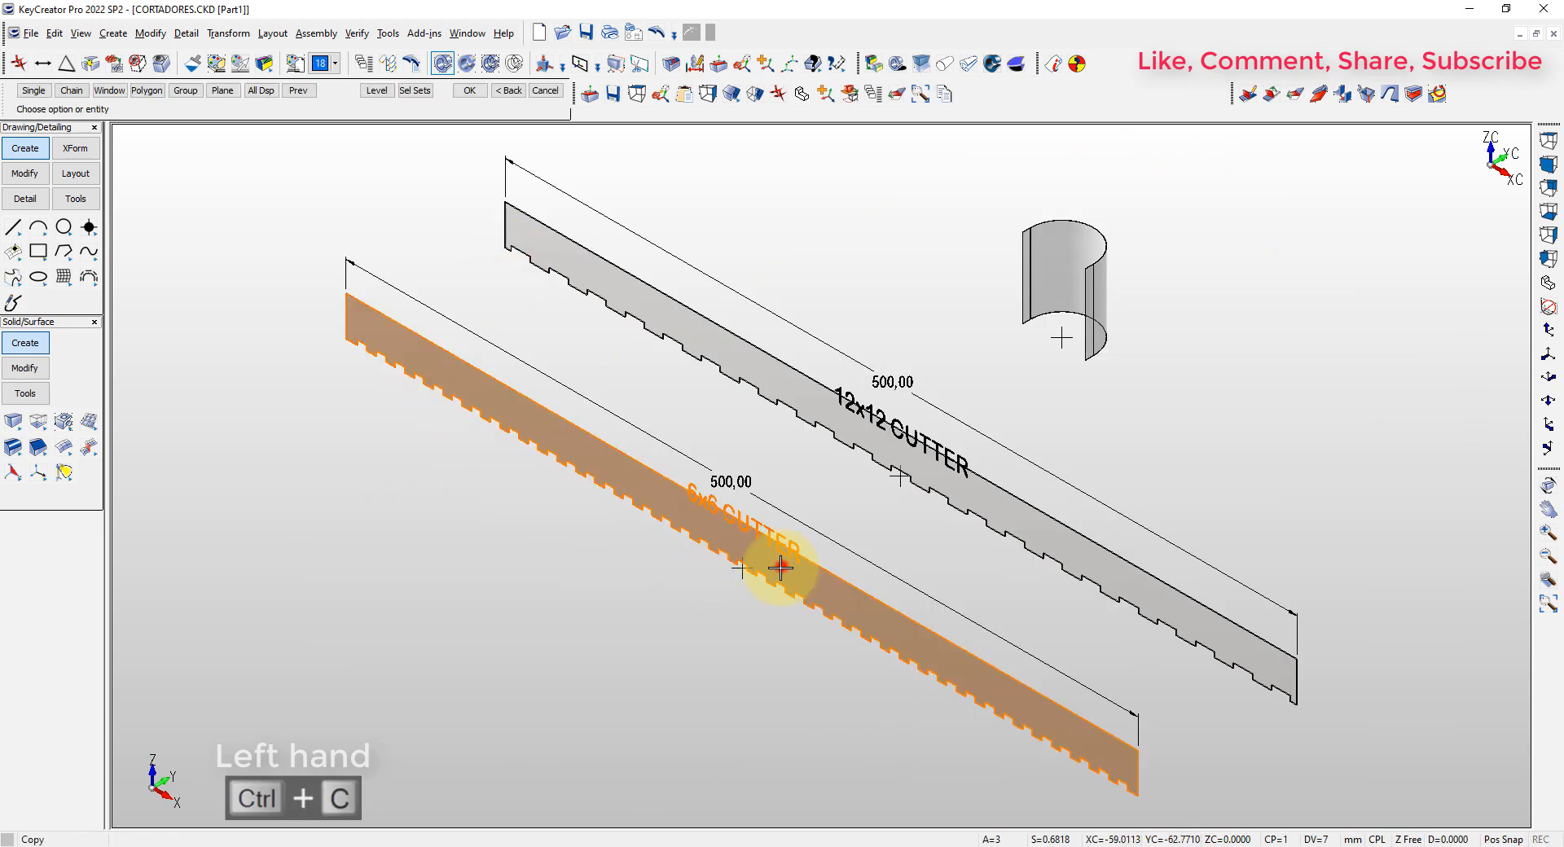
click(780, 565)
key(Return)
click(736, 572)
key(ctrl+Tab)
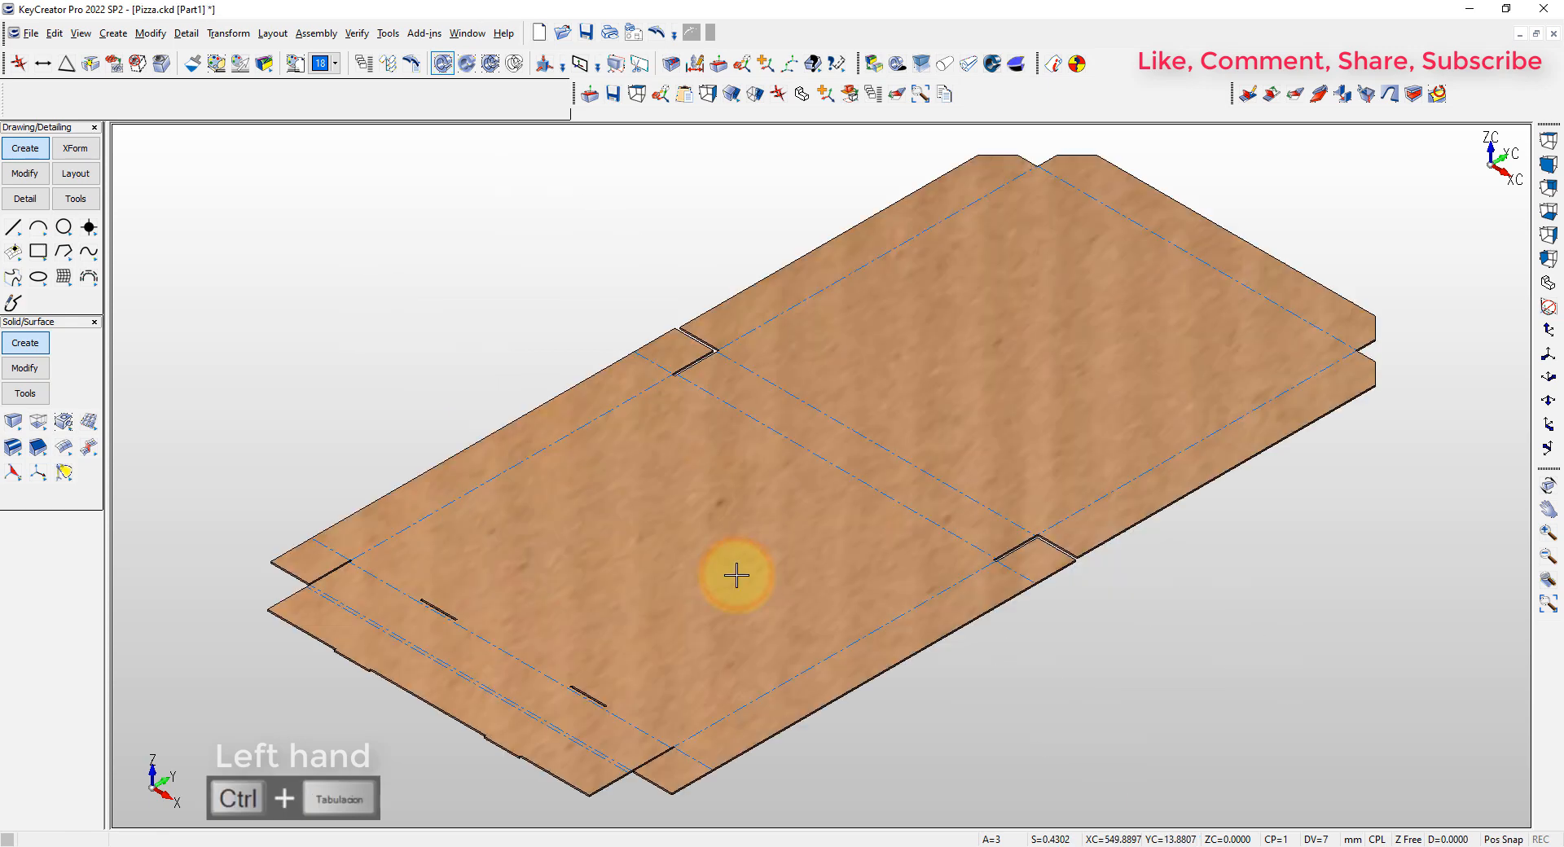
Paste the 6x6 cutter at the midpoint of each of the two central fold lines between the base and lid
key(ctrl+v)
scroll(872, 436, up, 3)
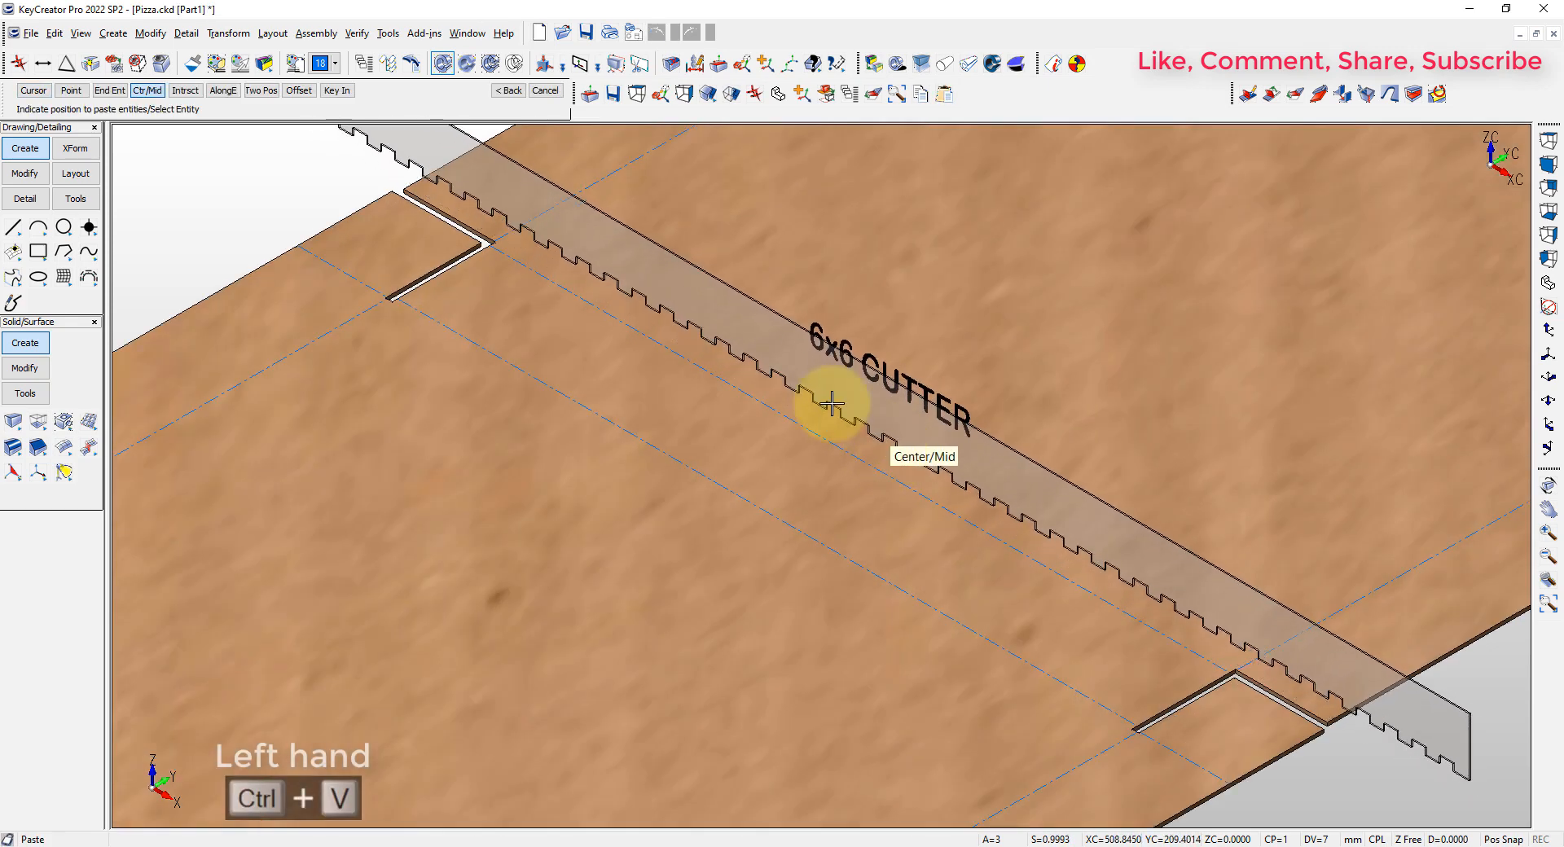
click(143, 91)
click(899, 486)
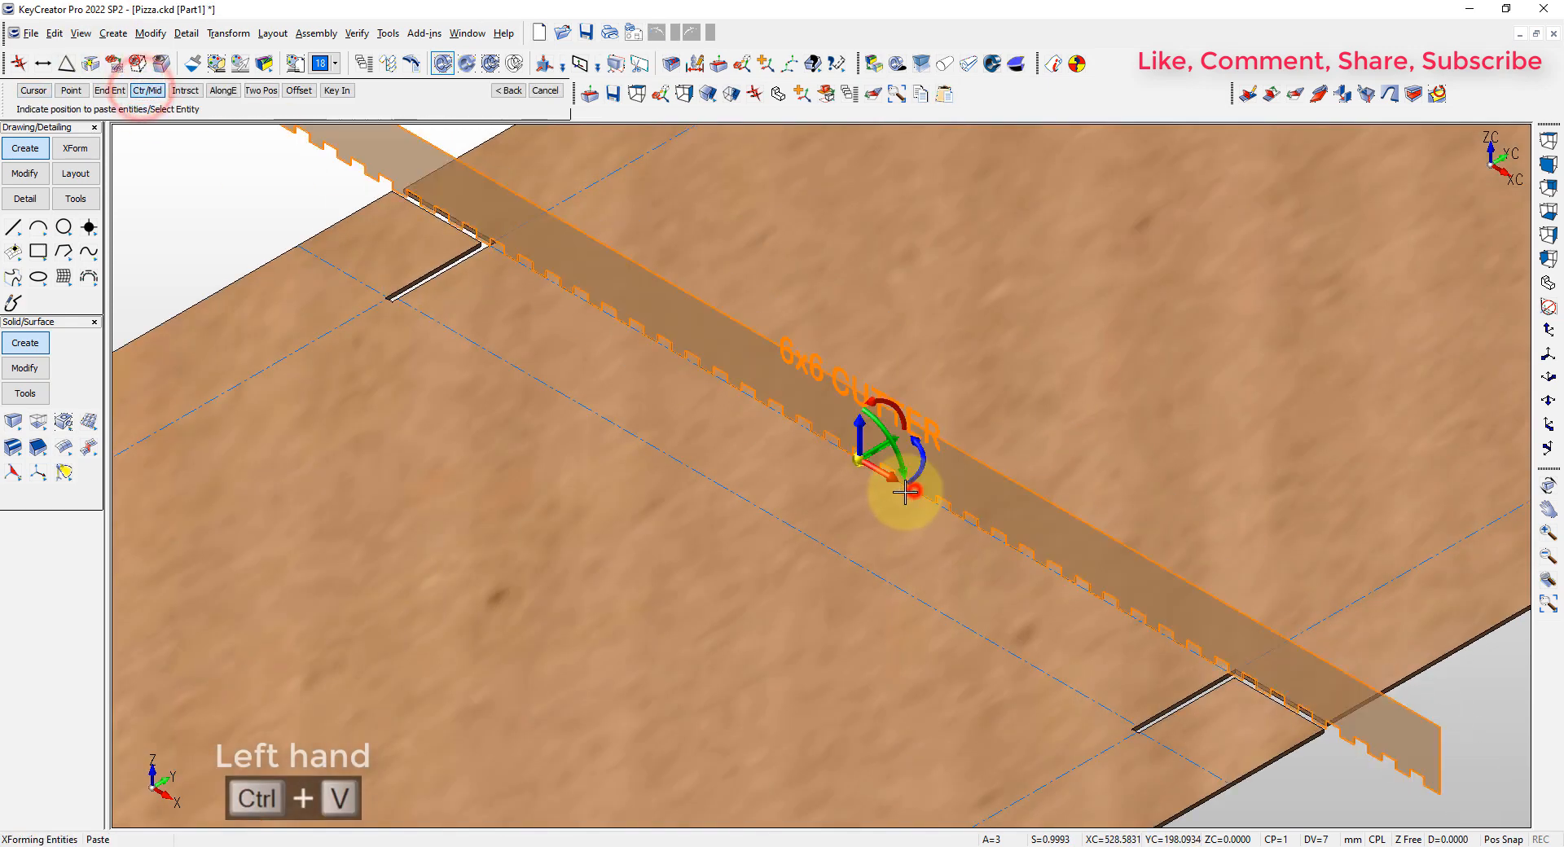
key(Return)
click(829, 547)
Paste two more 6x6 cutters at the midpoints of the closely spaced double fold lines on the front flap
scroll(622, 565, down, 5)
scroll(374, 688, up, 6)
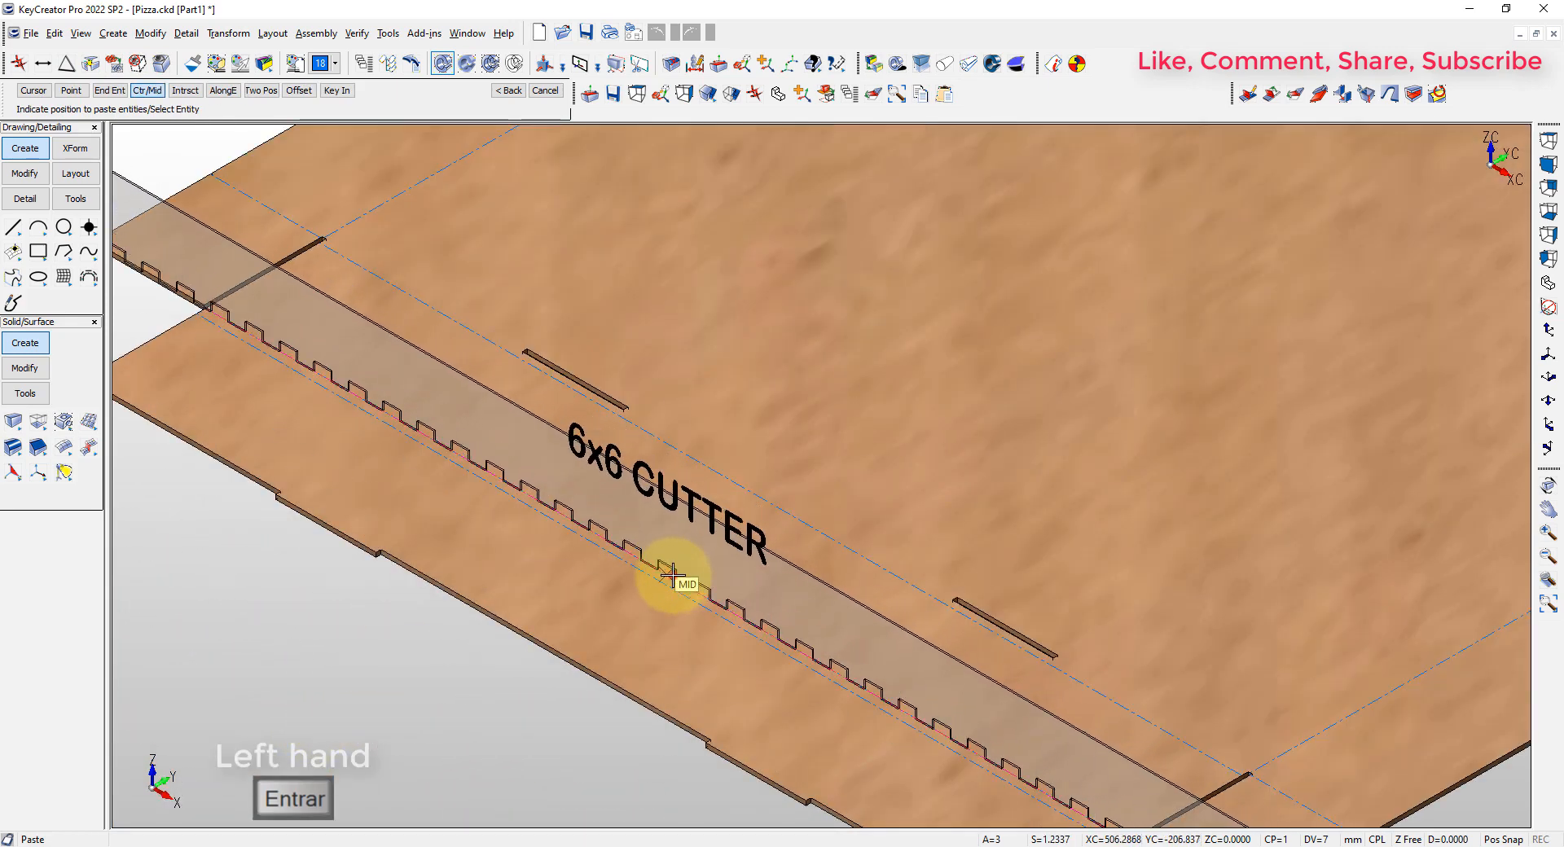
click(671, 576)
click(742, 632)
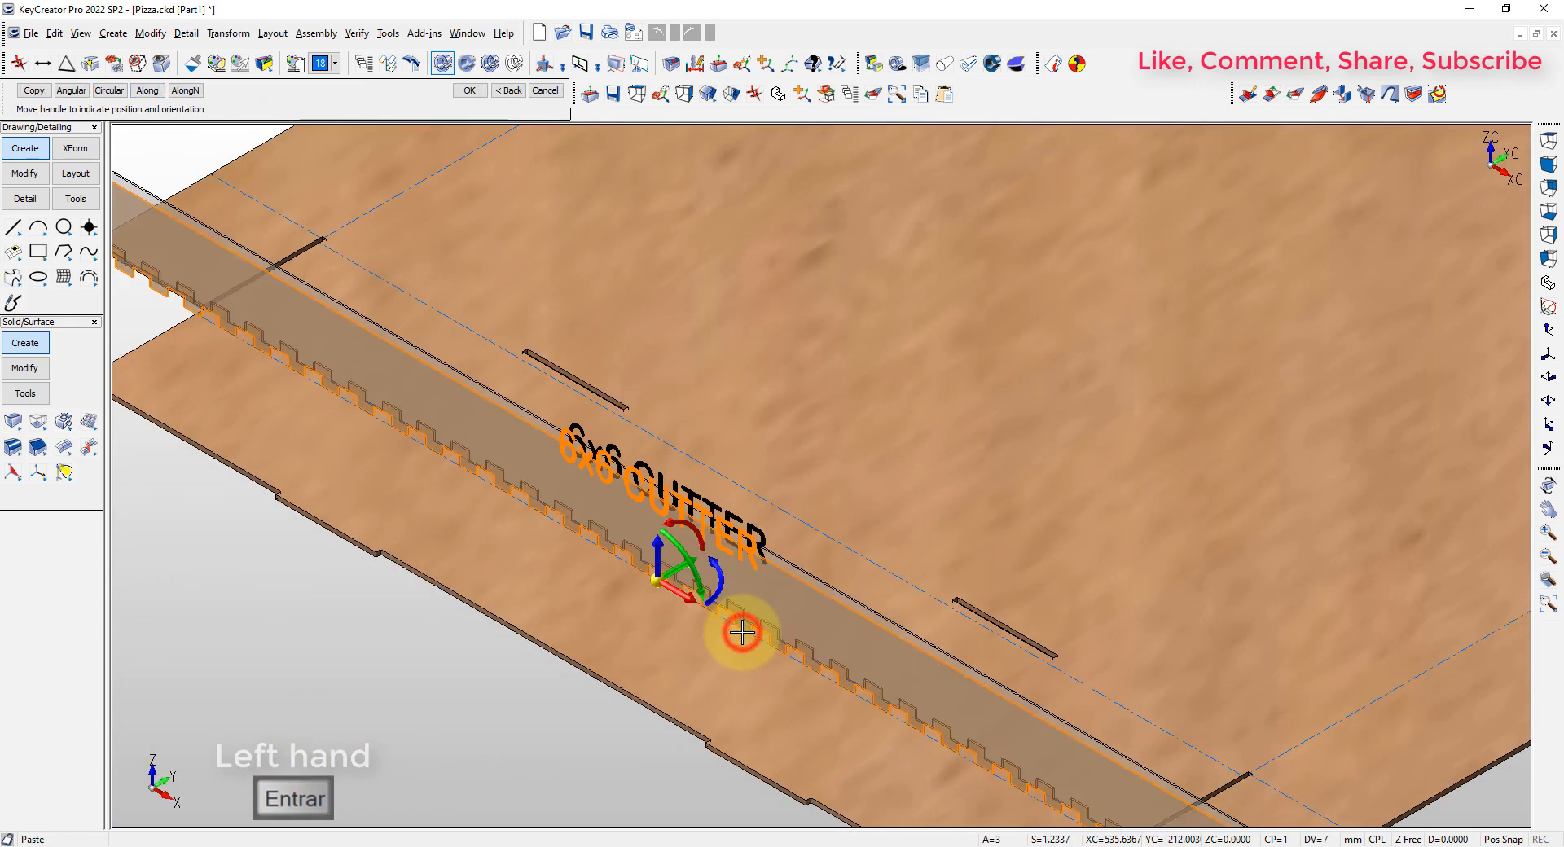
key(Return)
scroll(737, 630, down, 5)
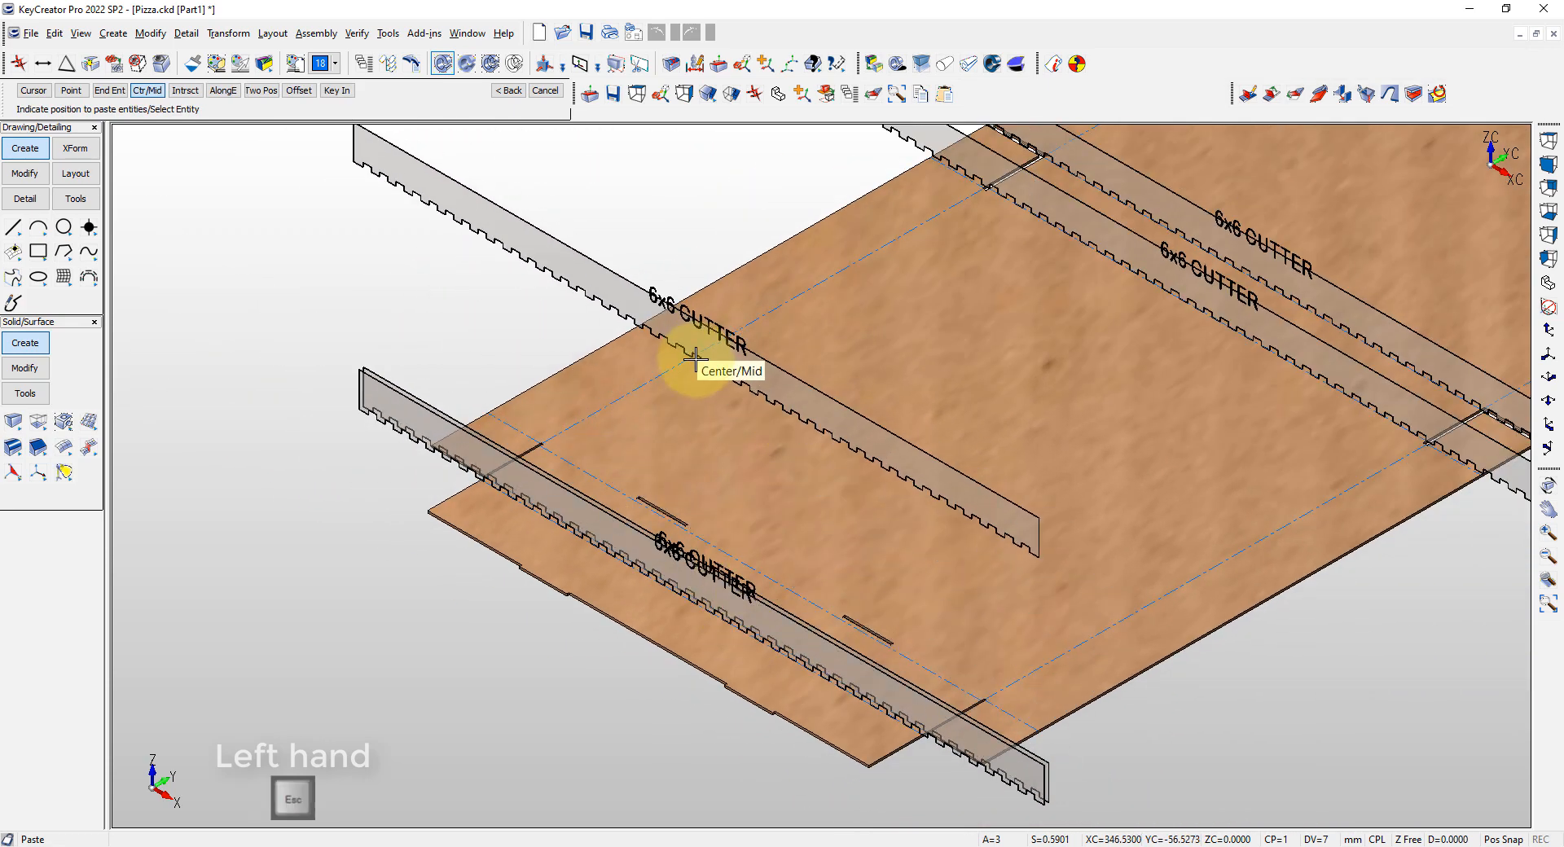
key(alt+1)
key(Escape)
Trim both ends of the two central 6x6 cutters to the side fold lines using Trim First
scroll(766, 452, up, 3)
click(399, 354)
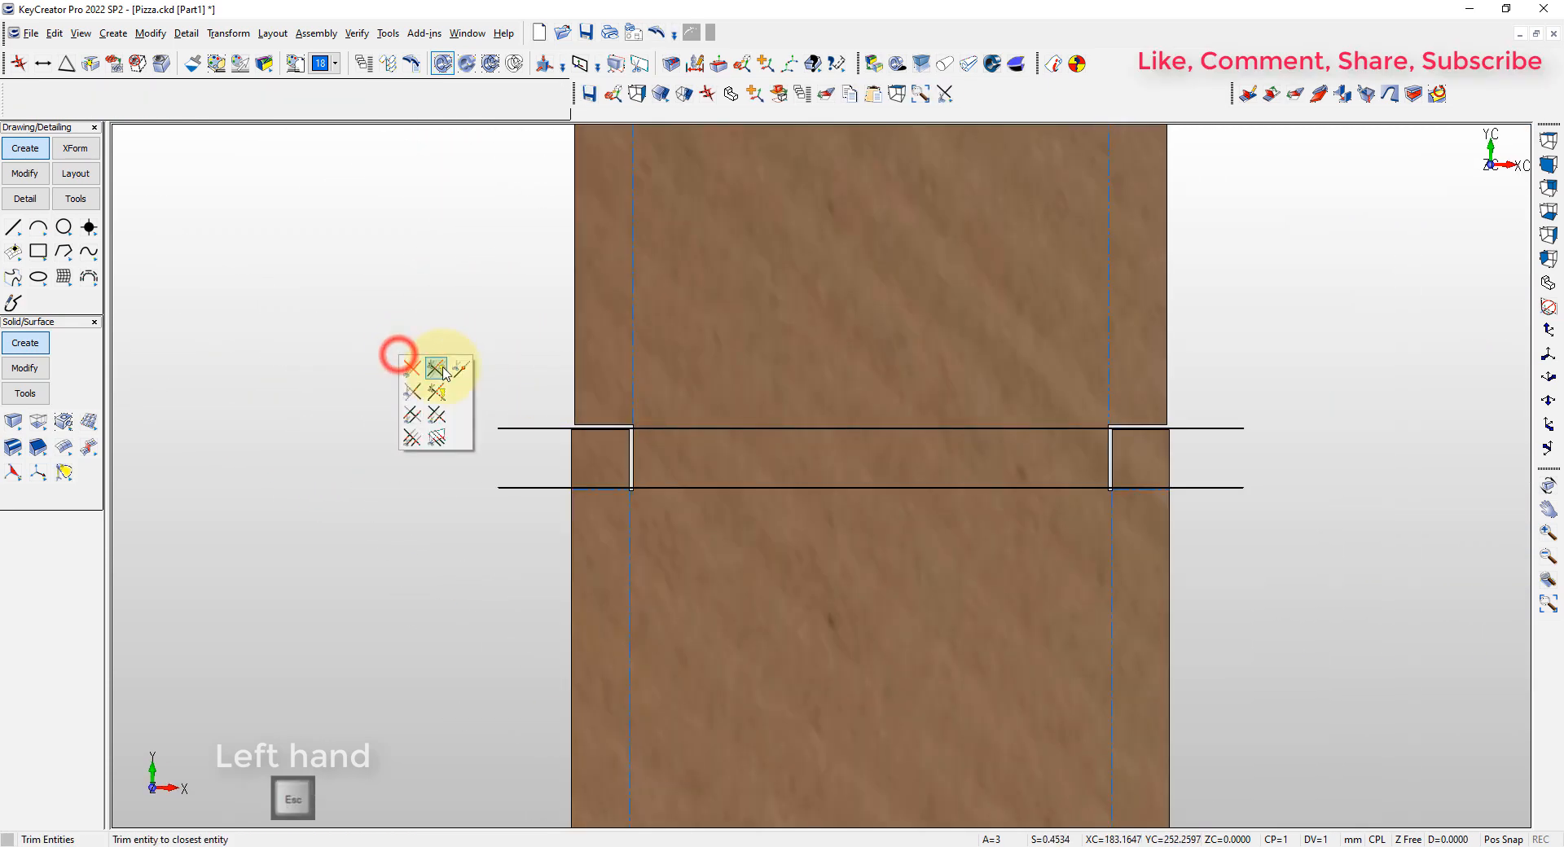
click(412, 371)
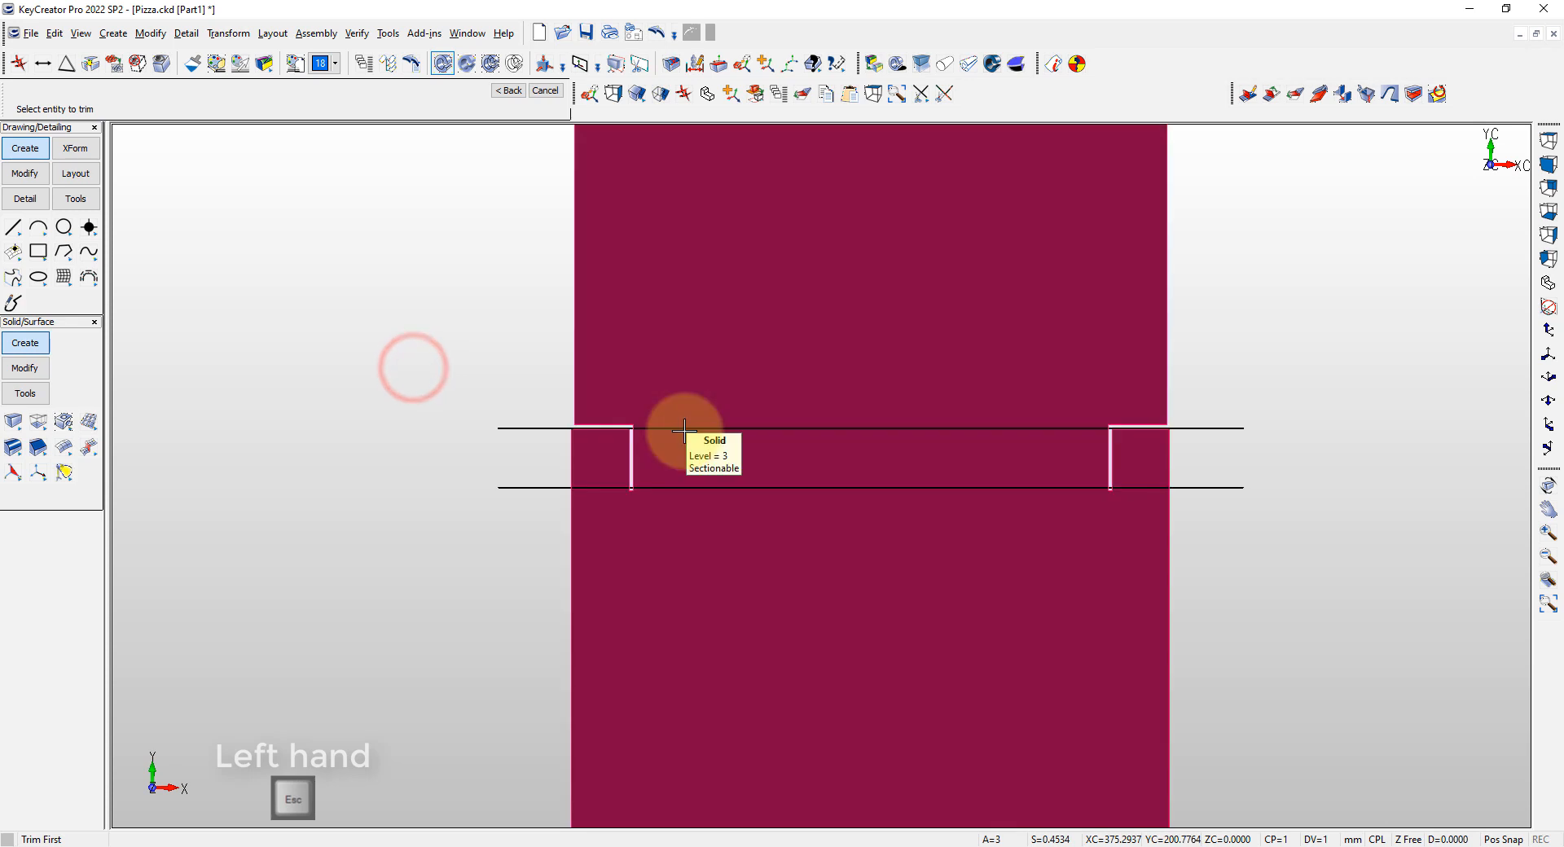
click(685, 429)
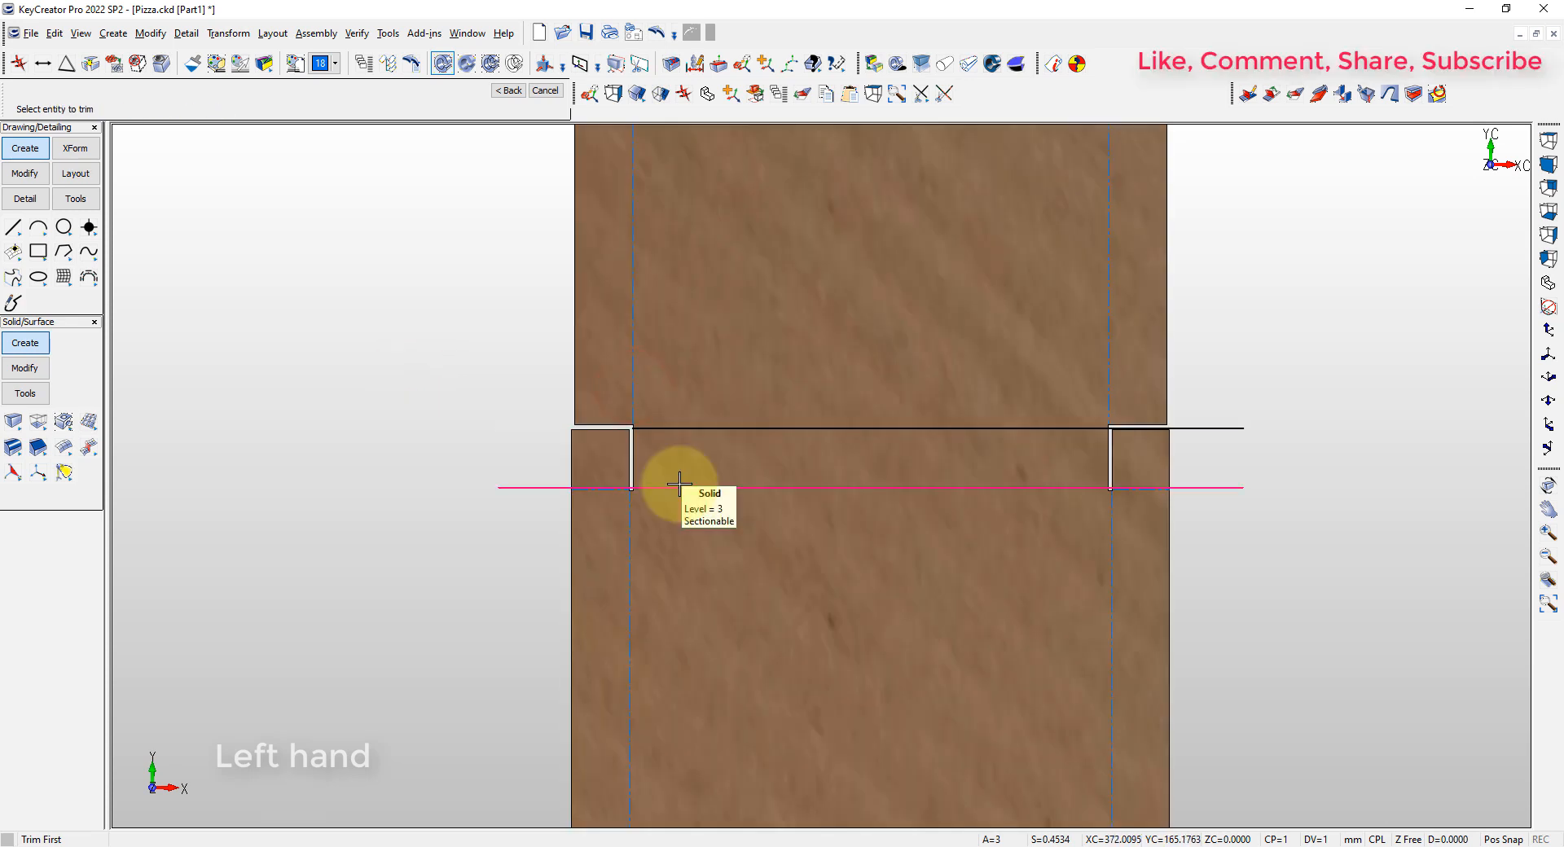
click(680, 485)
click(635, 529)
click(1107, 374)
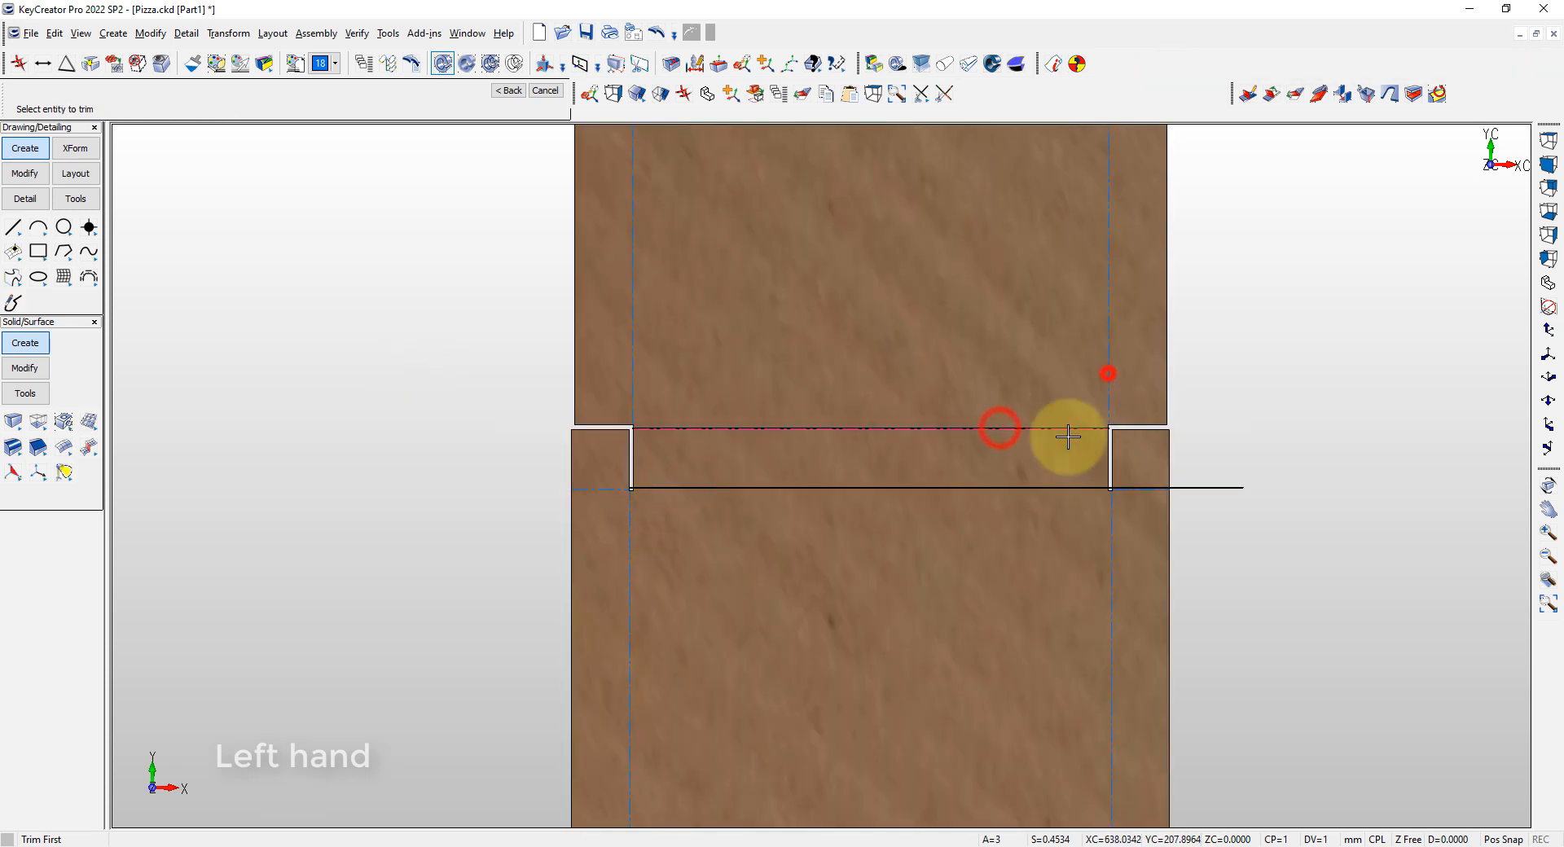
click(1043, 487)
click(1112, 531)
key(Escape)
key(alt+7)
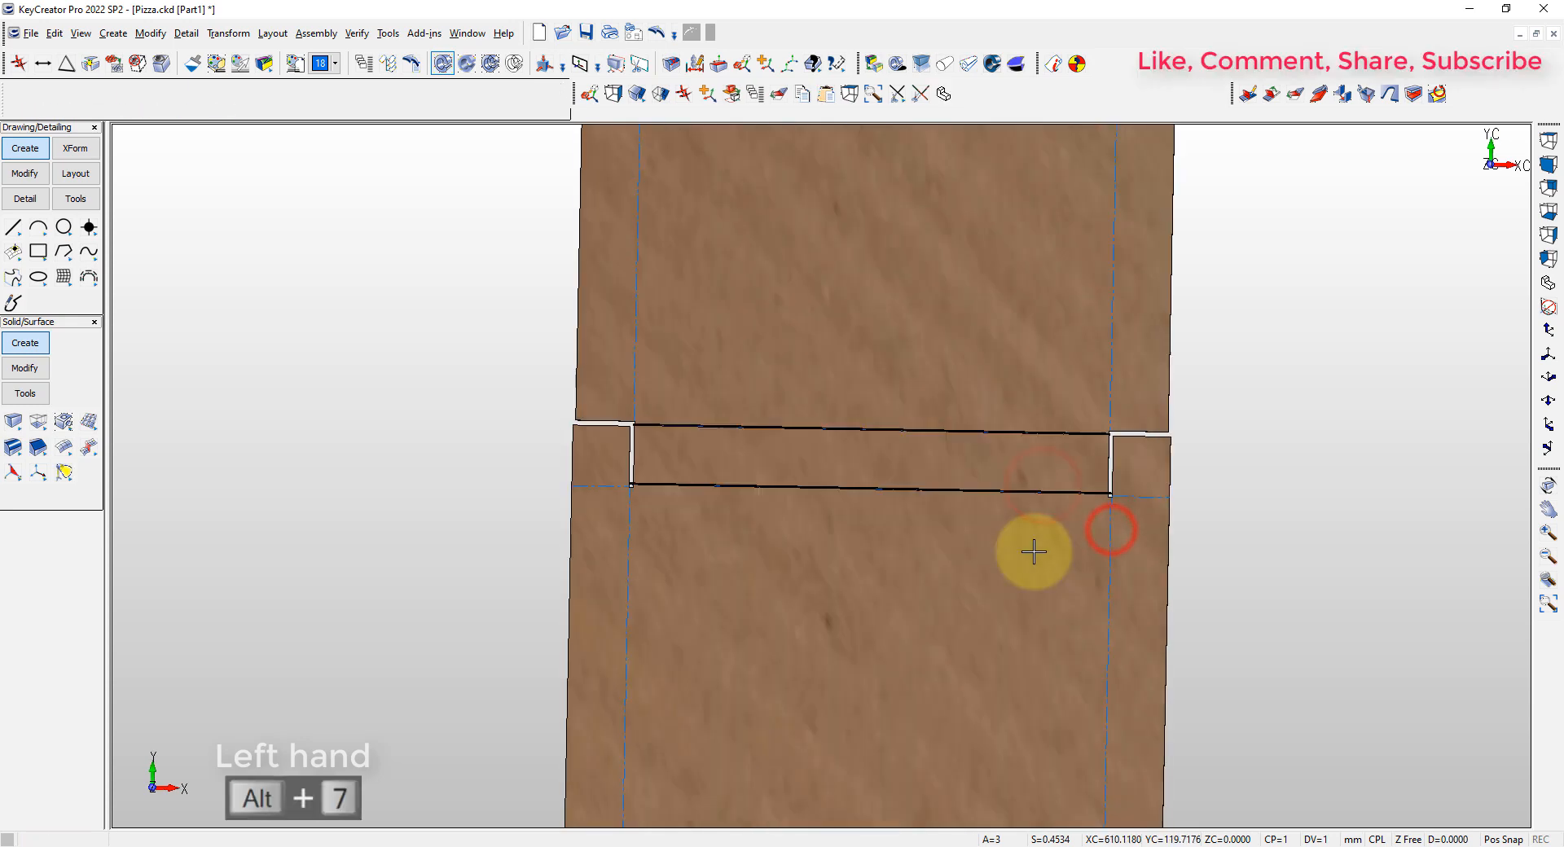
Copy the 12x12 cutter from CORTADORES.CKD with its lower middle point as base, and return to Pizza.ckd
key(alt+a)
key(ctrl+Tab)
key(ctrl+c)
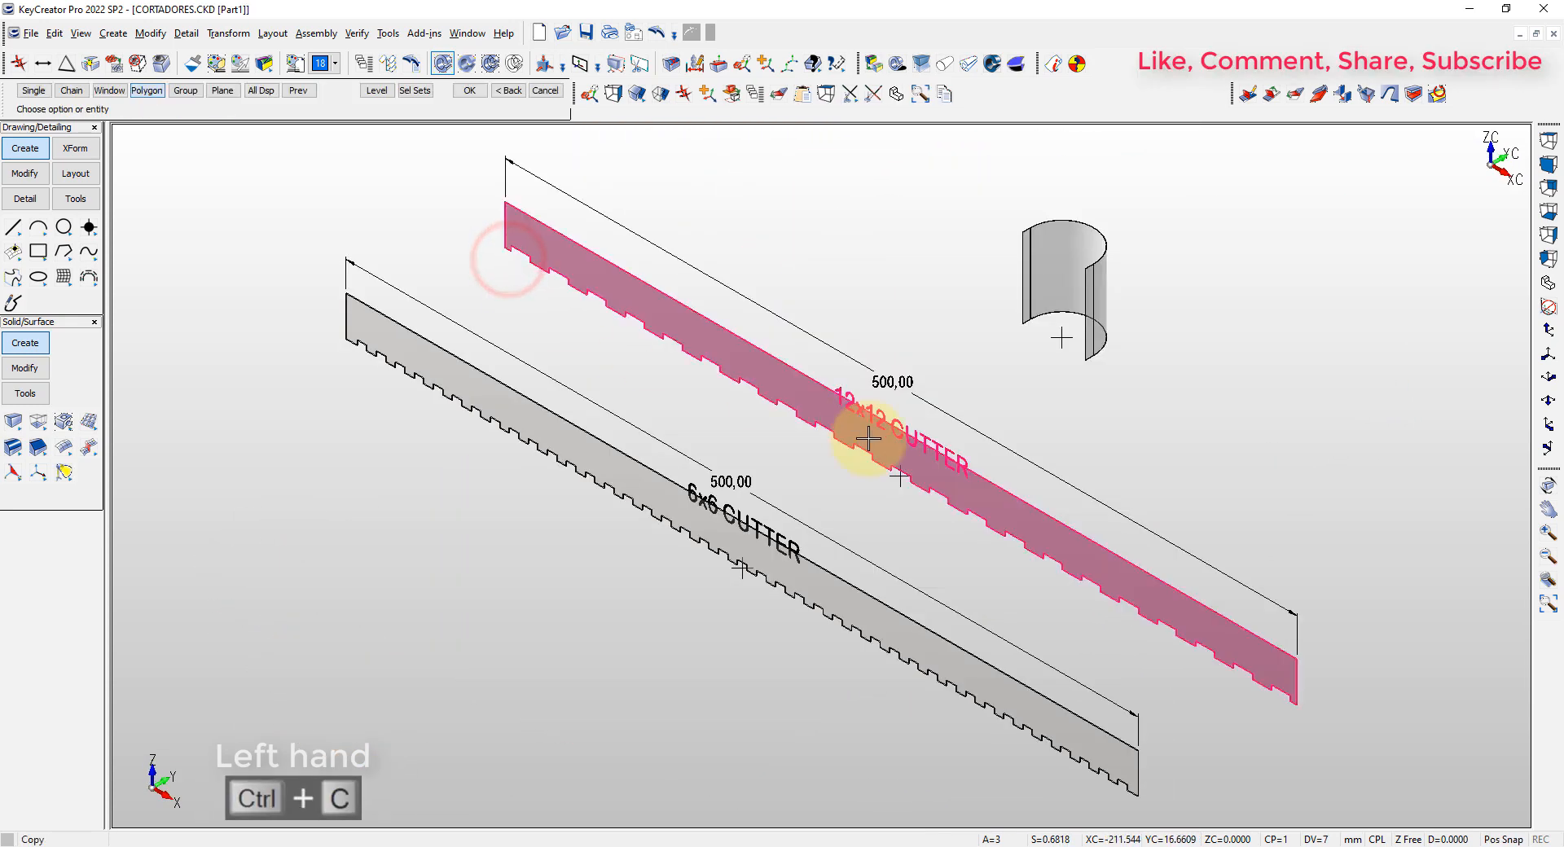
click(816, 422)
key(Return)
click(894, 484)
key(ctrl+Tab)
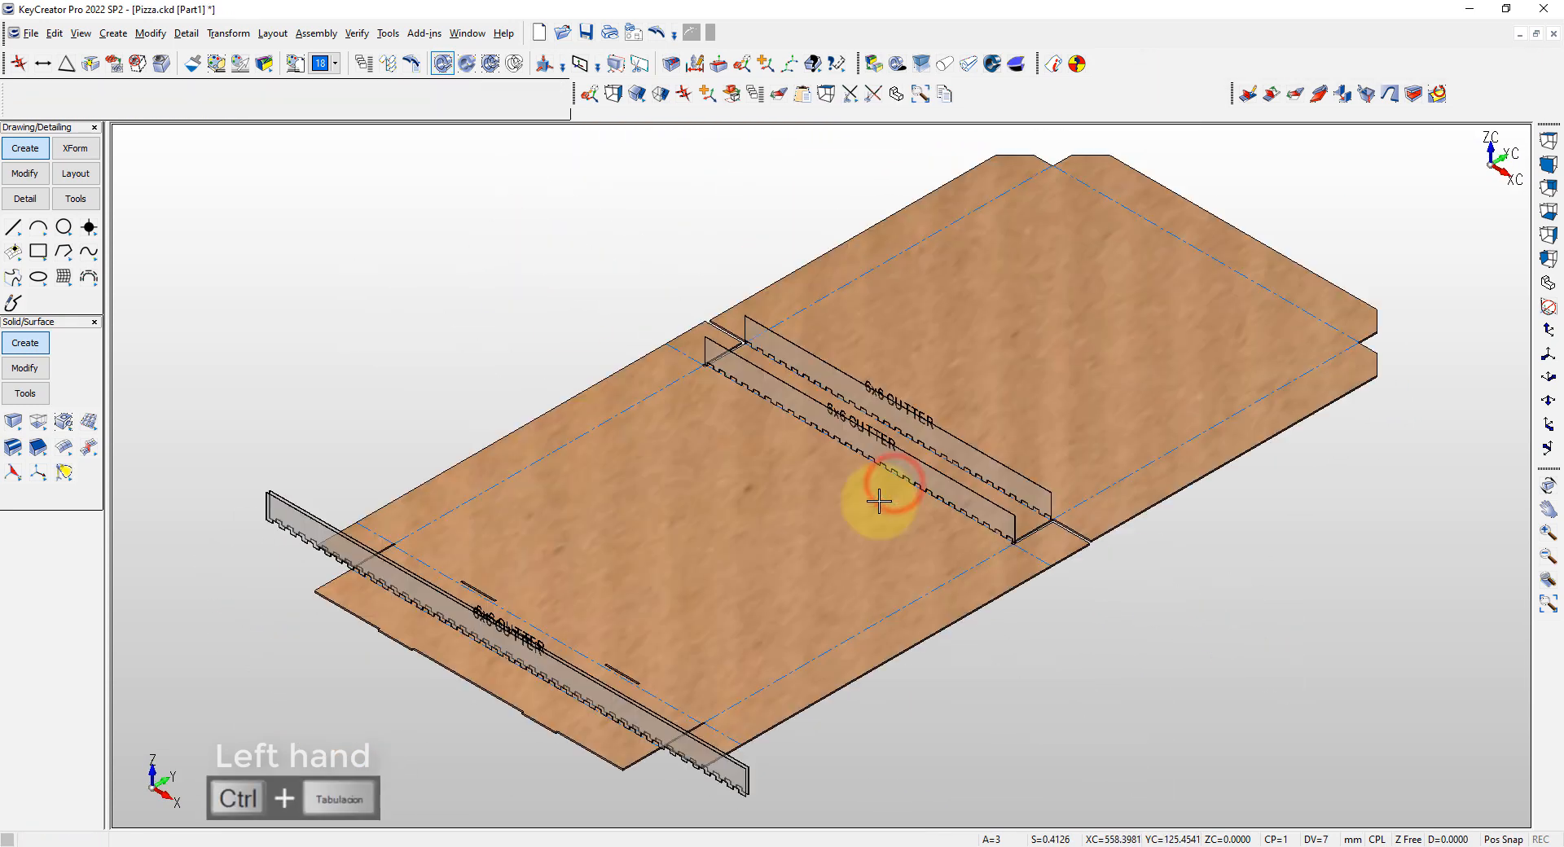
Paste the 12x12 cutter at the midpoints of the base's two side fold lines, rotated to run along them
key(ctrl+v)
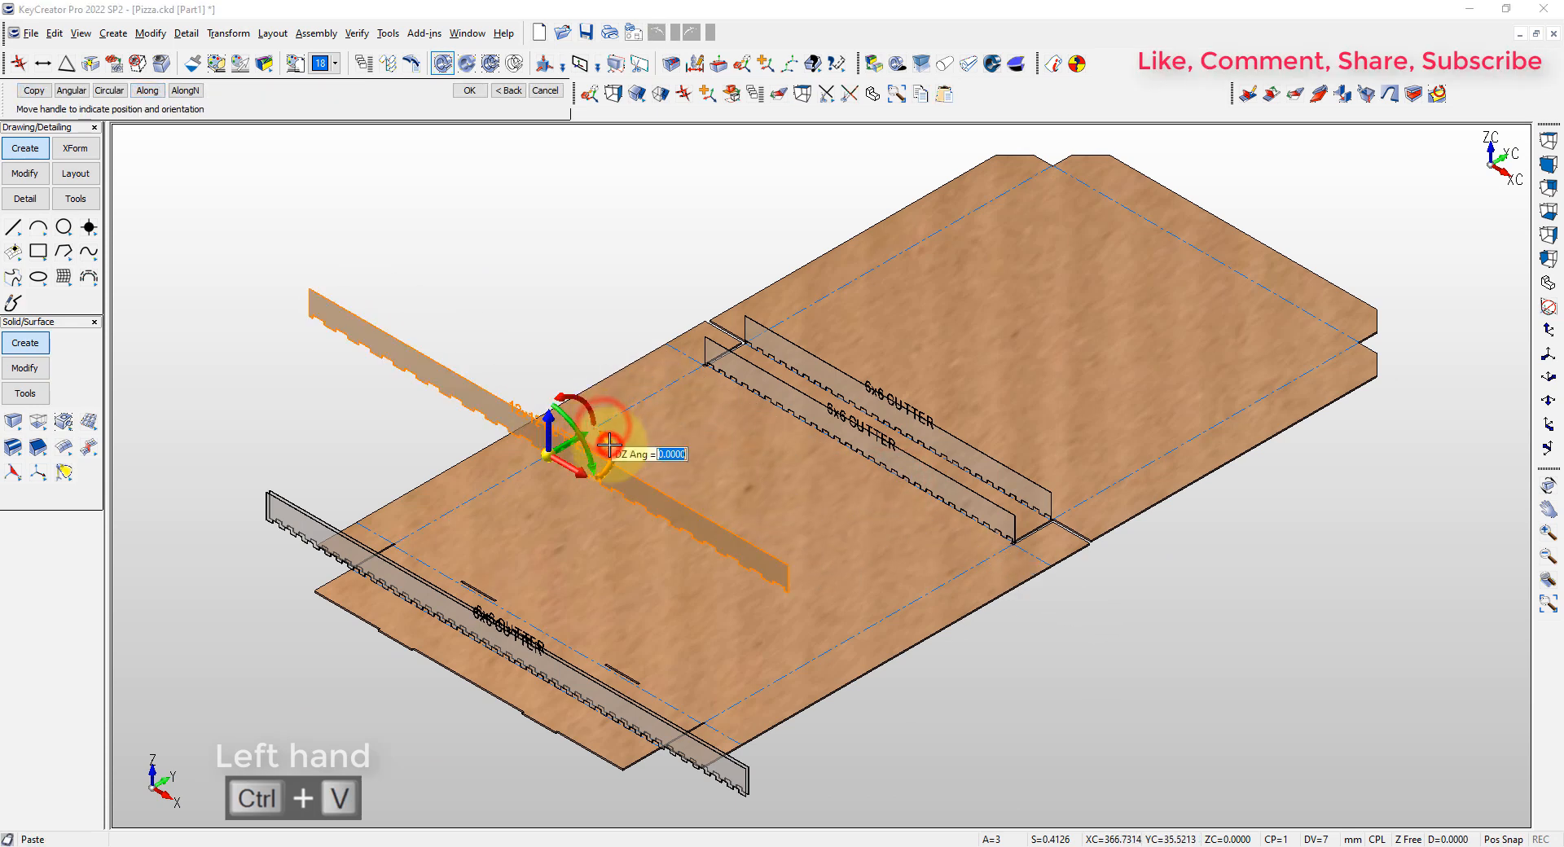
key(Return)
key(Return)
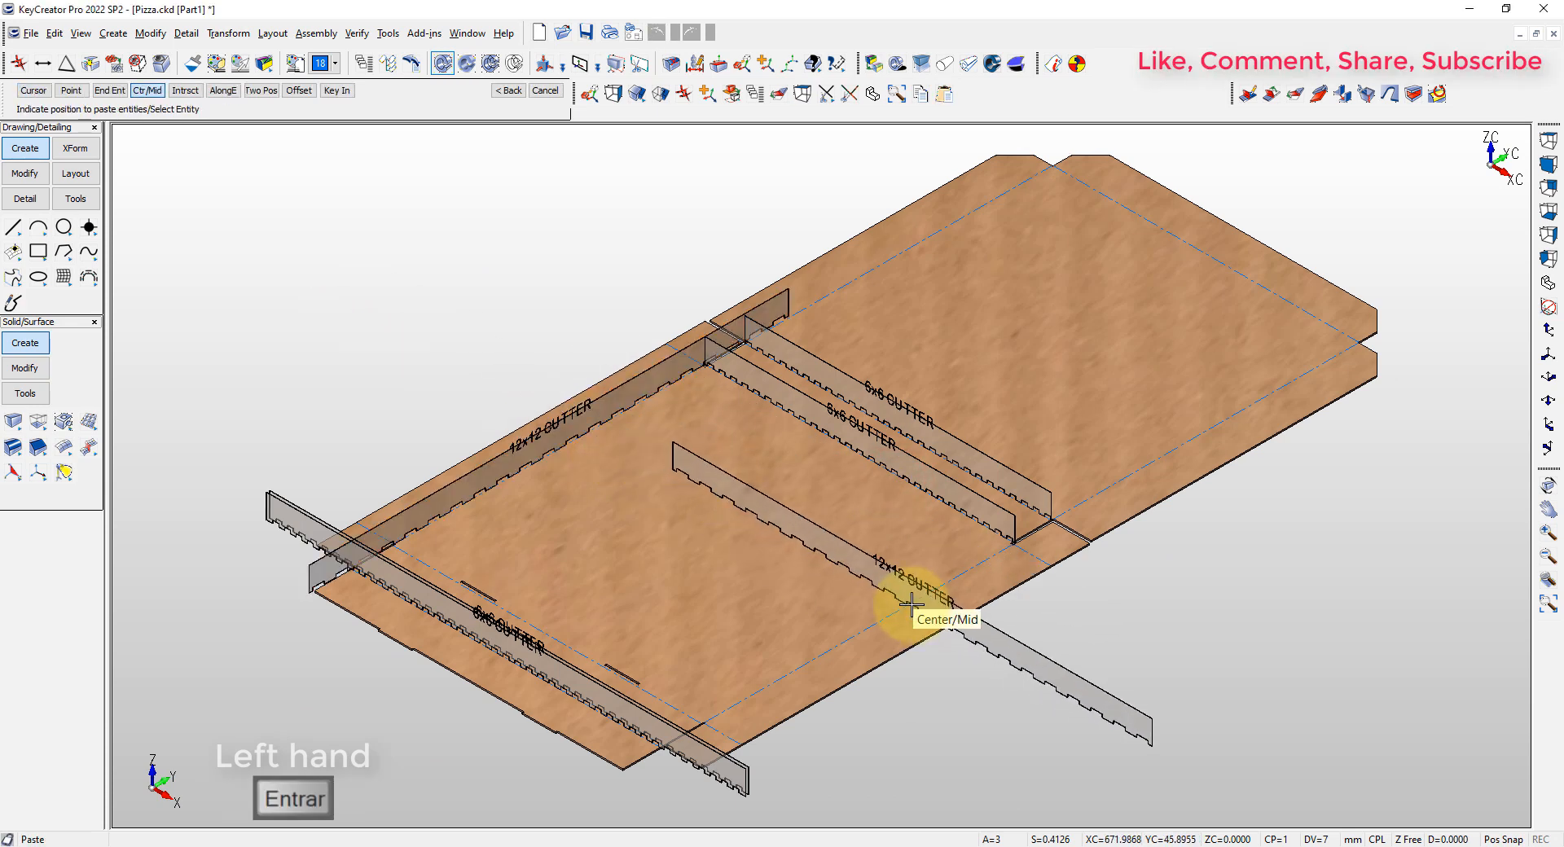
click(911, 603)
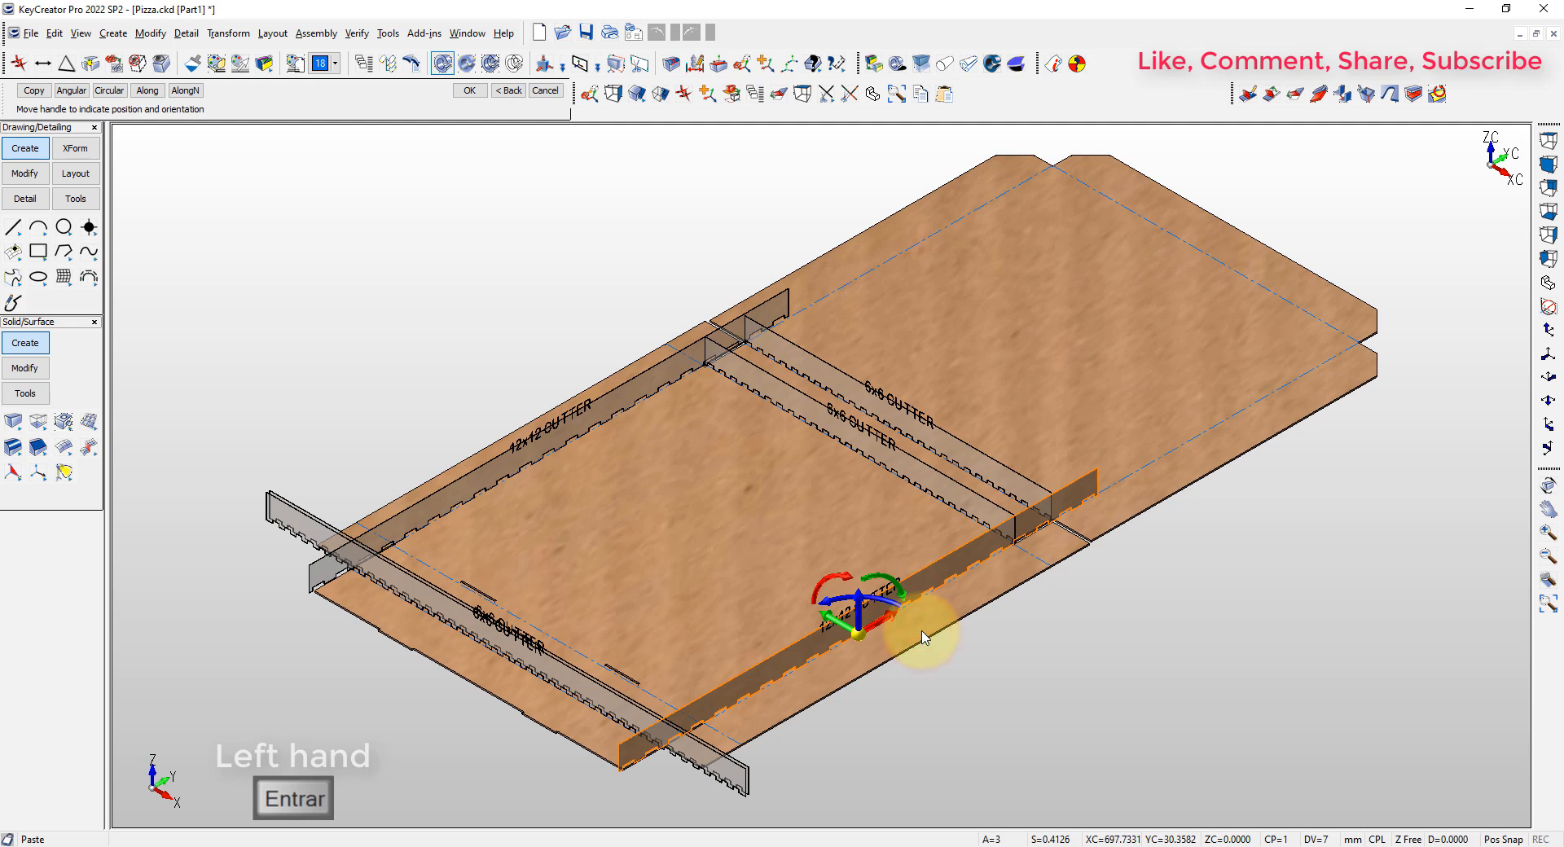
key(Return)
Trim the overhanging back ends of both 12x12 cutters to the corner flap fold lines beside the back wall
key(alt+1)
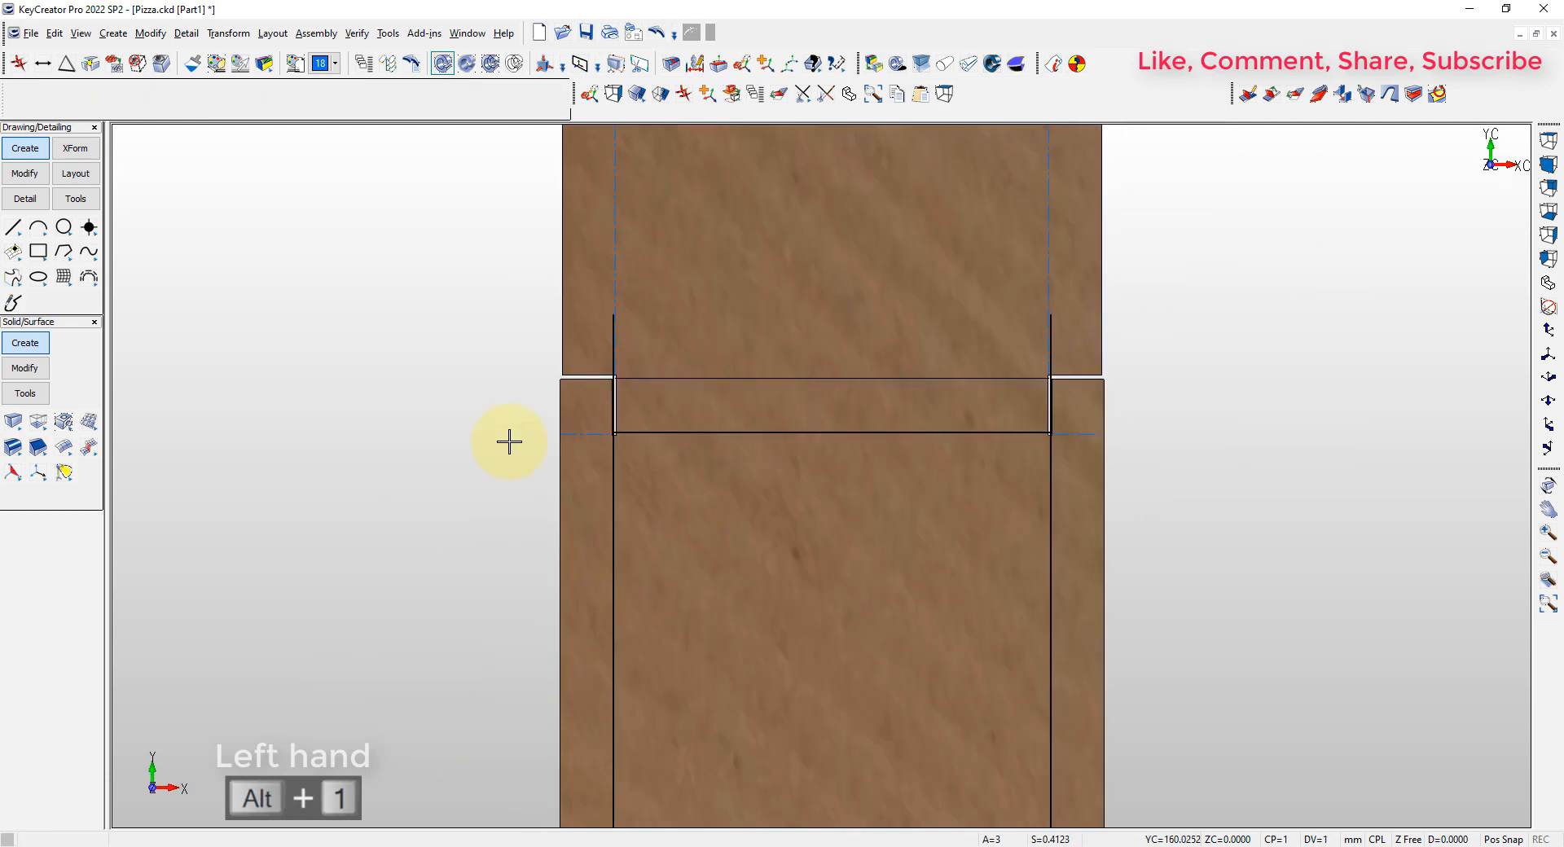
right_click(453, 422)
click(465, 429)
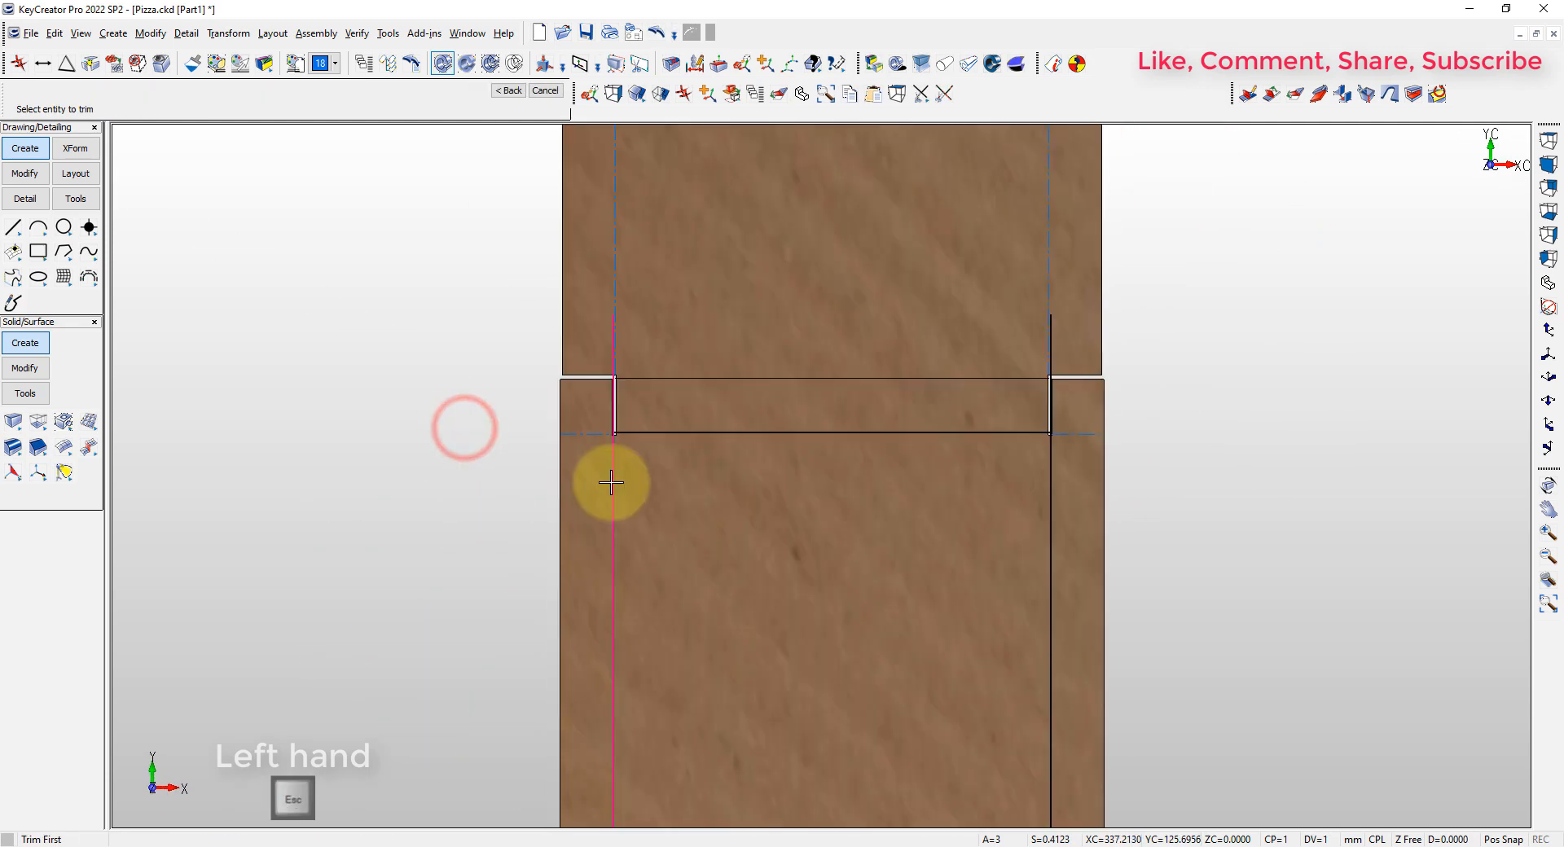
click(1054, 524)
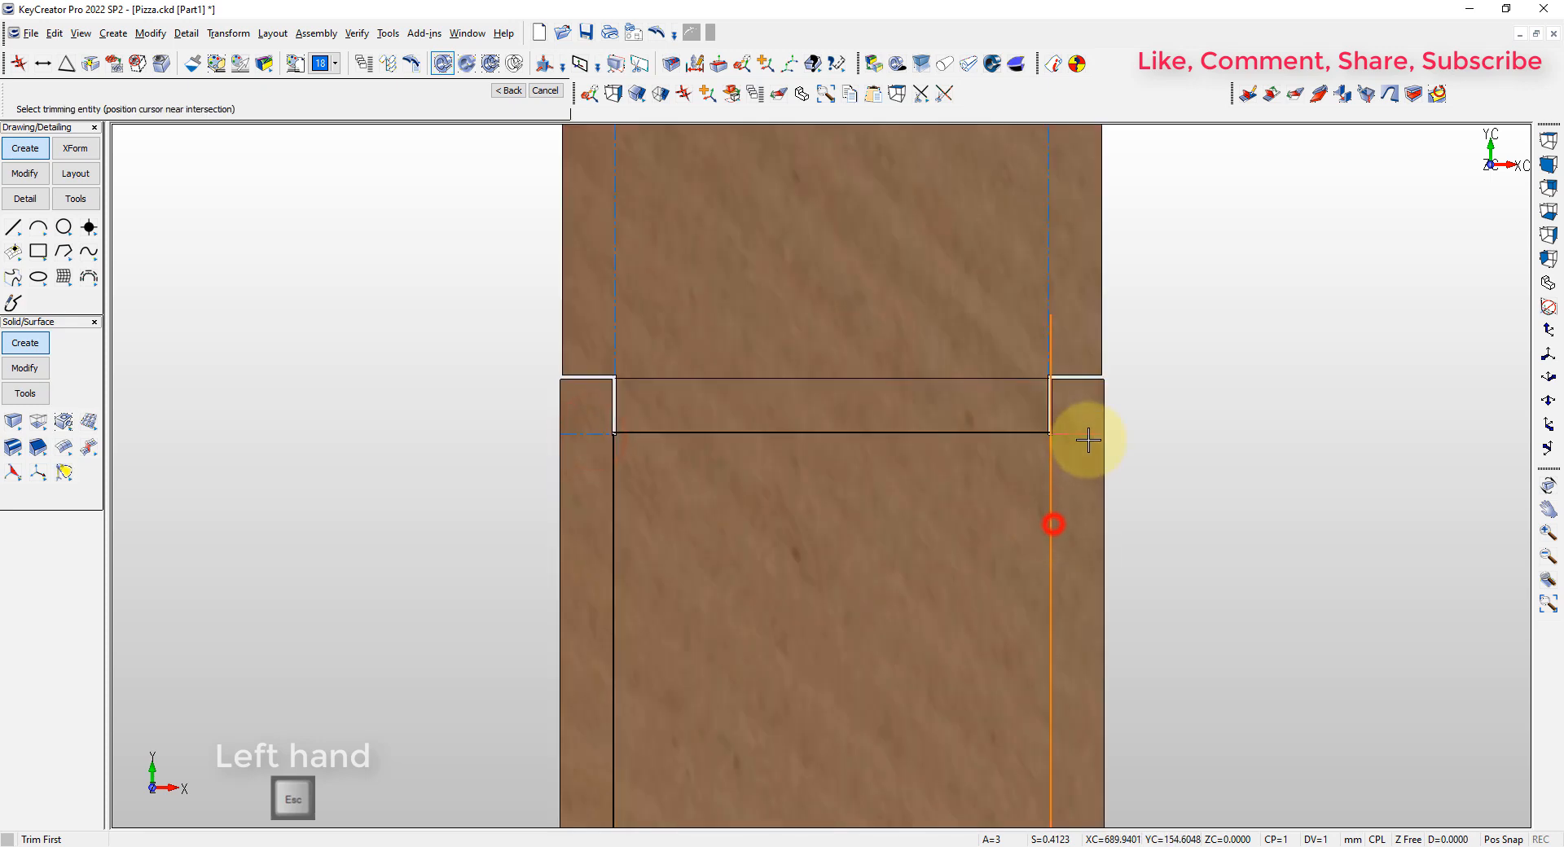
key(alt+7)
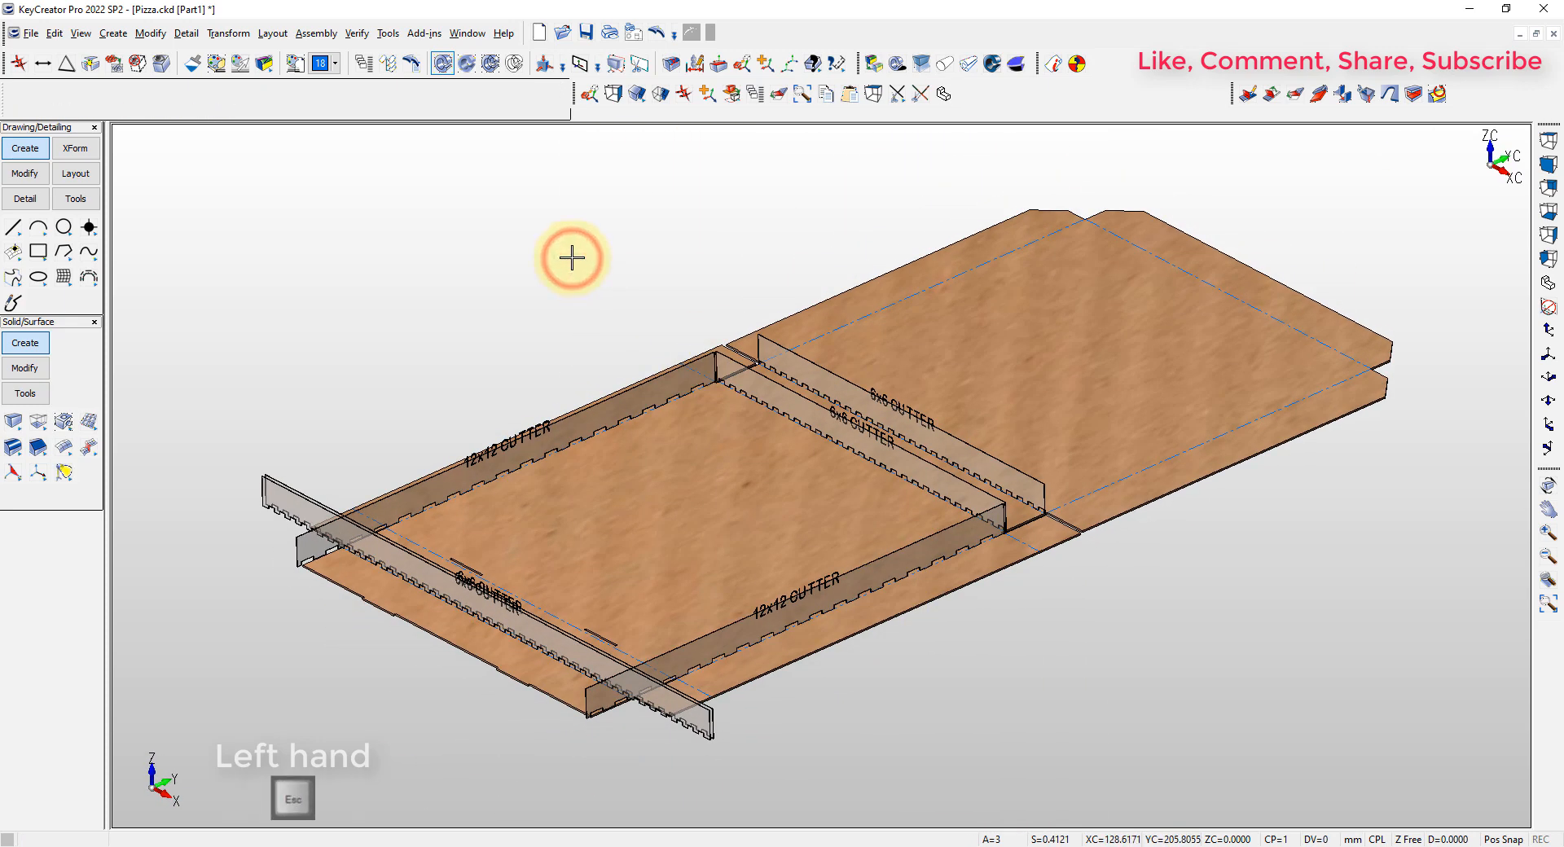
Move all the 6x6 and 12x12 cutters down along Z so their teeth pass through the cardboard sheet
key(alt+5)
click(741, 64)
drag(1024, 423, 262, 436)
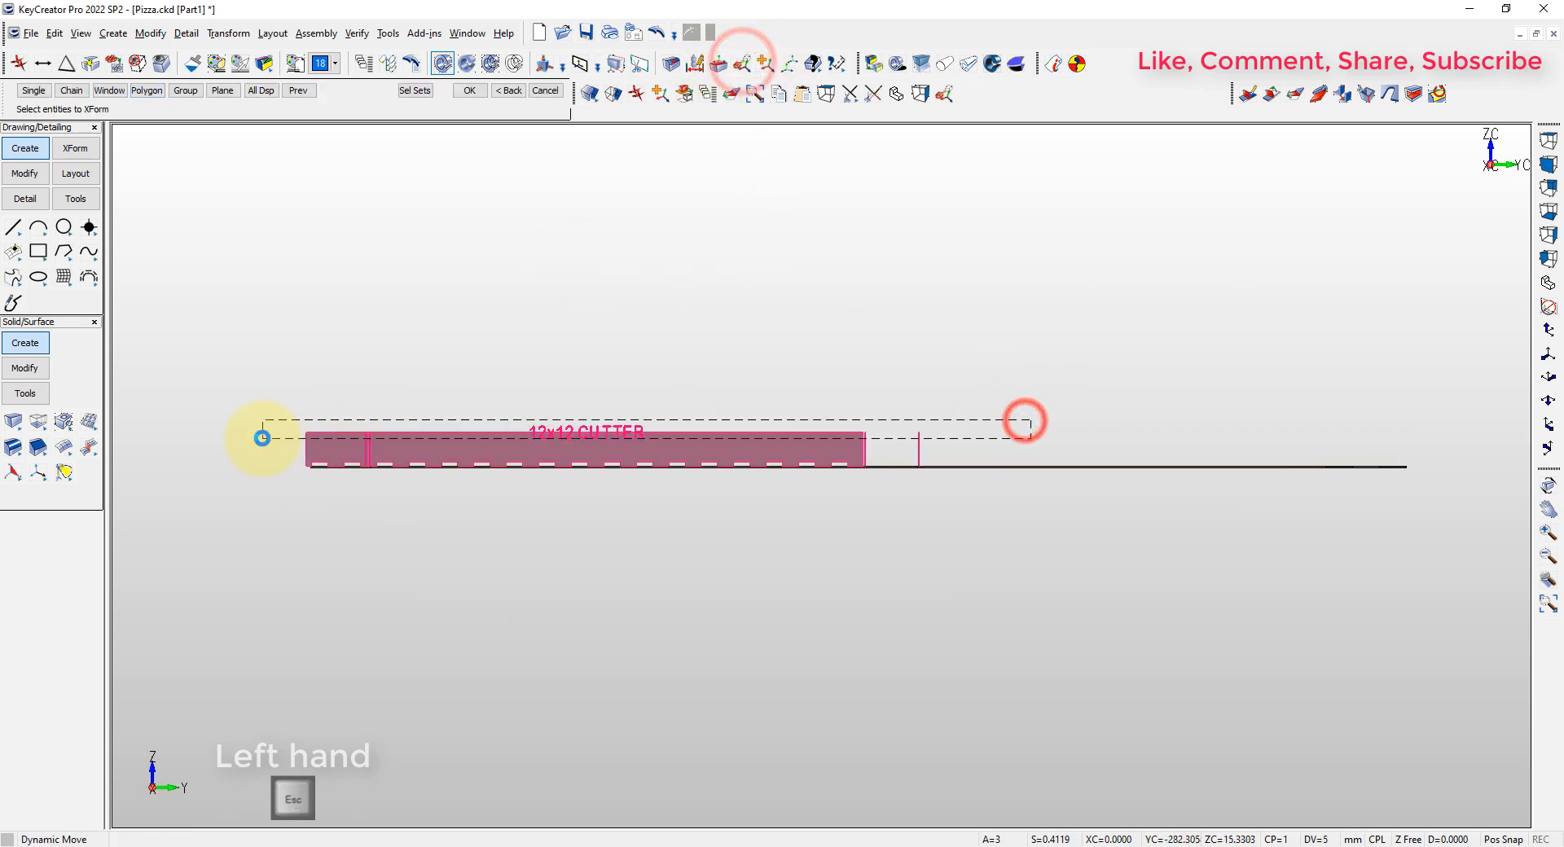
key(Return)
drag(612, 402, 611, 406)
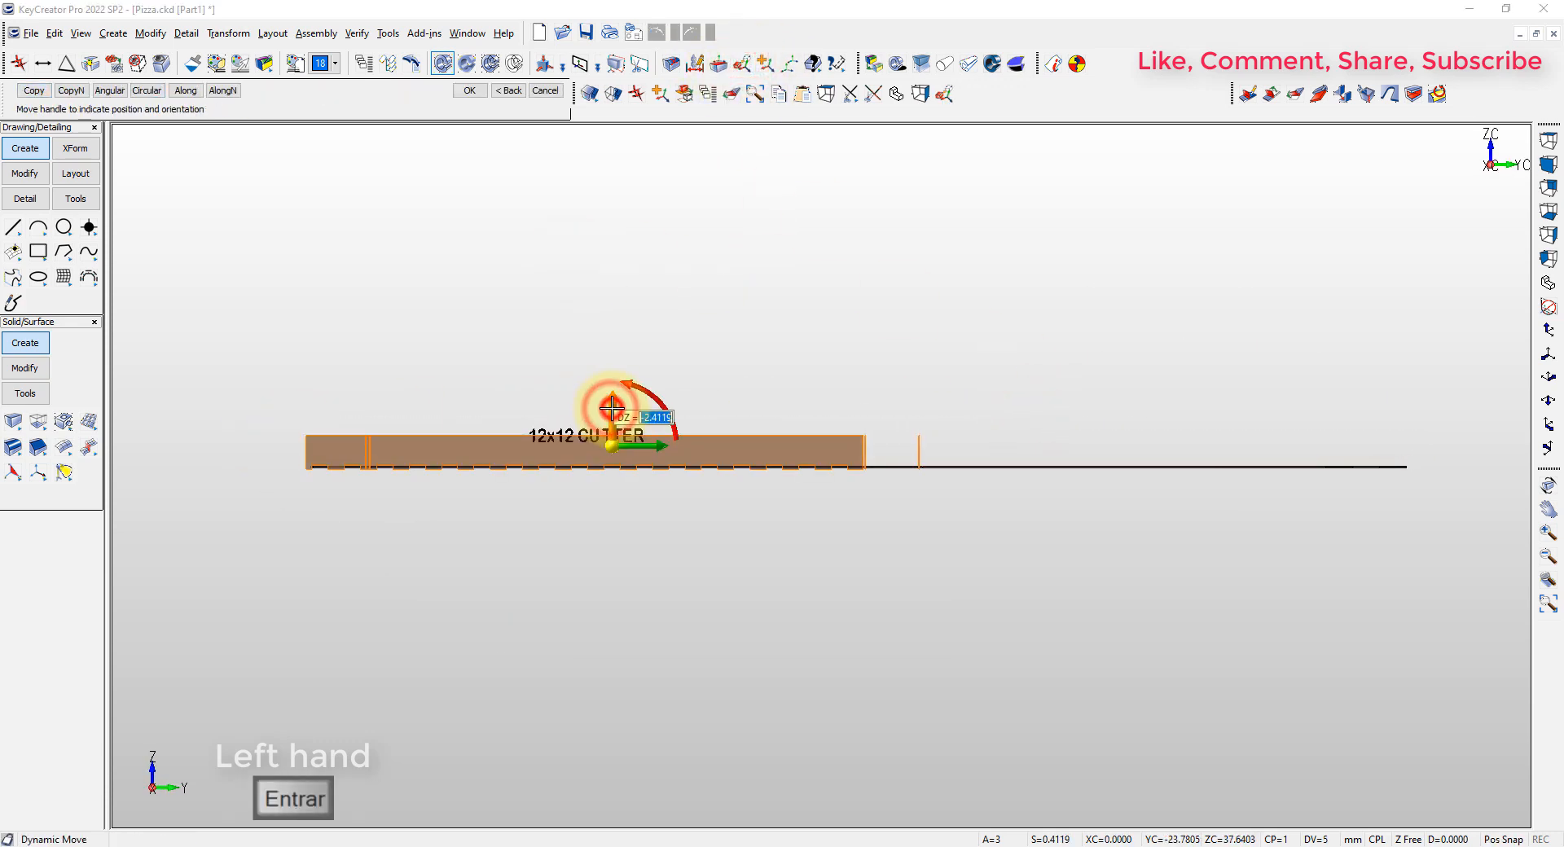
key(Escape)
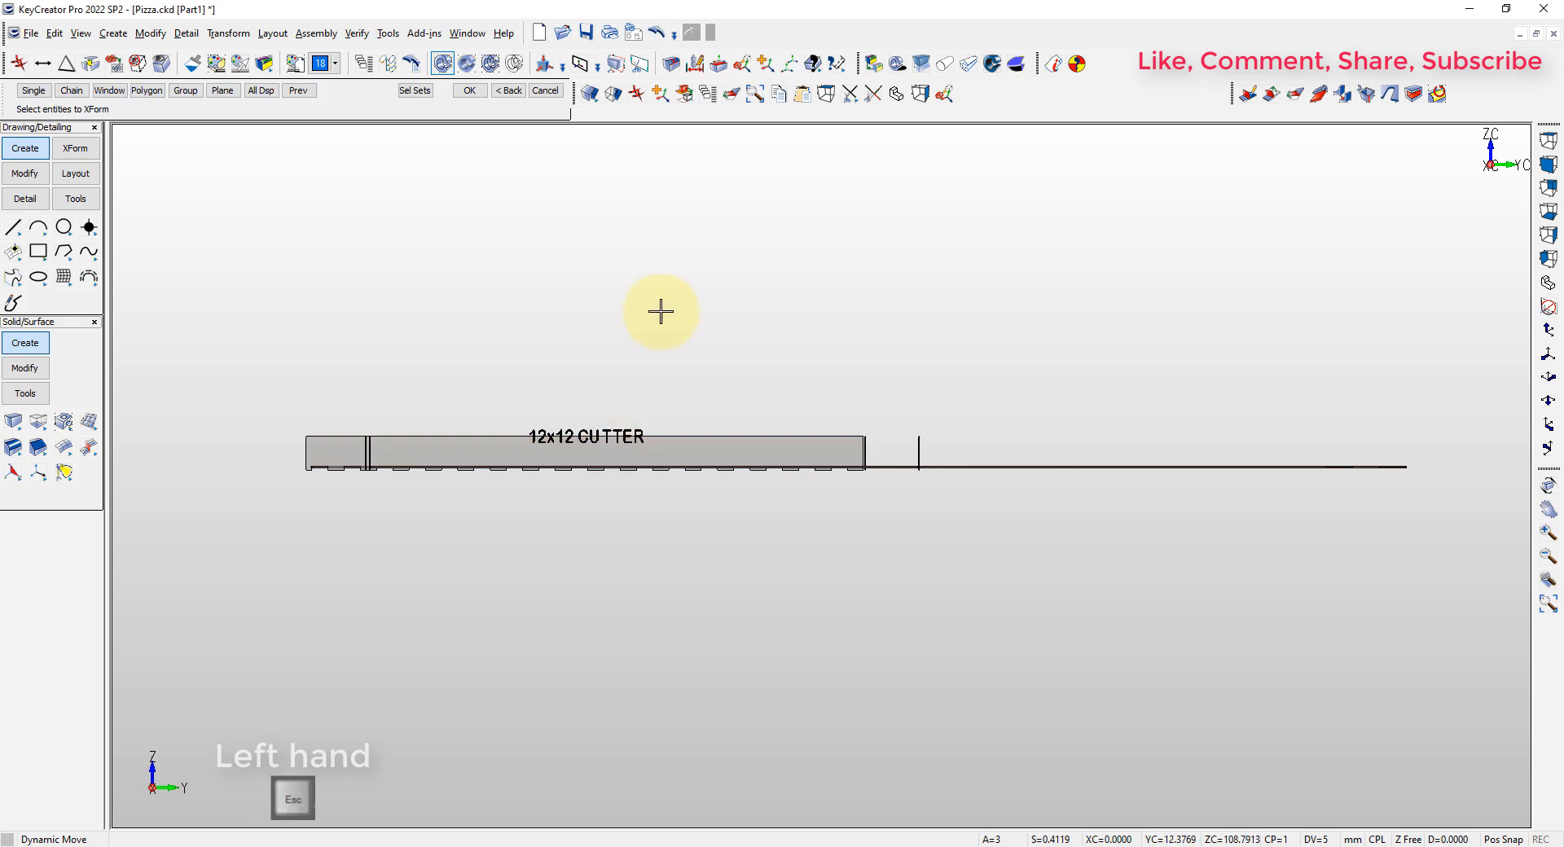
Copy the curved cutter from CORTADORES.CKD with its marked point as base, and return to Pizza.ckd
key(alt+6)
key(alt+7)
key(alt+a)
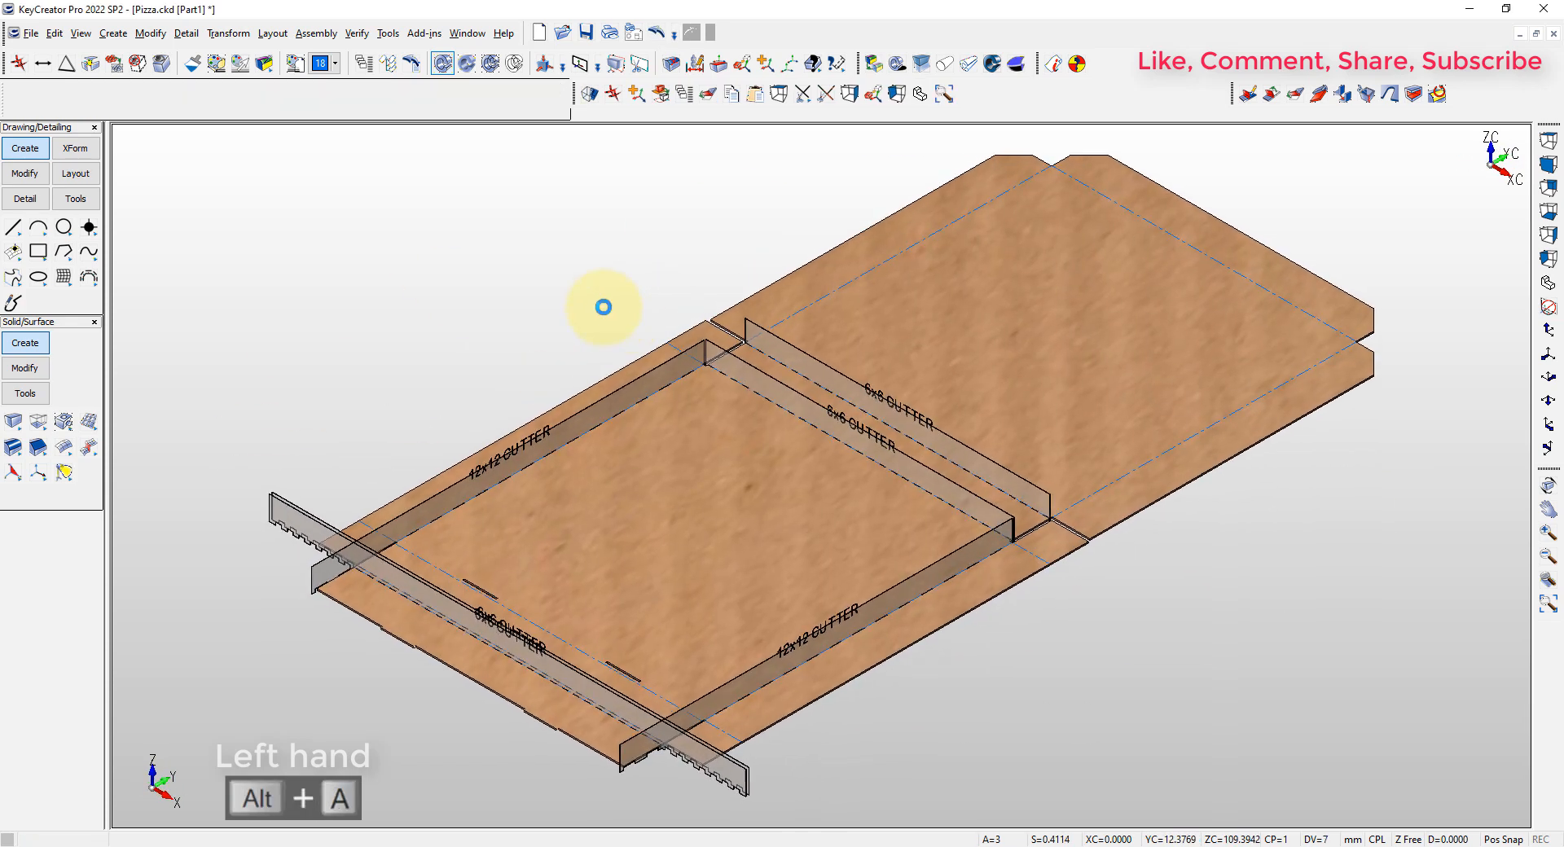
key(ctrl+Tab)
key(ctrl+c)
key(Return)
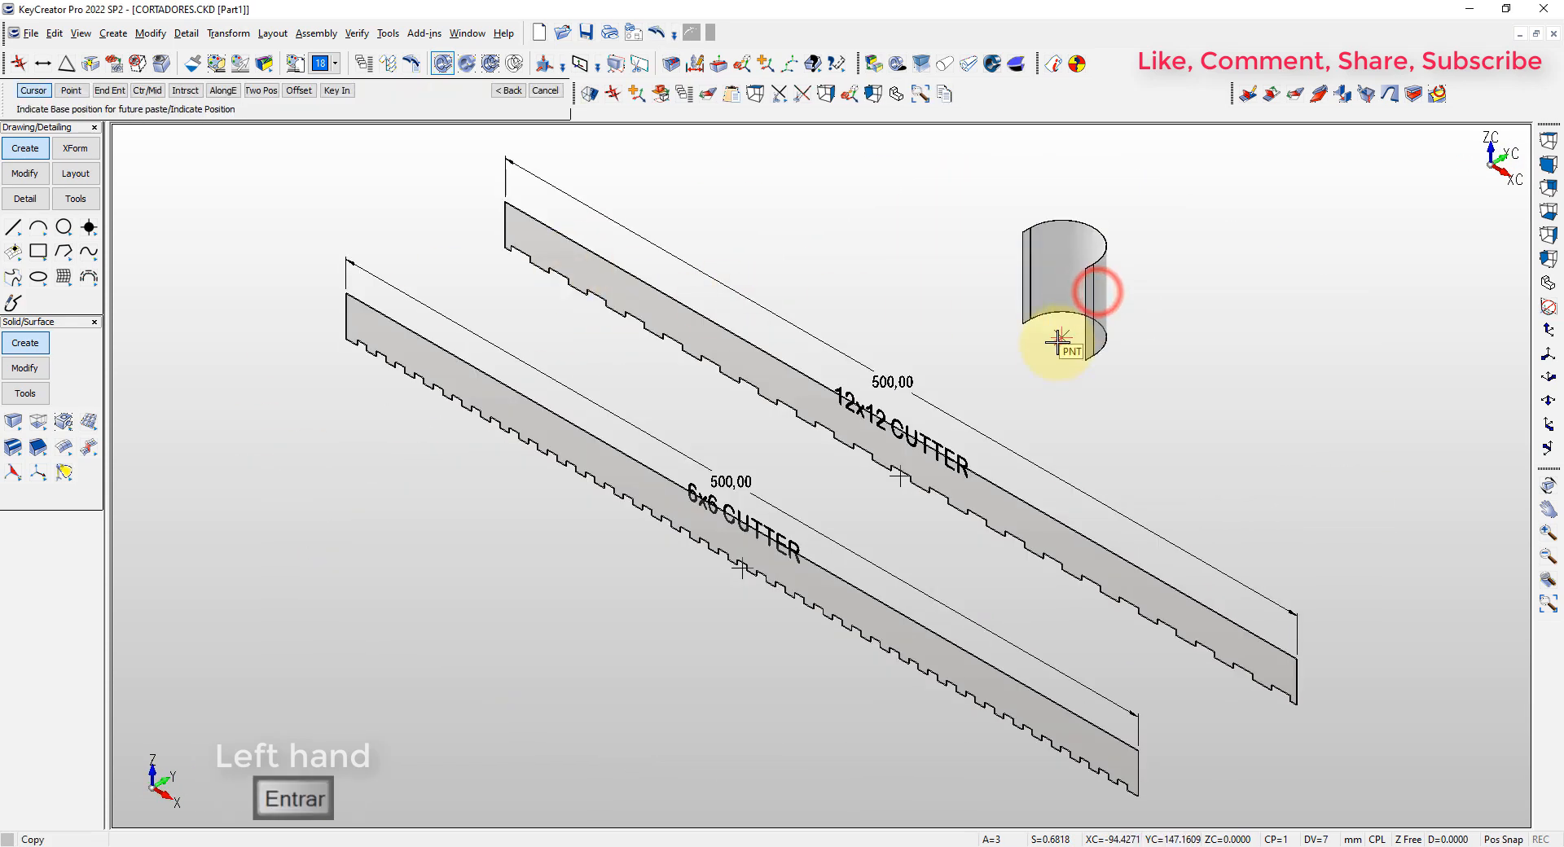
key(ctrl+Tab)
Paste the curved cutter at the midpoint of the fold line along the lid's outer edge
key(ctrl+v)
click(1240, 289)
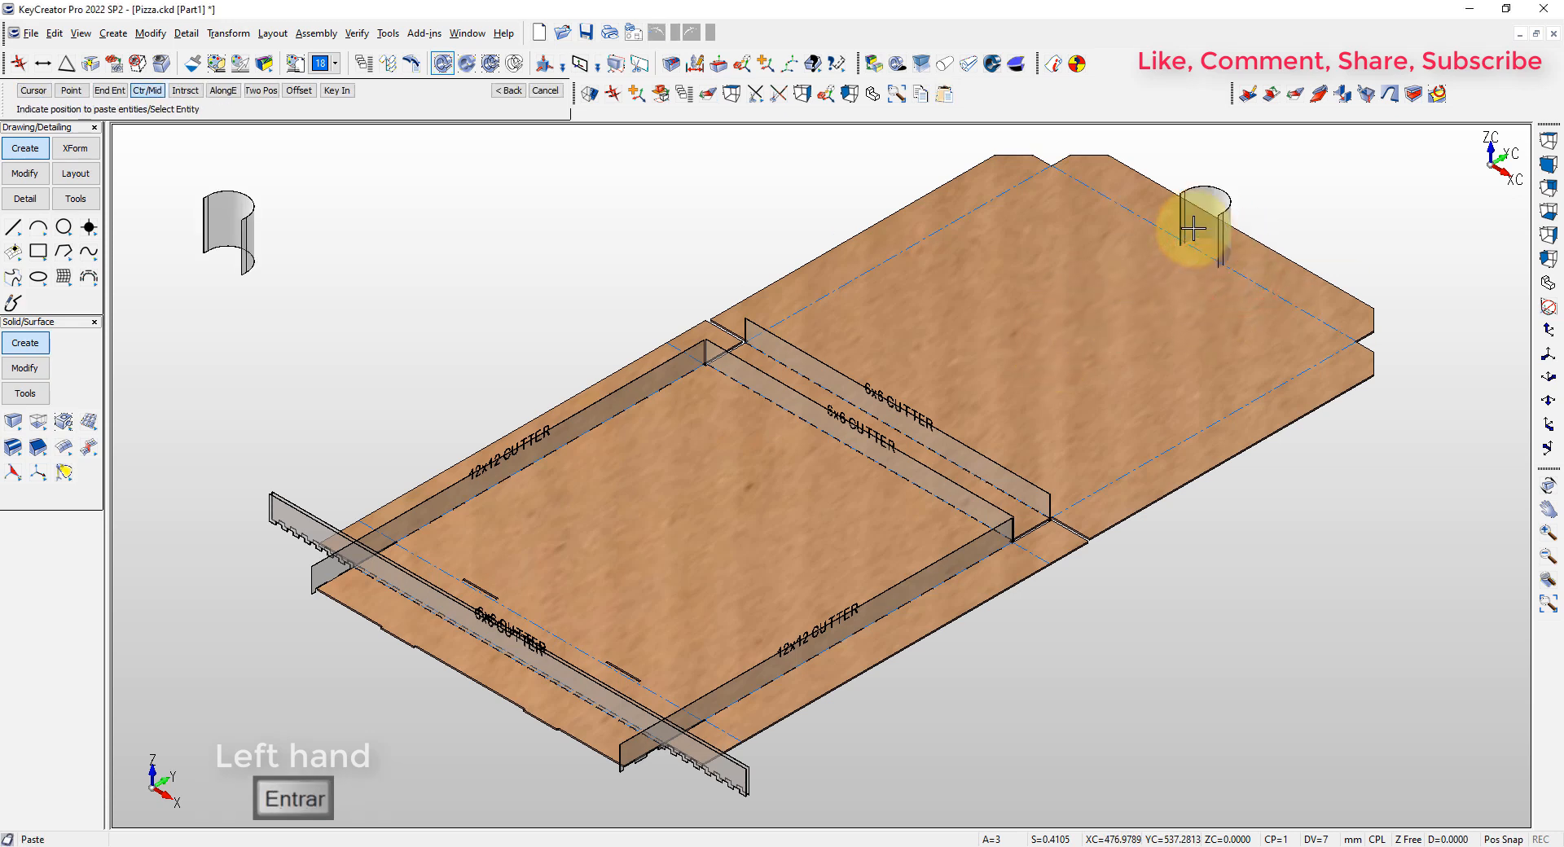
key(Escape)
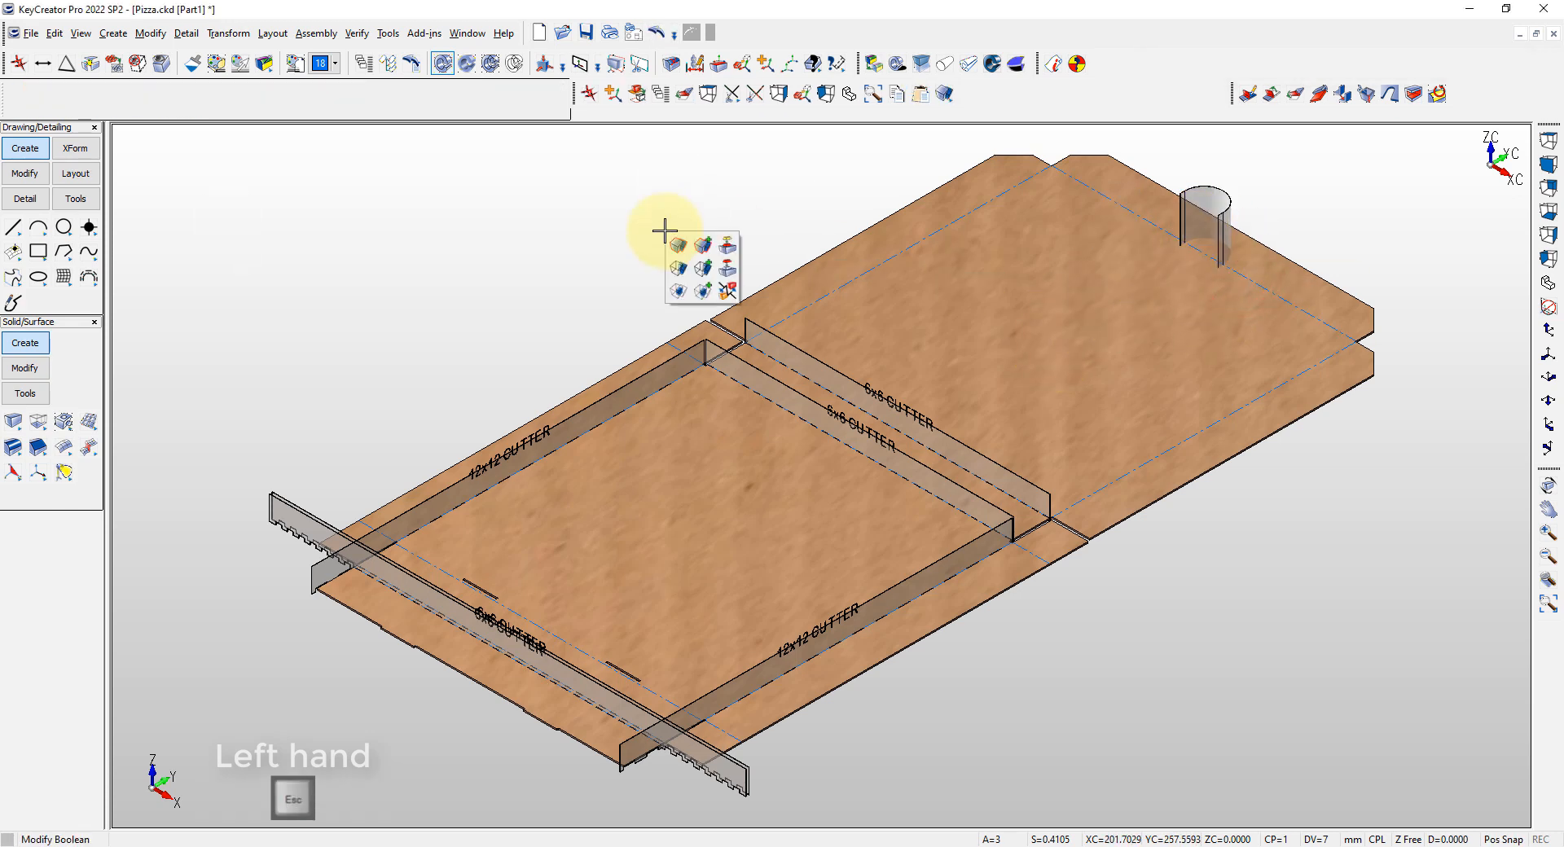
Subtract the curved cutter and all the straight cutters from the flat box solid
click(680, 266)
key(alt+5)
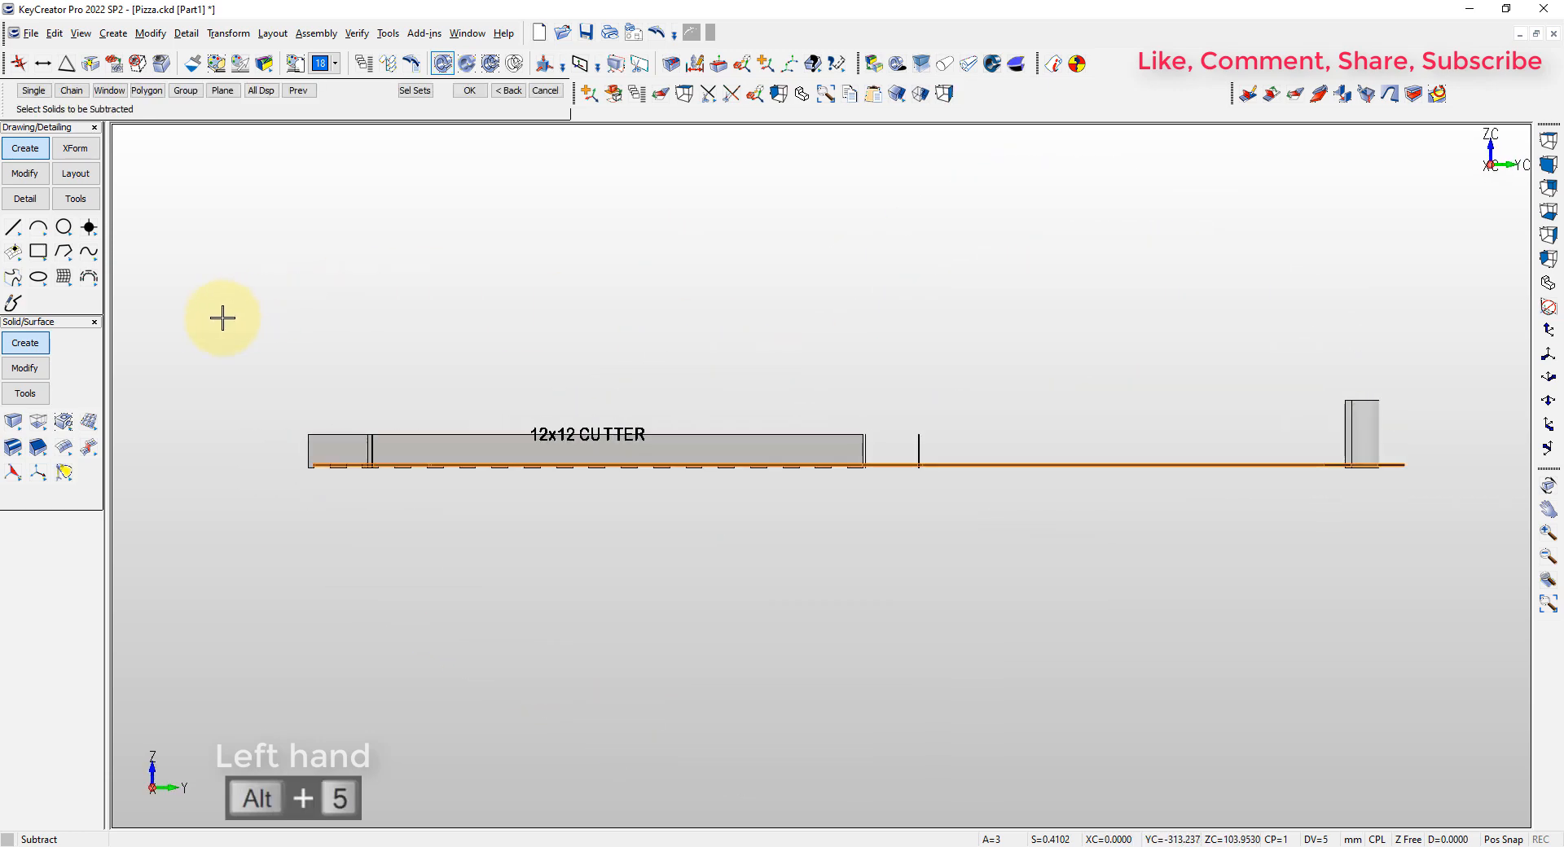
drag(1369, 469, 1485, 446)
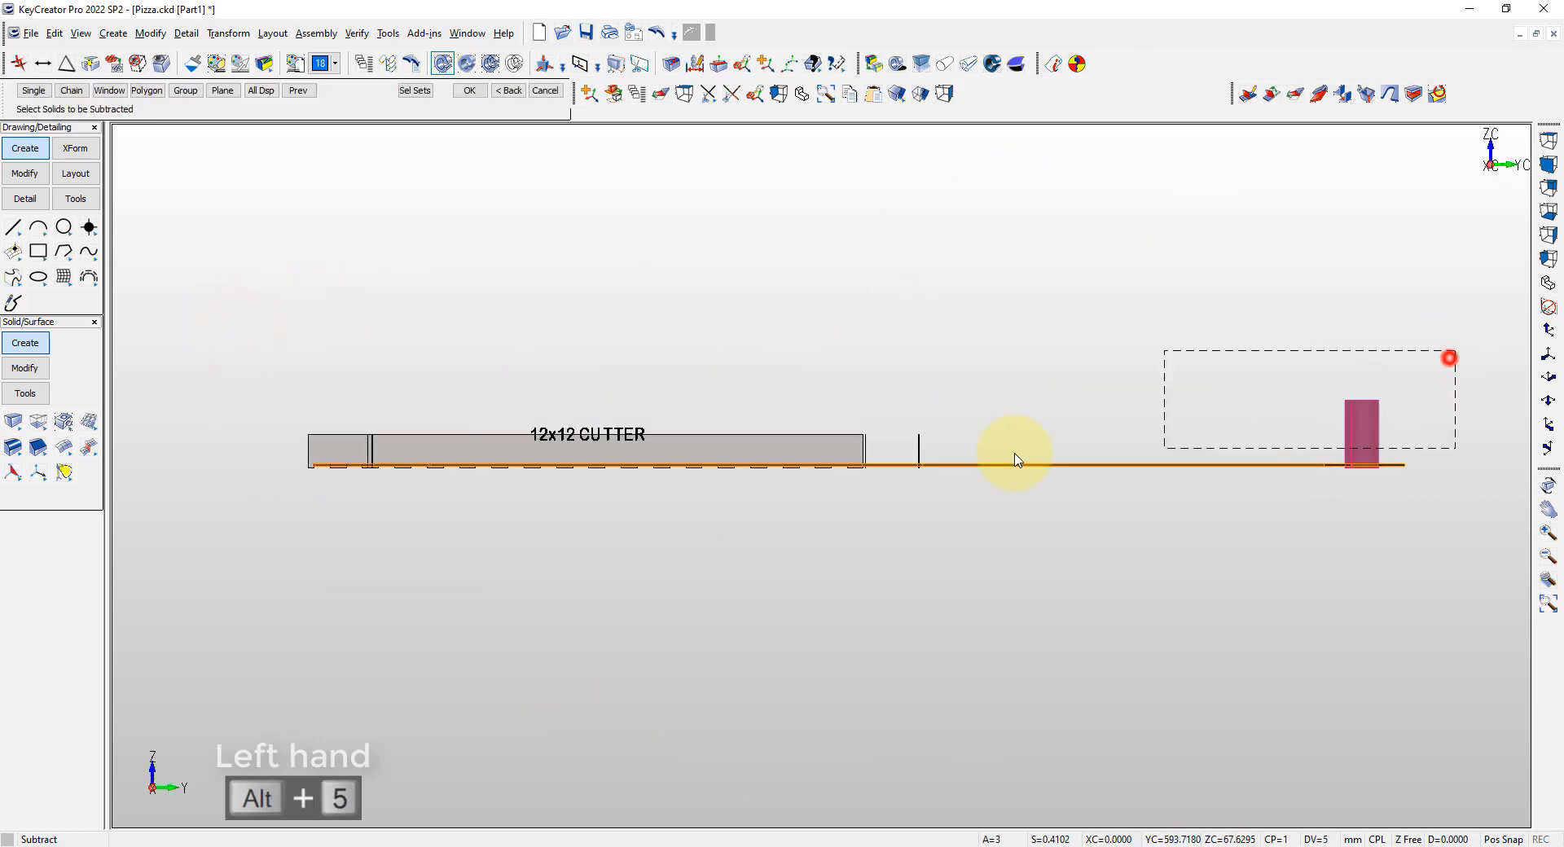
drag(1018, 460, 277, 446)
key(Return)
key(Escape)
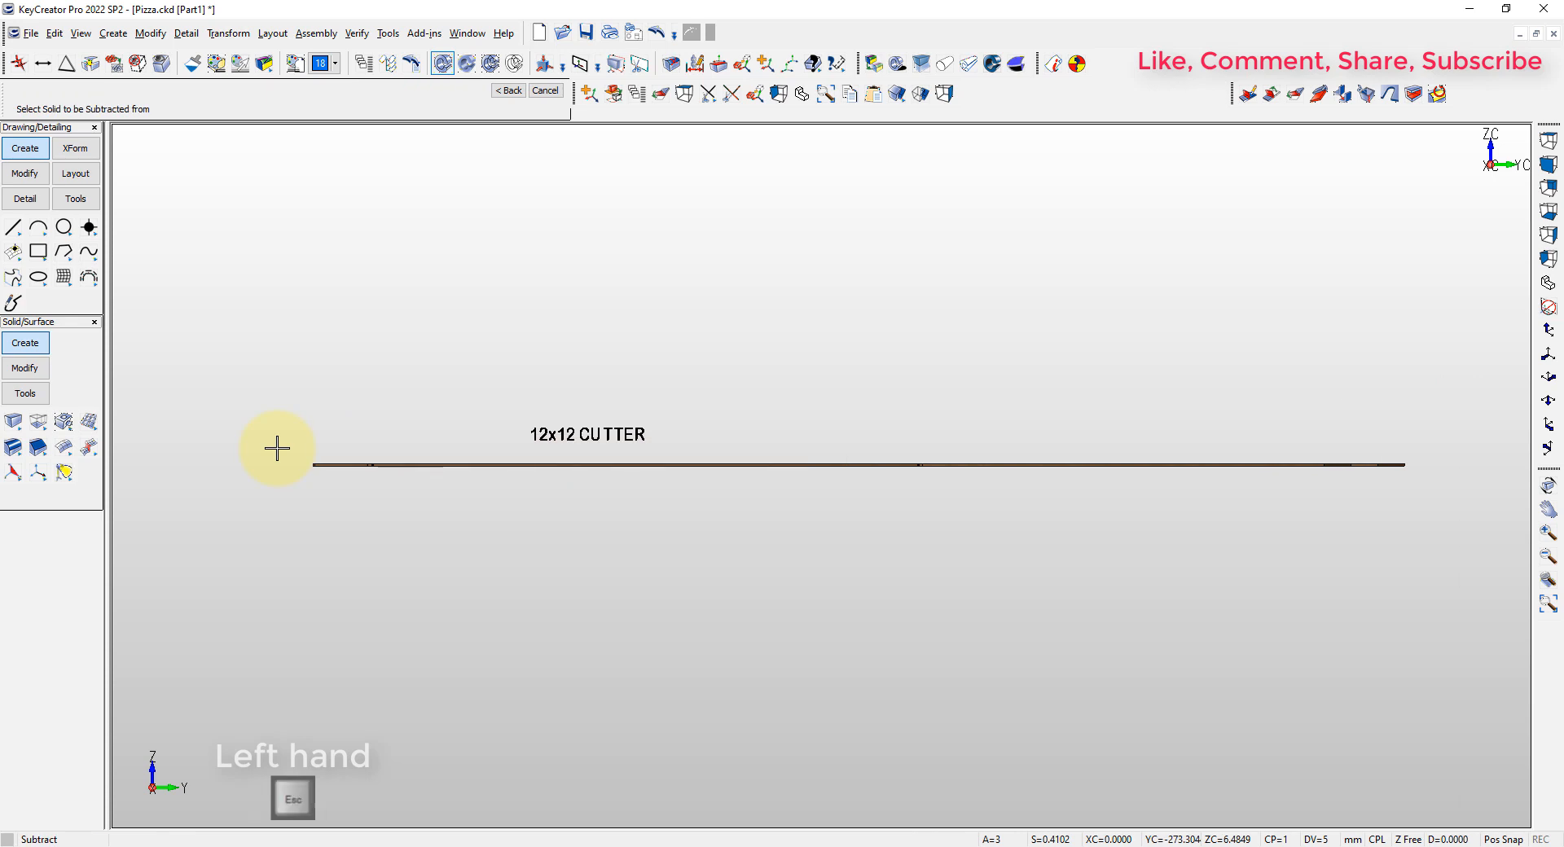
Delete the leftover cutter label texts above the flat box
key(Delete)
click(1029, 451)
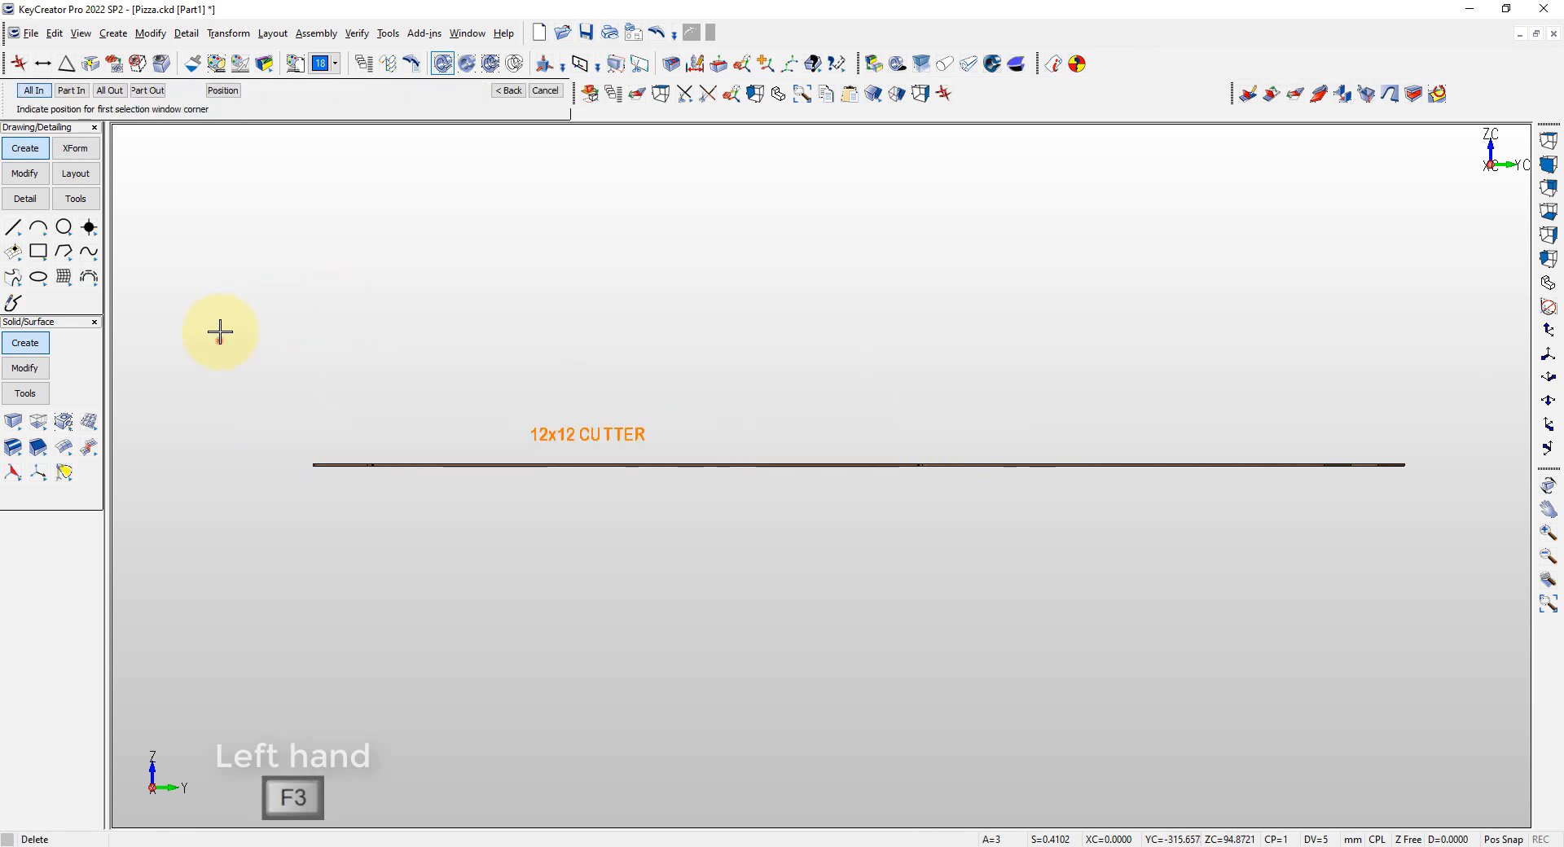
key(Return)
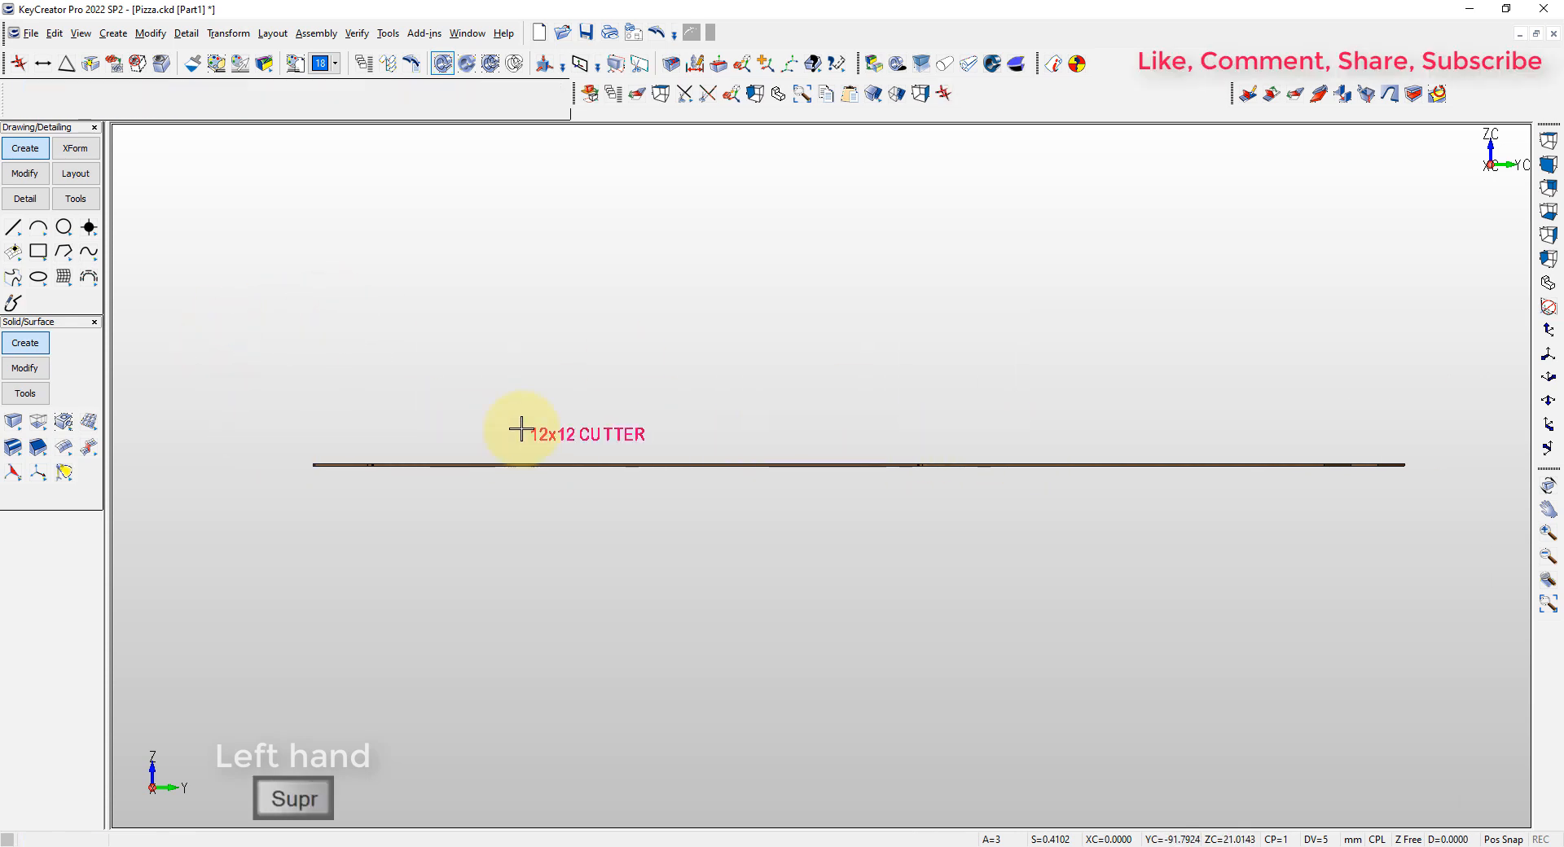
click(223, 344)
click(1174, 464)
key(Return)
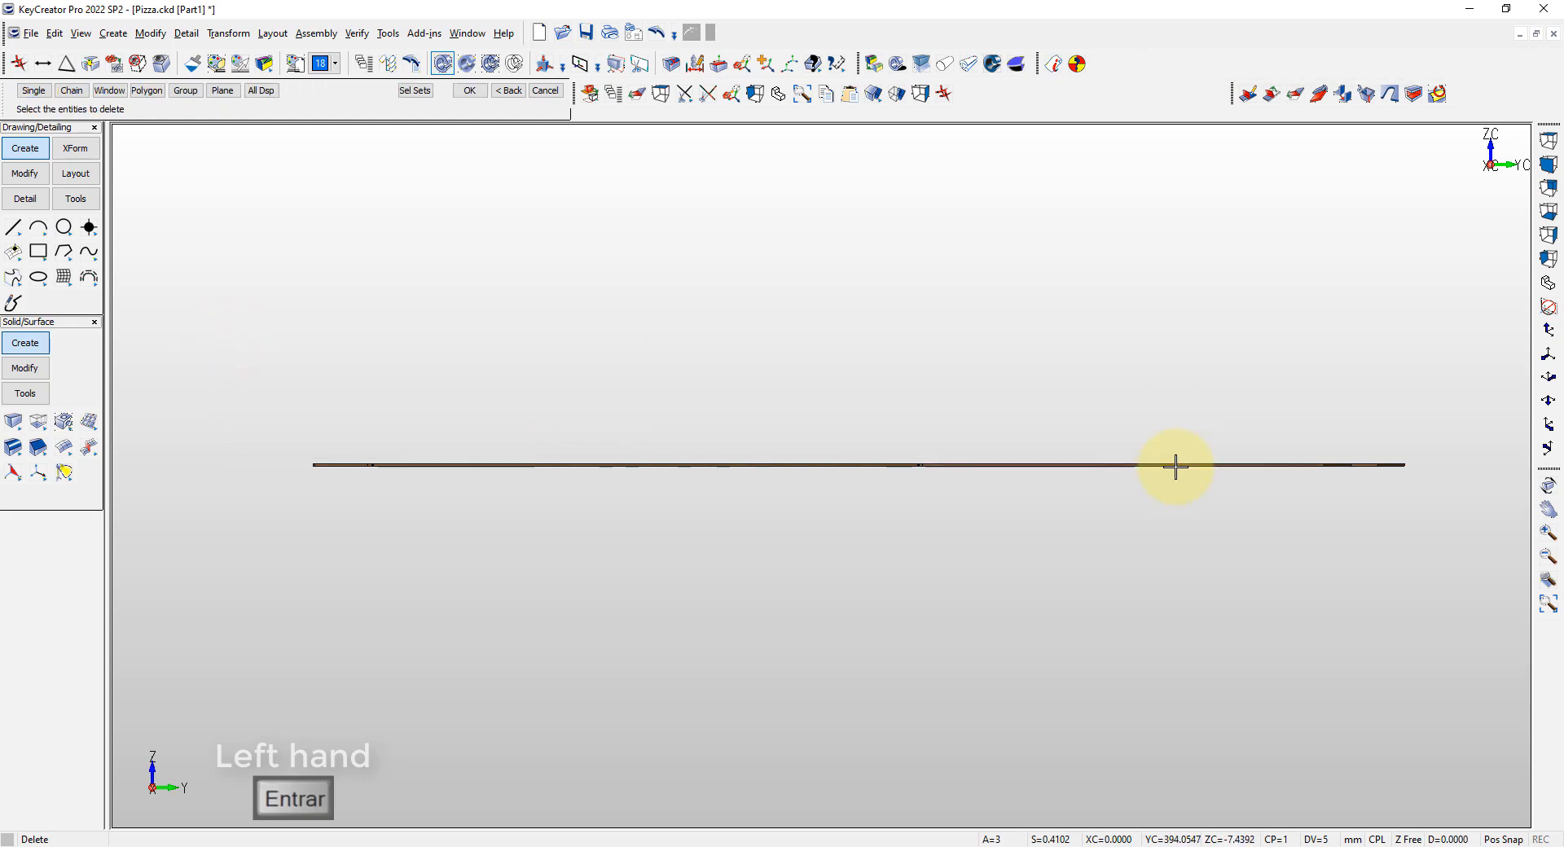
Examine the perforated fold lines and the curved tab cut on the flat pattern in isometric view
key(alt+7)
key(alt+a)
scroll(1190, 262, up, 4)
scroll(665, 367, down, 4)
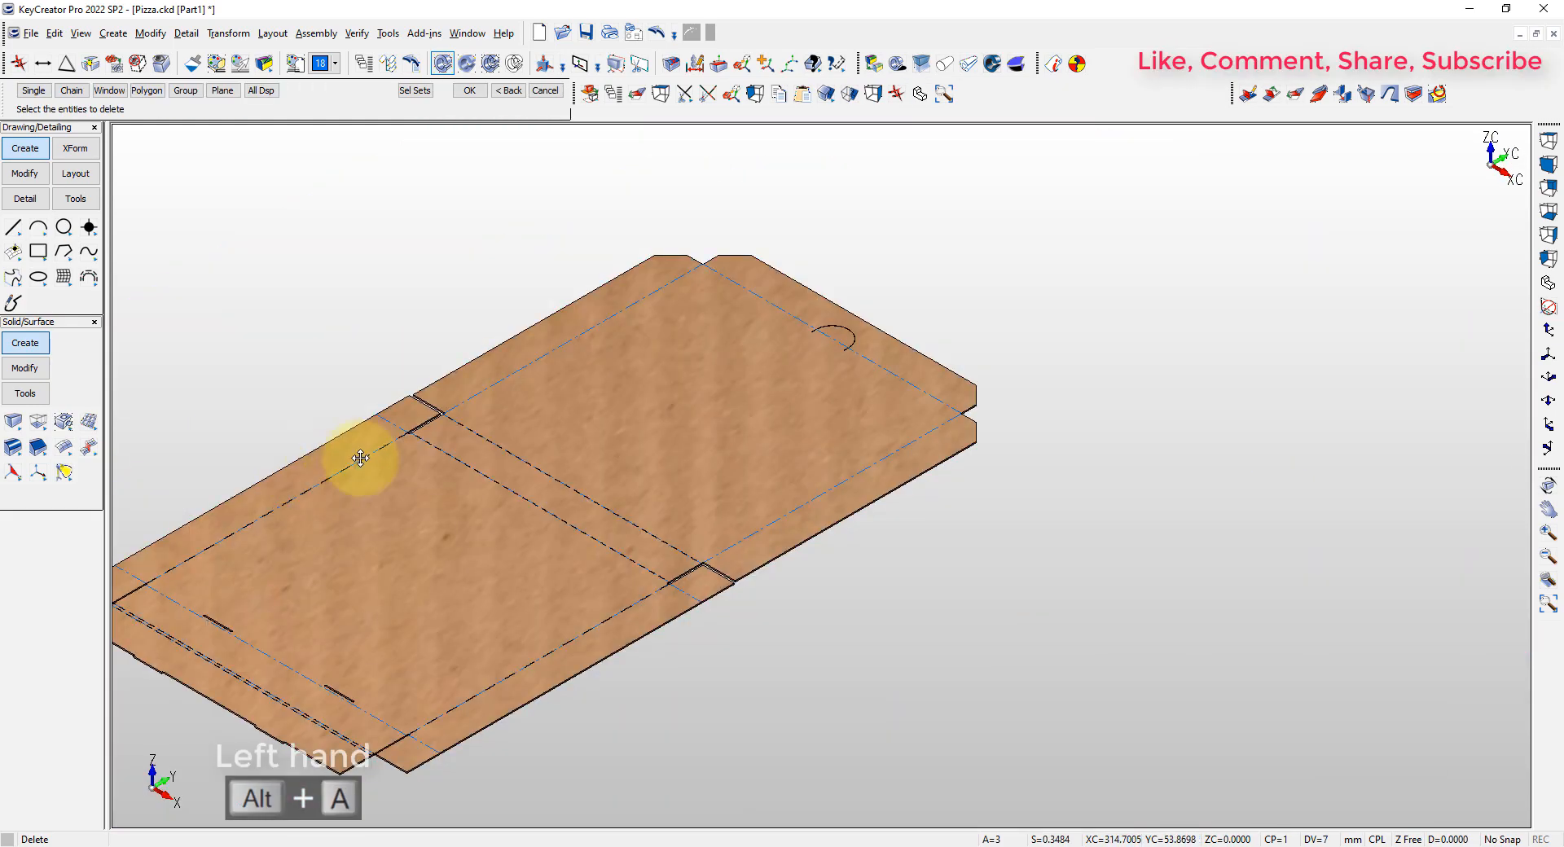
middle_drag(375, 452, 733, 342)
scroll(766, 330, up, 4)
scroll(838, 335, down, 5)
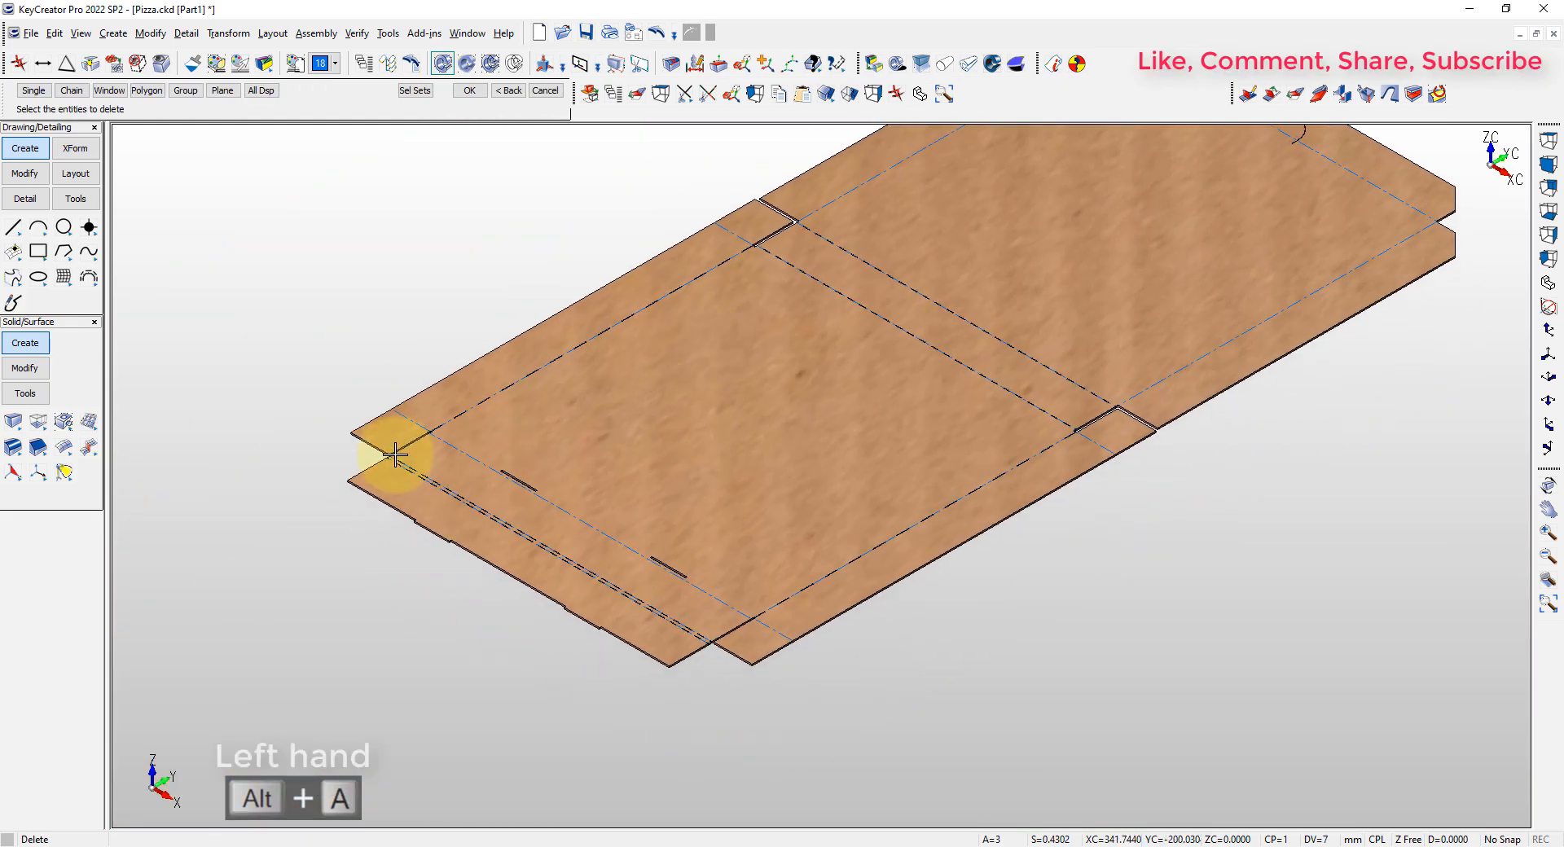
key(alt+a)
click(1085, 686)
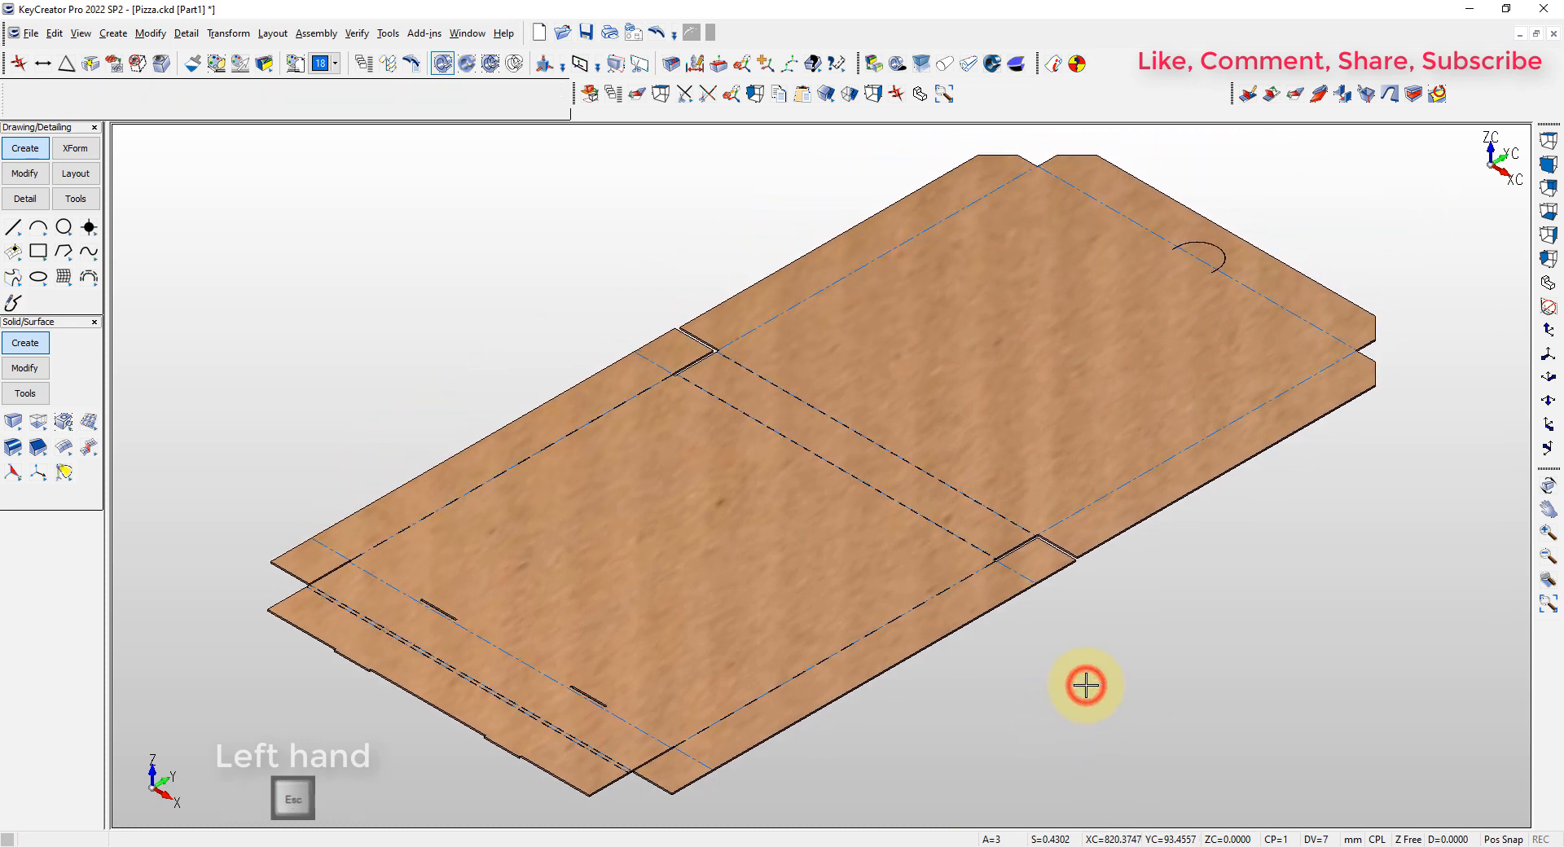
Display the PIZZA level alongside the flat box pattern
key(Escape)
click(1136, 669)
click(296, 164)
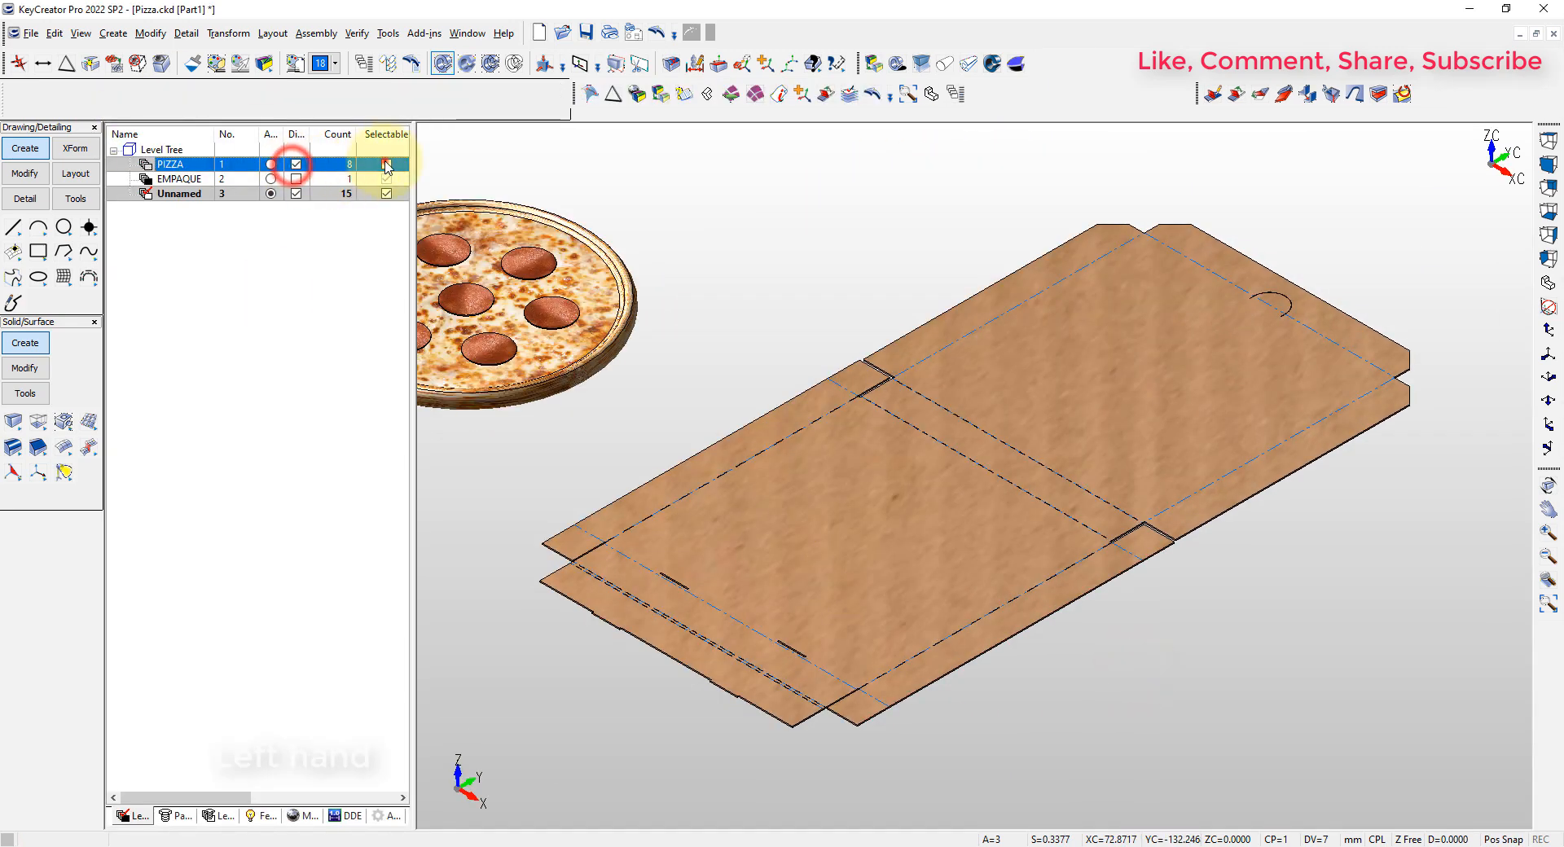
key(alt+a)
Copy the whole pizza with its pepperoni slices onto the center of the box's base panel using XForm Dynamic Copy
click(766, 64)
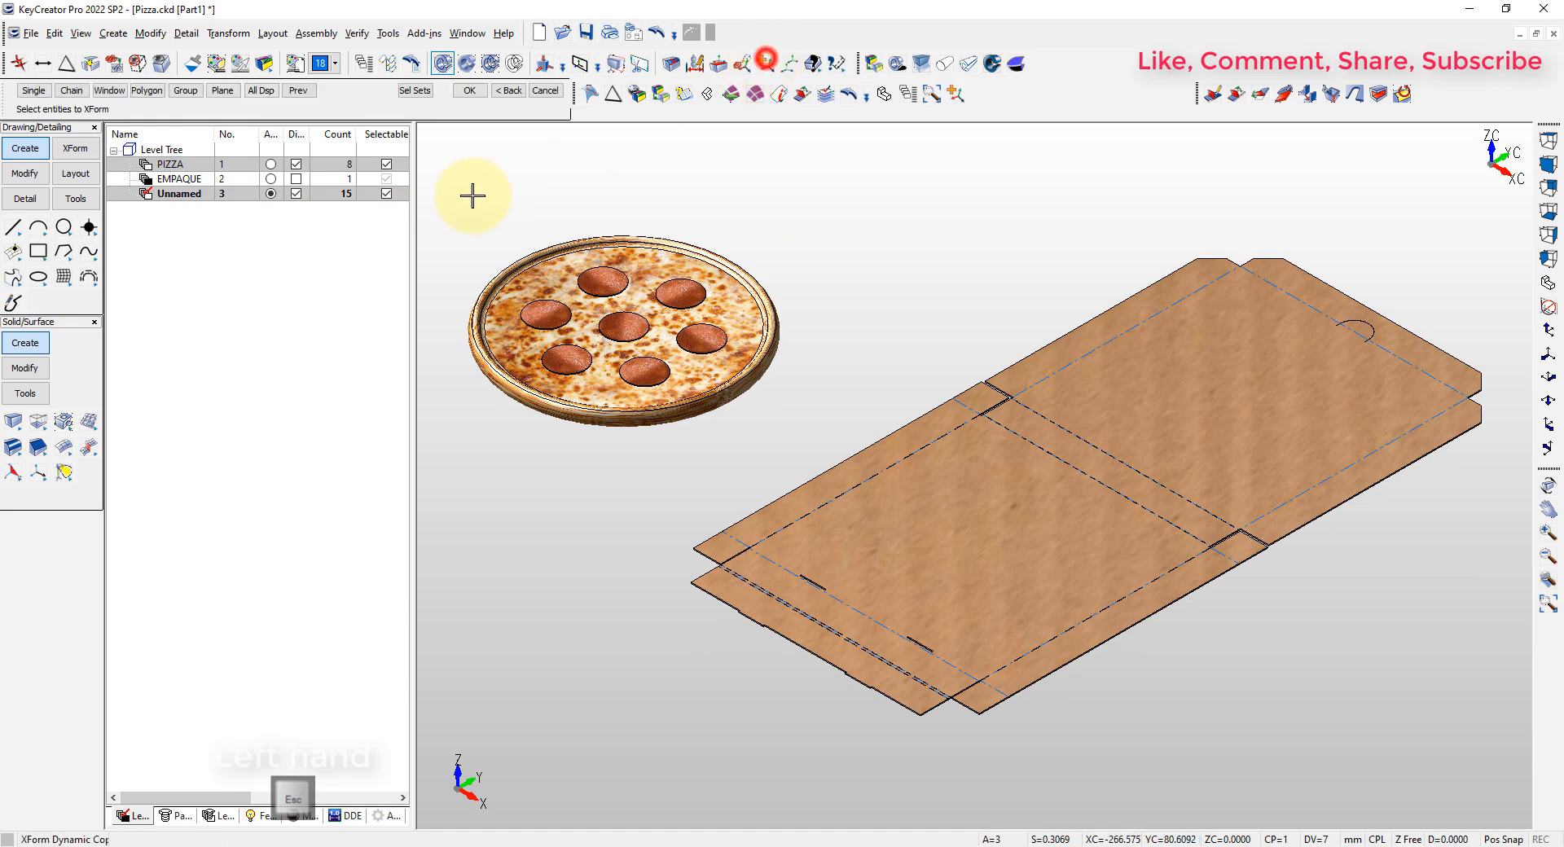
key(F3)
click(451, 194)
click(802, 461)
key(Return)
drag(638, 346, 973, 554)
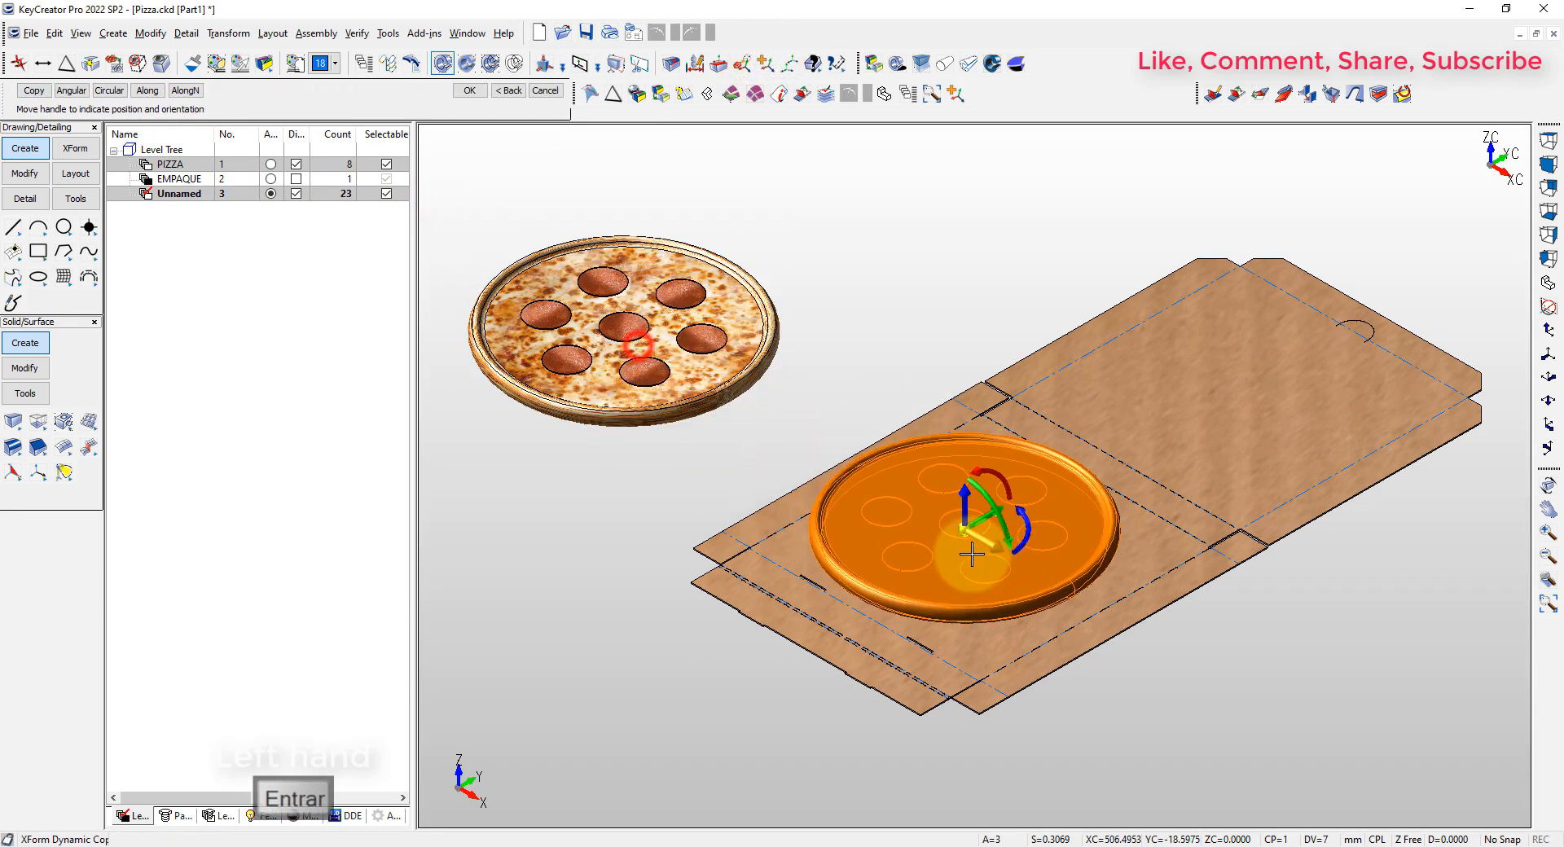
key(Return)
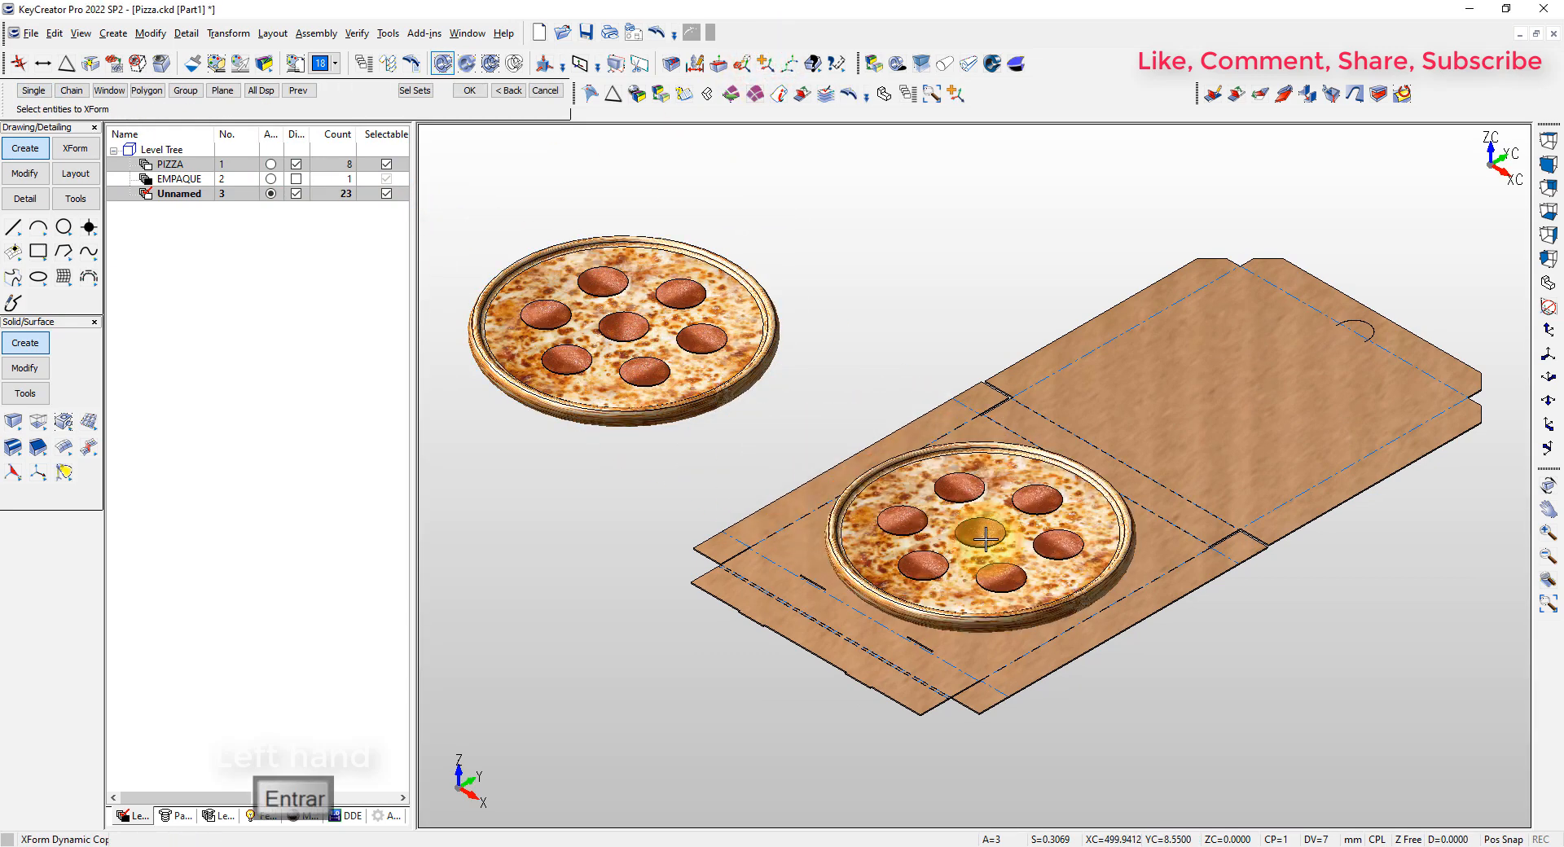
Hide the PIZZA level, leaving the flat box and the copied pizza on display
click(295, 163)
key(alt+a)
key(Escape)
scroll(1010, 321, up, 8)
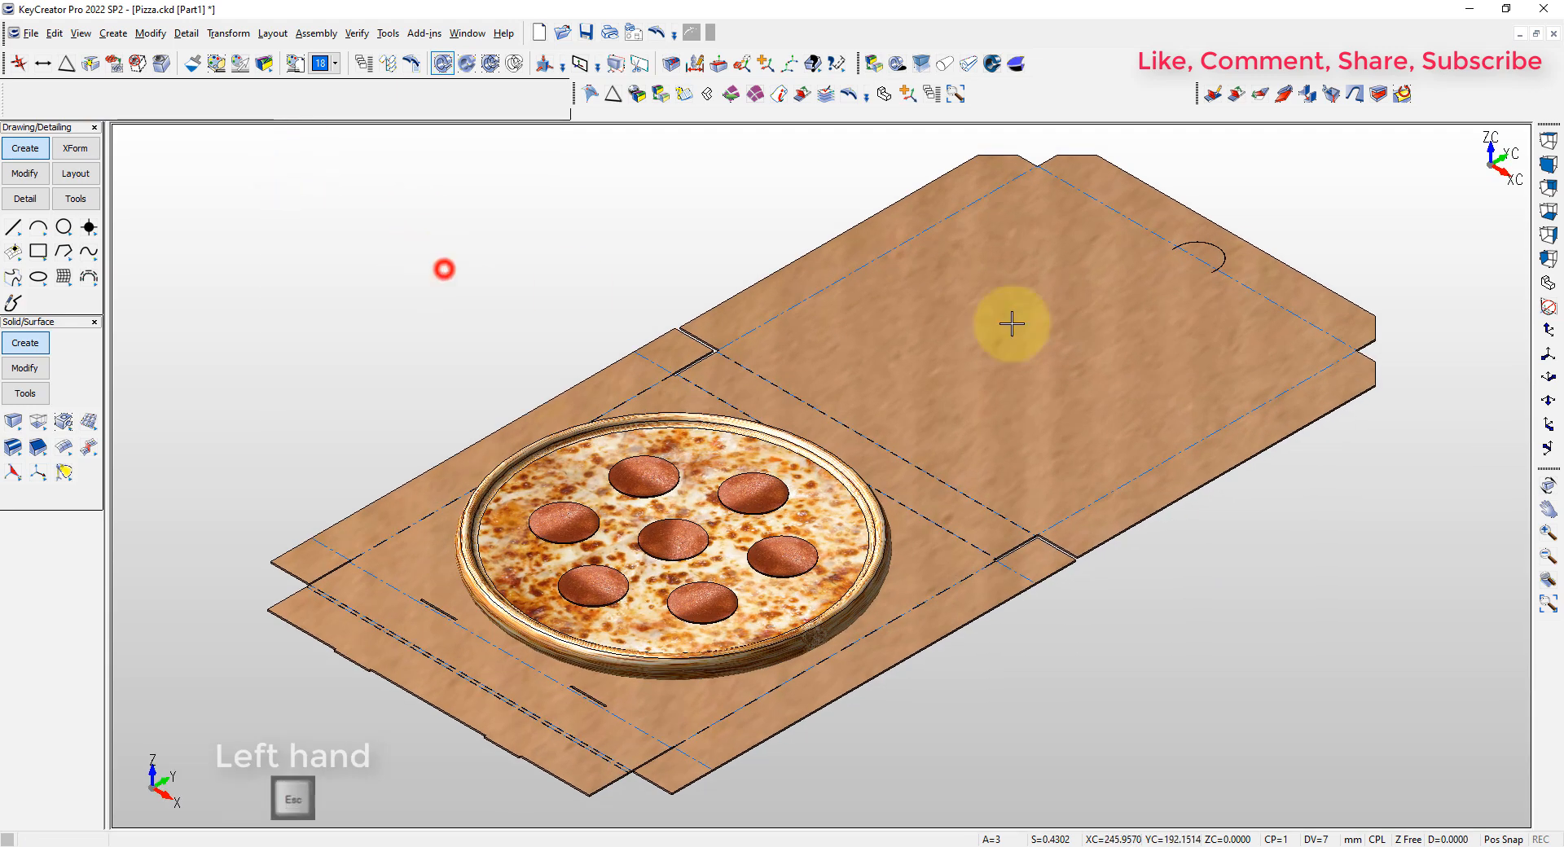
Draw a line between the two straight ends of the curved tab cut on the lid
click(1304, 234)
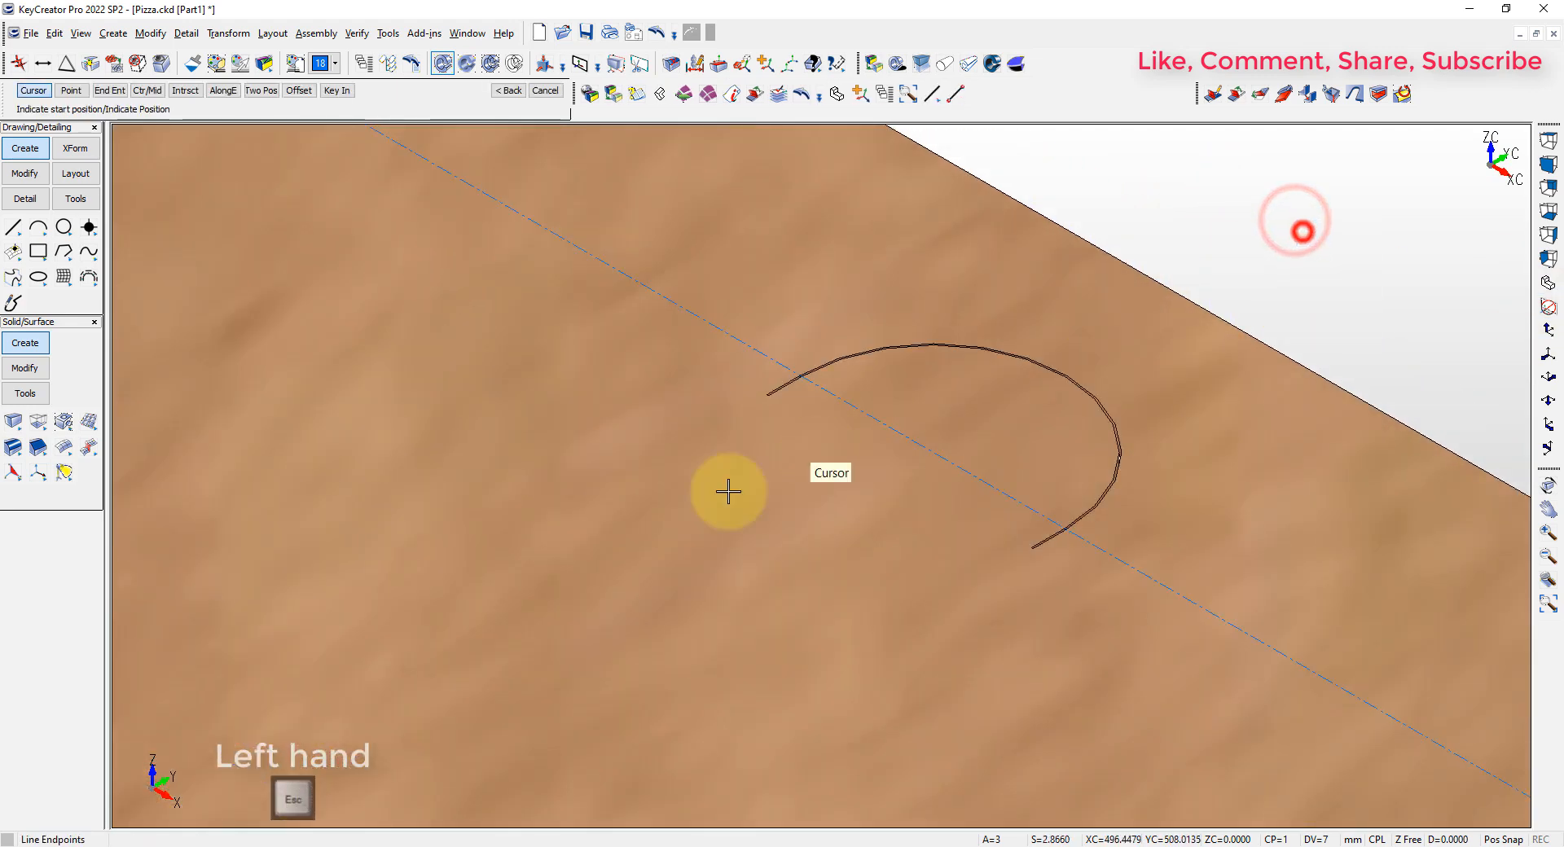
scroll(782, 383, up, 2)
click(778, 360)
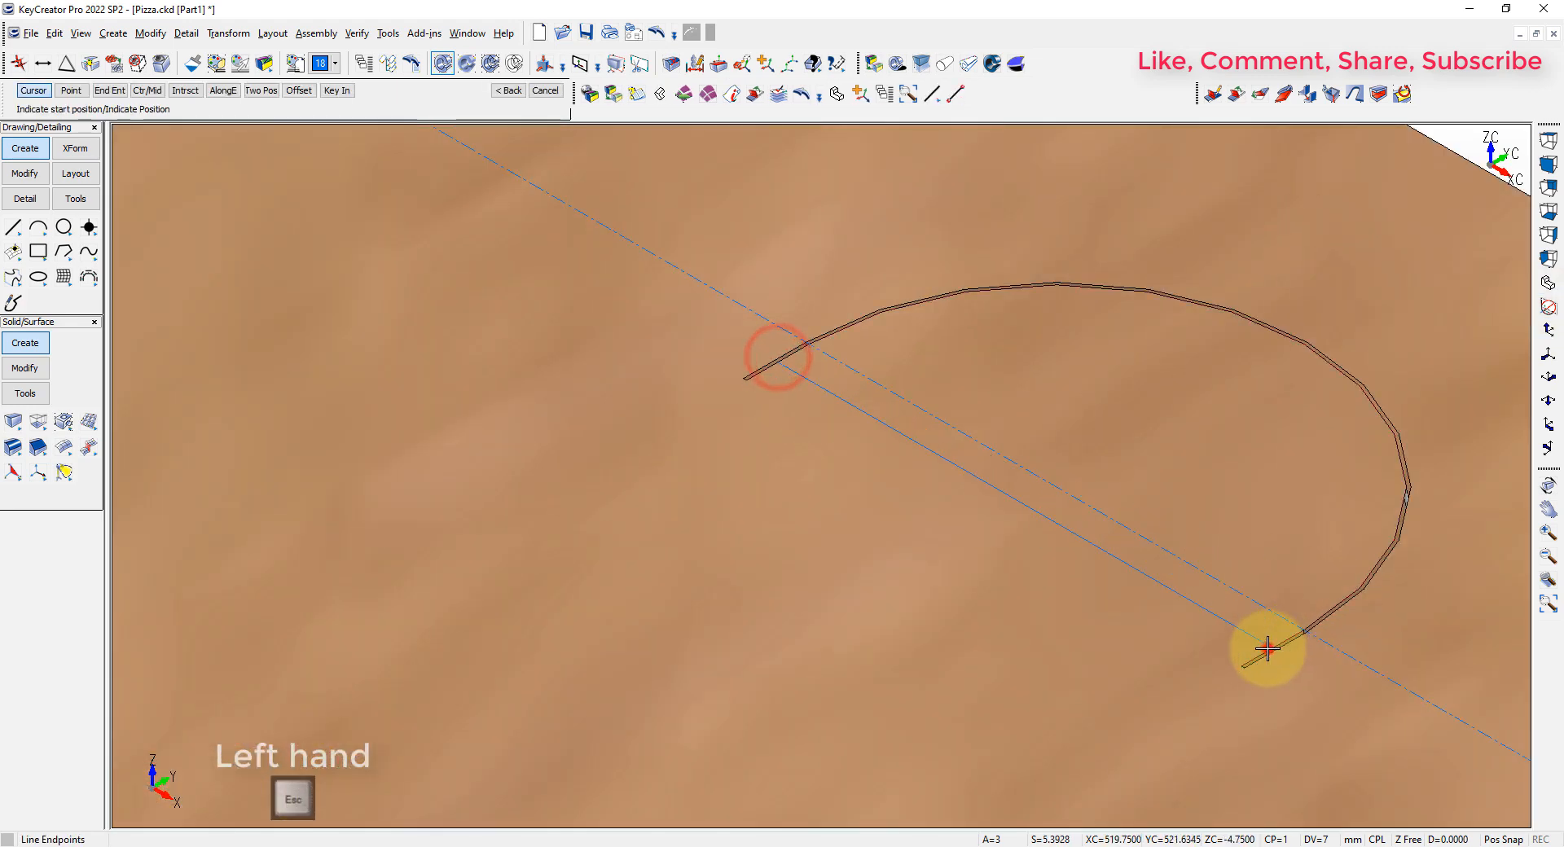
key(Escape)
scroll(964, 584, down, 8)
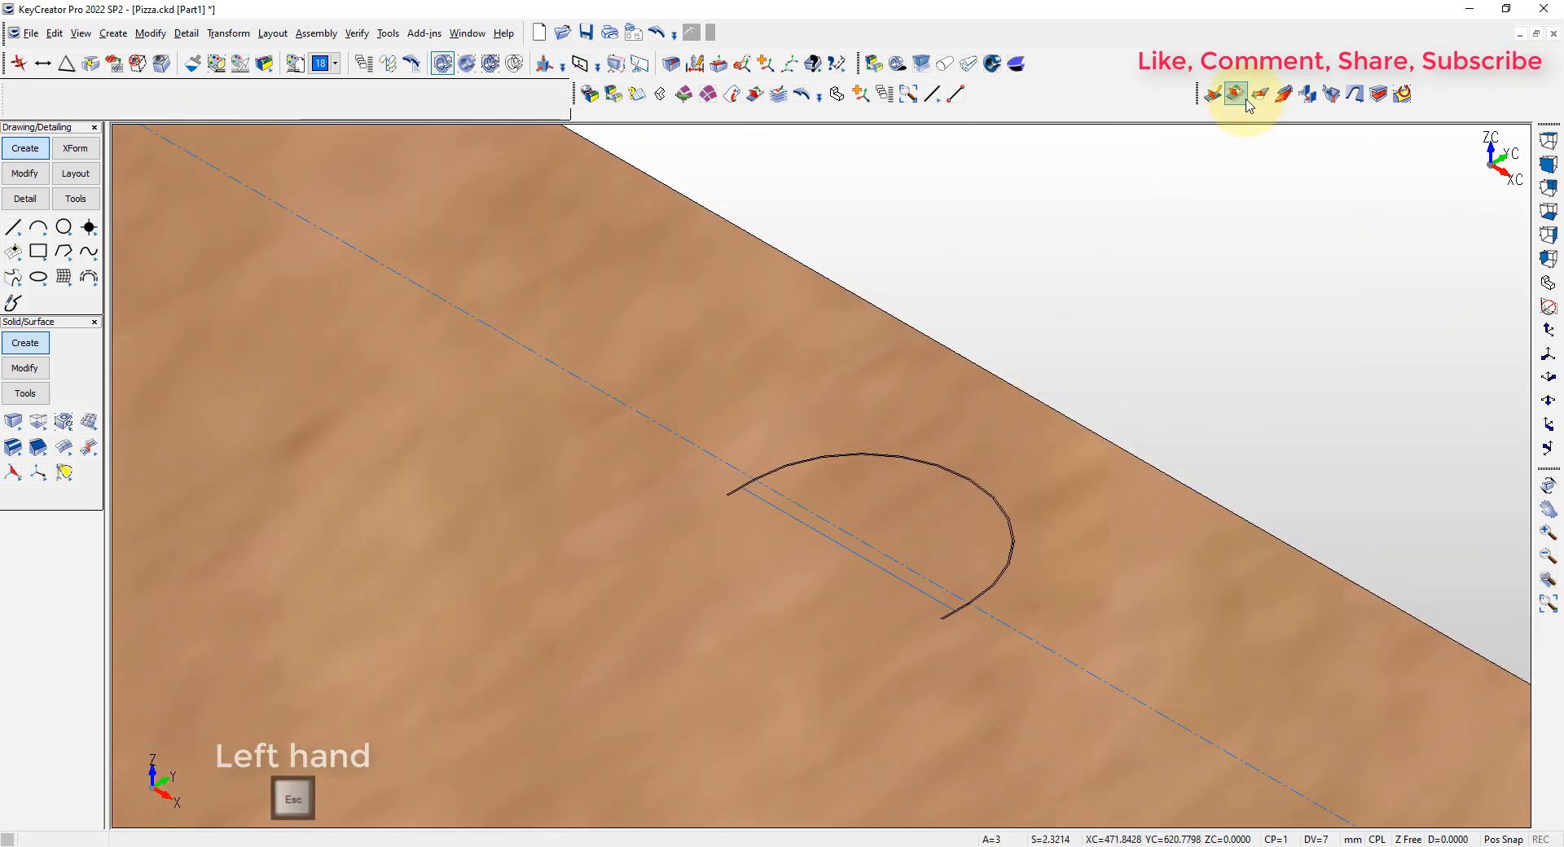
Bend the curved tab by -20° about the new line, with radius 0.01 and K-factor 0.5
click(1235, 94)
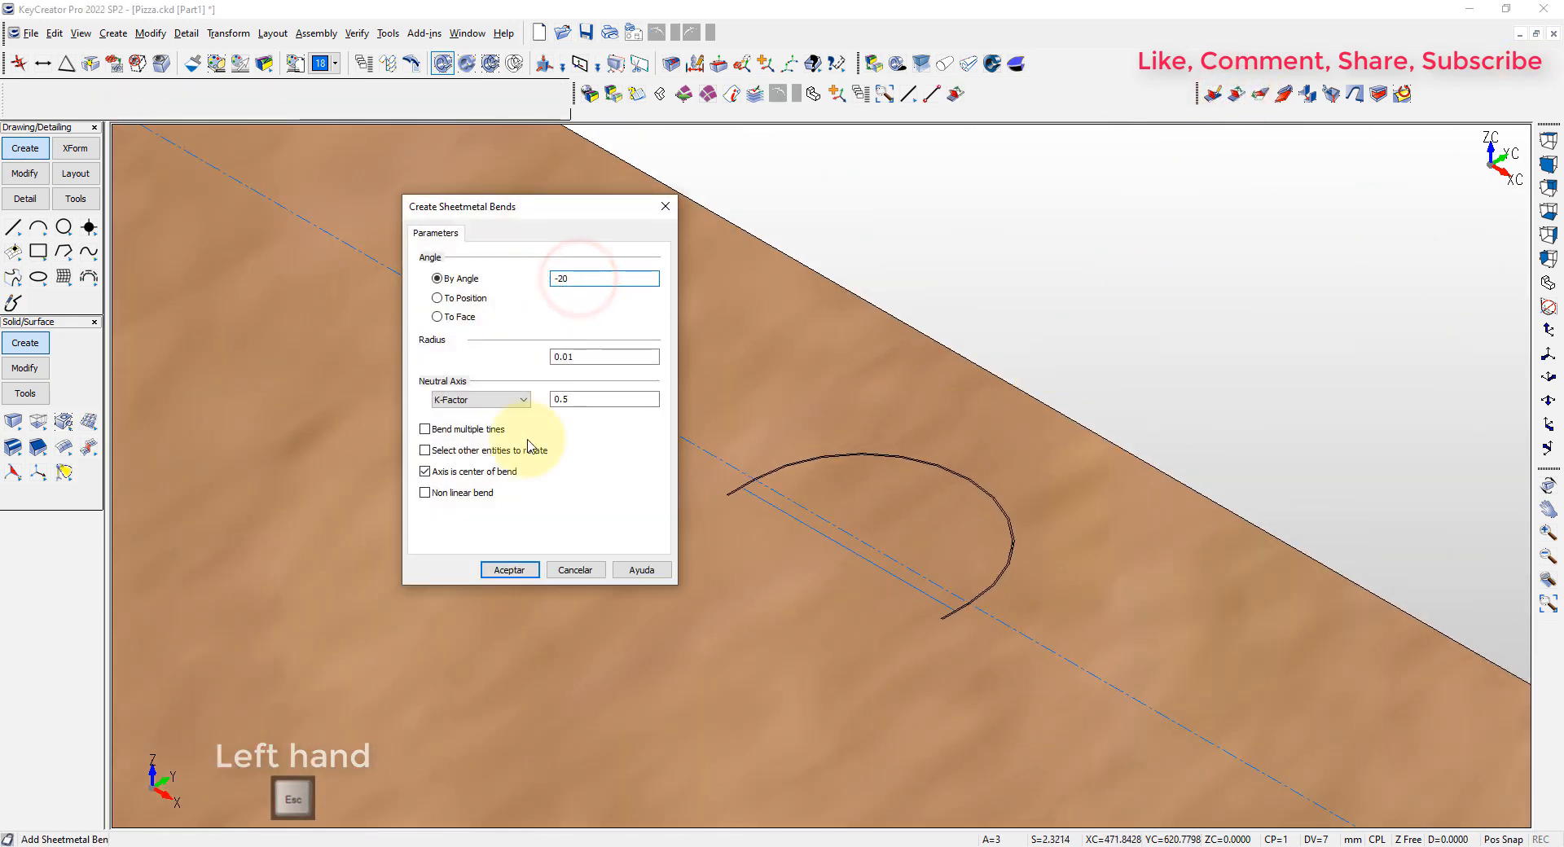
click(511, 570)
click(813, 540)
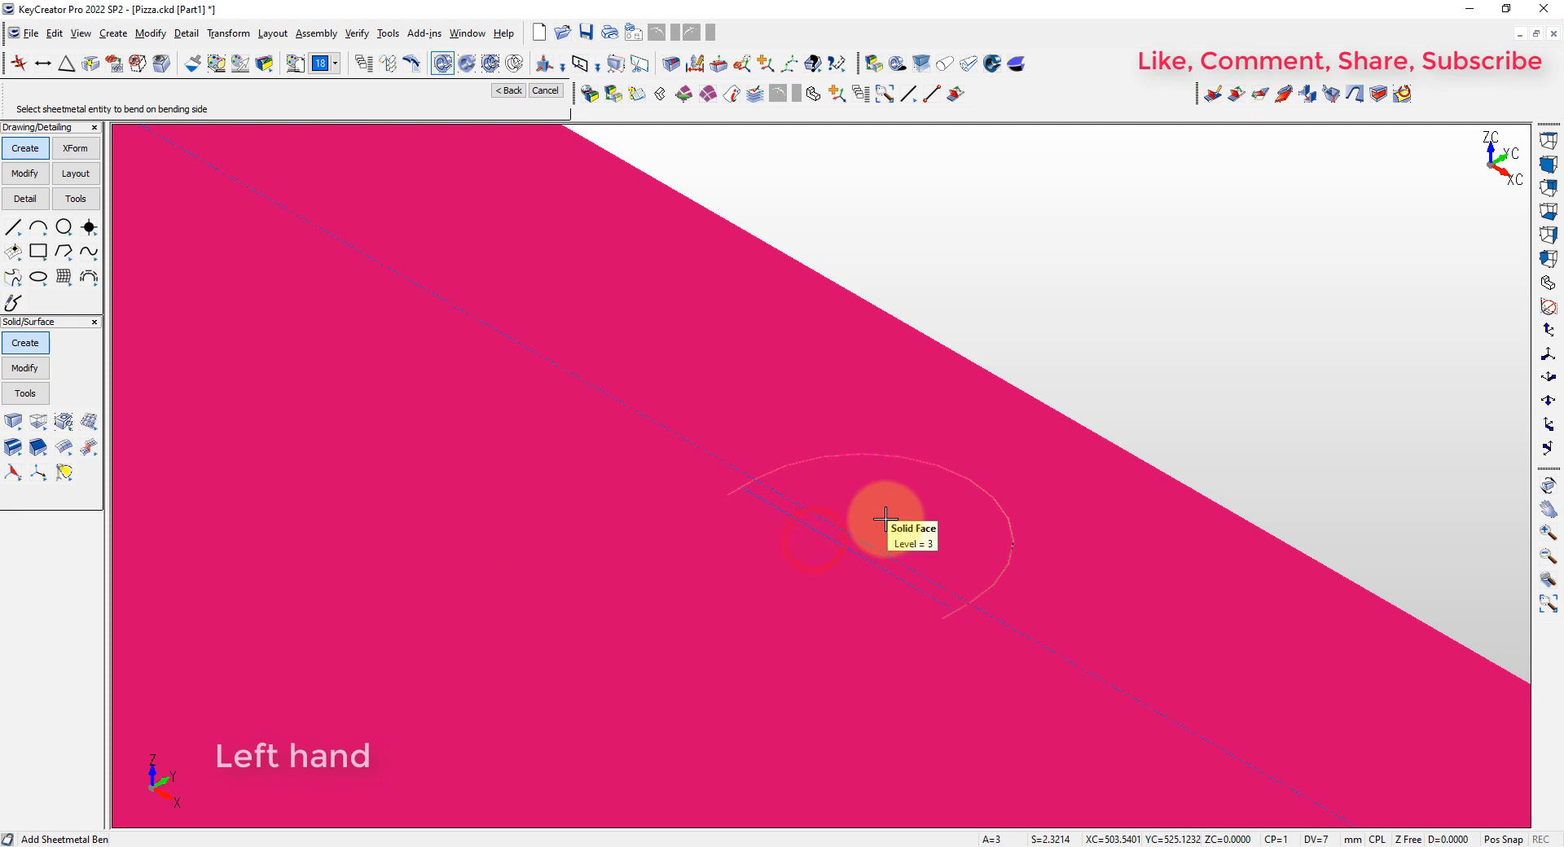
click(886, 519)
key(alt+a)
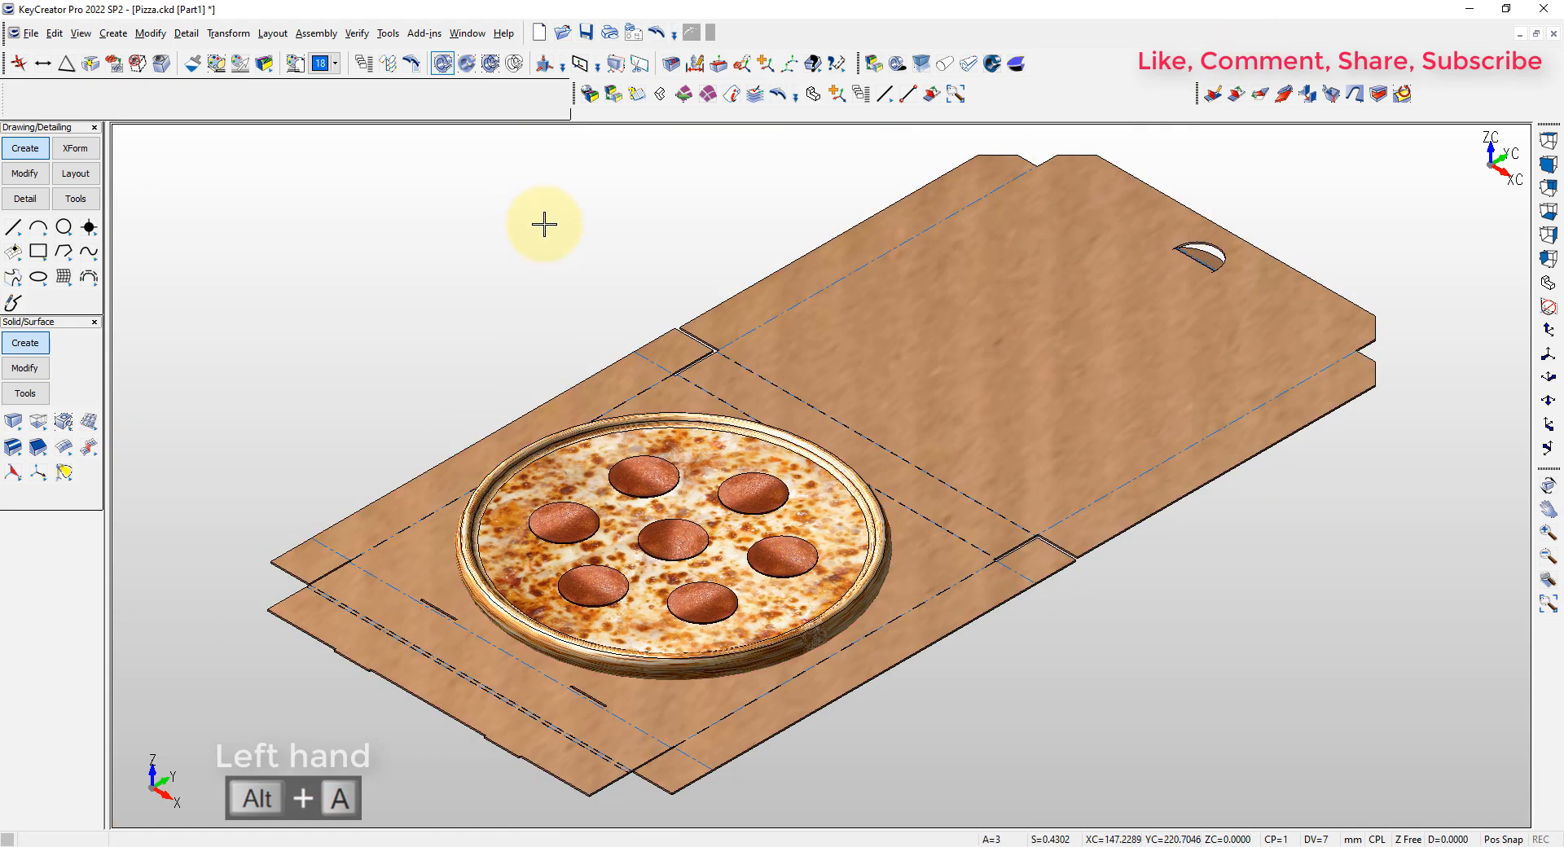
Fold the four corner flaps and both side walls of the box base upright with sheet metal bends
click(1236, 94)
key(Return)
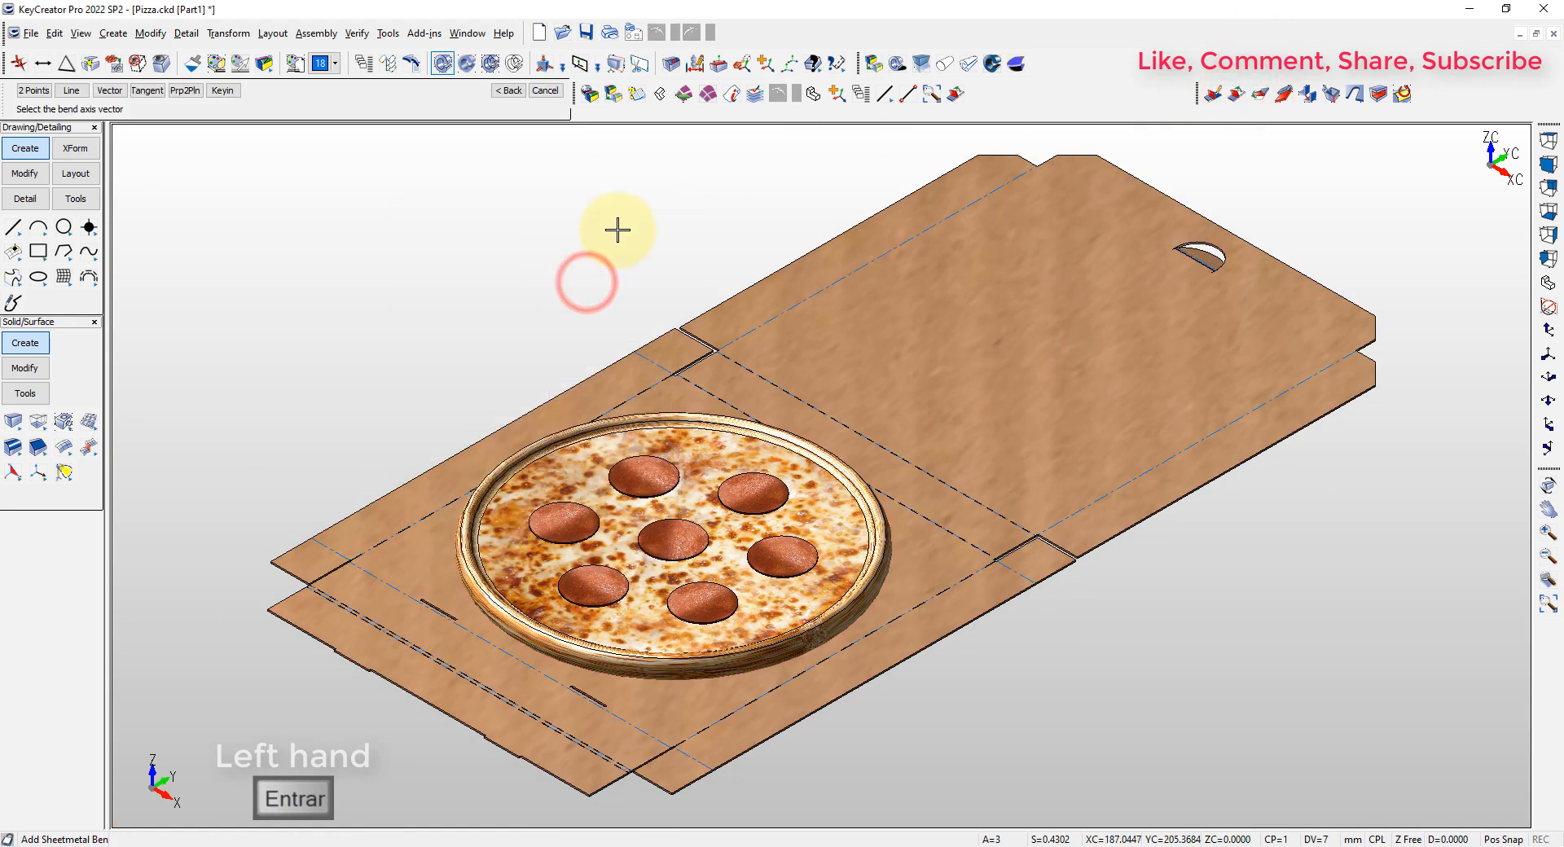
click(330, 550)
click(667, 357)
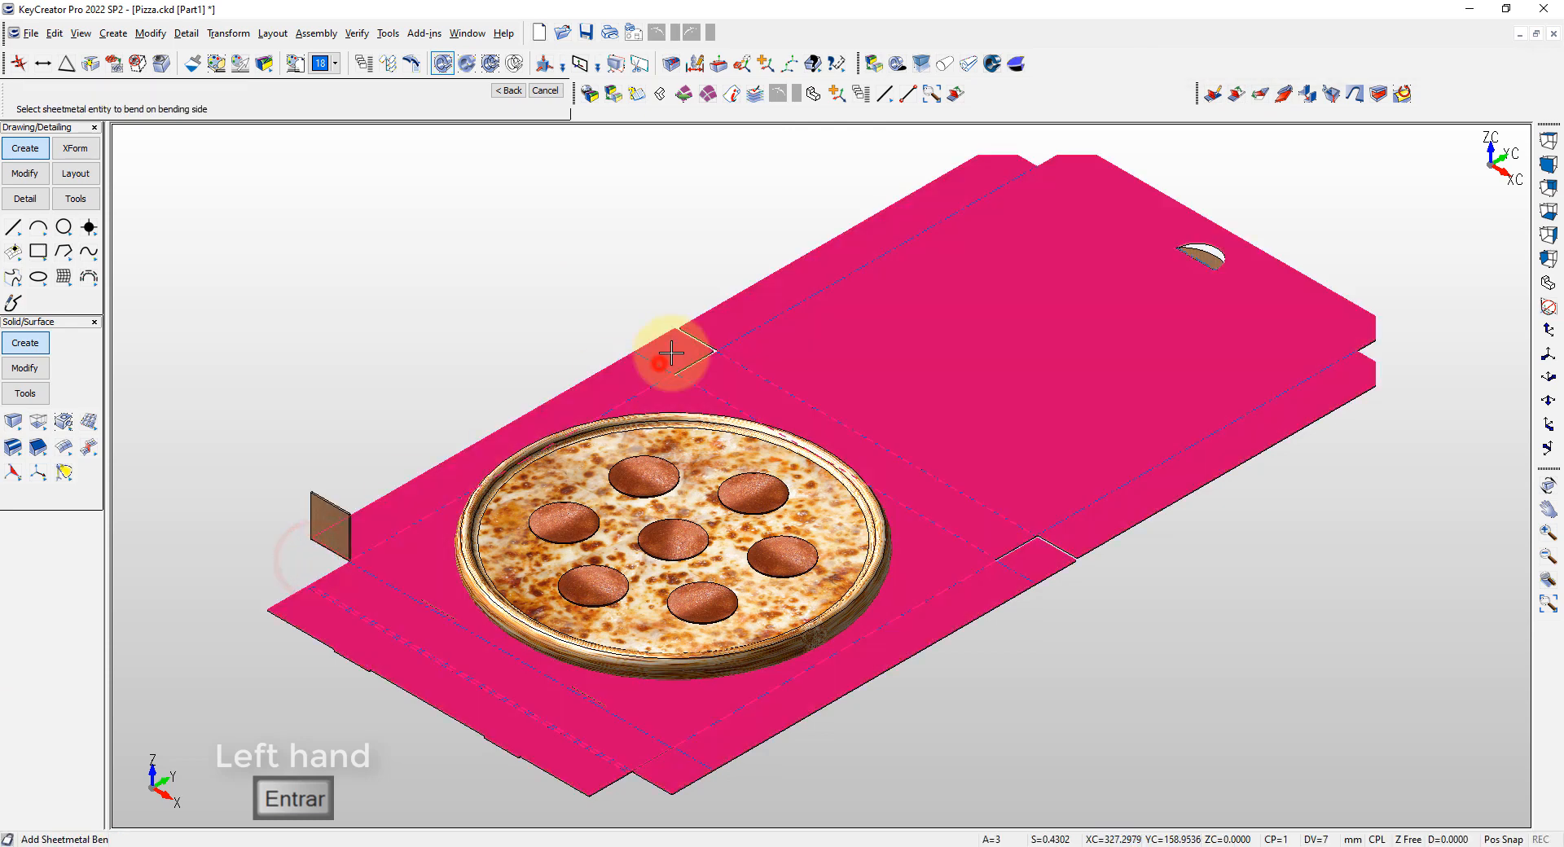
click(654, 390)
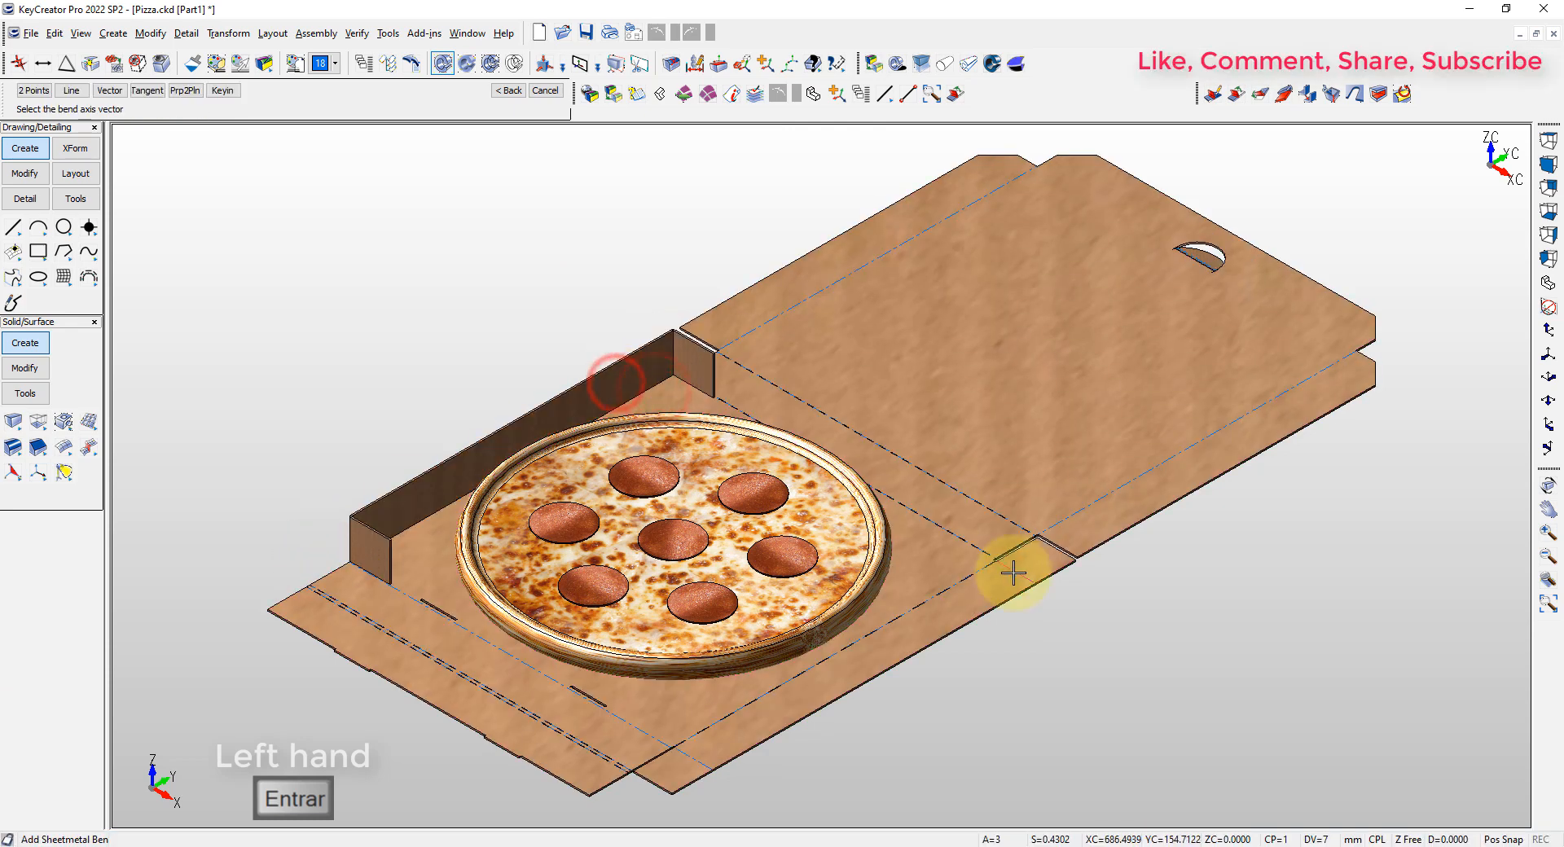
click(686, 763)
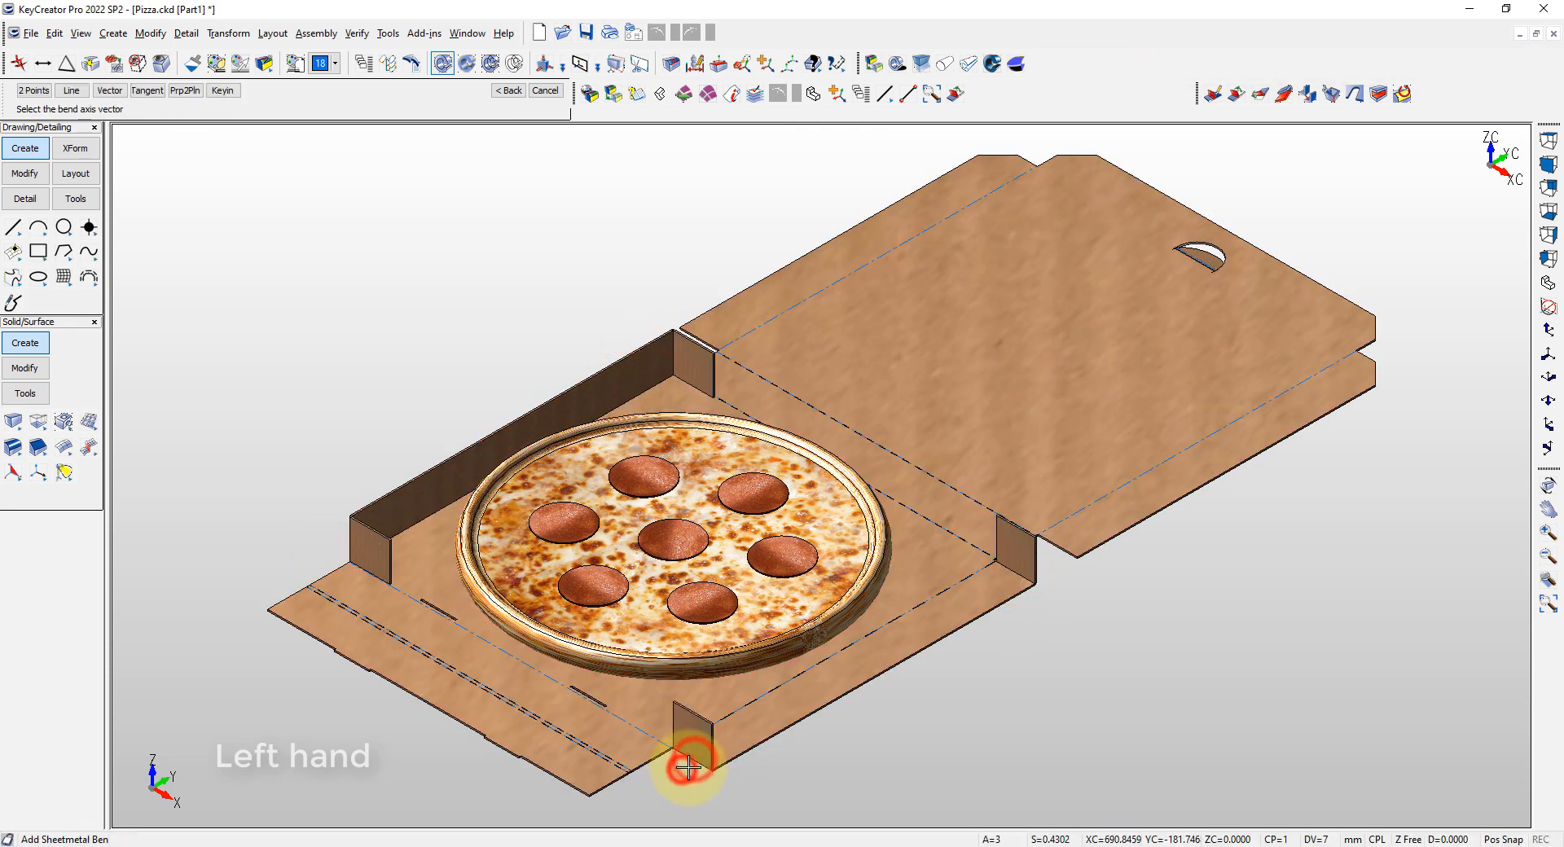
click(757, 694)
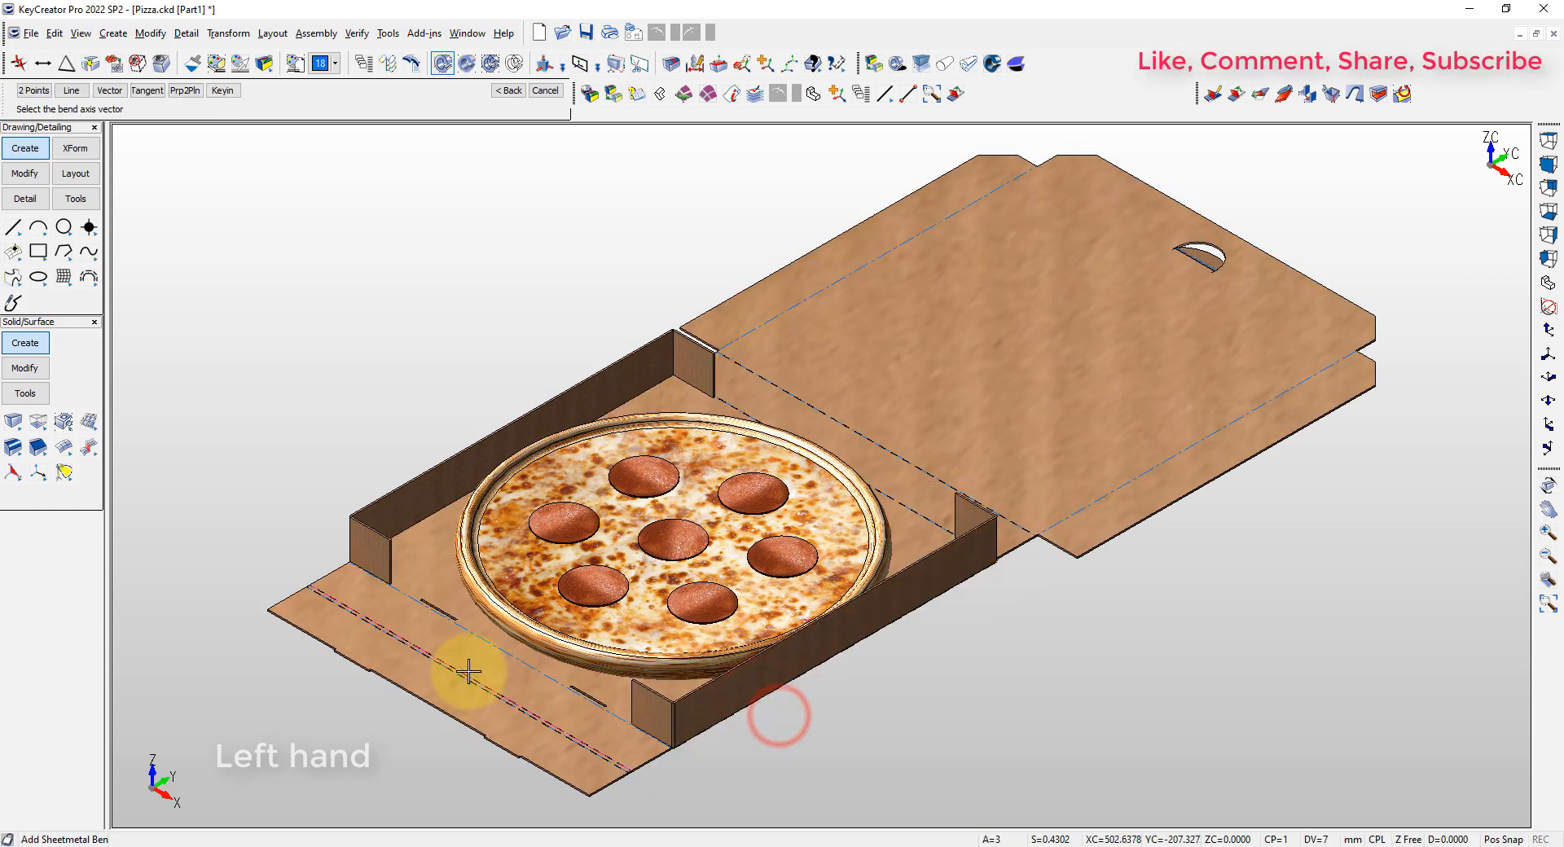
Fold up the base's front wall and bend its locking panel inward and down along the double fold line
click(466, 673)
middle_drag(433, 695, 676, 252)
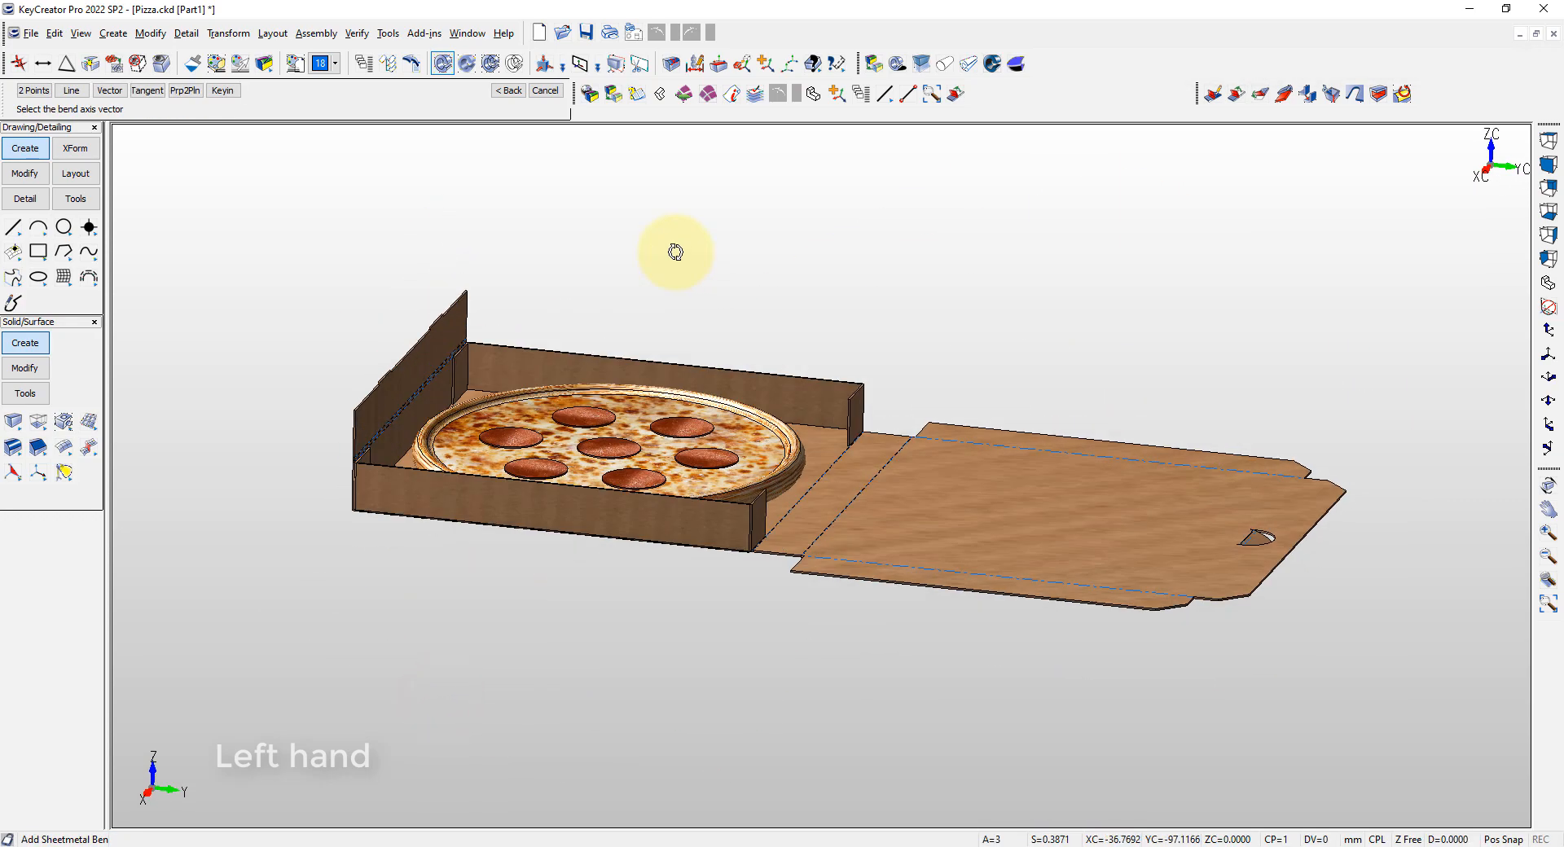
scroll(364, 485, up, 5)
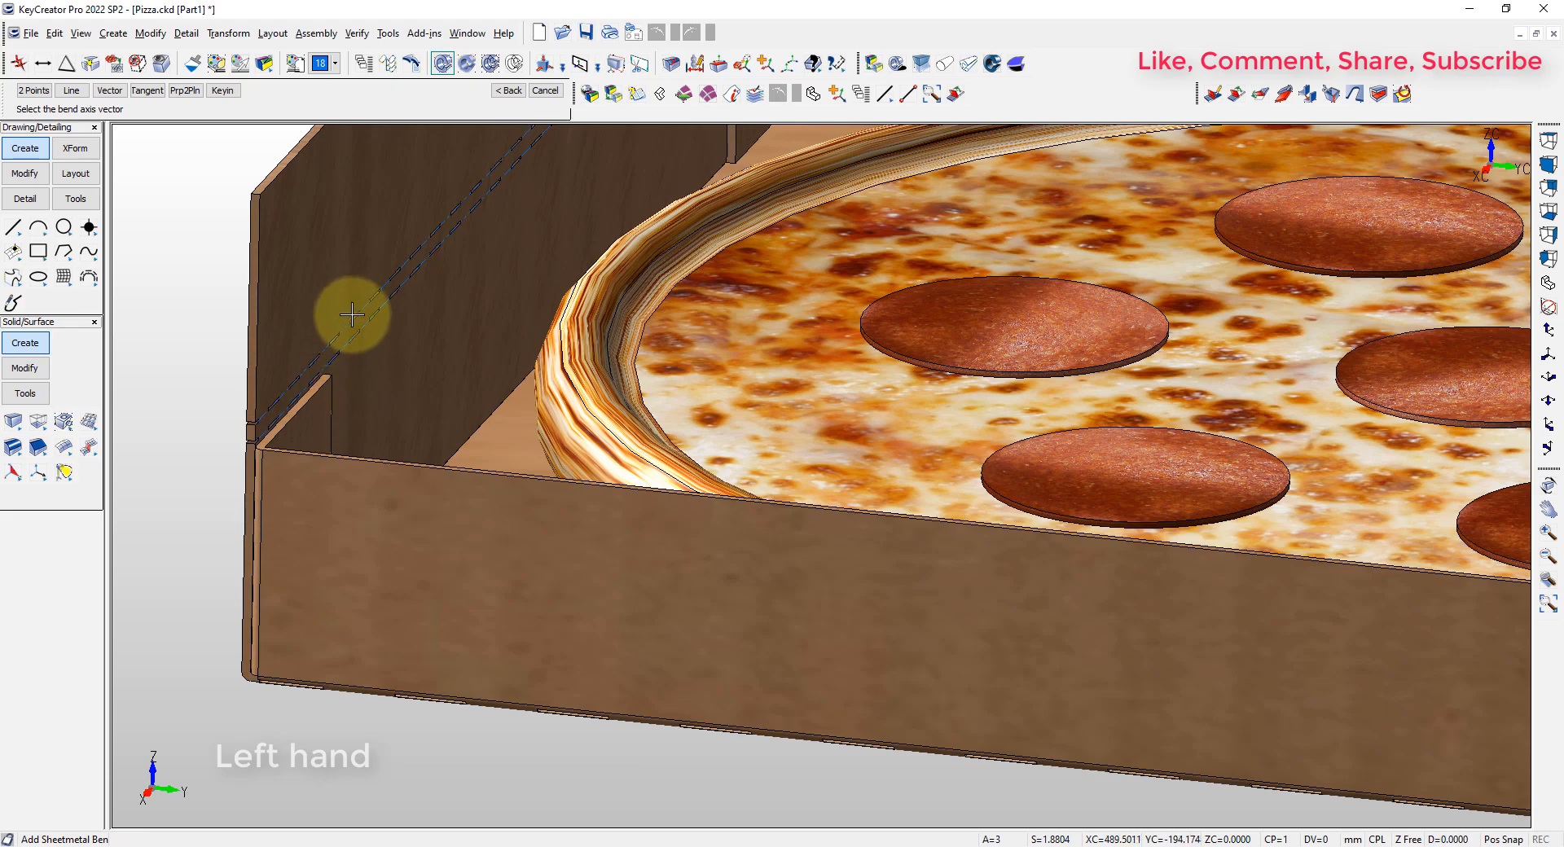
click(352, 315)
middle_drag(321, 255, 226, 293)
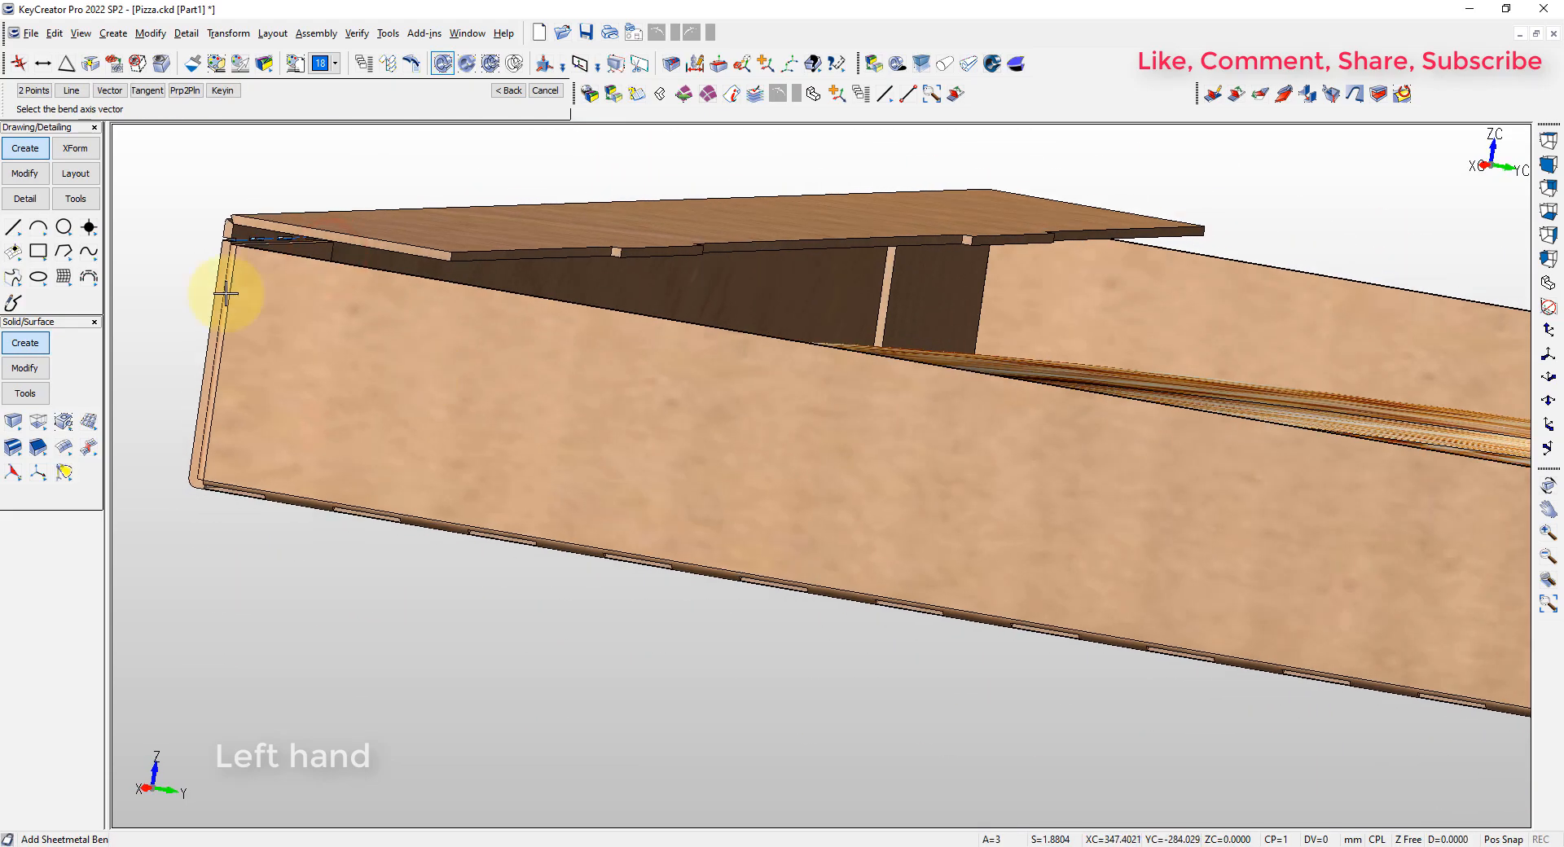
scroll(240, 230, up, 6)
click(237, 271)
click(239, 228)
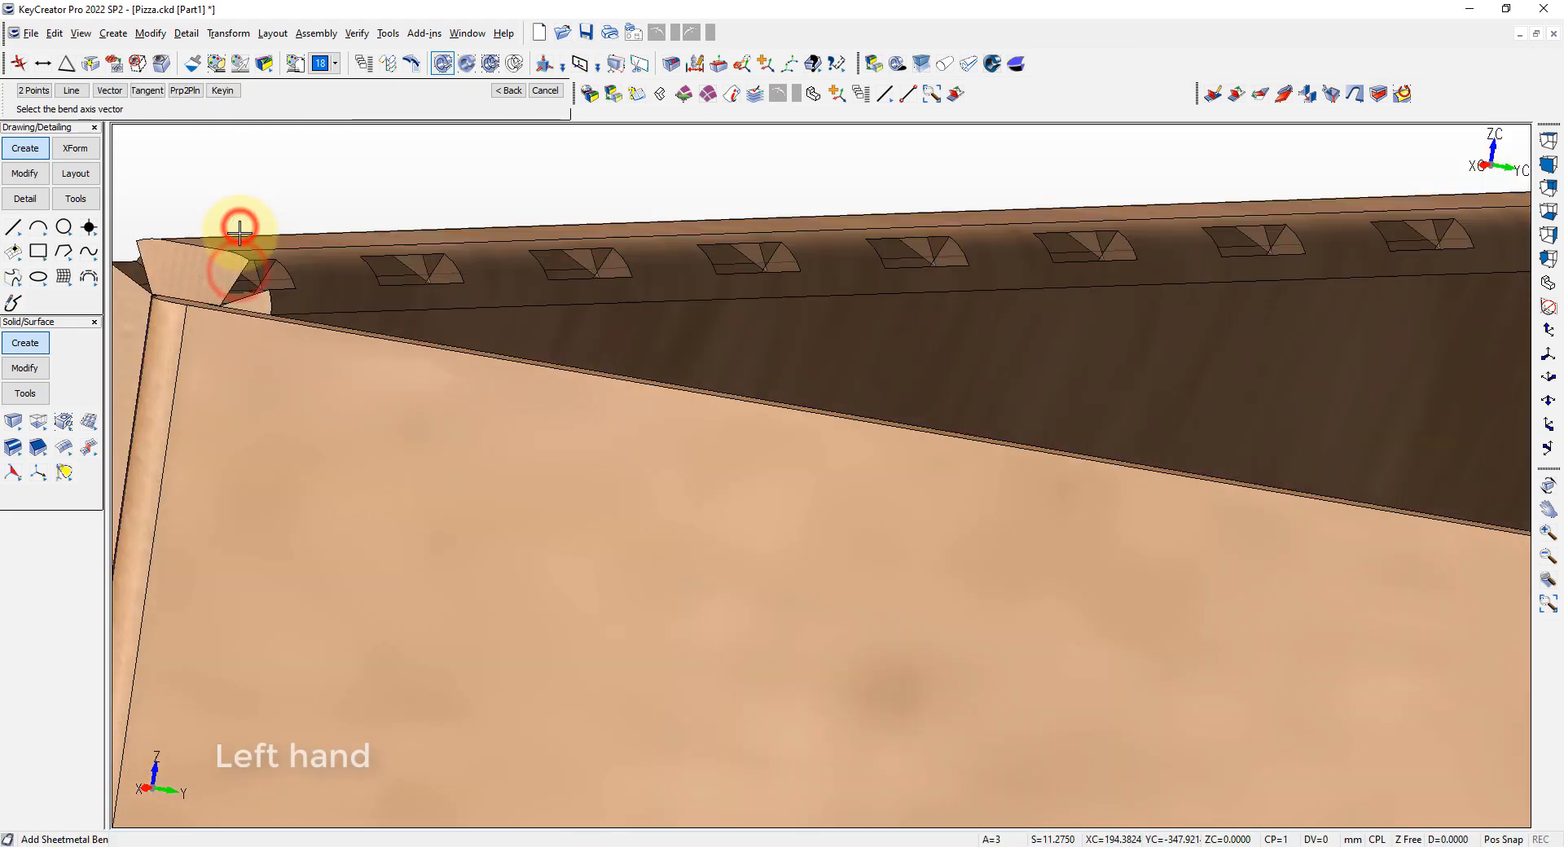
Fold the lid's two side flaps and outer flap, and raise the rear wall together with the lid
scroll(242, 234, down, 5)
middle_drag(261, 301, 517, 562)
scroll(521, 557, down, 5)
middle_drag(590, 489, 583, 395)
click(584, 387)
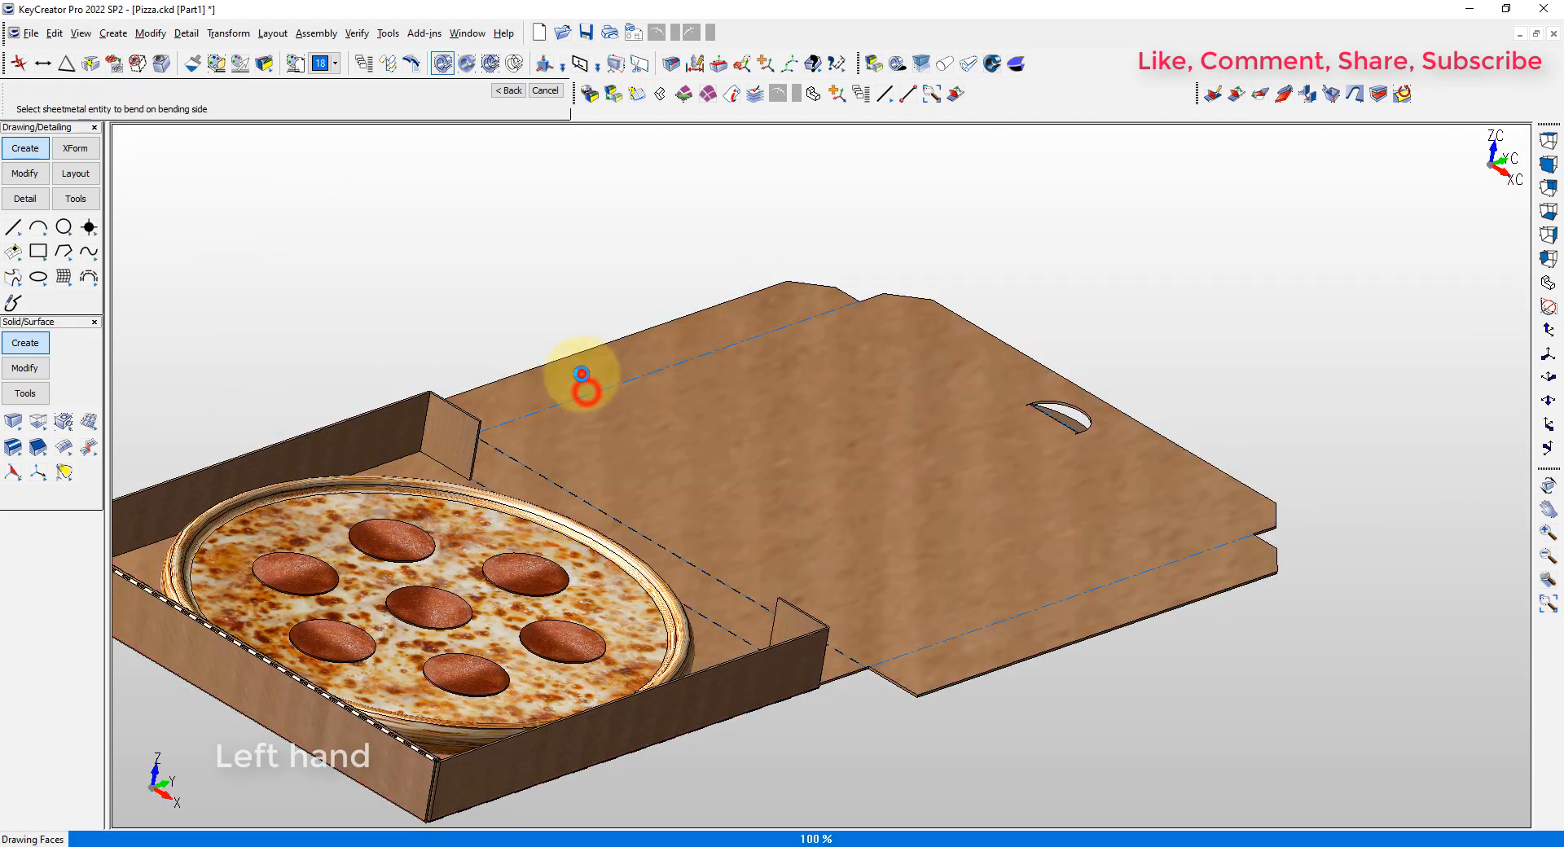
click(918, 332)
click(1068, 588)
click(1081, 615)
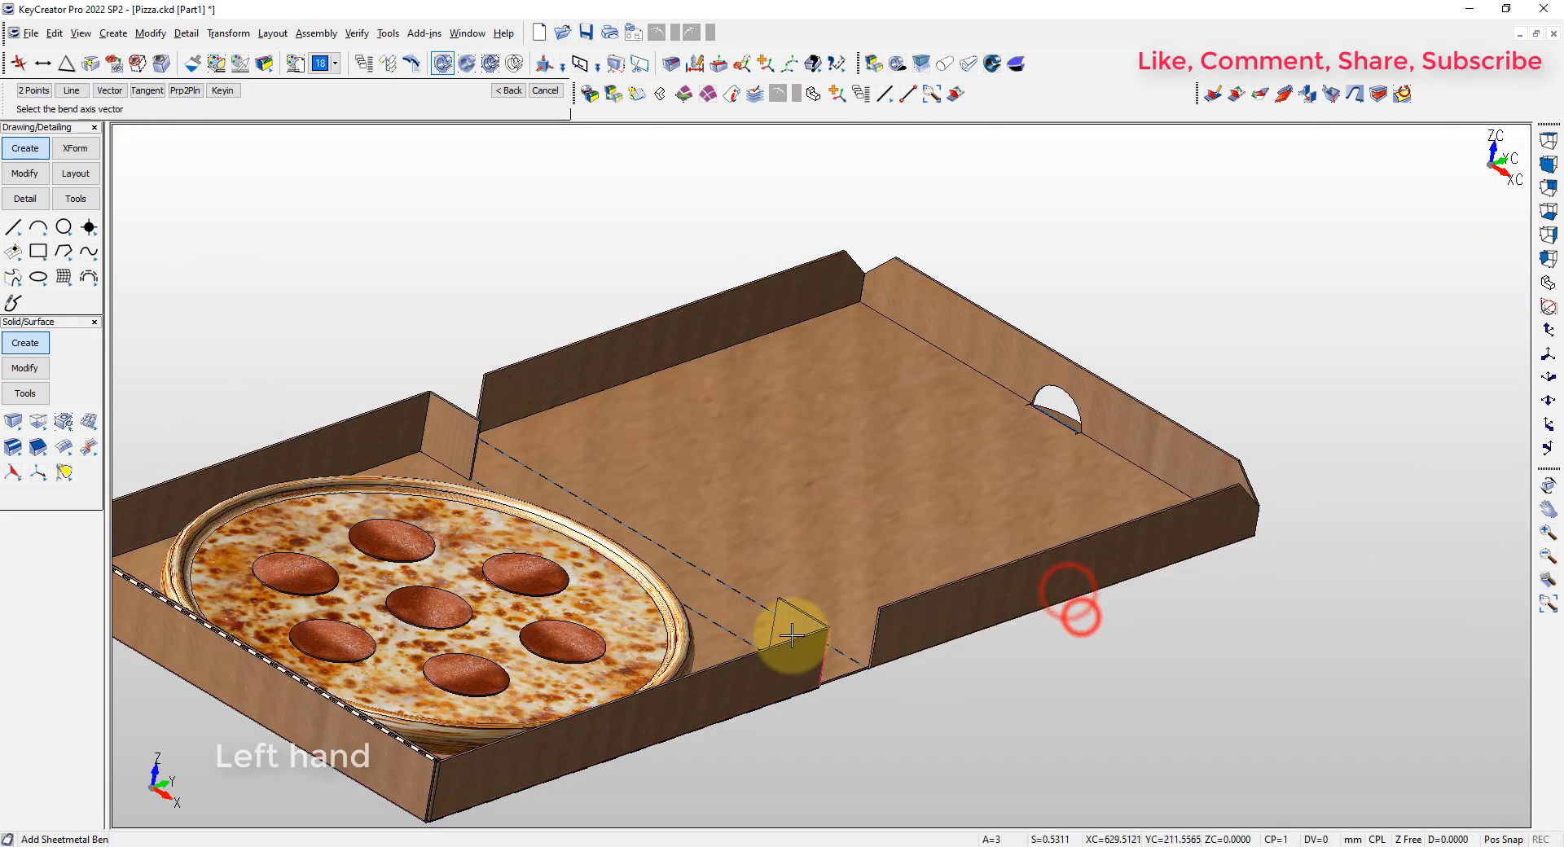
click(723, 629)
click(824, 479)
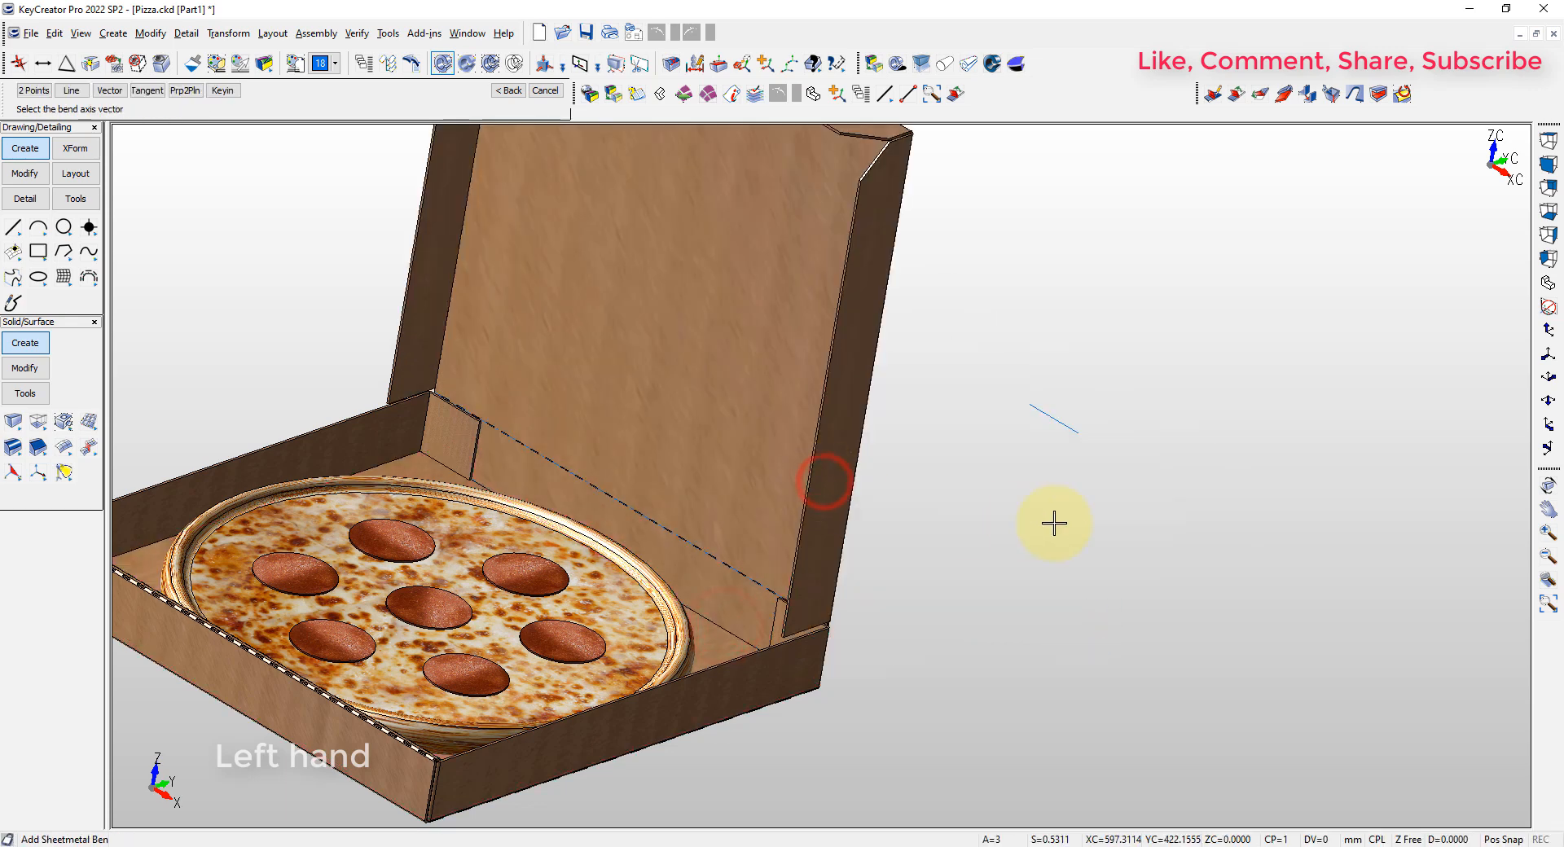
Delete the leftover bend line outside the folded box and restore the isometric view
key(Escape)
scroll(1210, 495, down, 2)
key(Delete)
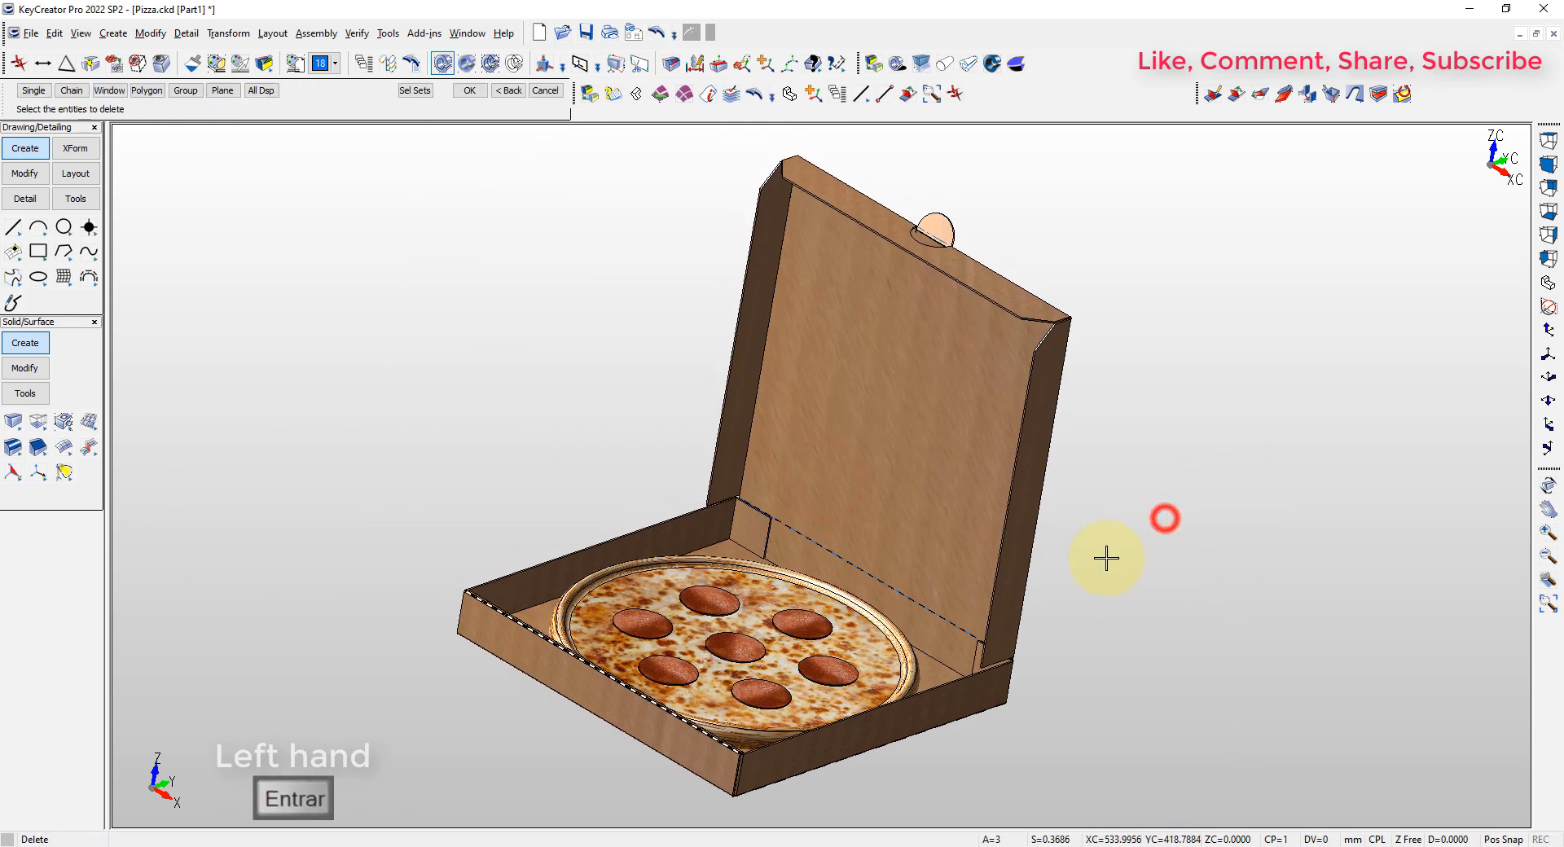
key(alt+a)
key(alt+7)
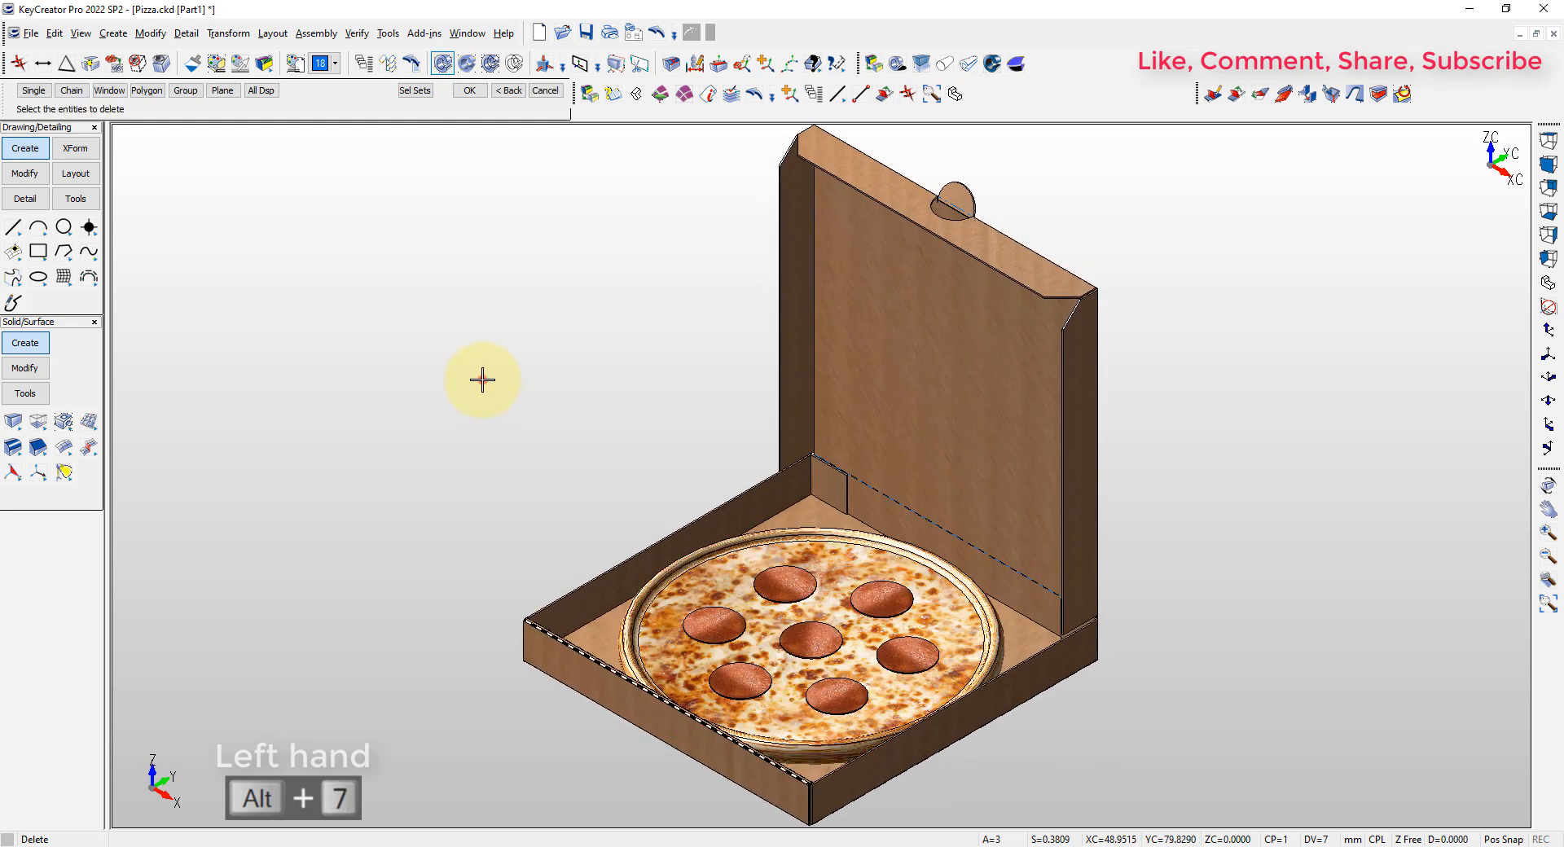
key(alt+a)
key(Escape)
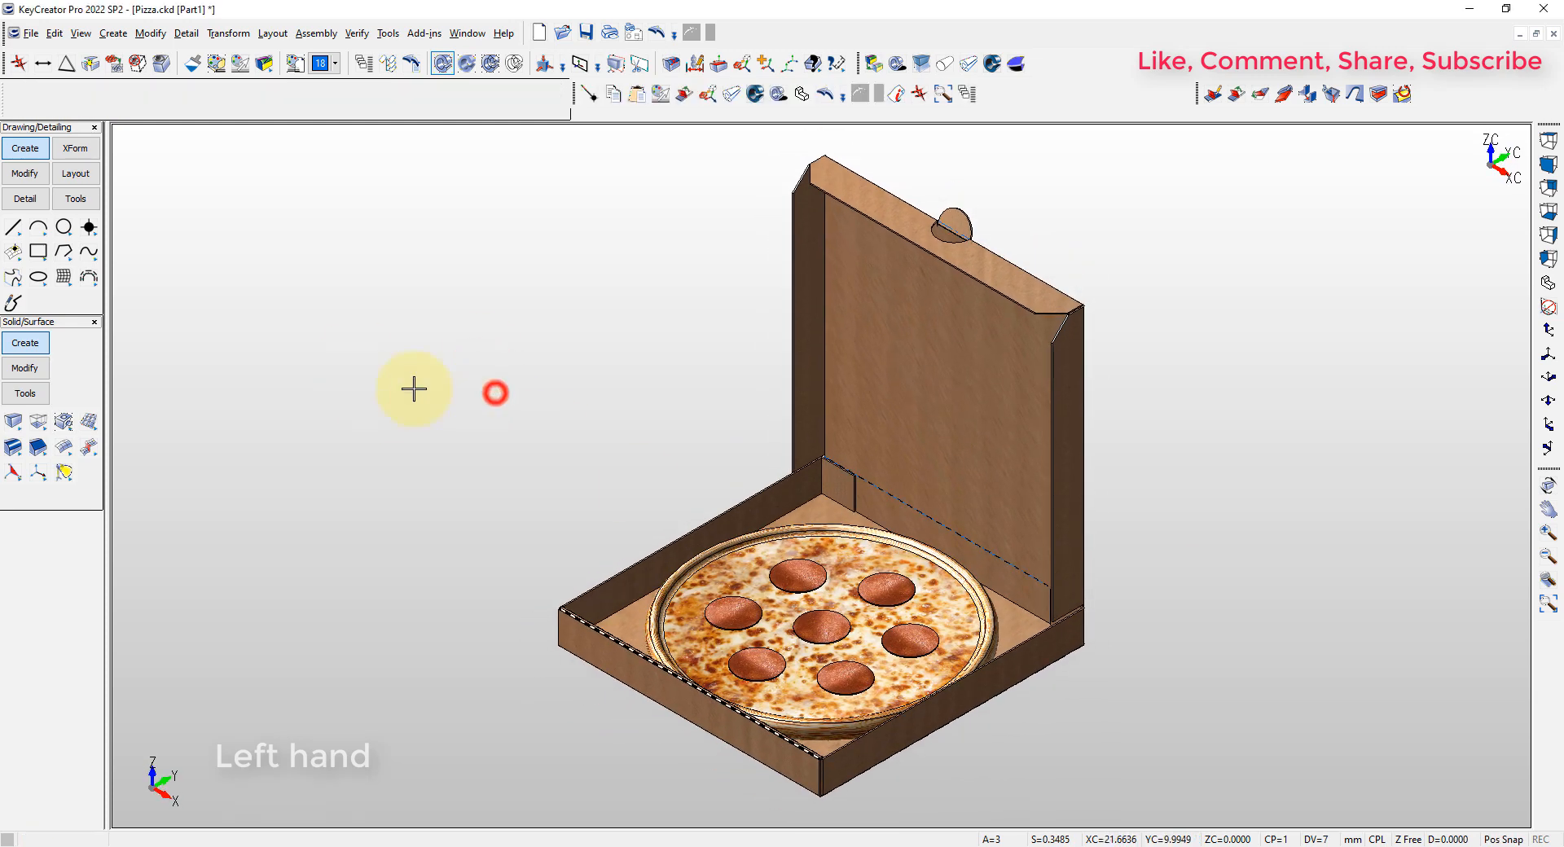
Copy the complete bottle from BOTELLA.ckd, using the point at its bottom center as the base position
key(ctrl+Tab)
key(F3)
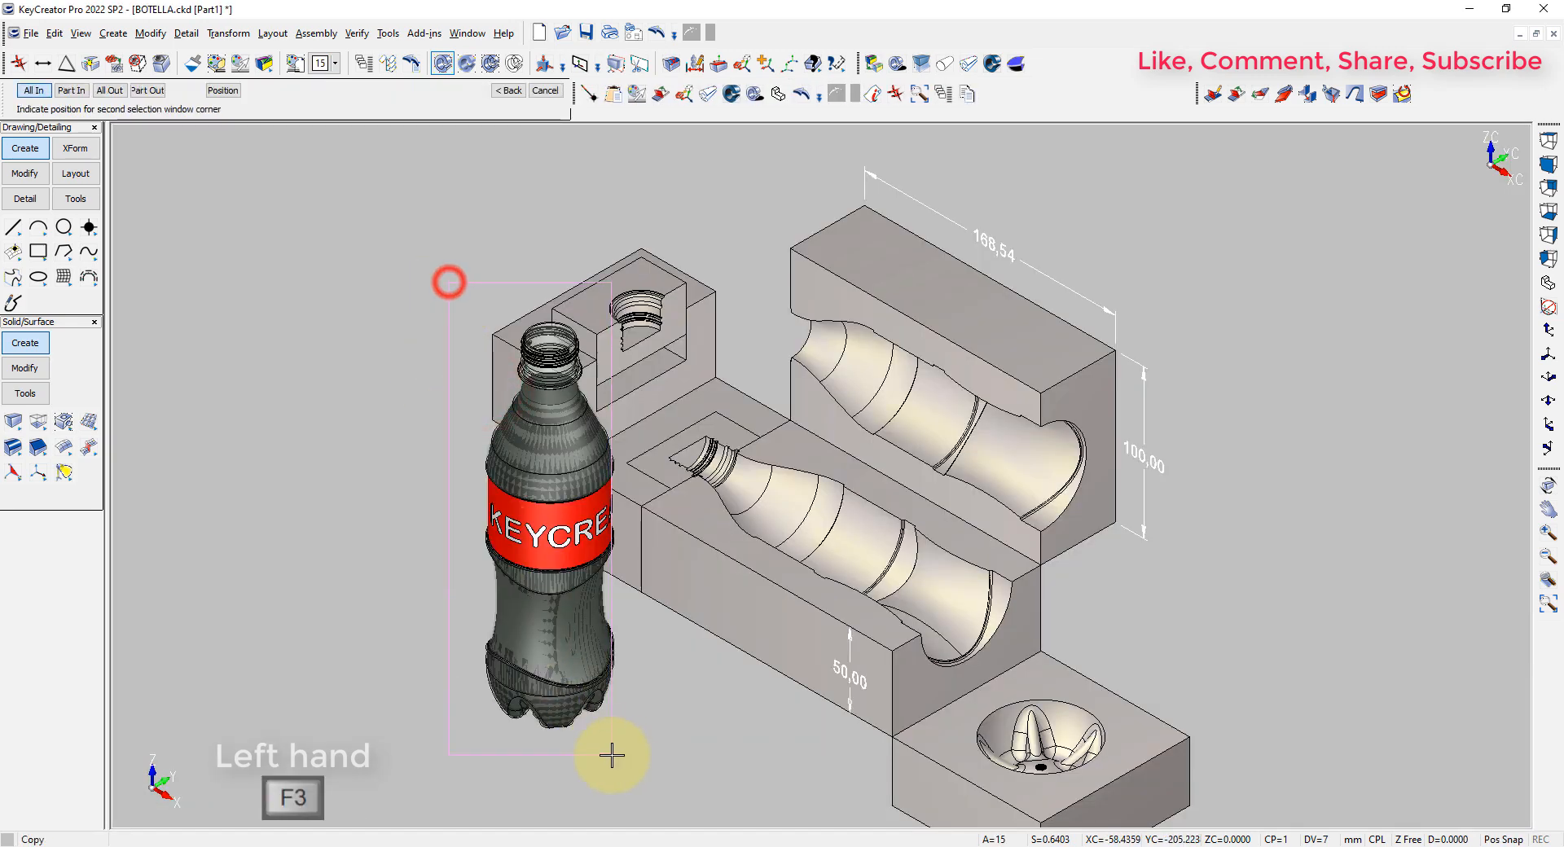
click(612, 756)
key(Return)
key(F2)
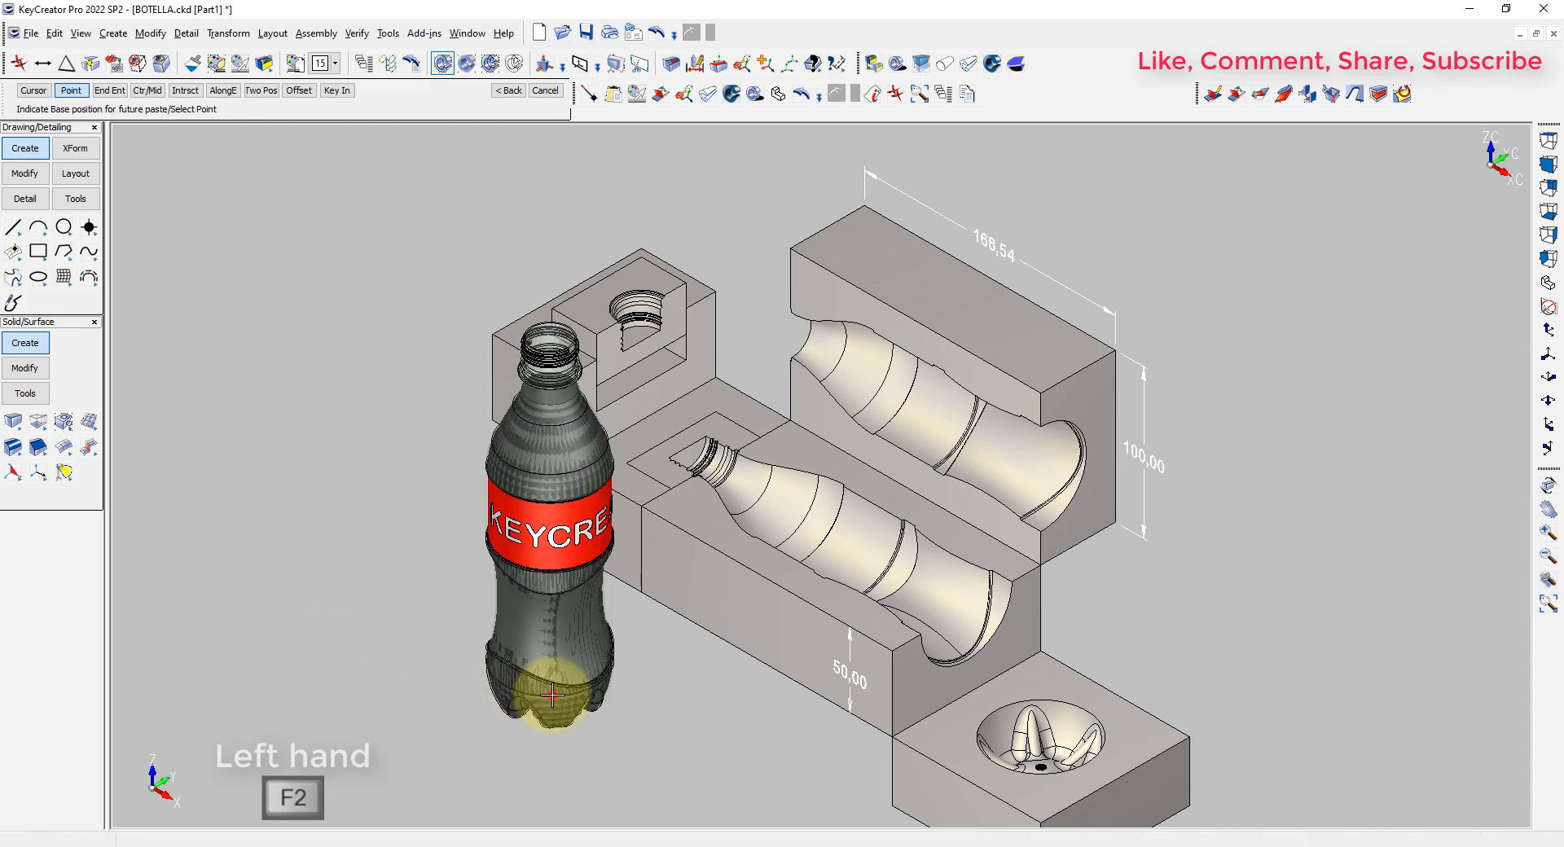
Paste the bottle into Pizza.ckd at scale factor 1, standing beside the box's front corner
key(ctrl+Tab)
key(ctrl+v)
key(F3)
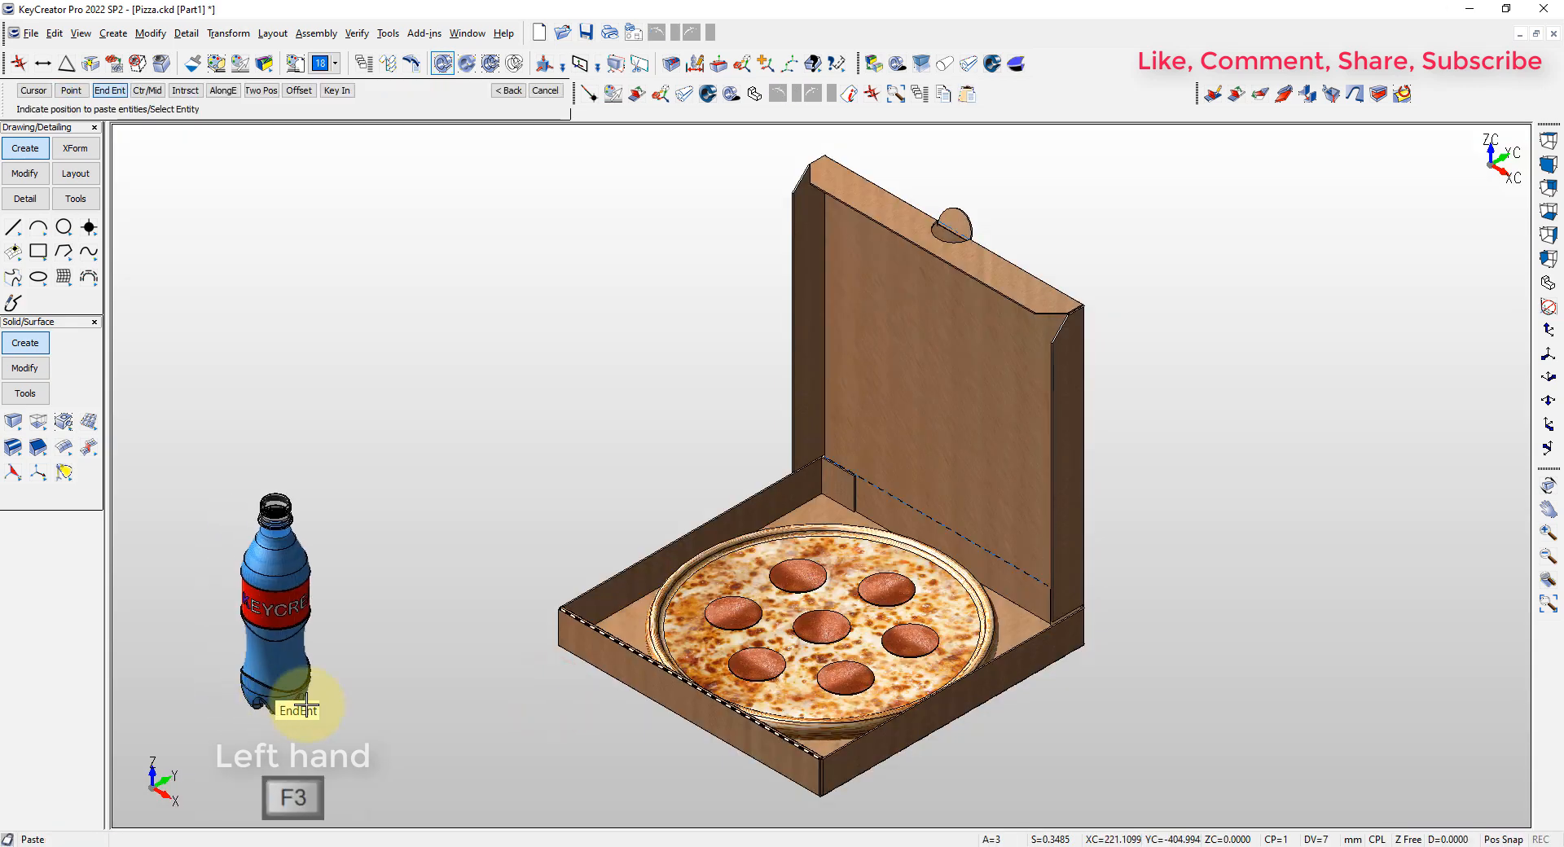
click(559, 644)
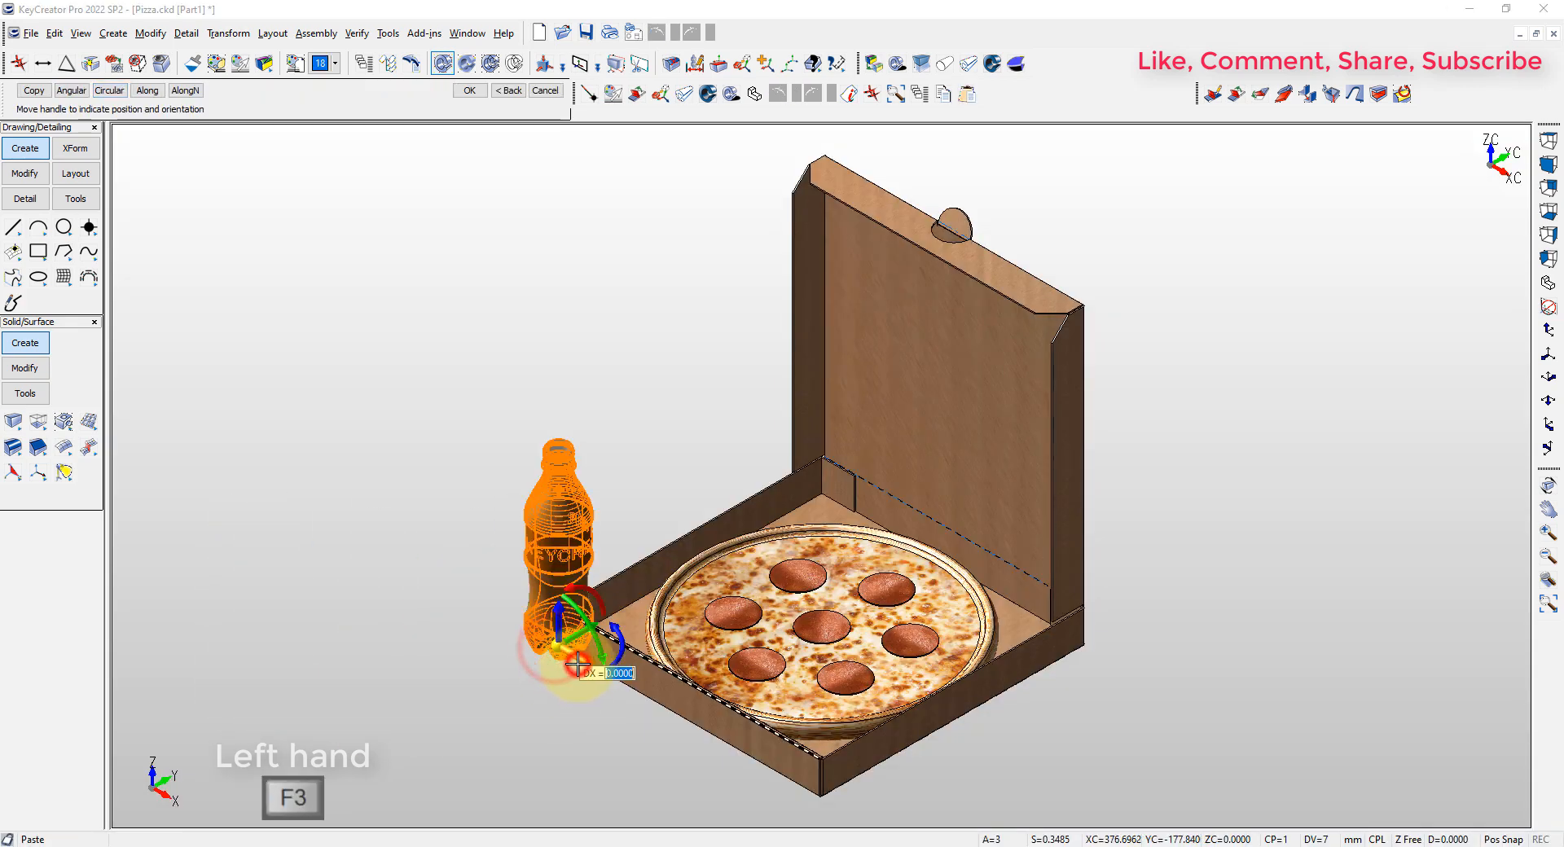
drag(581, 665, 482, 608)
right_click(482, 608)
click(528, 626)
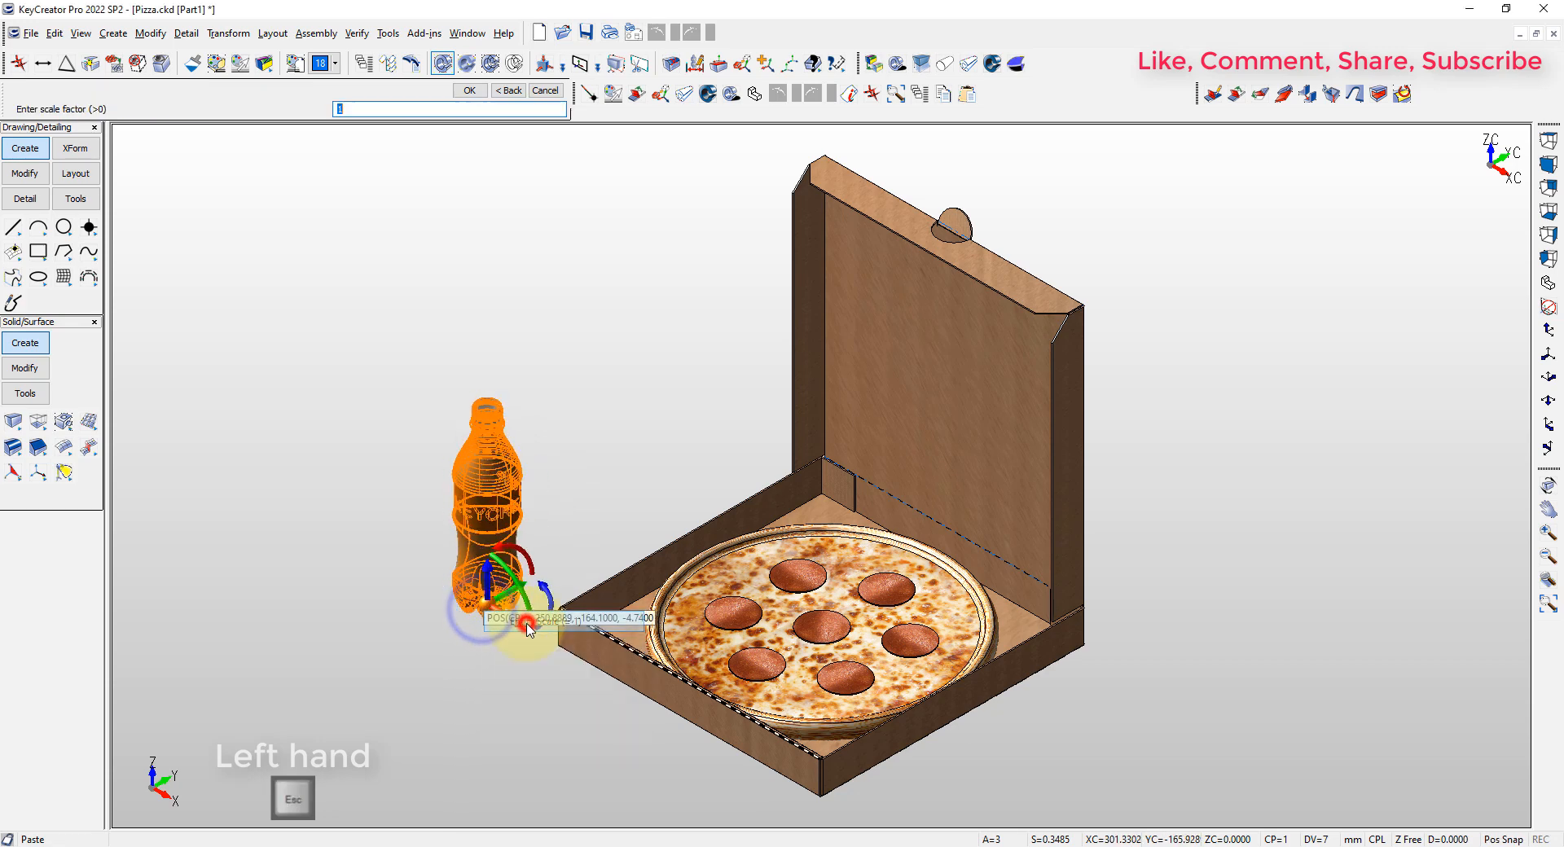
key(Return)
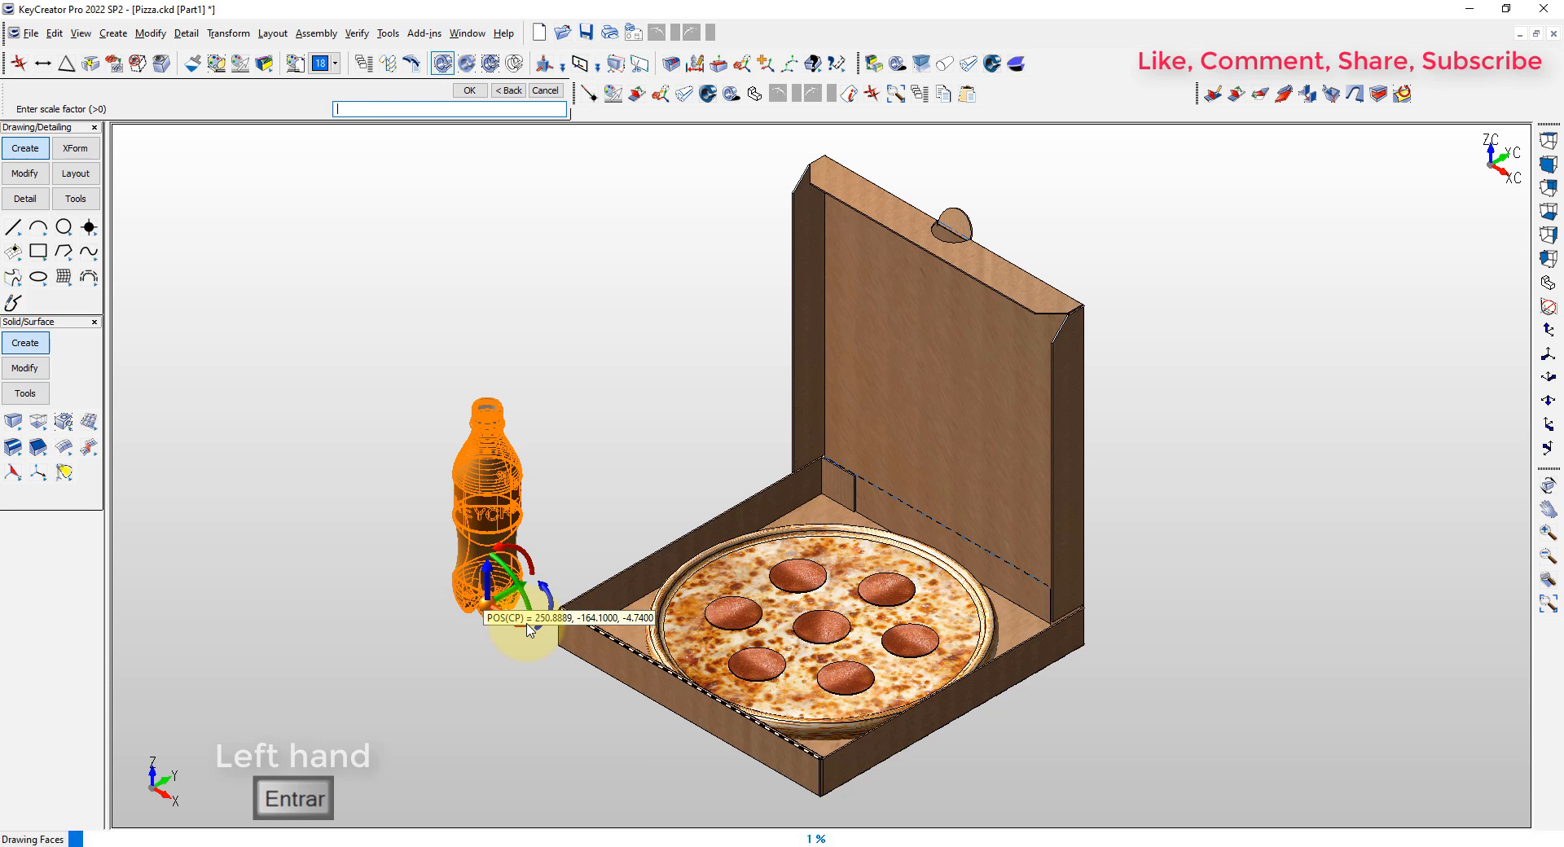
key(Return)
key(Escape)
Recolor the bottle body with color 63 (black) and the label's letter K to match the other letters
scroll(455, 594, up, 3)
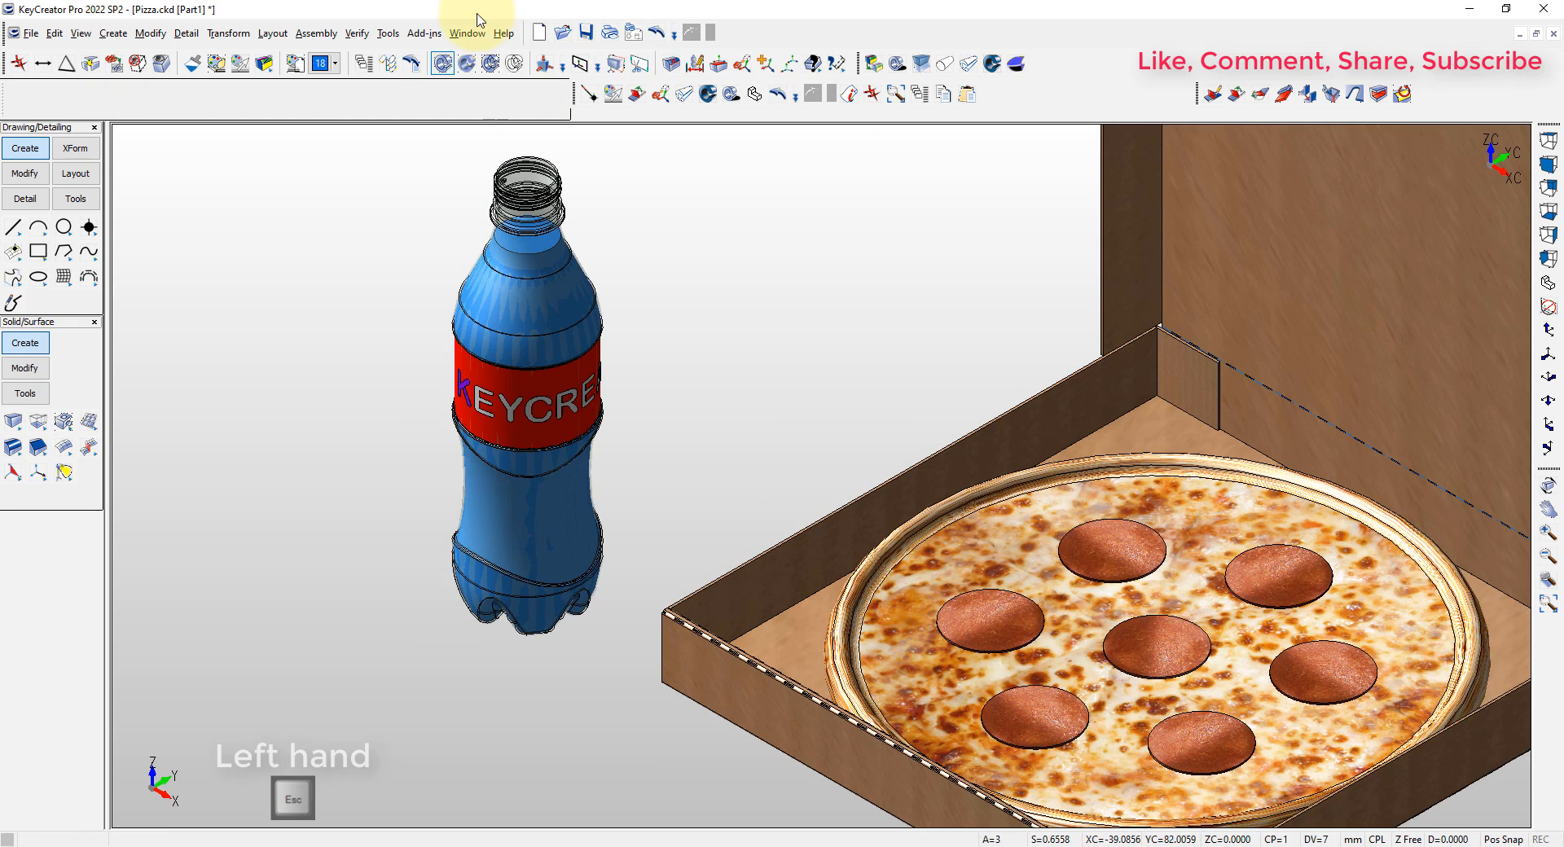
click(236, 65)
click(1108, 311)
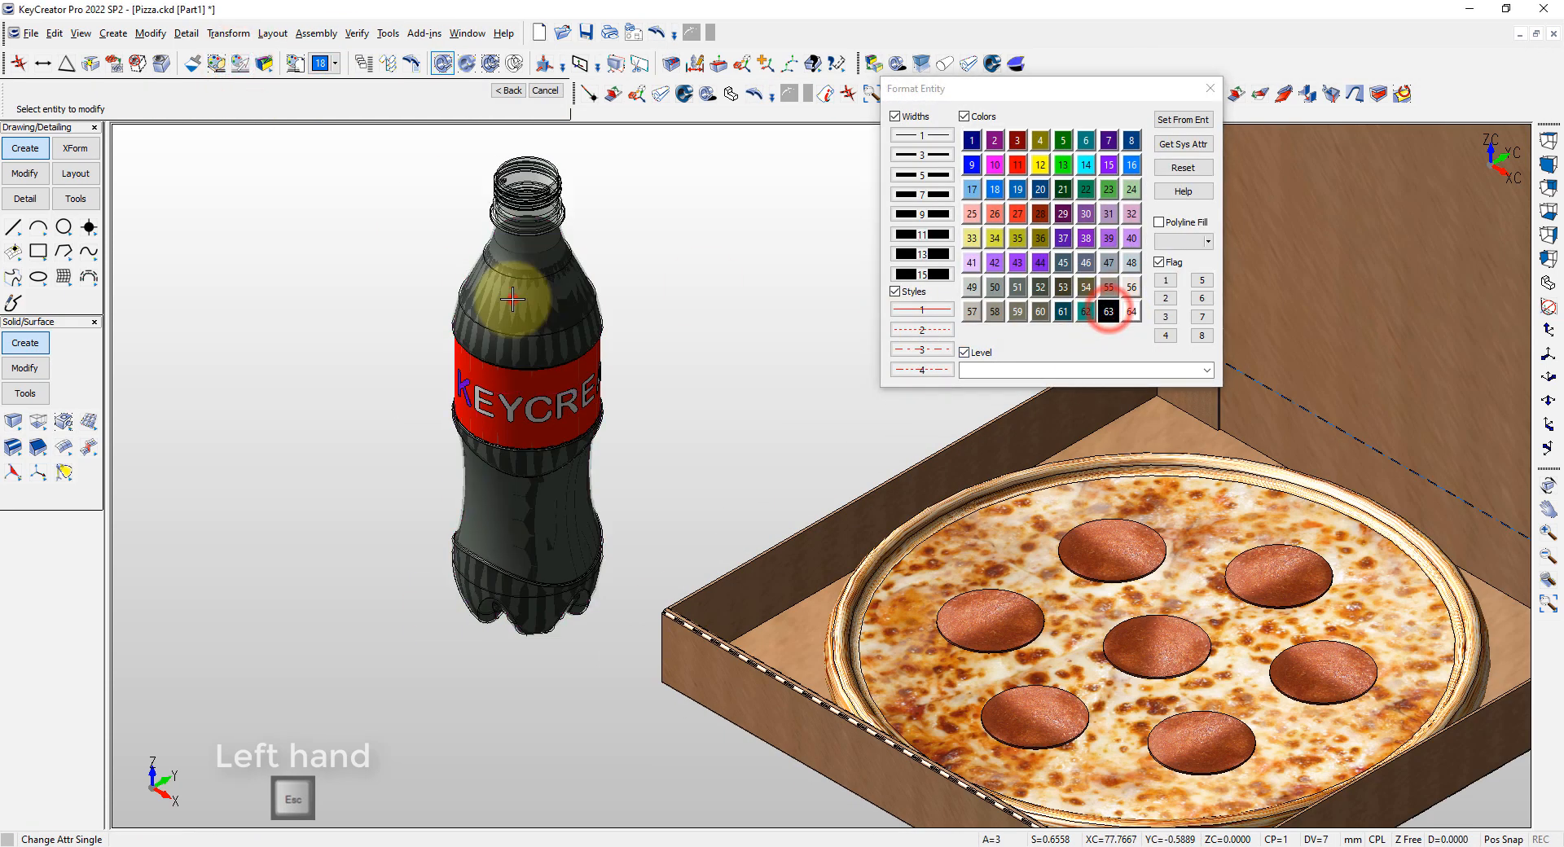
click(514, 298)
click(469, 405)
key(Escape)
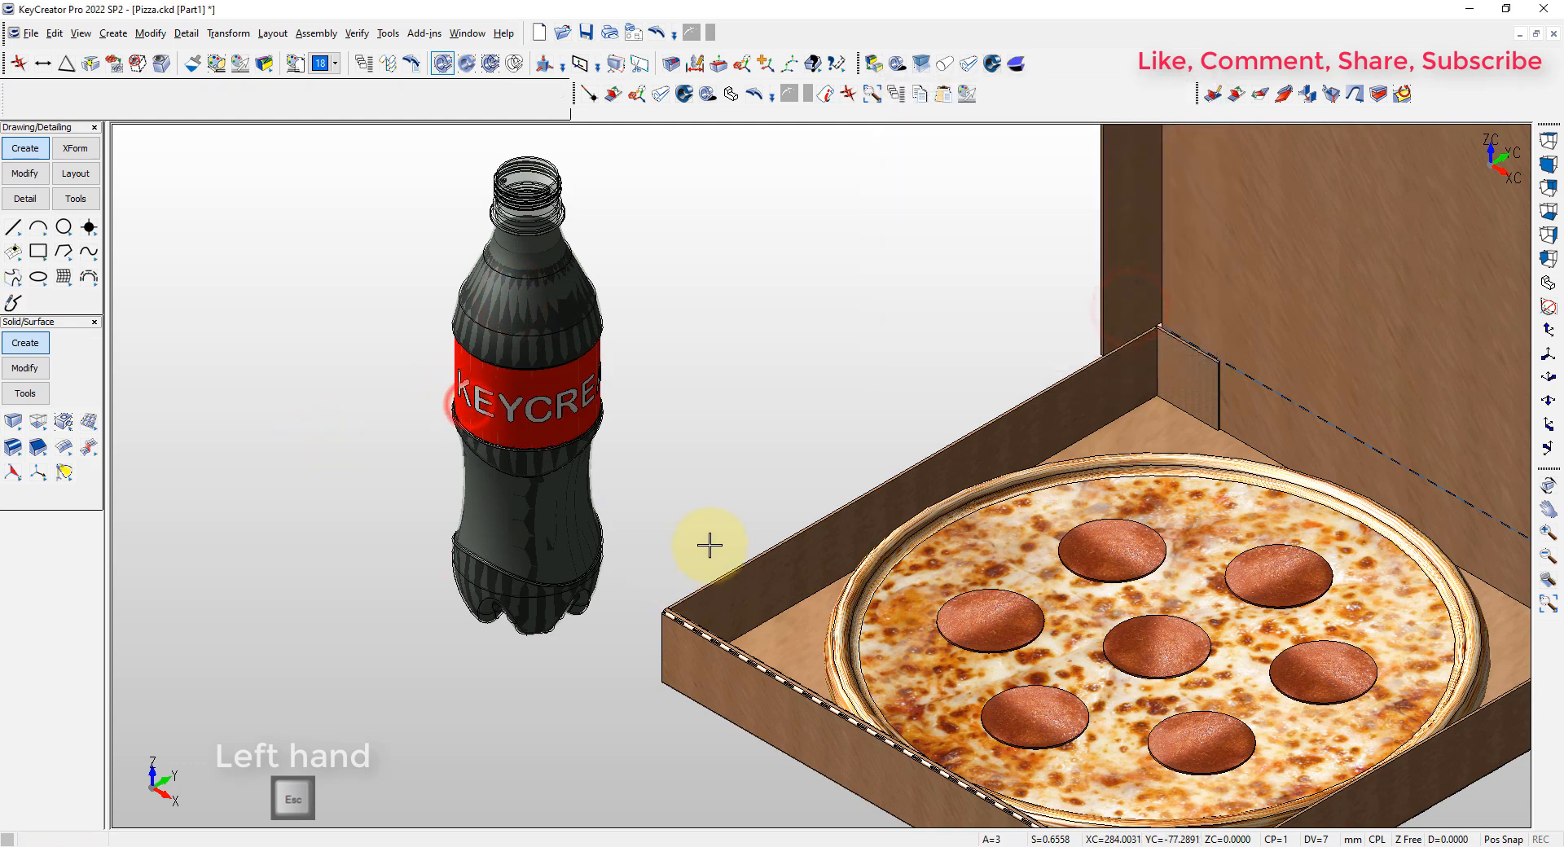
Bend the box lid 45° toward the pizza about its dashed rear fold line, using radius 0.01 and K-factor 0.5
scroll(699, 566, down, 5)
mouse_move(671, 655)
middle_down()
mouse_move(664, 691)
mouse_move(670, 672)
middle_up()
scroll(720, 485, down, 1)
middle_drag(719, 485, 669, 522)
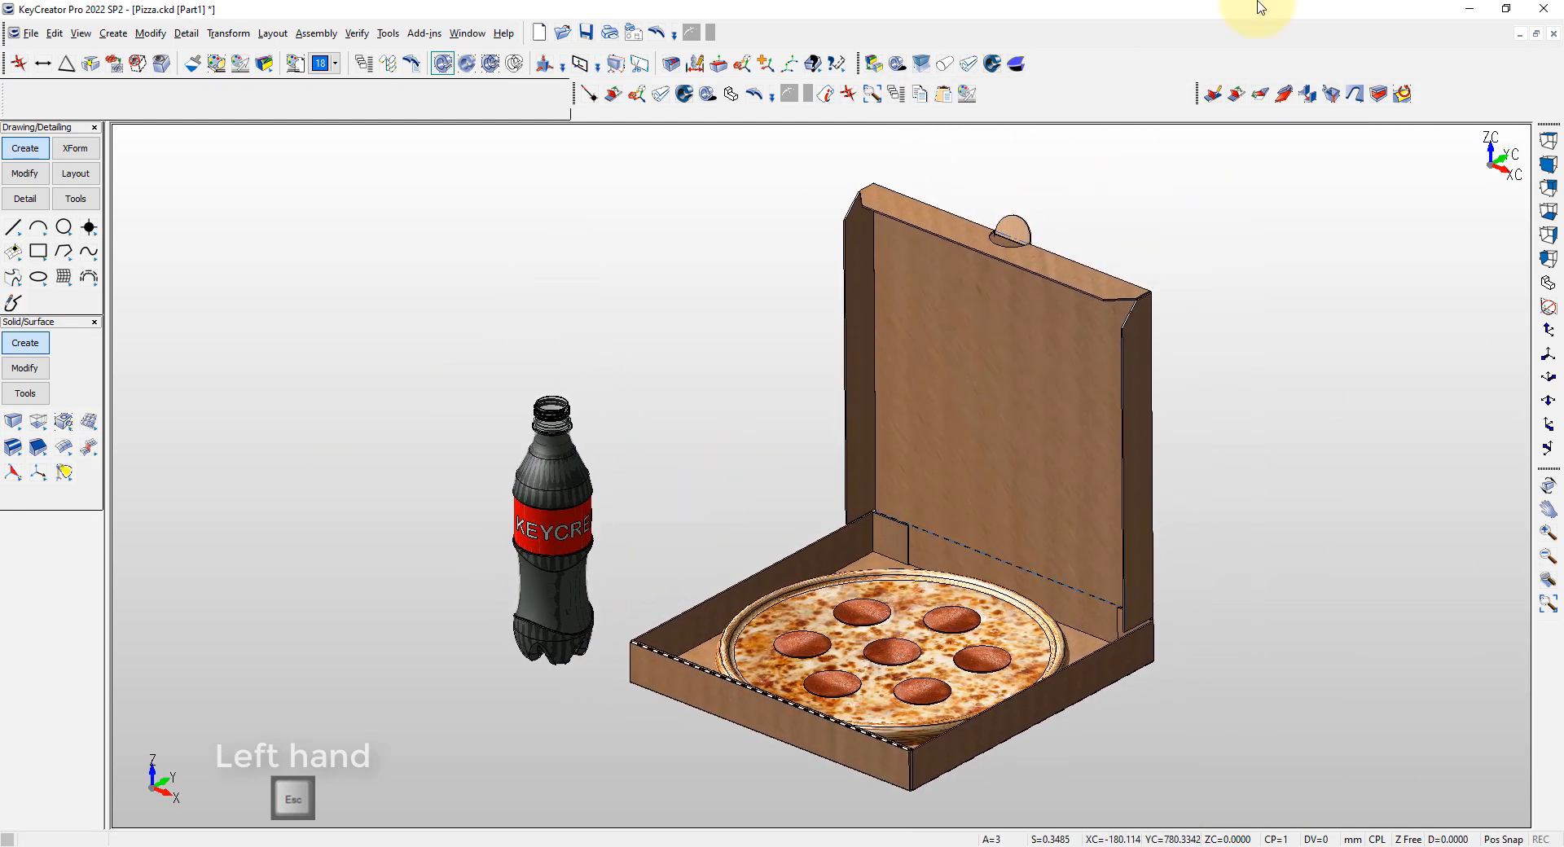
click(1236, 95)
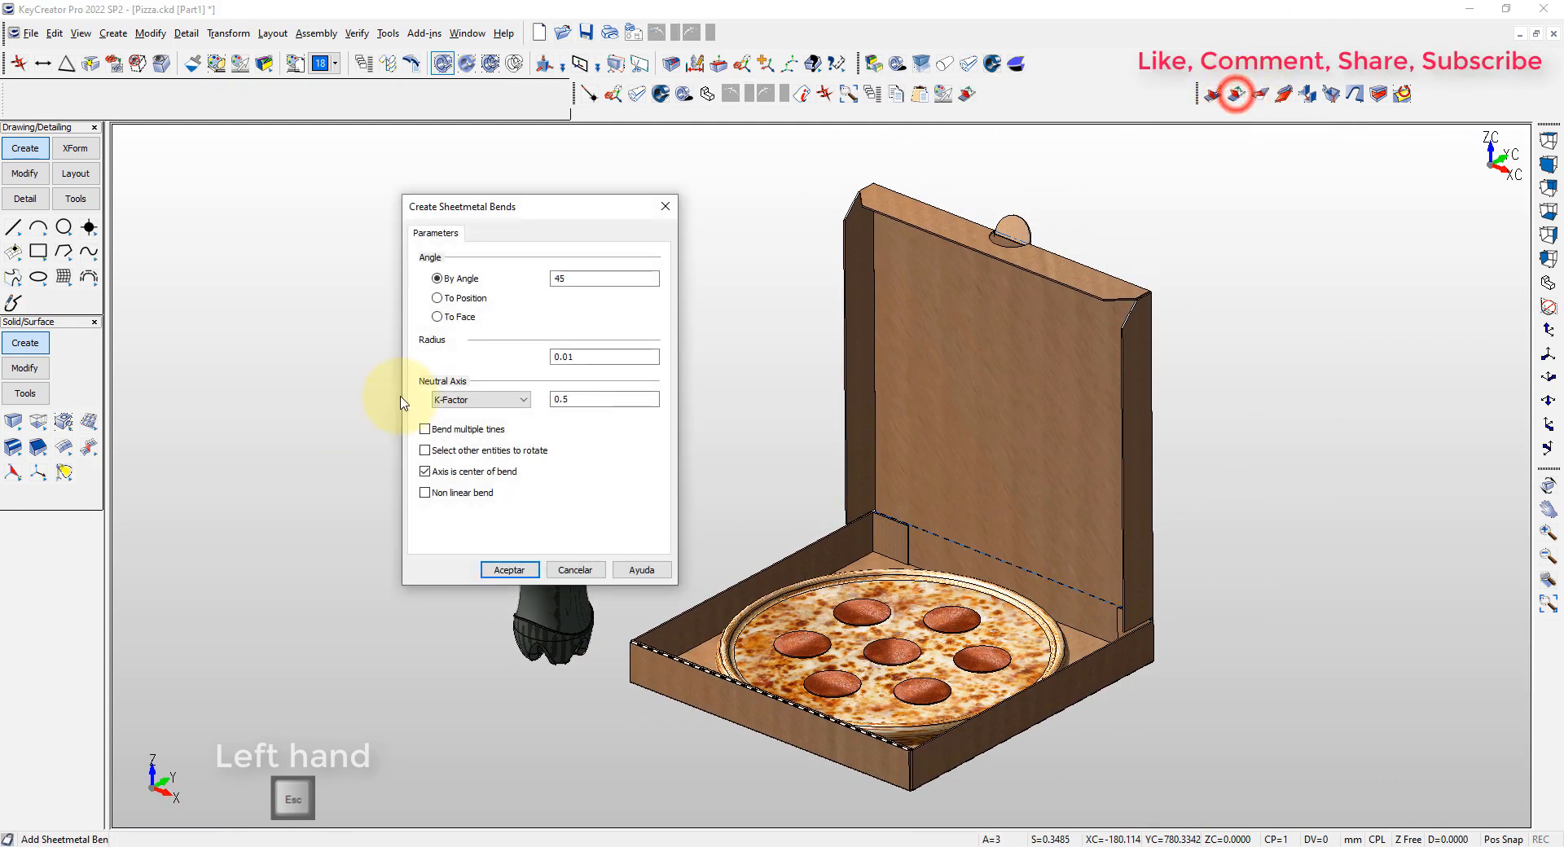
click(491, 570)
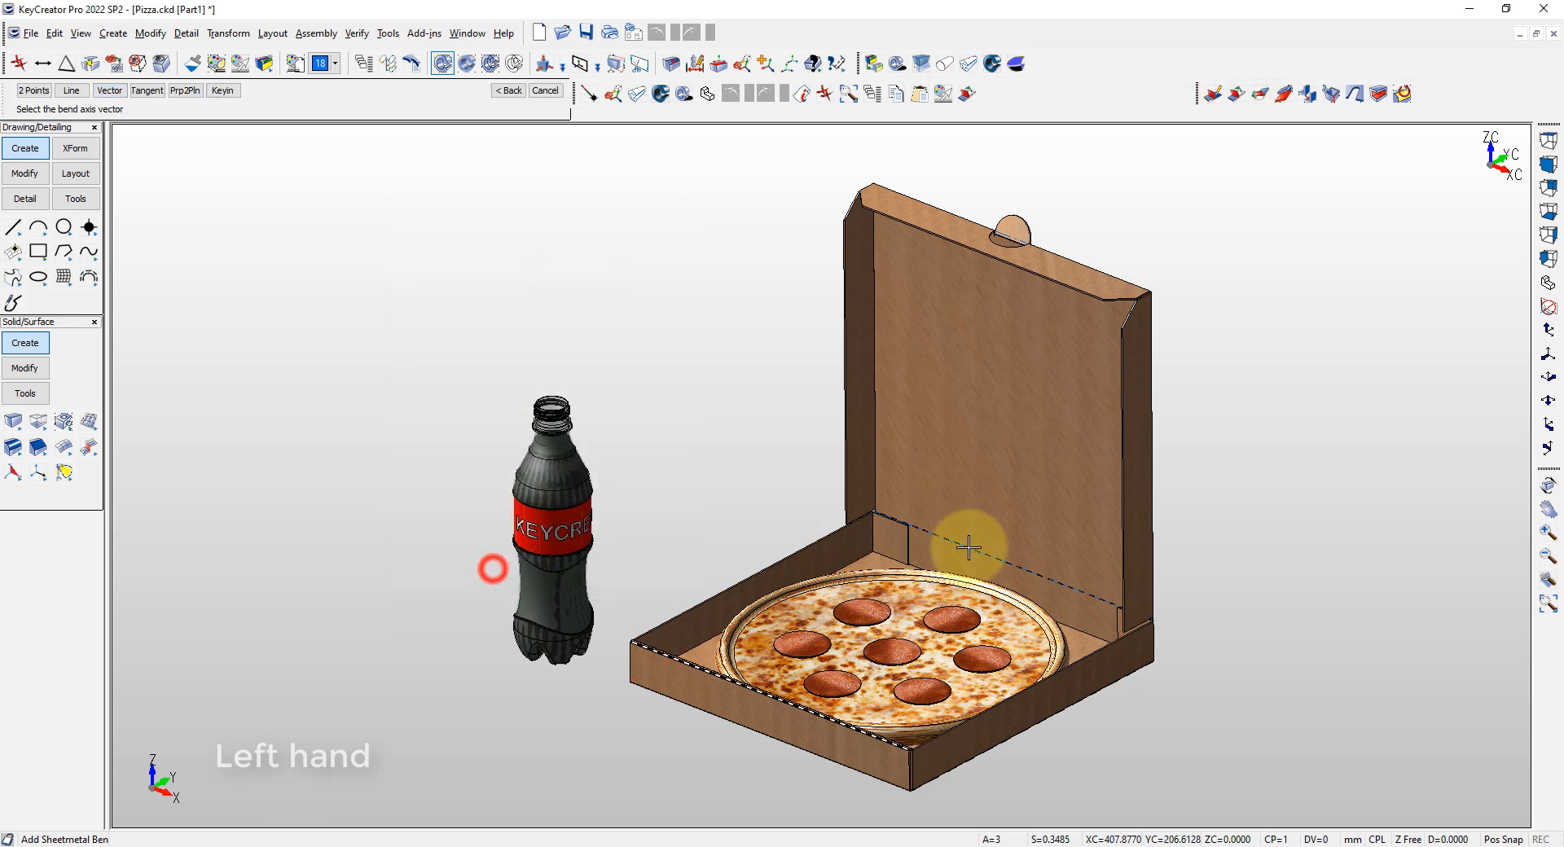
scroll(950, 538, up, 6)
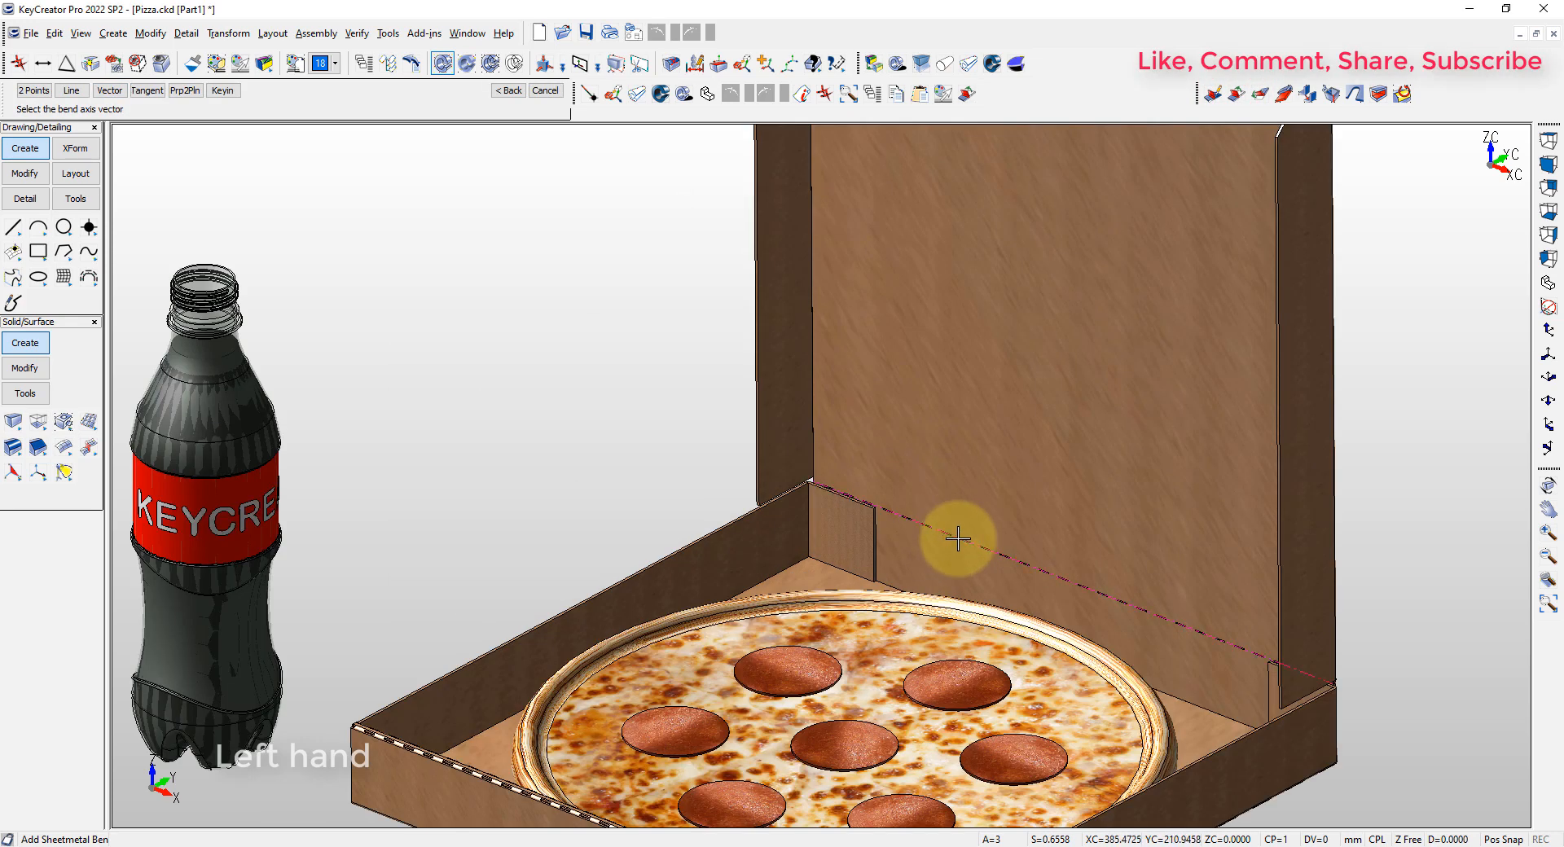
click(956, 540)
click(1021, 286)
scroll(866, 433, down, 4)
scroll(677, 612, down, 1)
key(Escape)
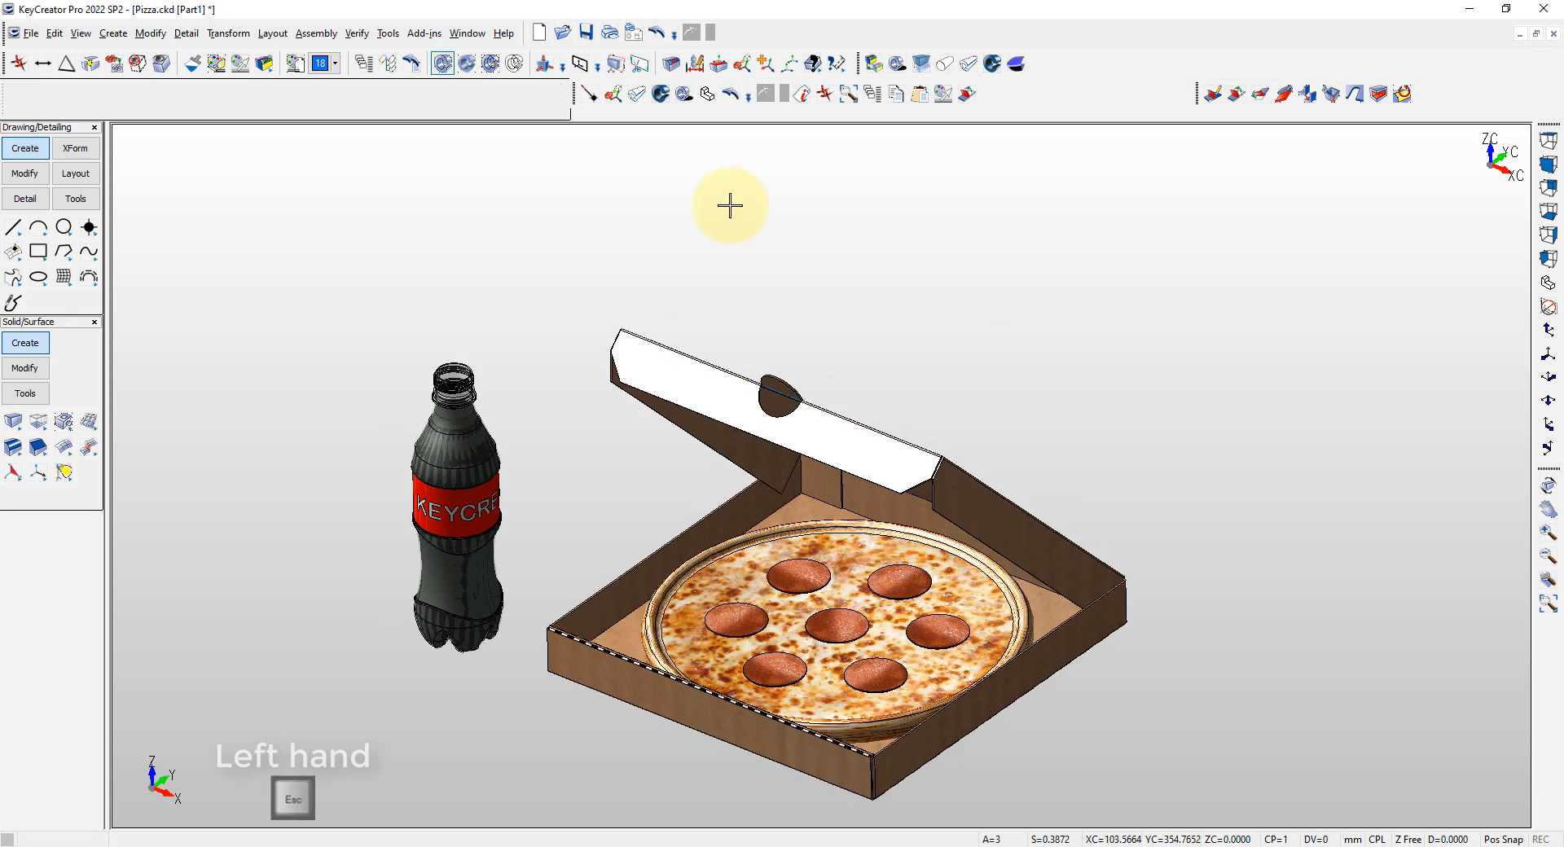
Set MESA.JPG as the custom background for model mode in the part's display color properties
click(31, 34)
click(79, 411)
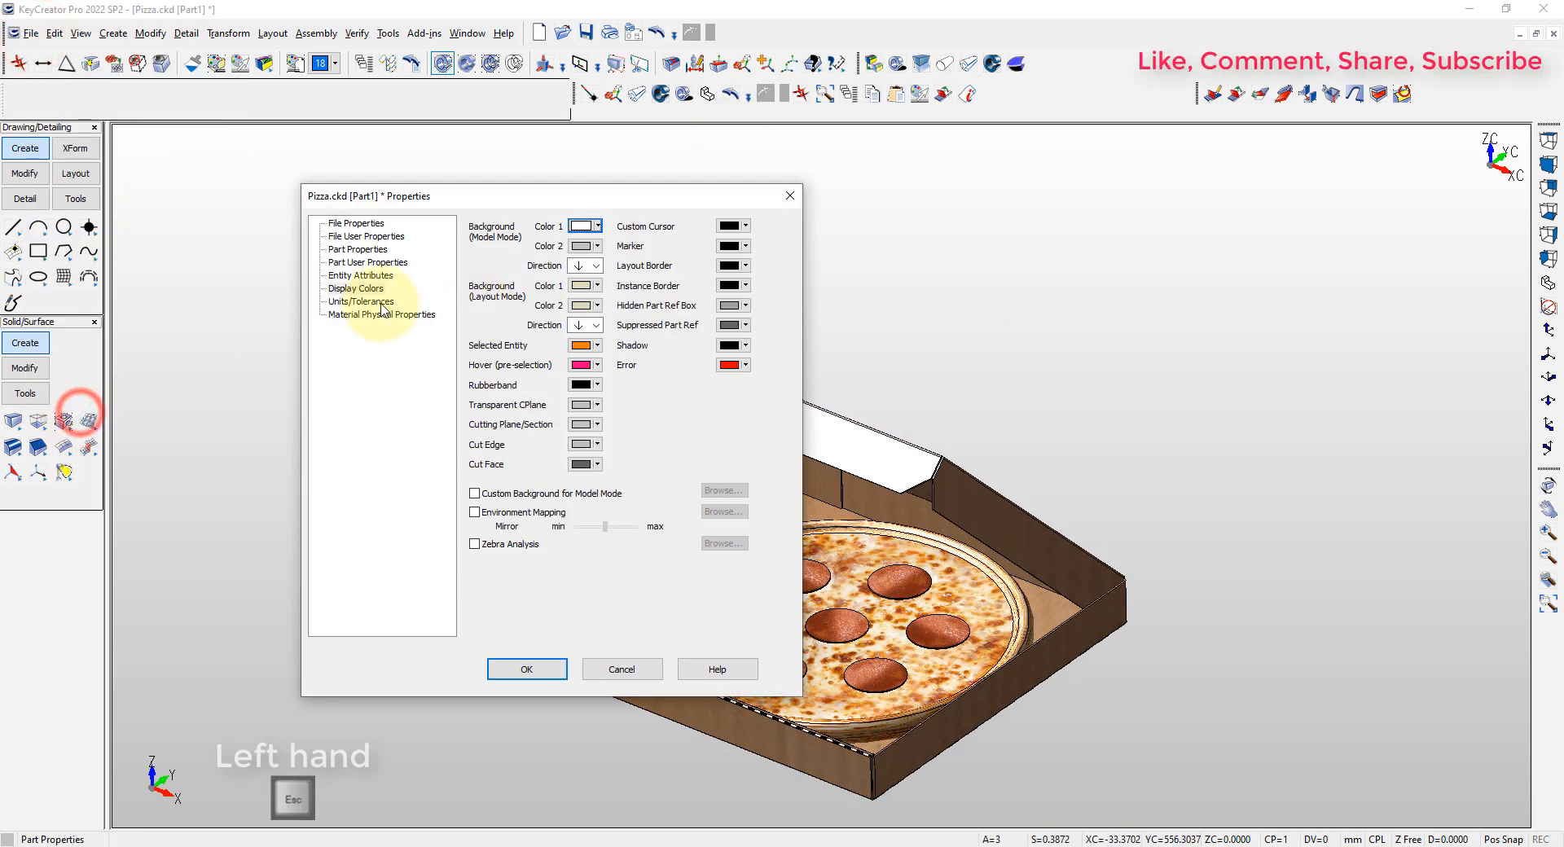
click(474, 493)
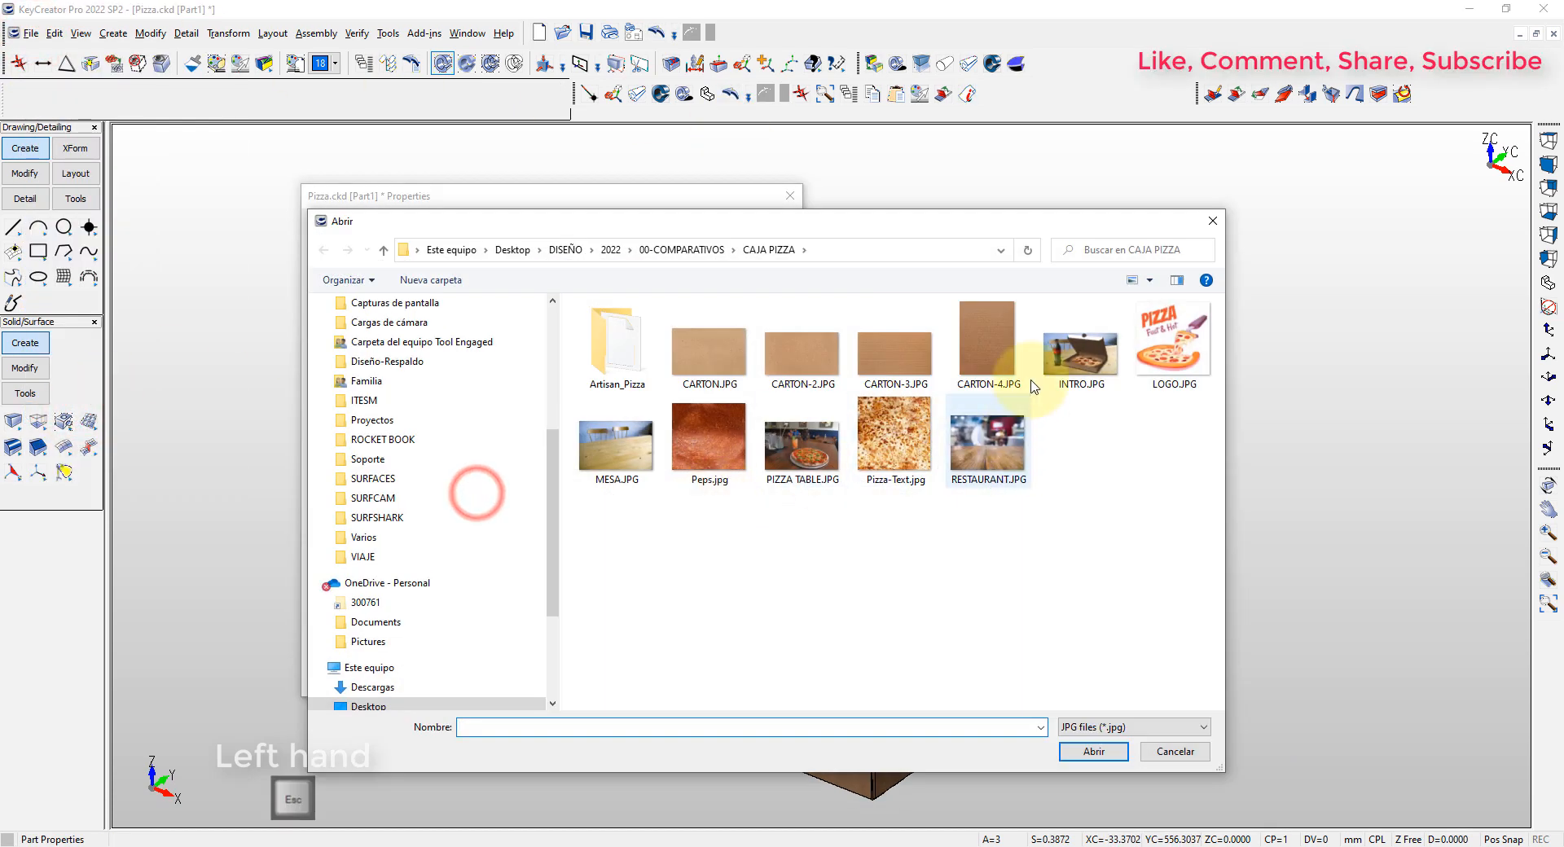
click(1093, 752)
click(518, 668)
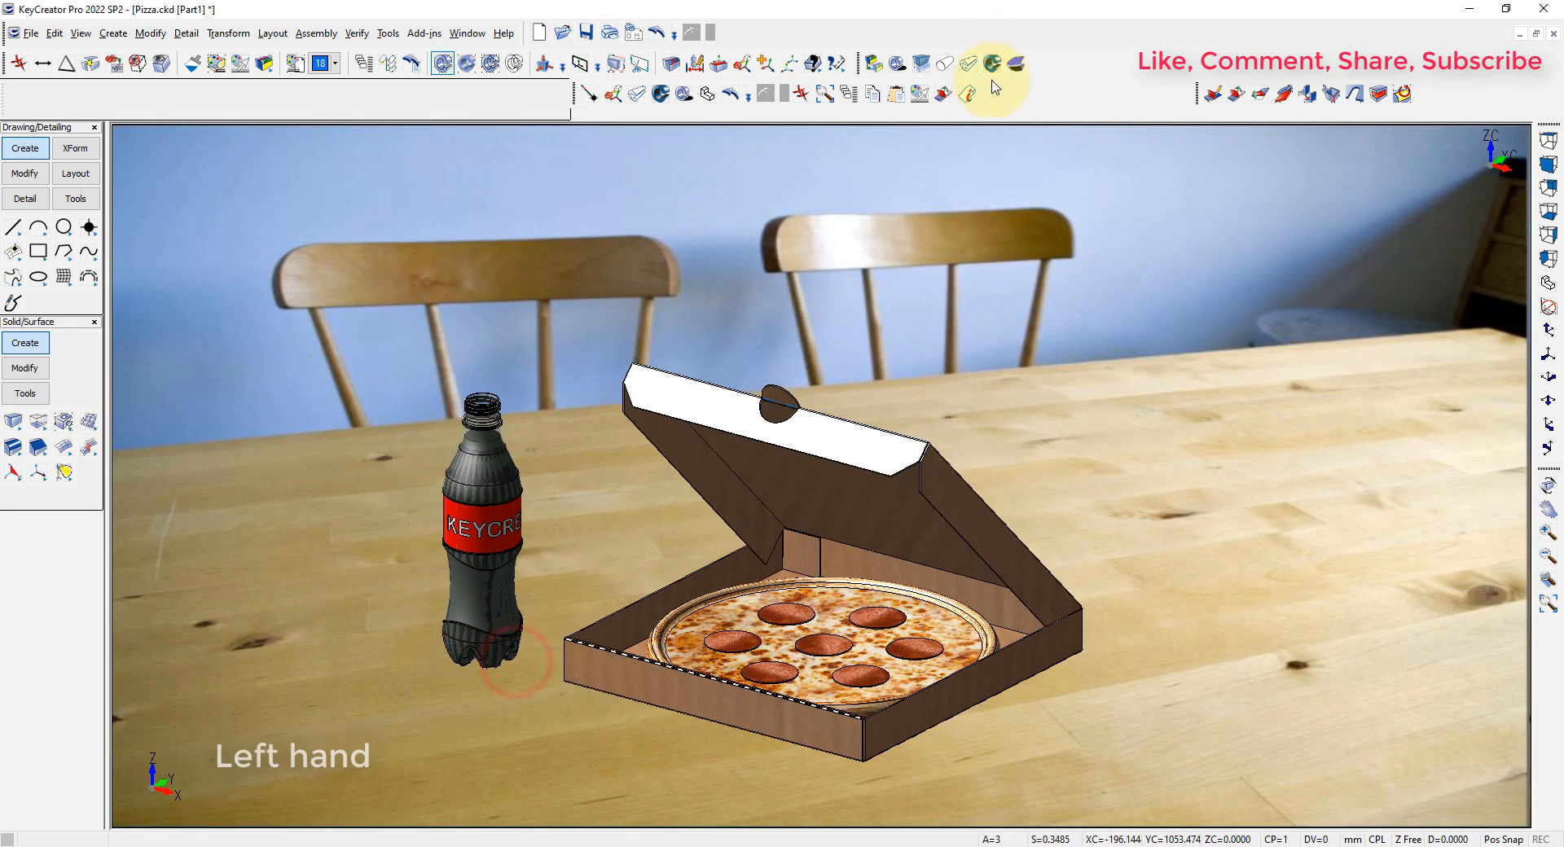
Turn on the perspective and shadow rendering effects and align the box and bottle view with the tabletop background
click(968, 63)
click(896, 63)
click(991, 65)
scroll(789, 570, up, 3)
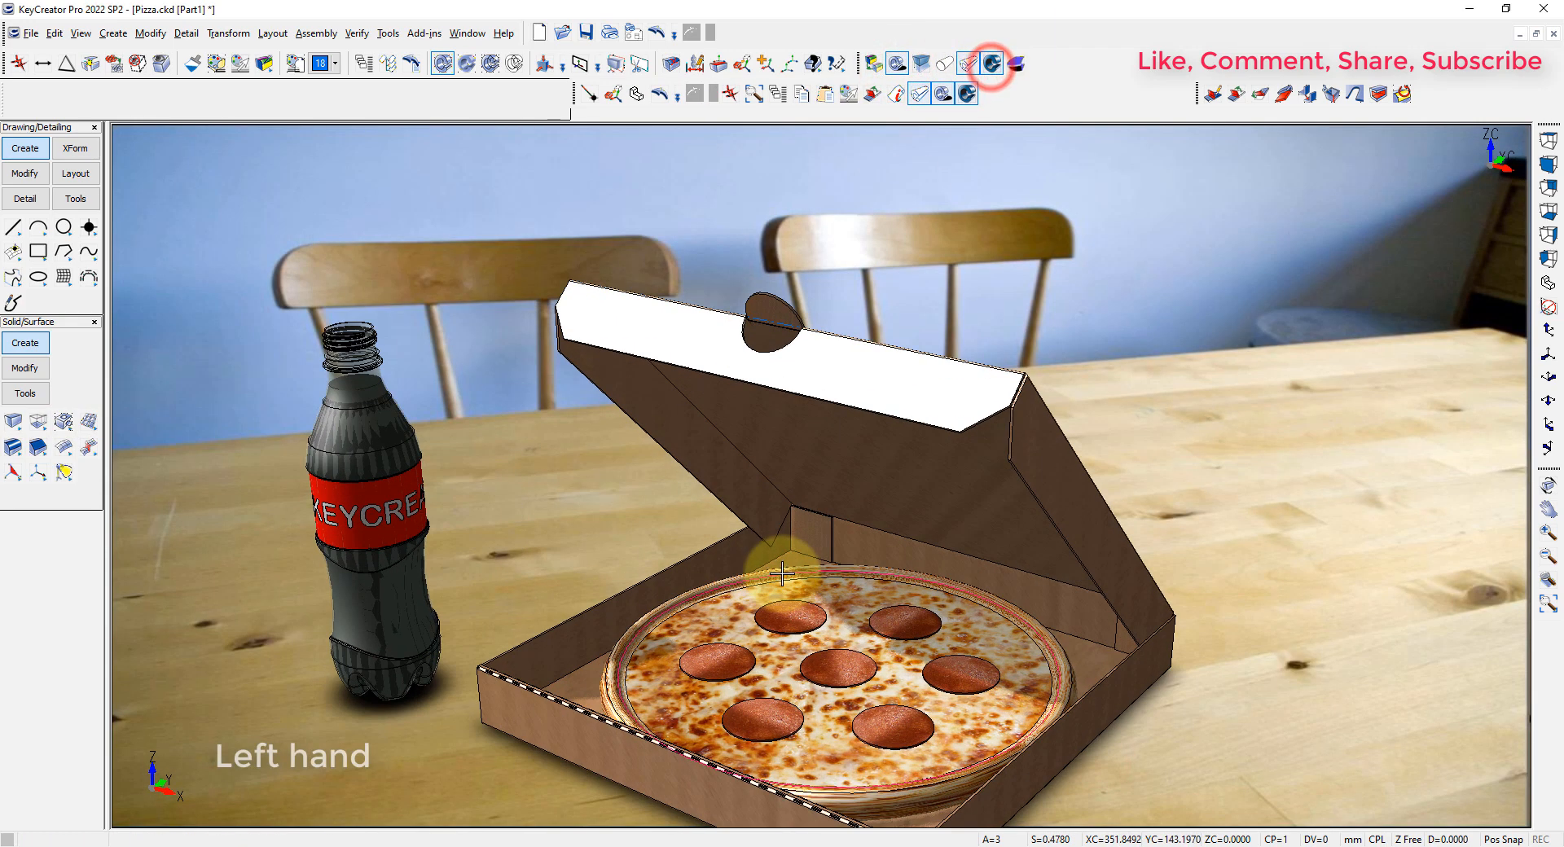
middle_drag(782, 558, 731, 691)
scroll(750, 436, up, 1)
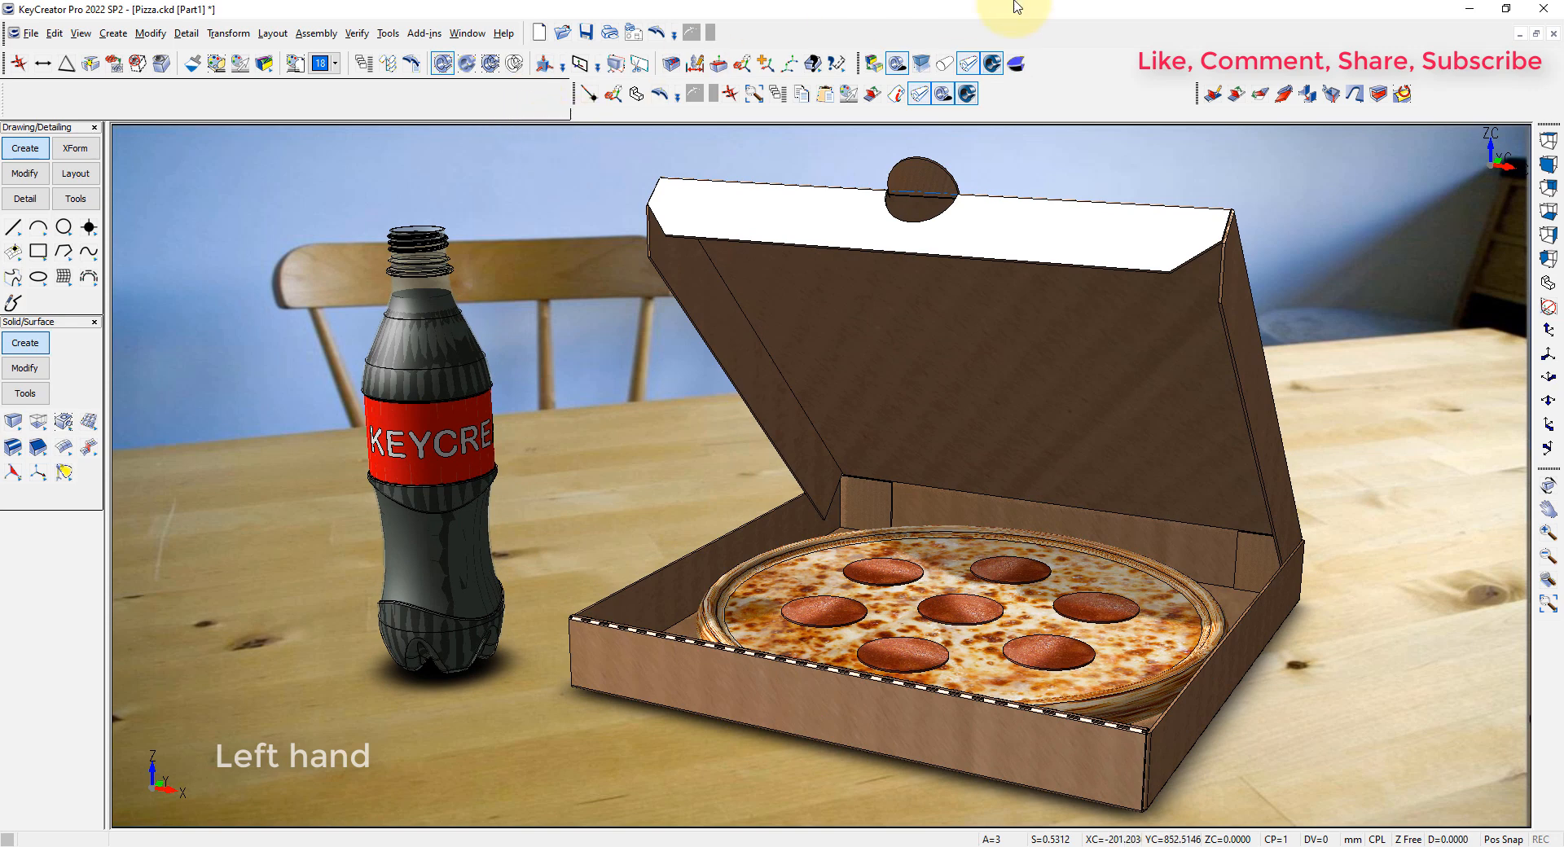